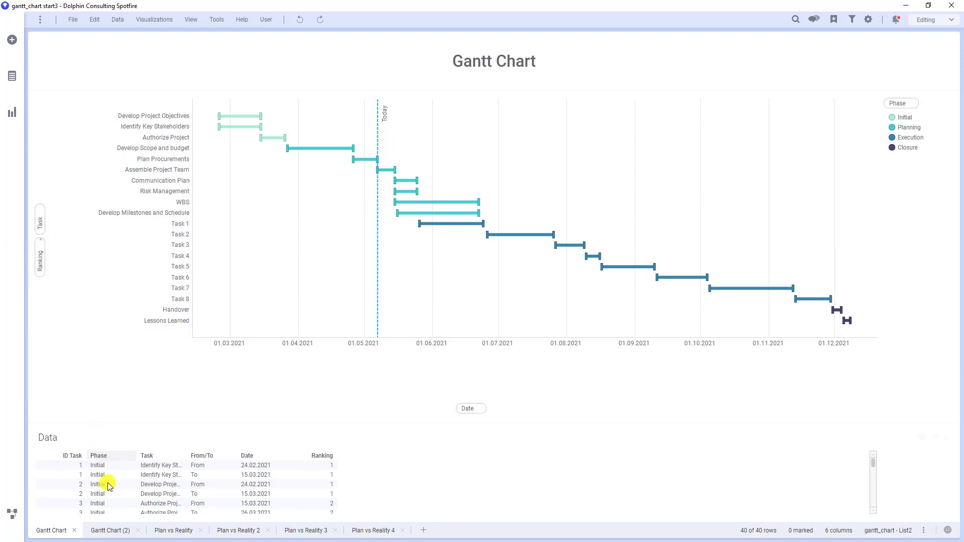
Review the second Gantt Chart page and the four Plan vs Reality example pages one after another.
click(115, 531)
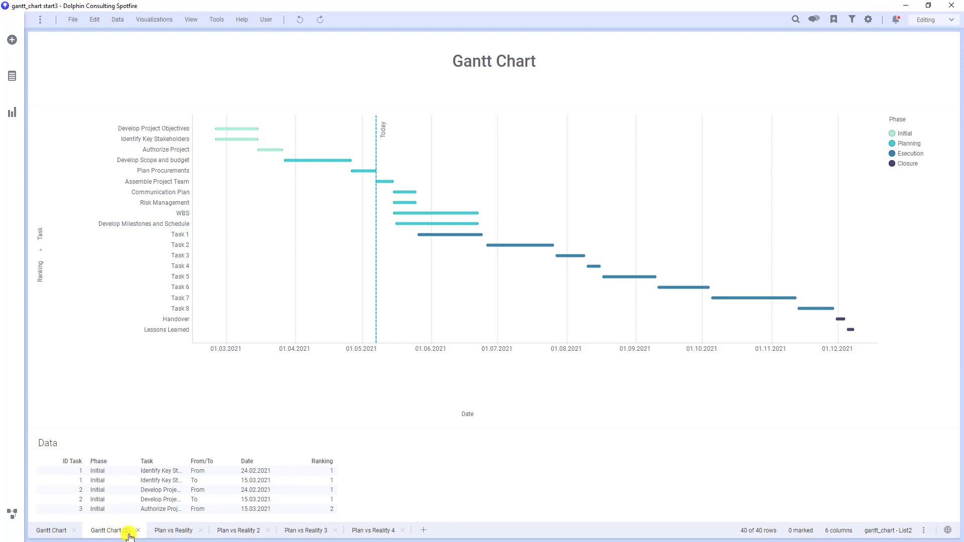
click(168, 534)
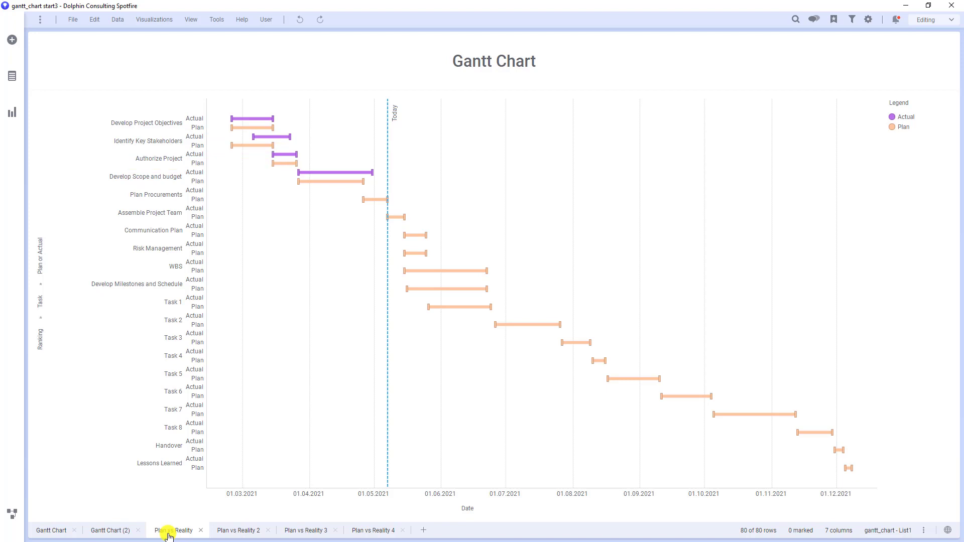
click(224, 536)
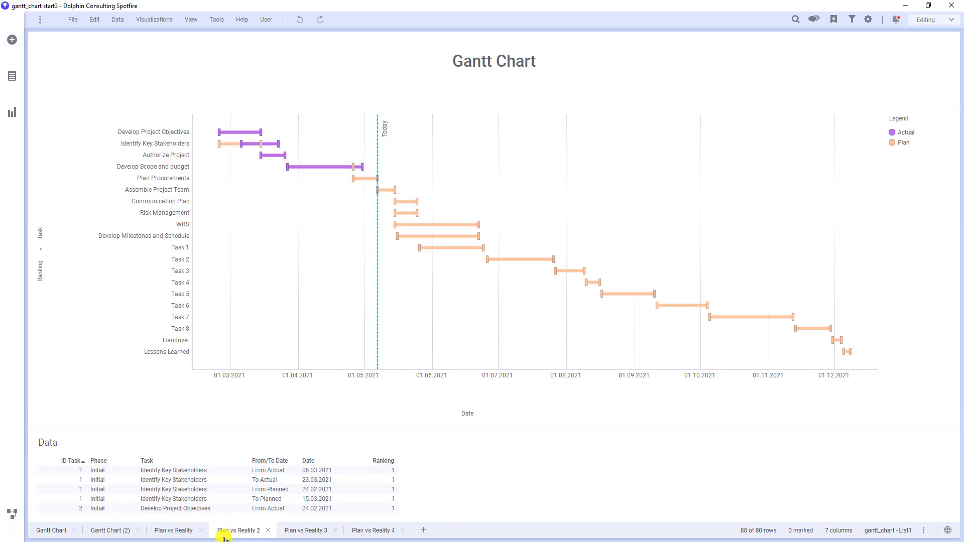
click(297, 535)
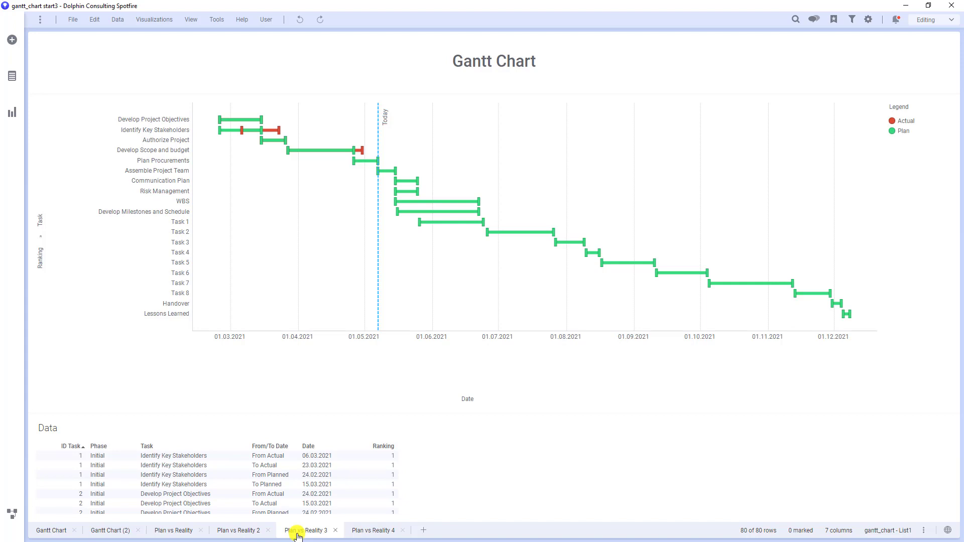
click(374, 531)
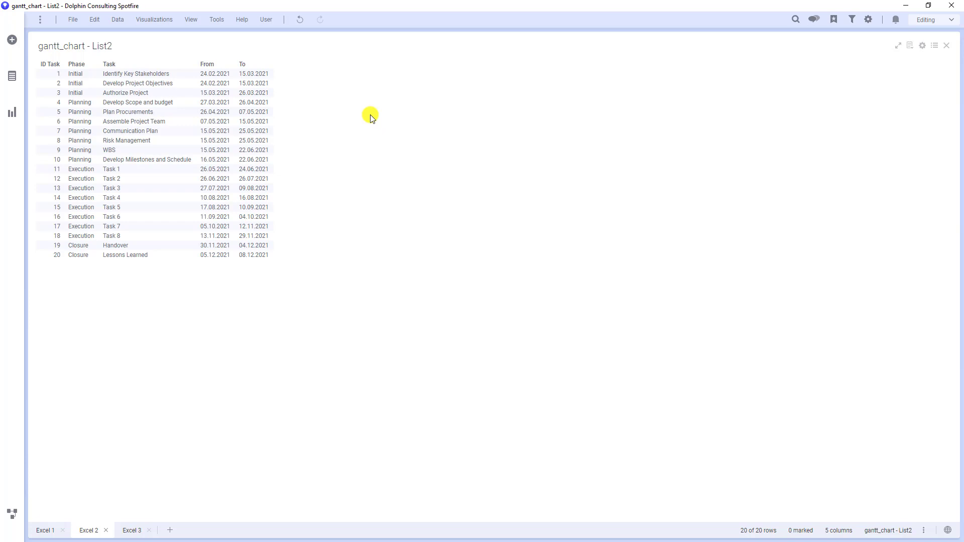
Add an Unpivot transformation to the gantt_chart List2 data, transforming From and To and passing through Task, Phase and ID Task.
click(12, 517)
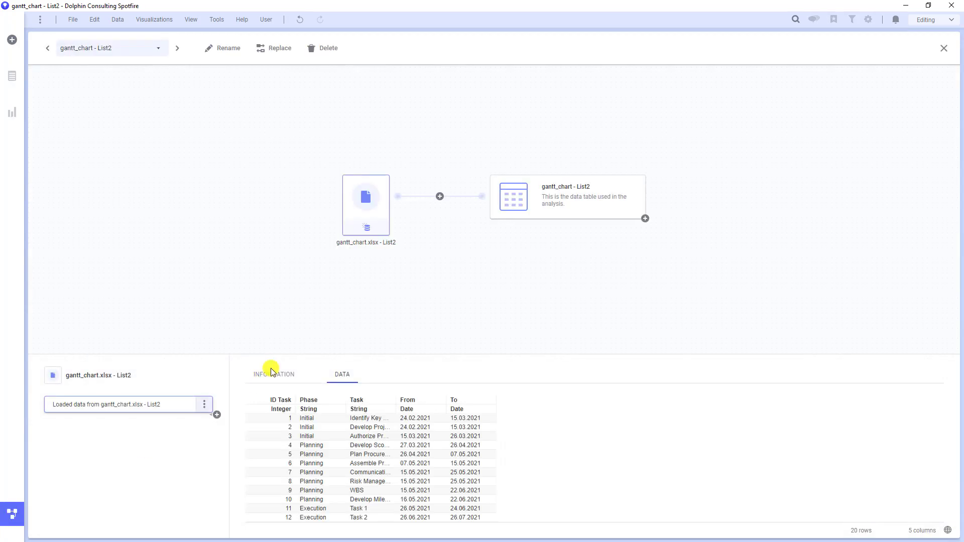
click(441, 197)
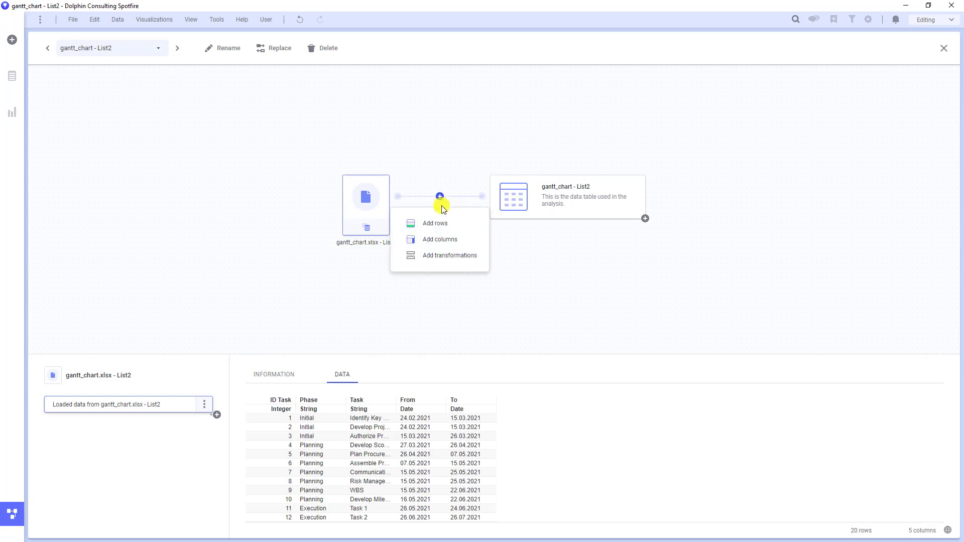
click(443, 256)
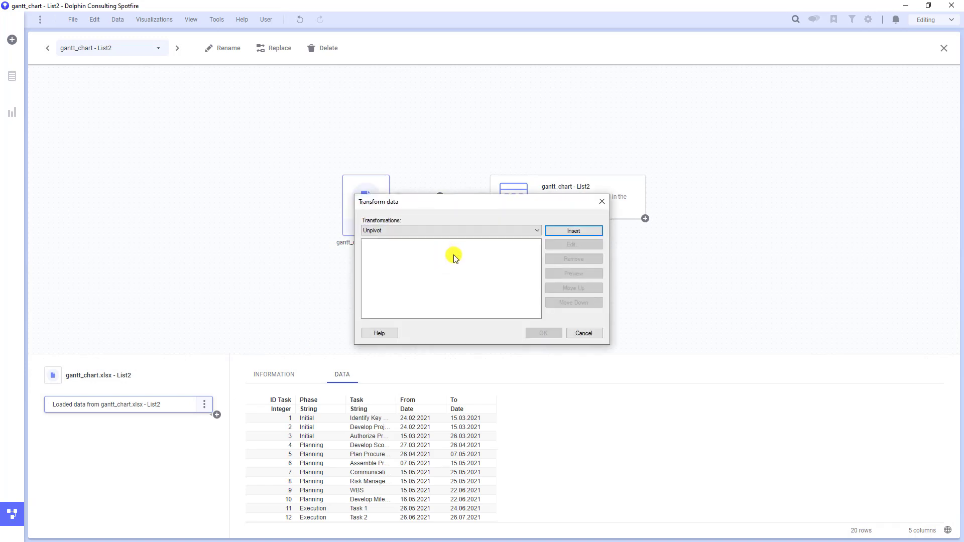
click(579, 229)
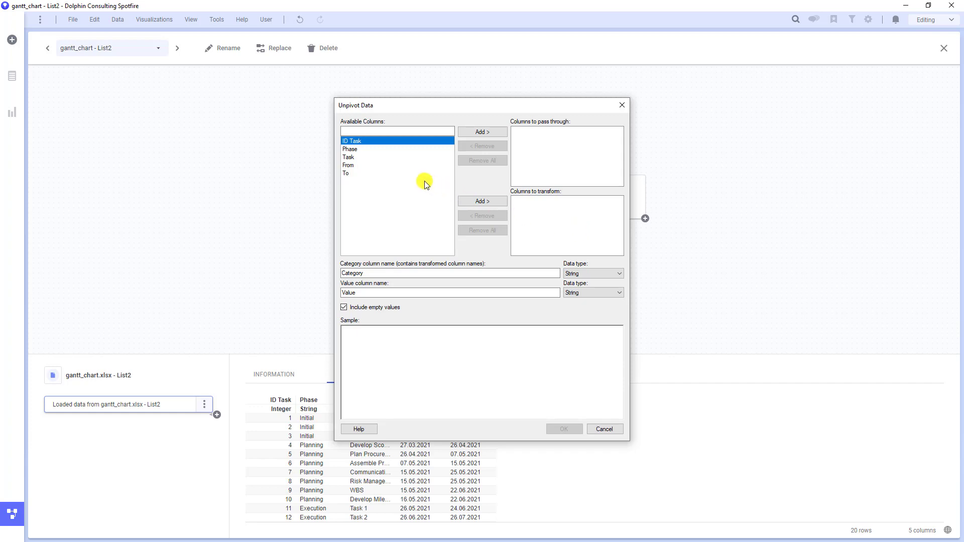
click(386, 167)
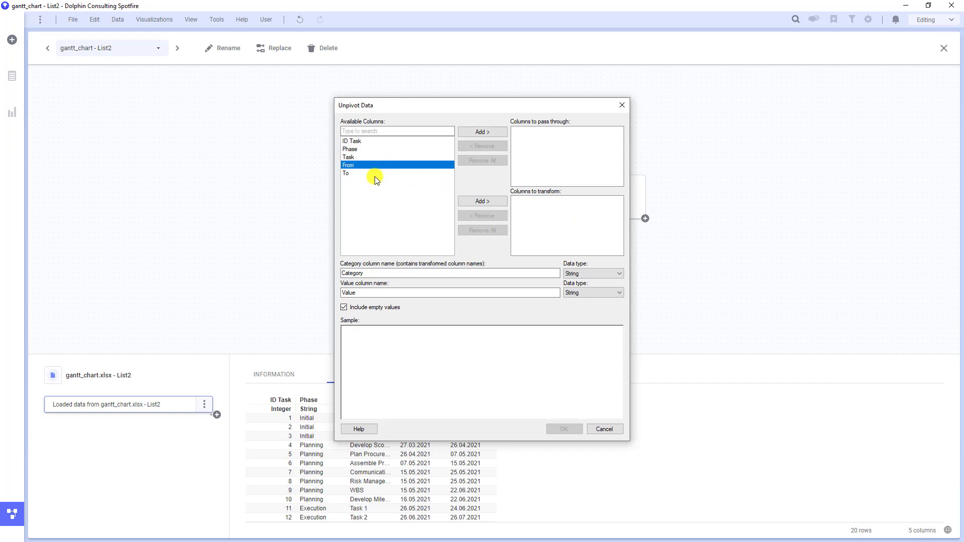
shift+click(376, 173)
click(462, 201)
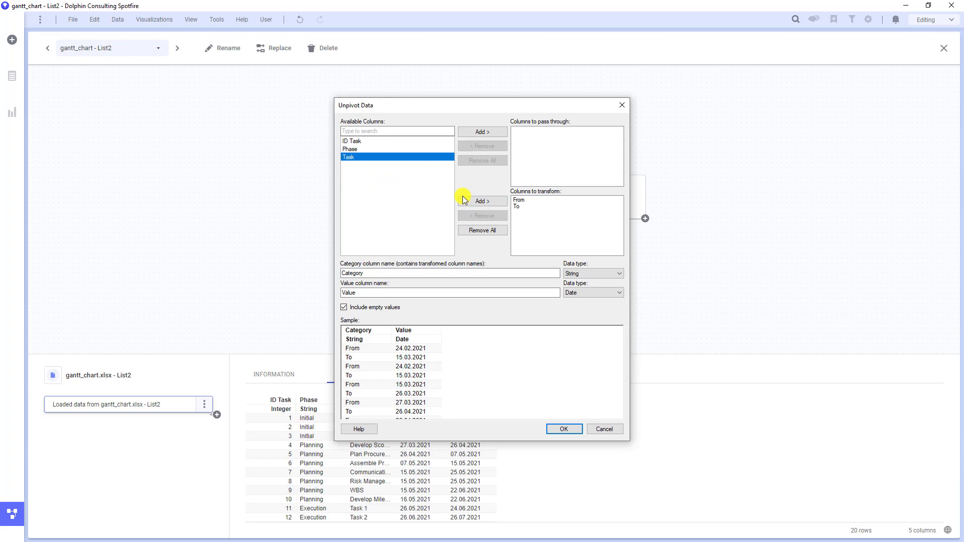
click(477, 134)
click(477, 134)
click(477, 135)
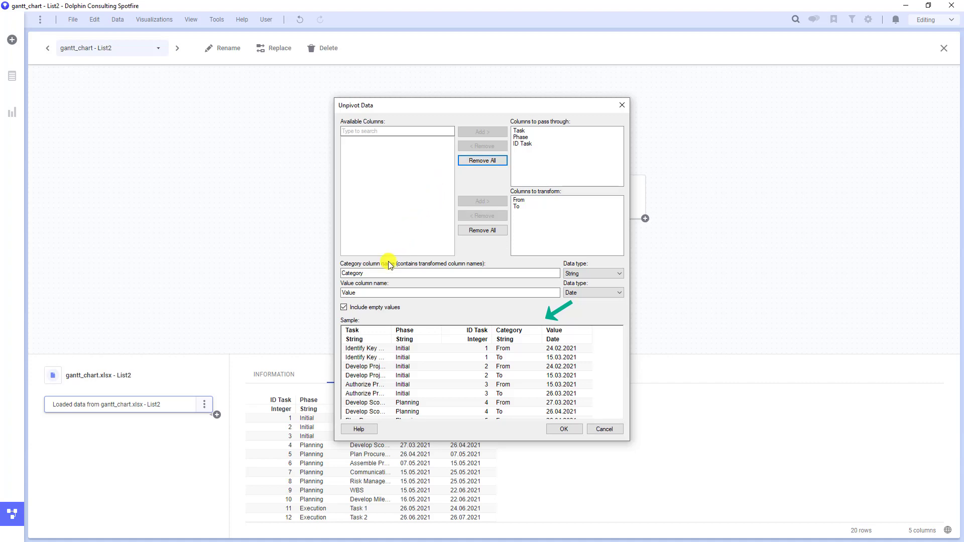
Name the category column From/To and the value column Date, apply the Unpivot transformation, and return to the analysis pages.
drag(377, 273, 338, 274)
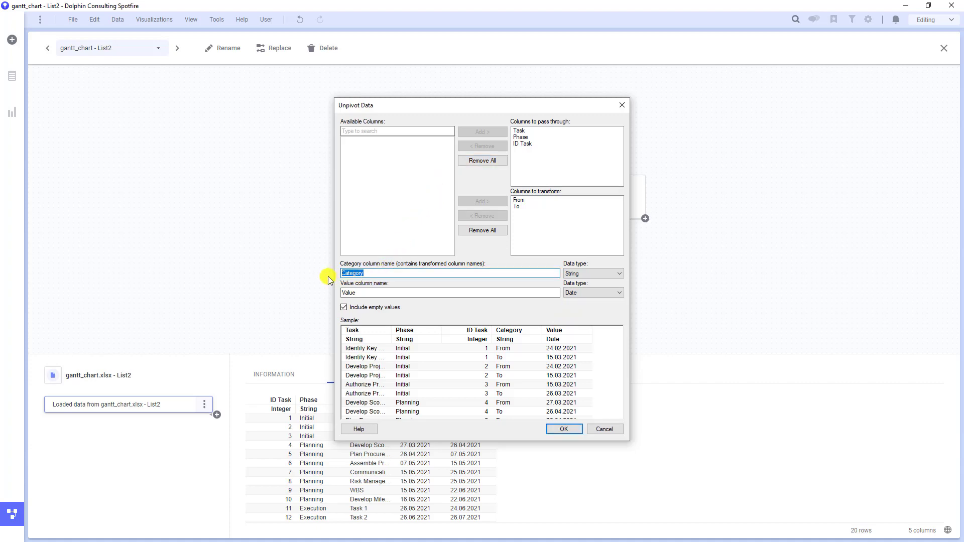
text(From/To)
key(Tab)
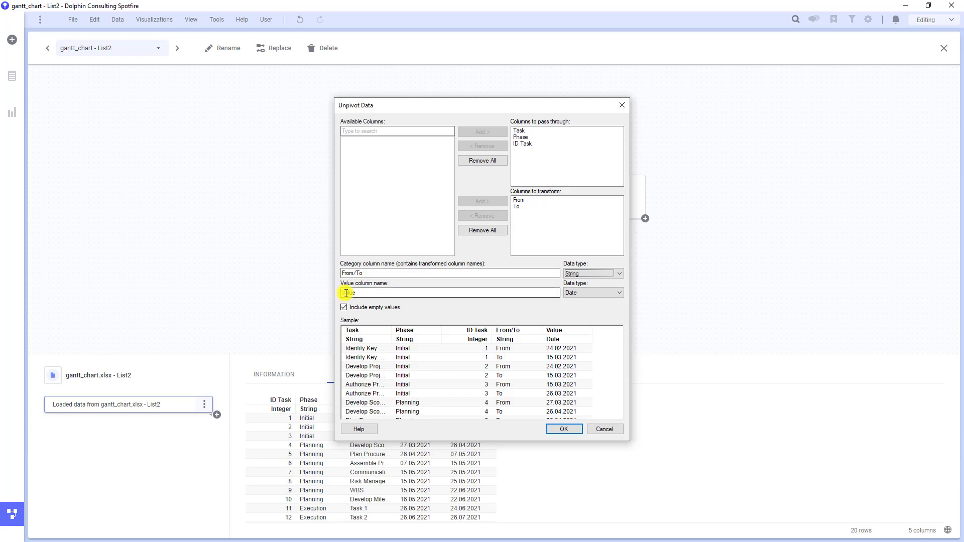
double_click(346, 293)
text(Date)
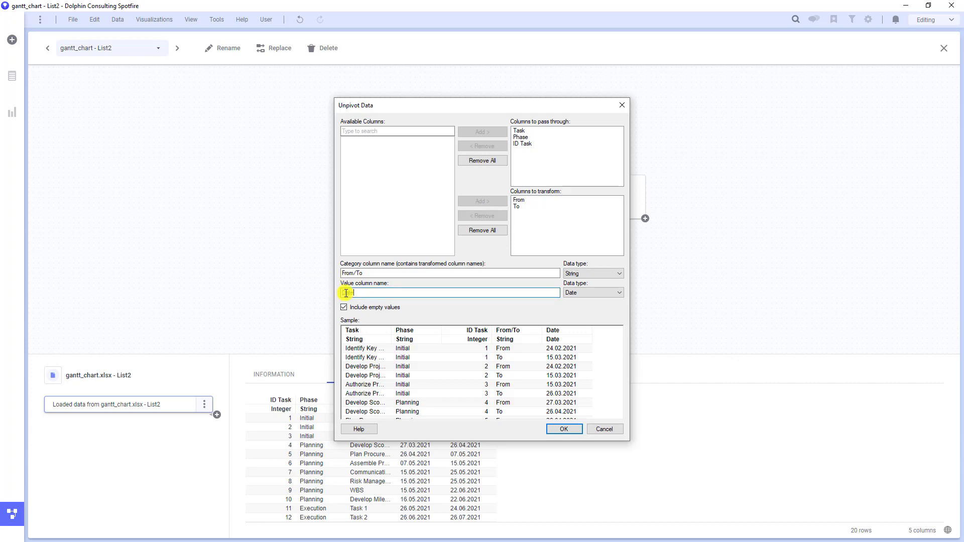
click(562, 428)
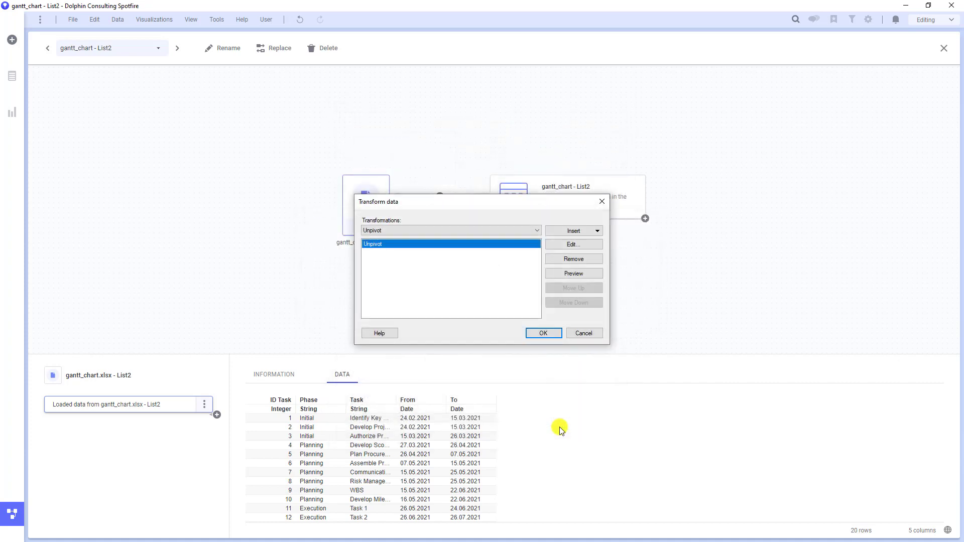
click(543, 334)
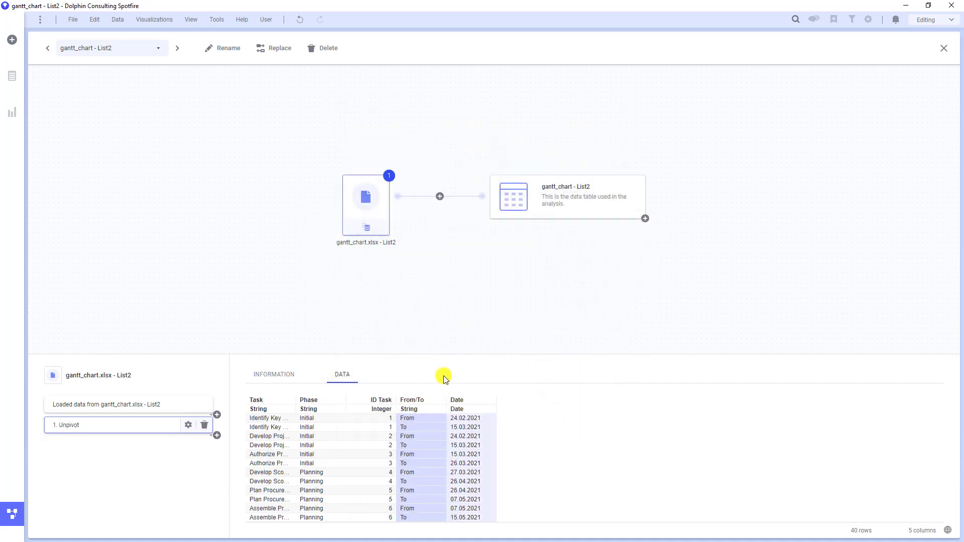
click(11, 513)
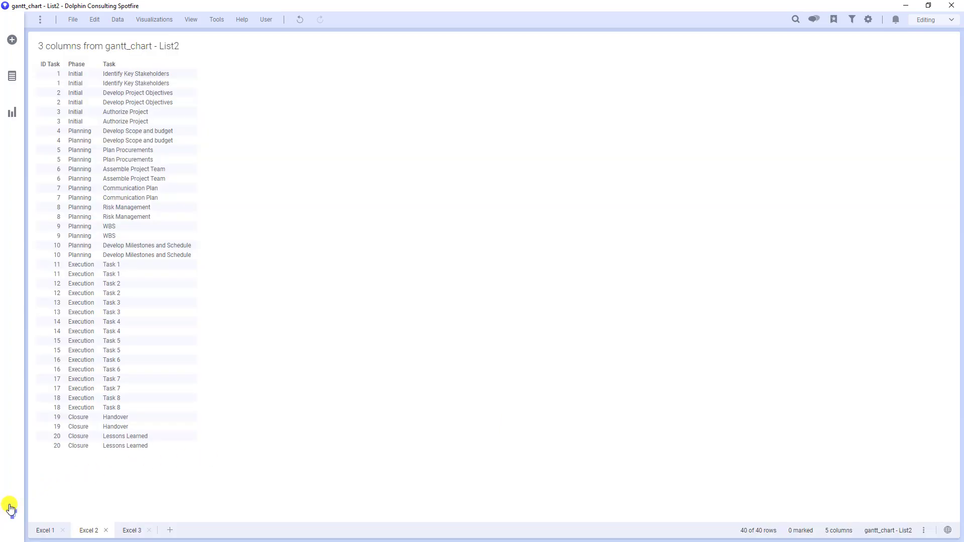
Add a new page and place a scatter plot on it.
click(167, 531)
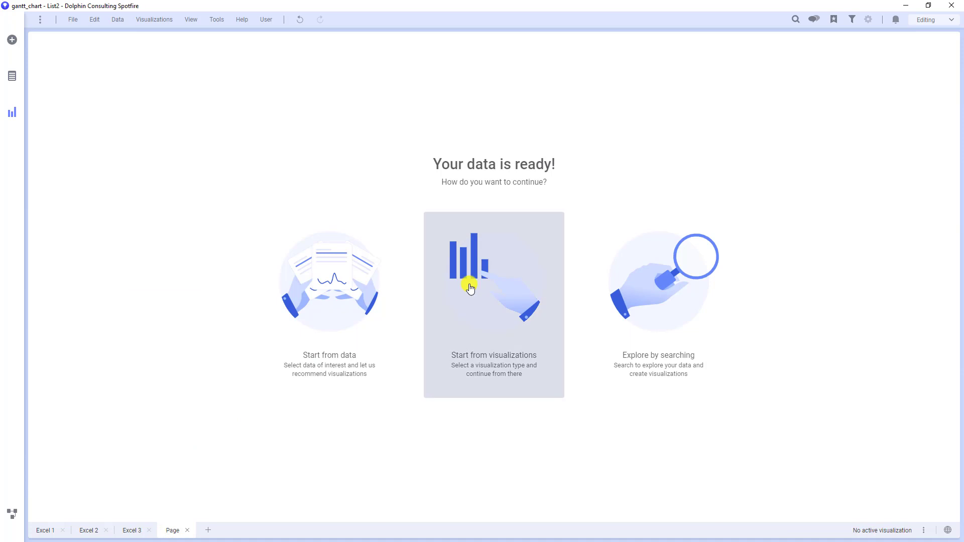
click(469, 282)
text(sca)
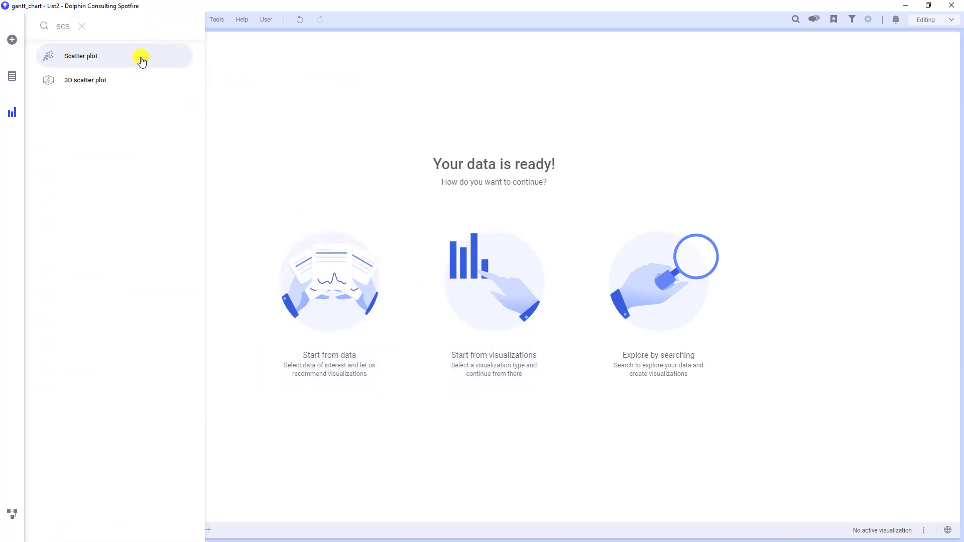
drag(142, 61, 241, 129)
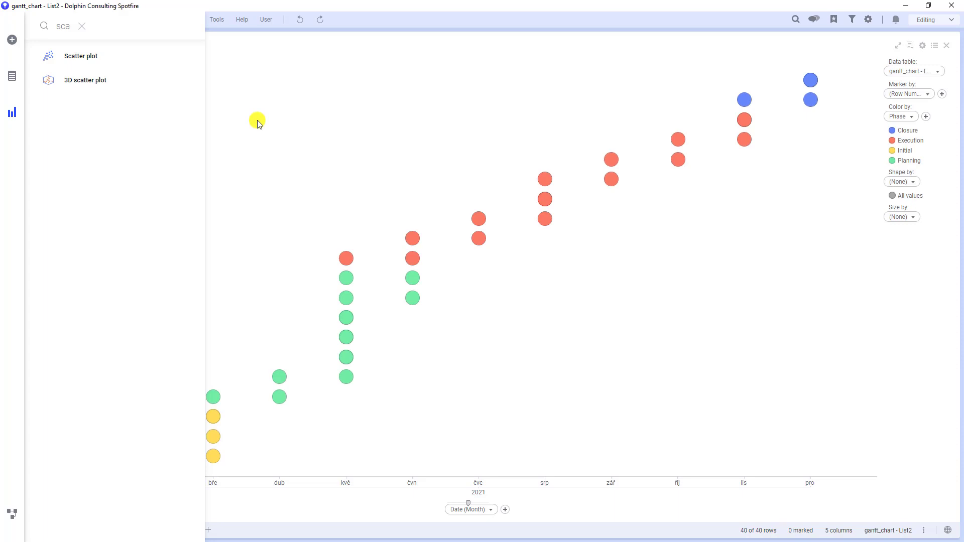
Replace the scatter plot's X-axis expression with the custom expression [Date].
right_click(257, 123)
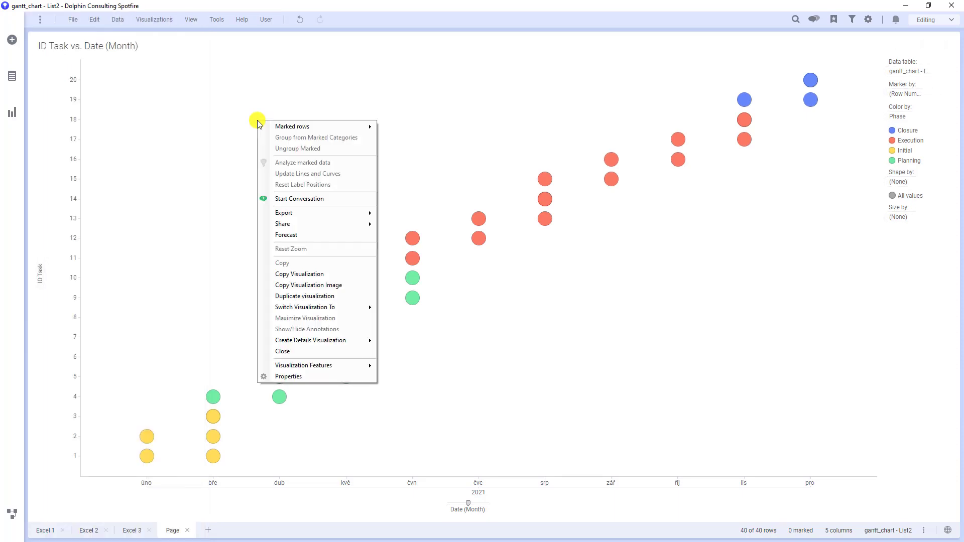
click(302, 378)
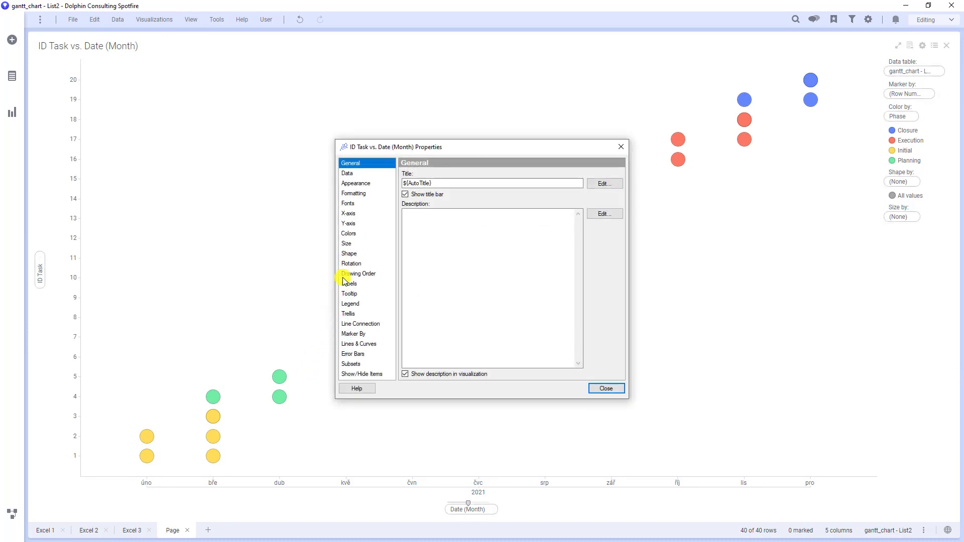
click(361, 215)
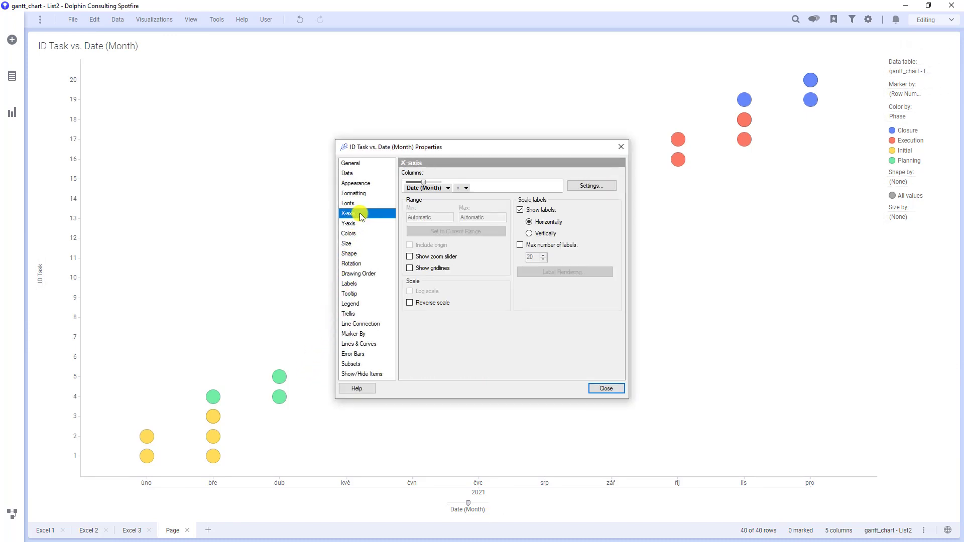
right_click(410, 186)
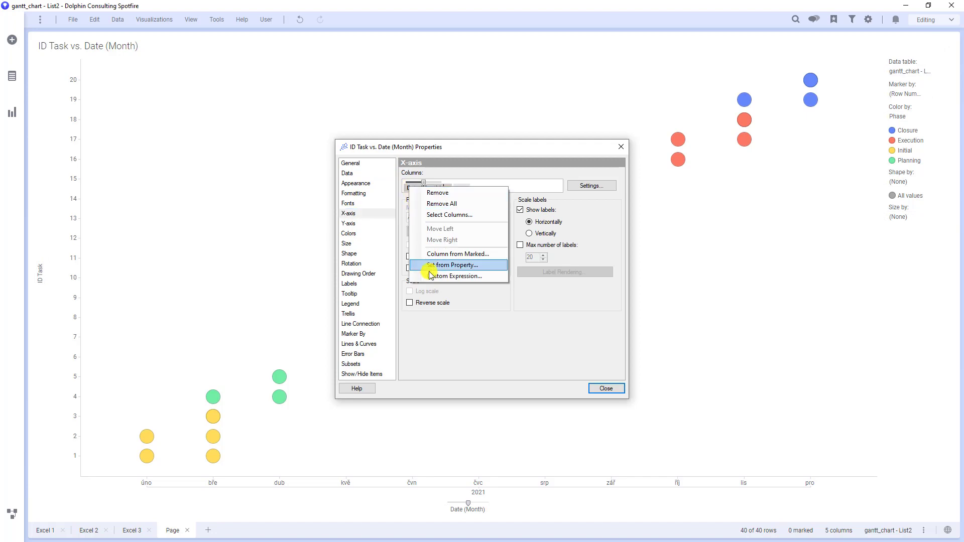
click(431, 279)
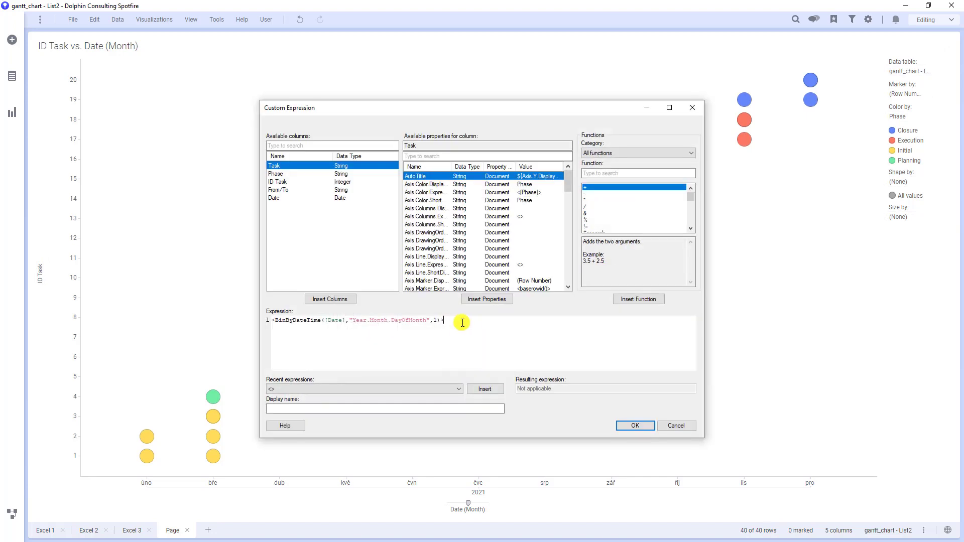
drag(454, 322, 222, 295)
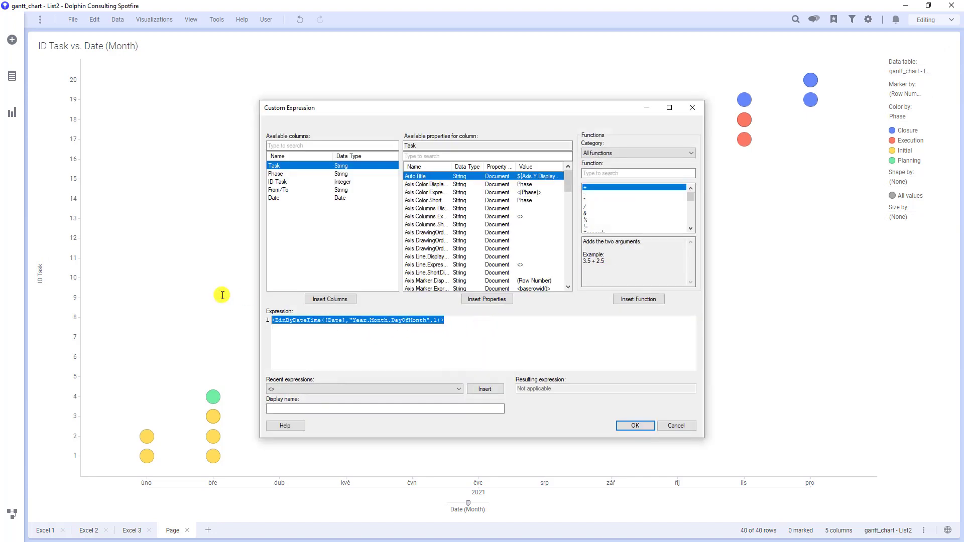
click(296, 197)
click(329, 299)
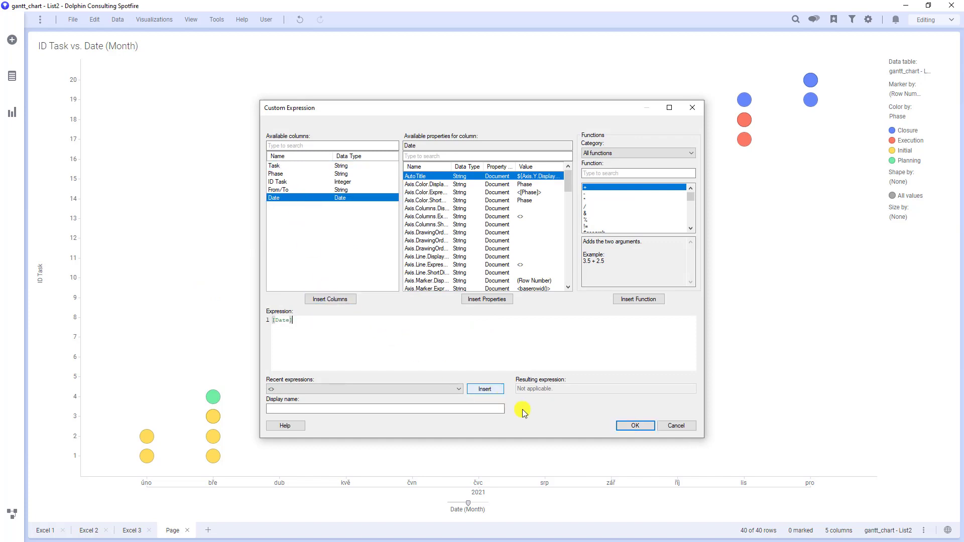
click(622, 425)
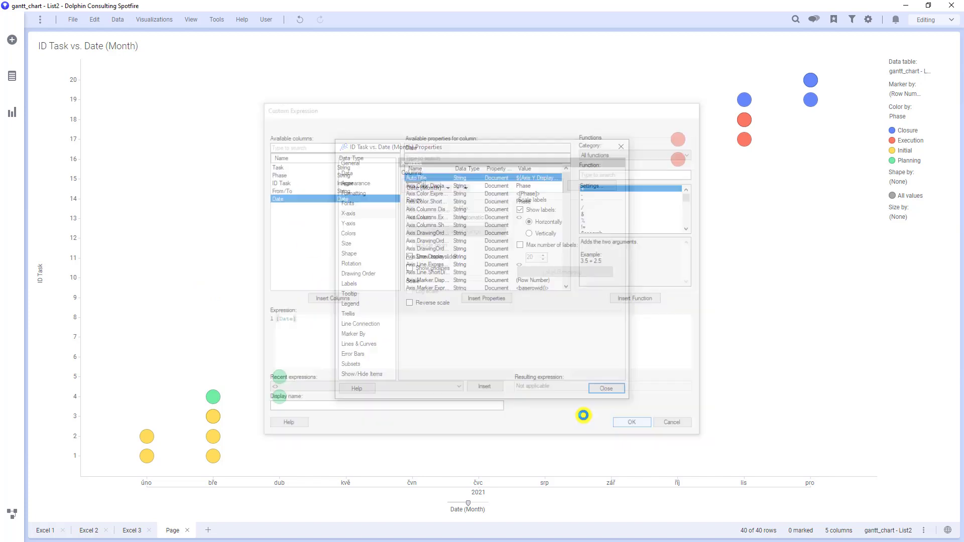
Set the scatter plot's Y-axis to the Task column.
click(348, 223)
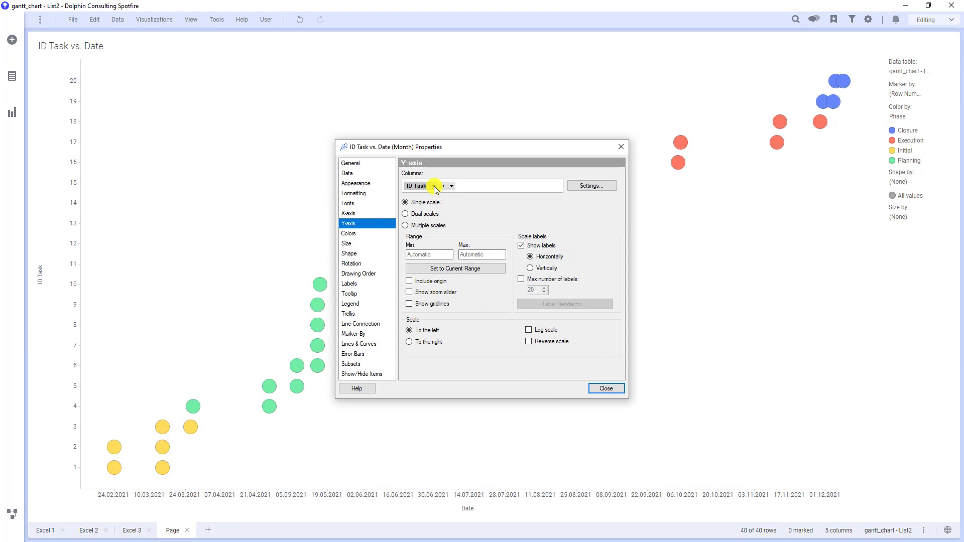
click(432, 186)
click(435, 238)
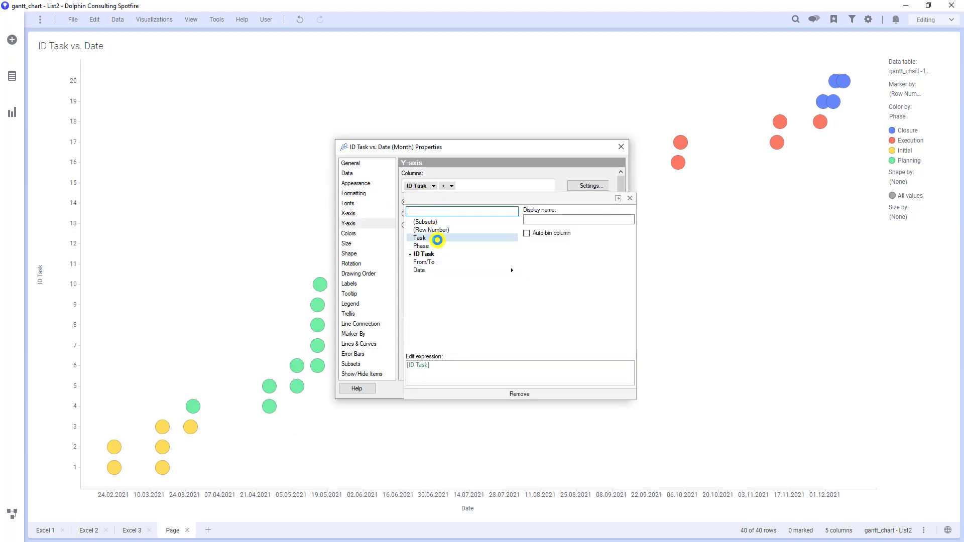
click(490, 189)
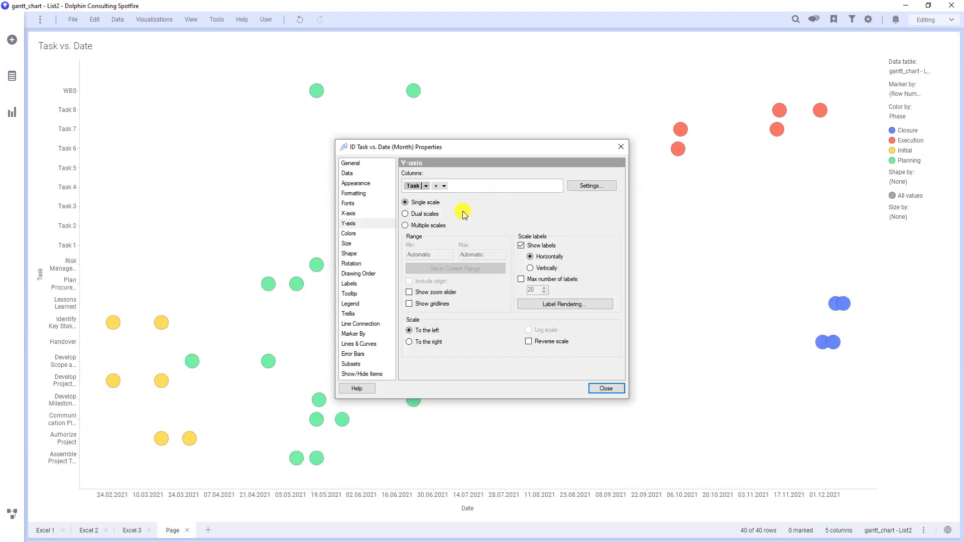
Apply the Spotfire categorical color scheme to the scatter plot's Phase colors.
click(368, 234)
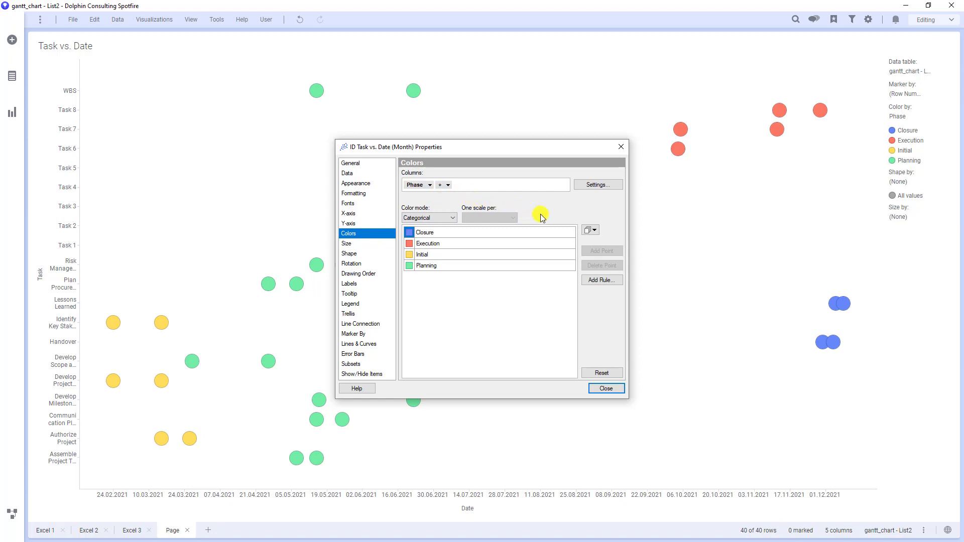
click(591, 230)
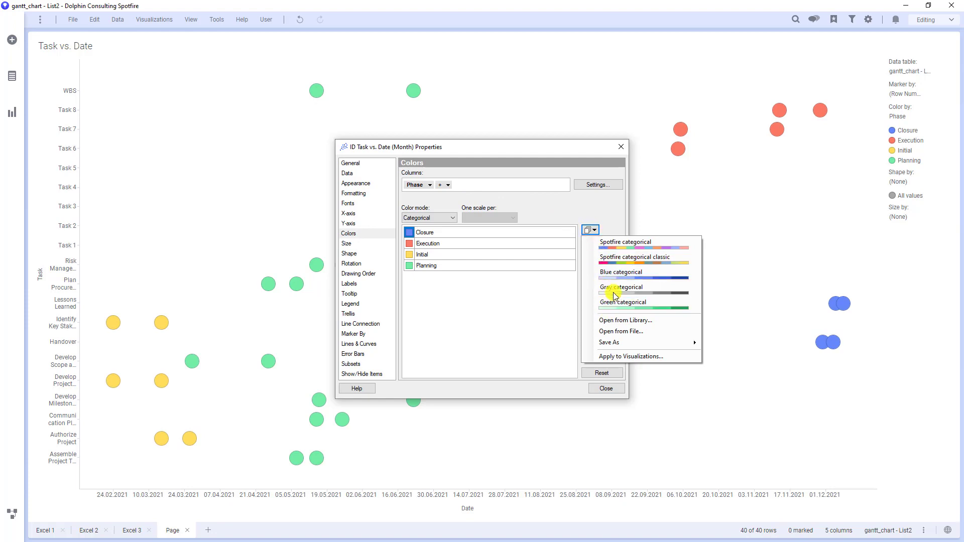
click(627, 250)
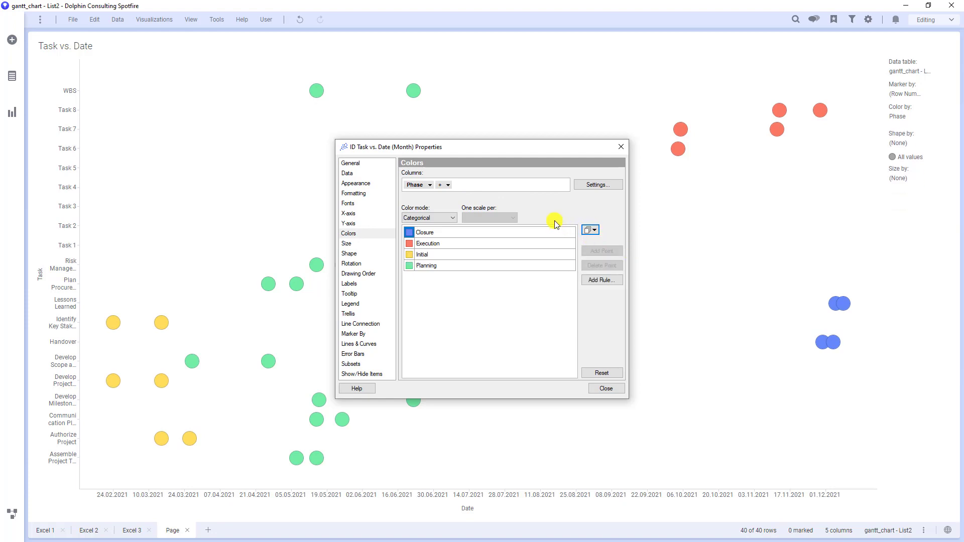
Set the scatter plot's fixed marker shape to the solid vertical bar.
click(375, 255)
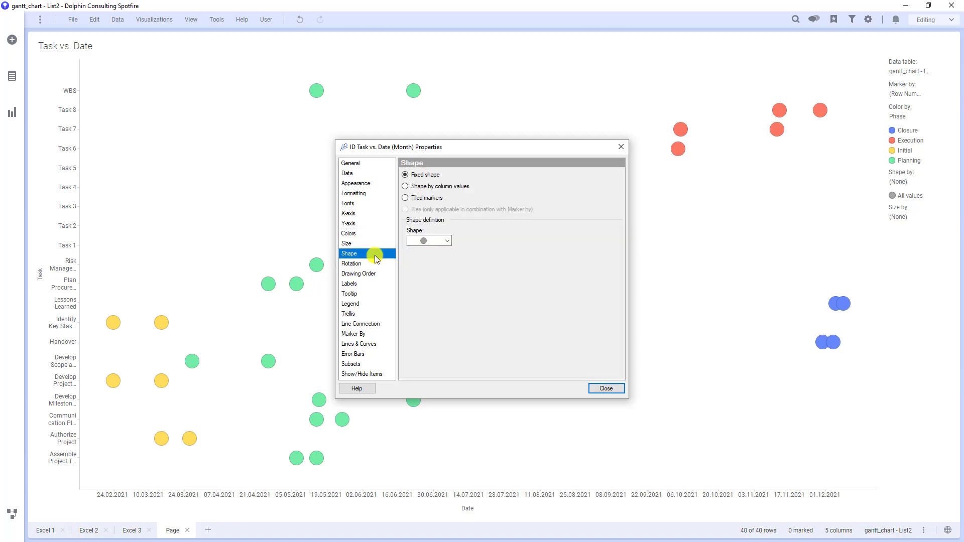
click(432, 241)
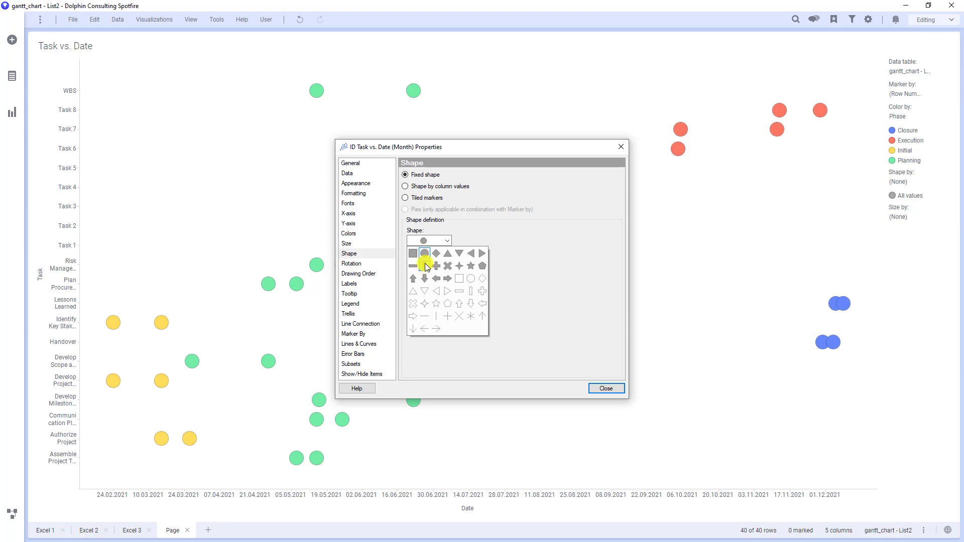
click(424, 266)
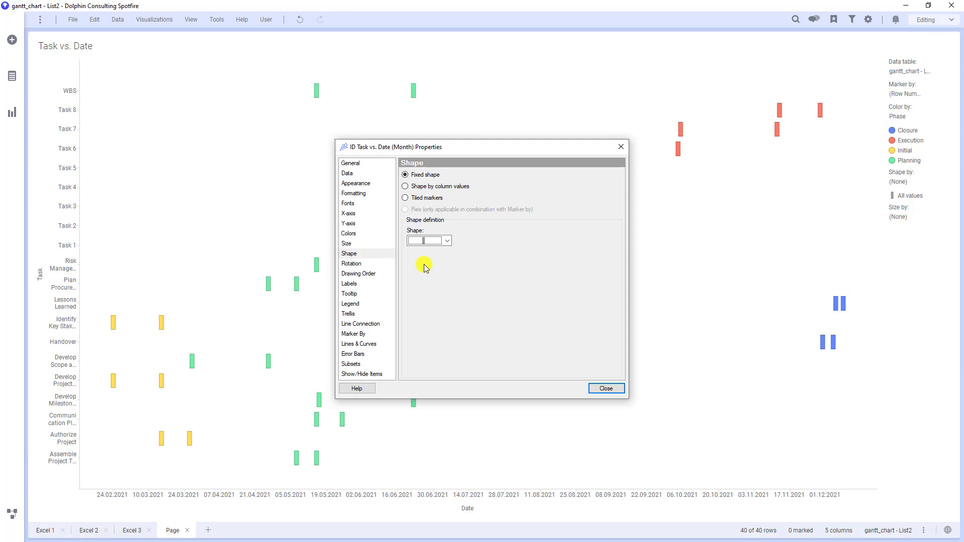
Connect the markers with a separate line per ID Task value.
click(369, 324)
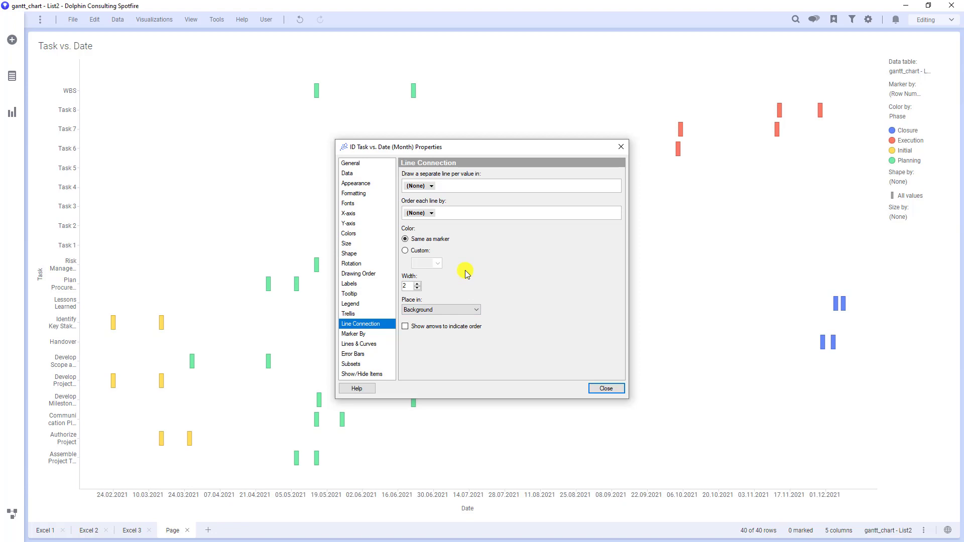
click(431, 187)
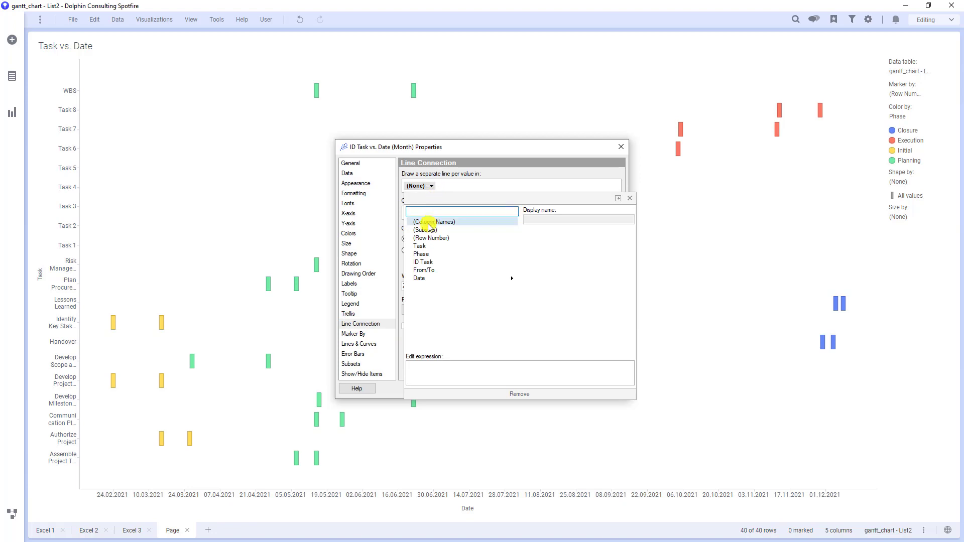
click(426, 262)
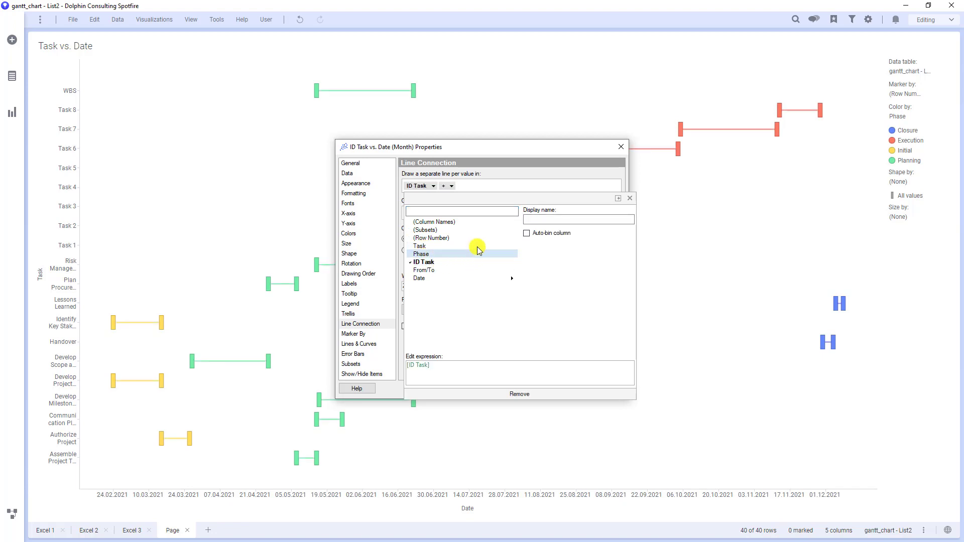
click(495, 183)
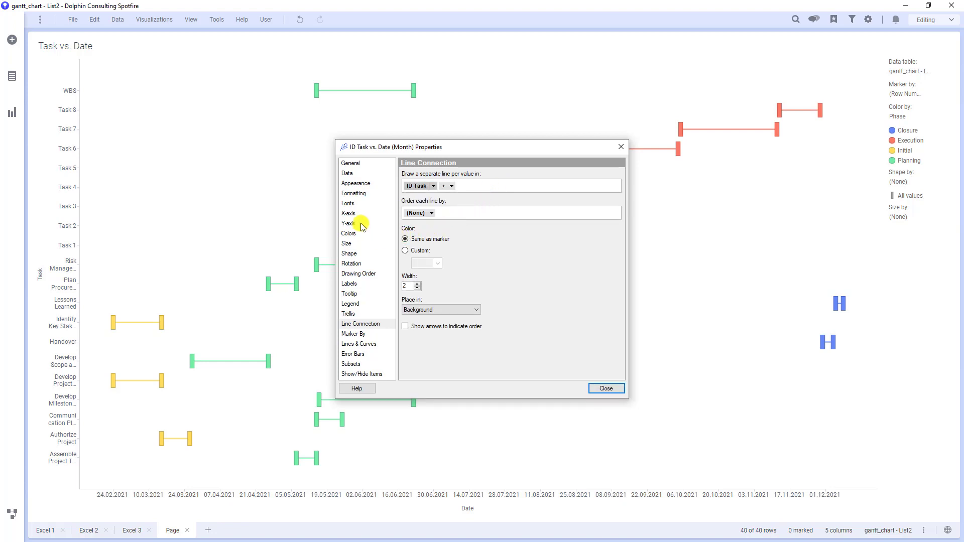
Reduce the scatter plot's marker size slightly.
click(360, 255)
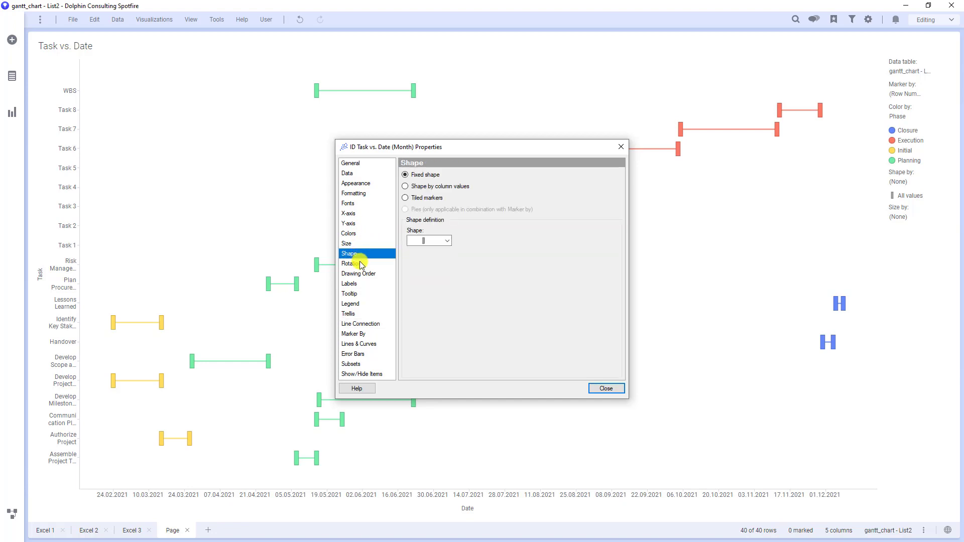
click(363, 244)
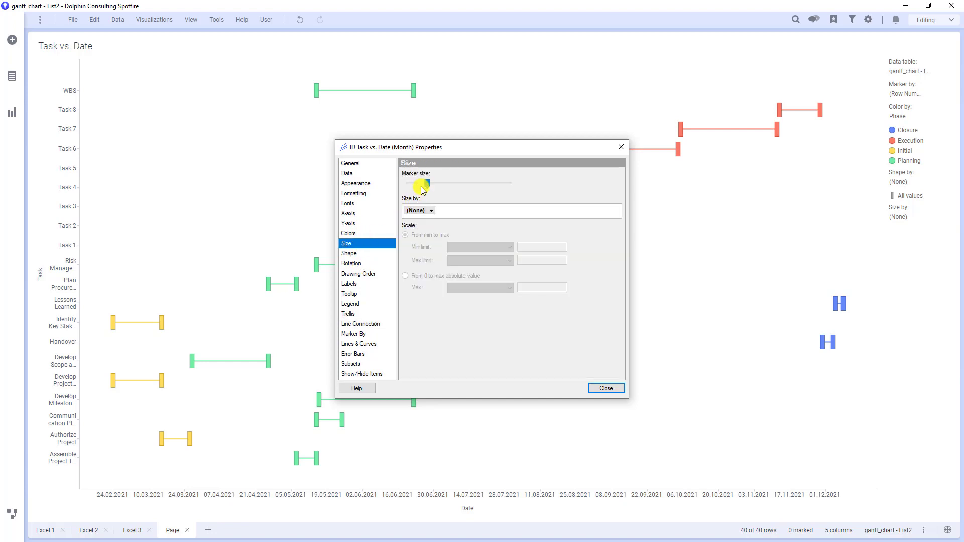
drag(425, 185, 422, 184)
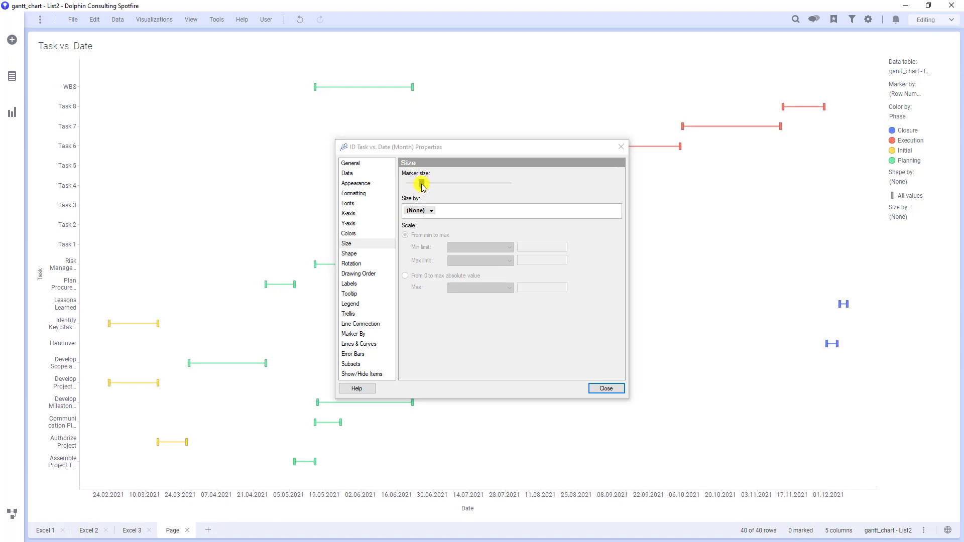
Hide the Data limiting, Data table, Show/hide, Trellis by and Marker by items from the legend.
click(350, 303)
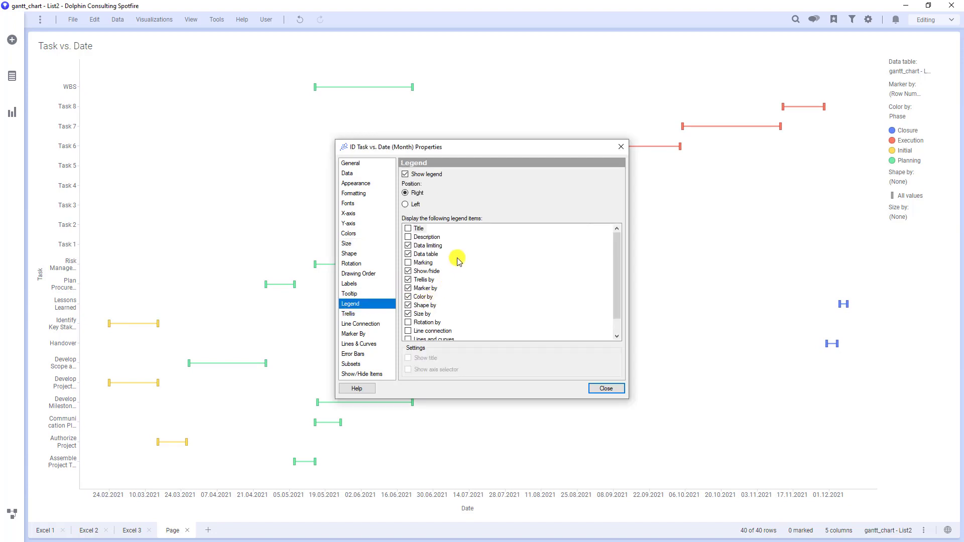
click(408, 246)
click(408, 254)
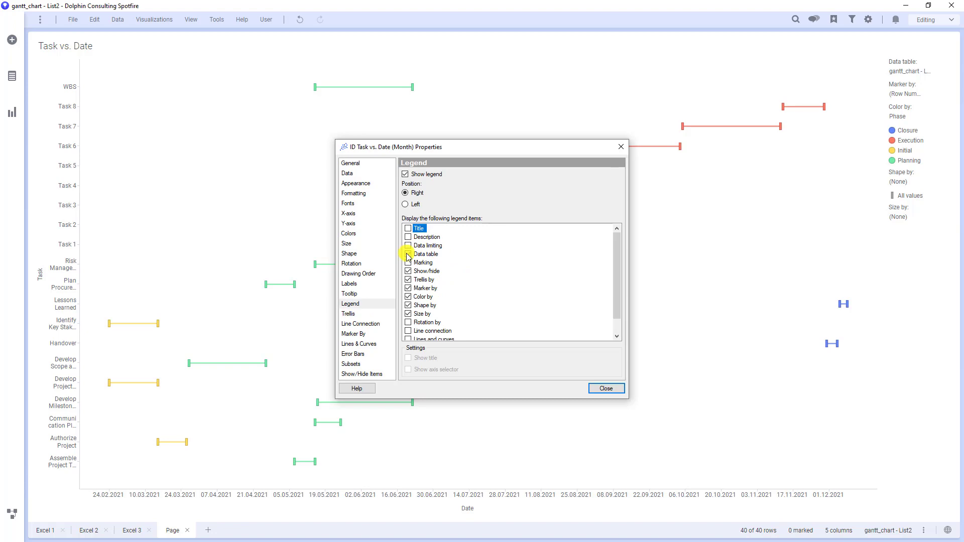
click(408, 271)
click(409, 263)
click(408, 279)
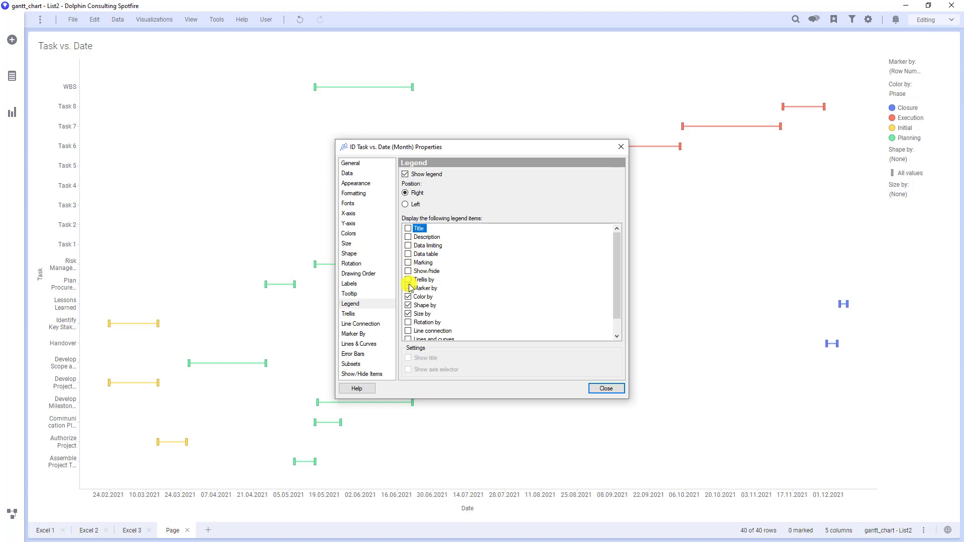
click(408, 288)
Remove the title and axis selector from the Color by legend item, and hide the Shape by, Size by and Error bars items.
click(422, 298)
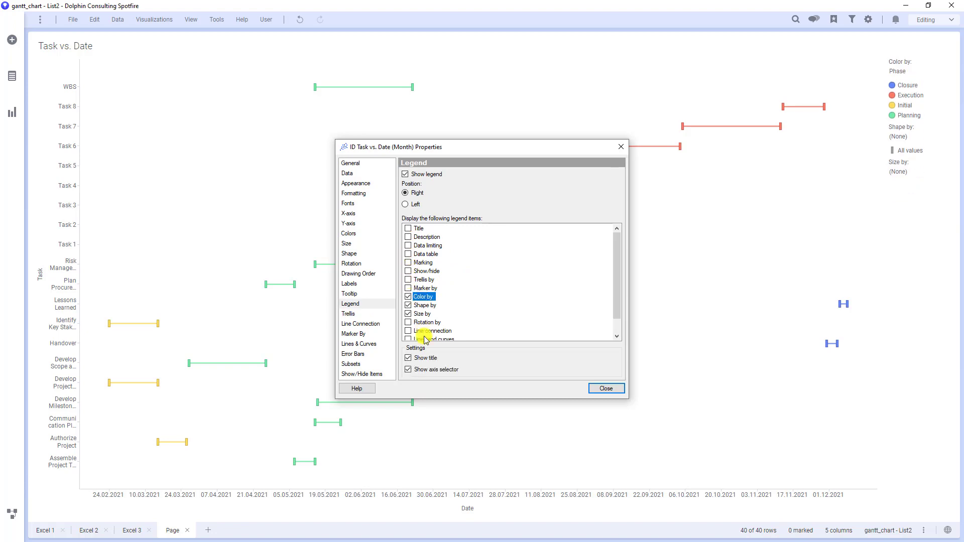
click(414, 370)
click(422, 305)
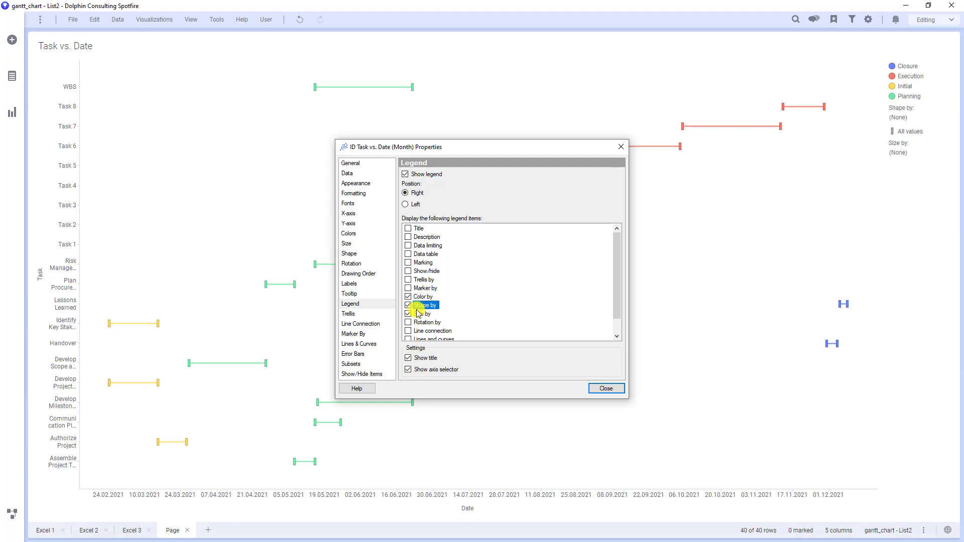
click(409, 314)
scroll(410, 316, down, 1)
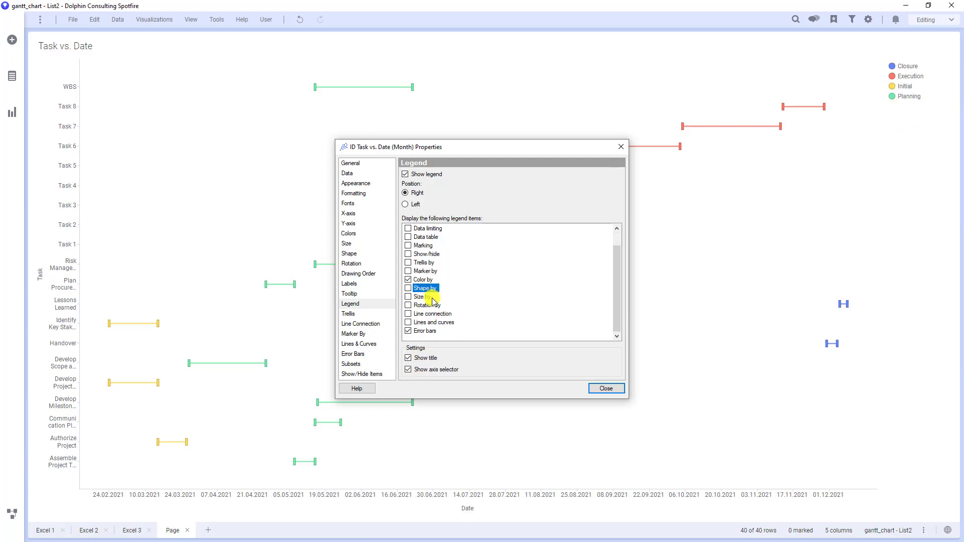
click(409, 331)
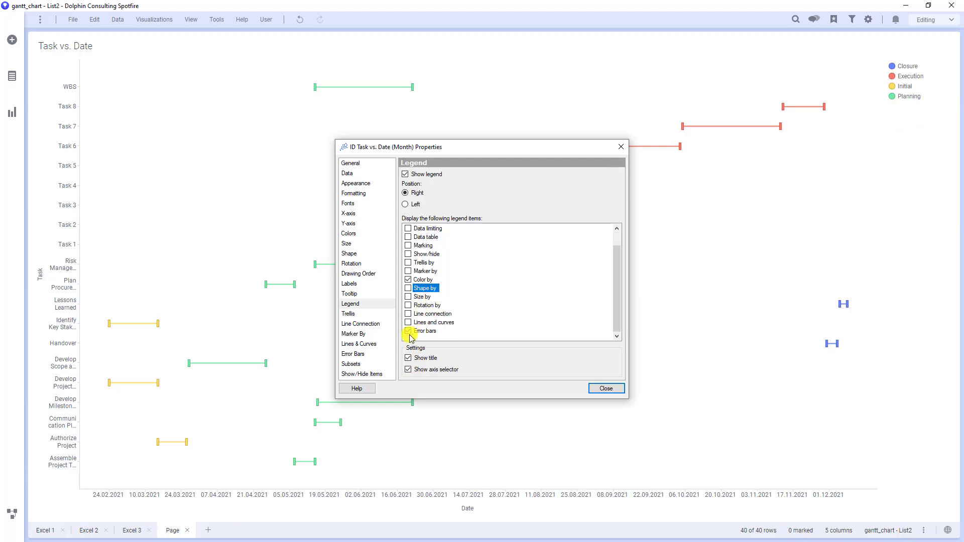
Show gridlines on the X-axis and set the width of the connecting lines to 6.
click(353, 215)
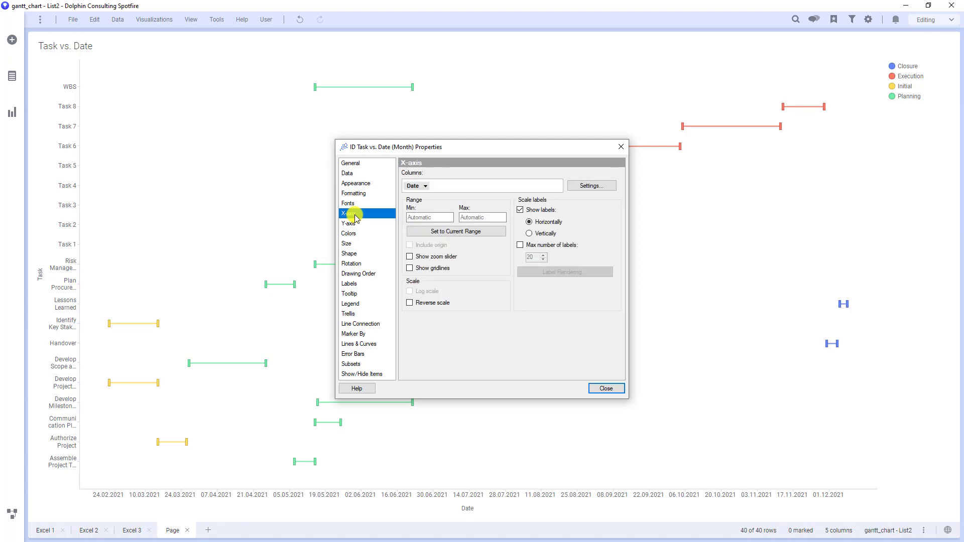
click(411, 269)
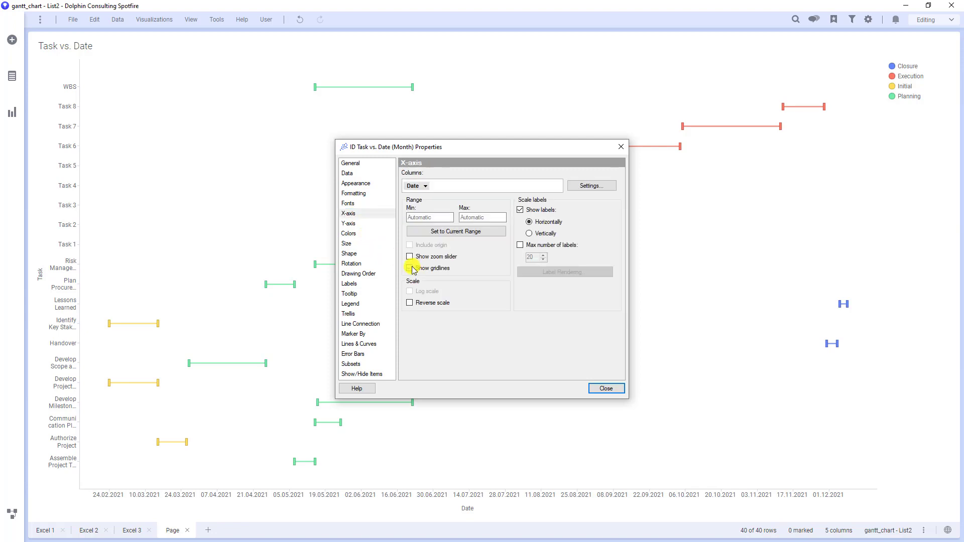
click(377, 324)
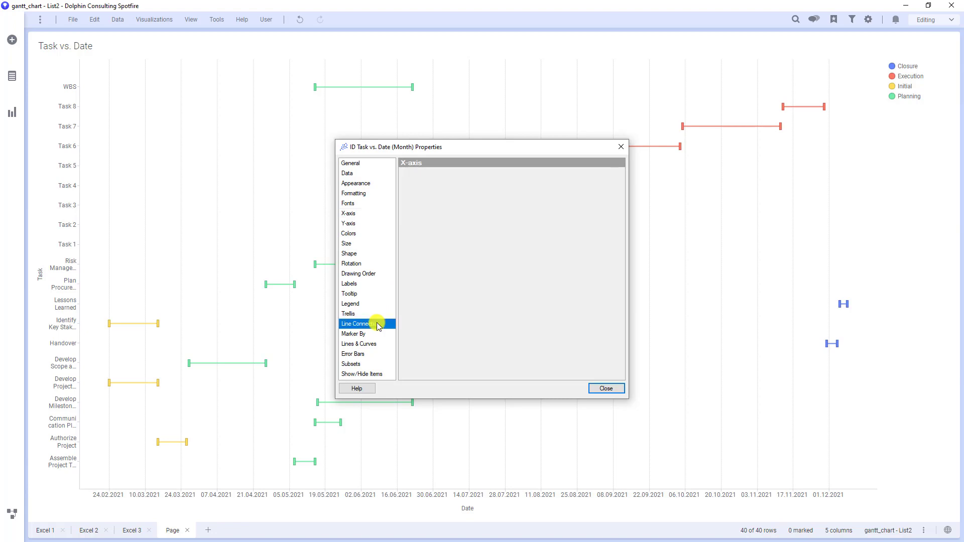
click(418, 284)
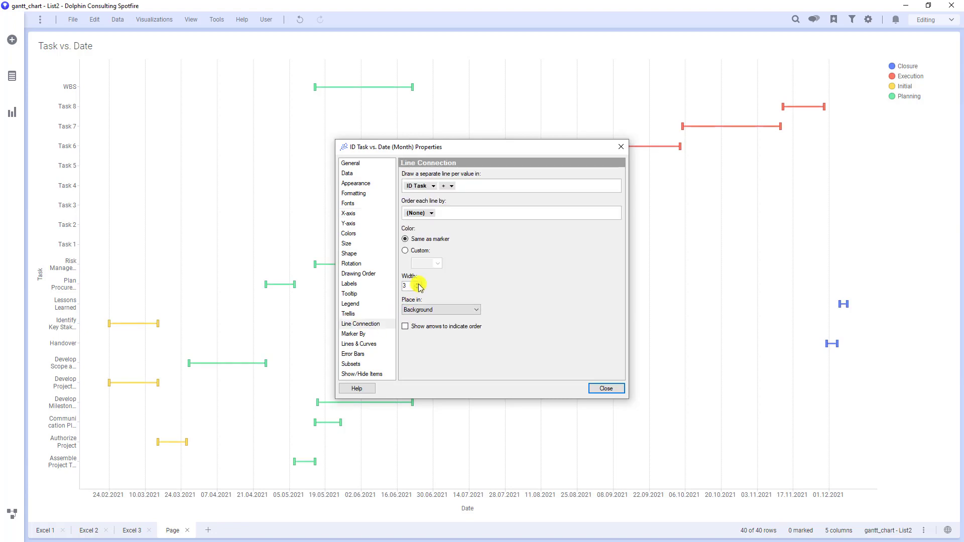
click(417, 284)
click(418, 284)
click(417, 283)
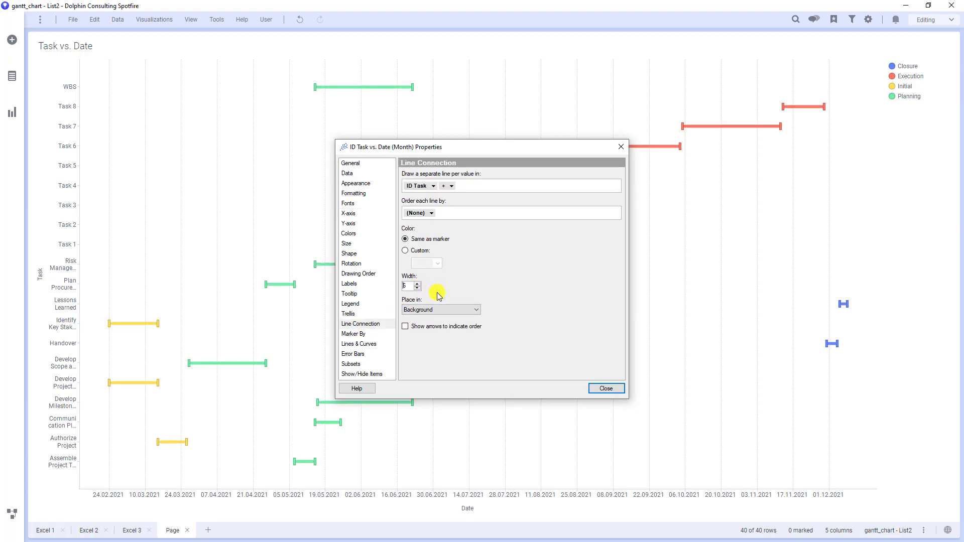
click(606, 389)
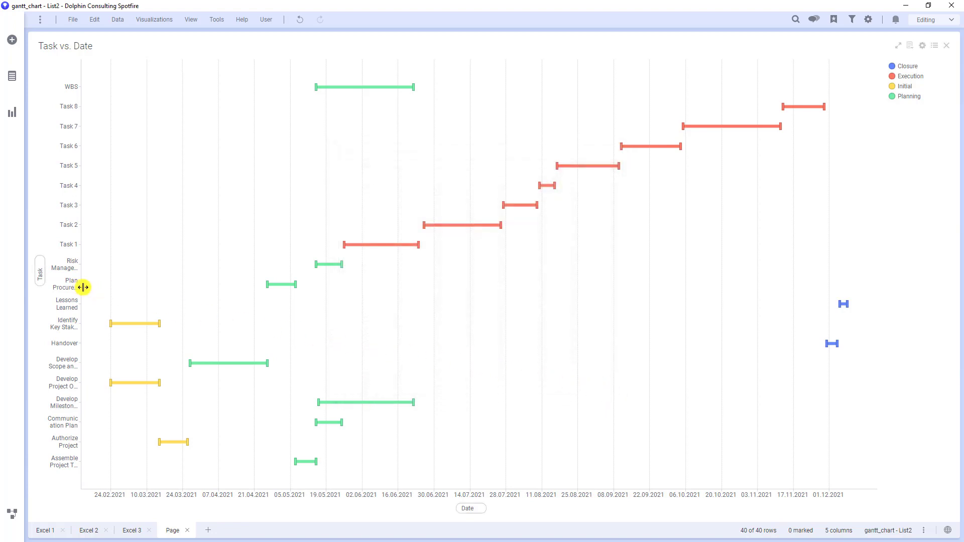
Widen the Y-axis label area so the task names have more room.
drag(82, 284, 123, 296)
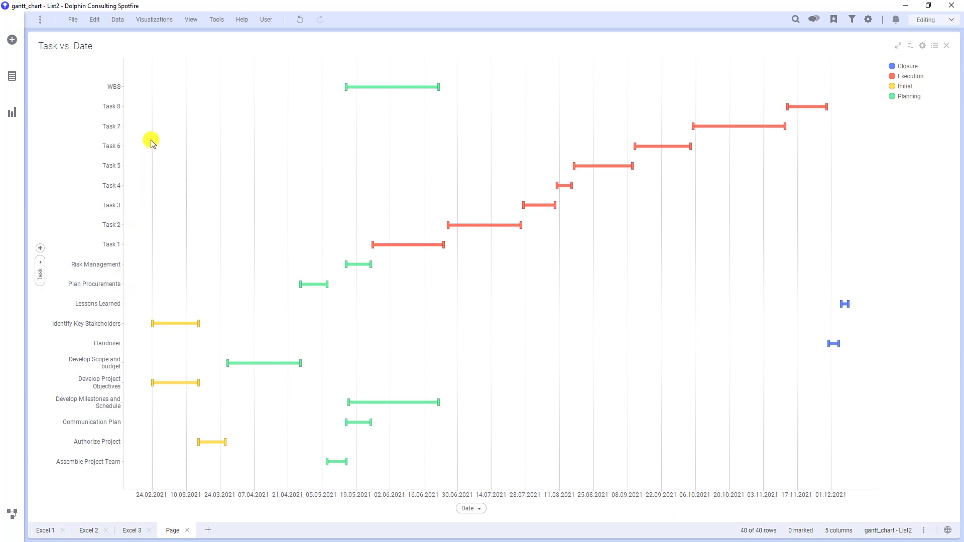
Open the sort order settings in the column properties of the Task column in the gantt_chart - List2 table.
click(116, 23)
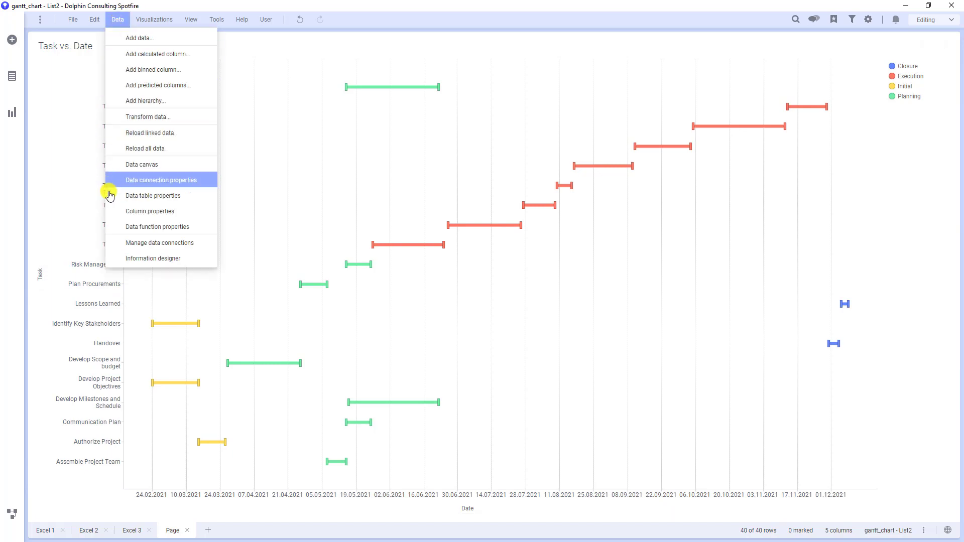
click(113, 209)
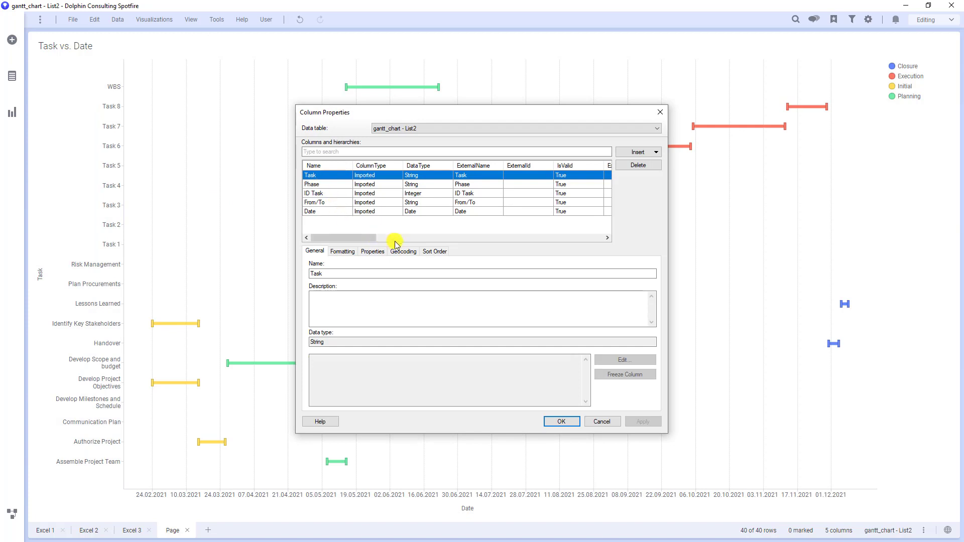
click(425, 251)
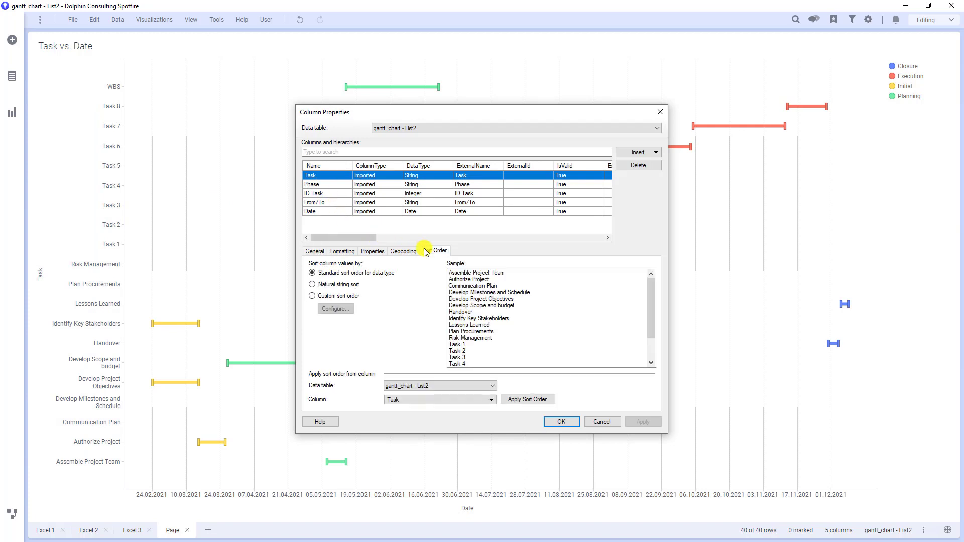
Try a custom sort order for the Task column, moving Plan Procurements up to just below Communication Plan.
click(335, 298)
click(336, 308)
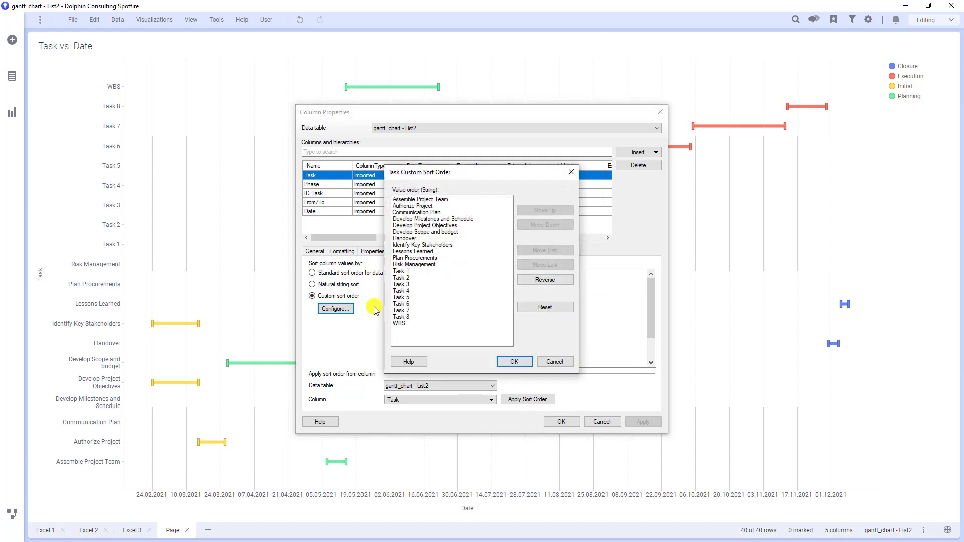
click(416, 258)
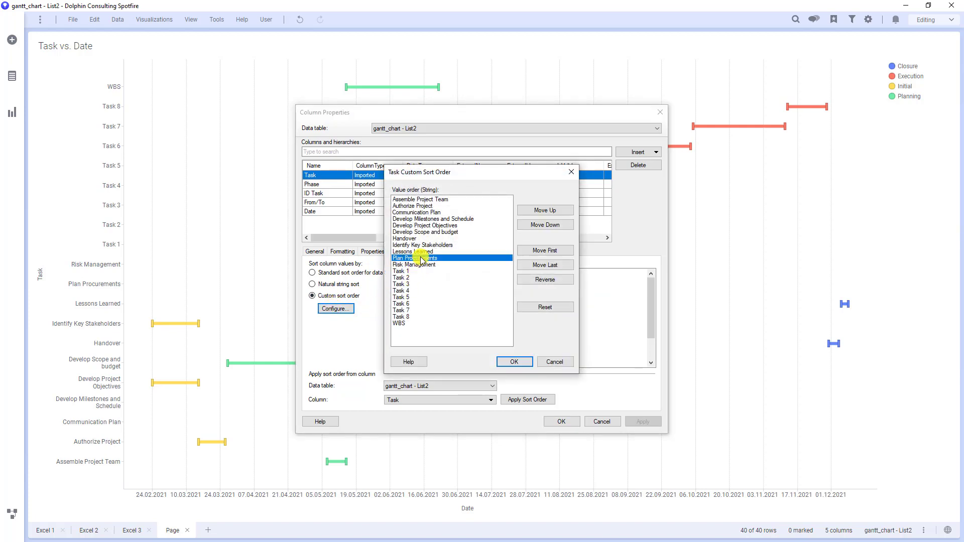
click(535, 248)
click(543, 227)
click(544, 229)
click(545, 230)
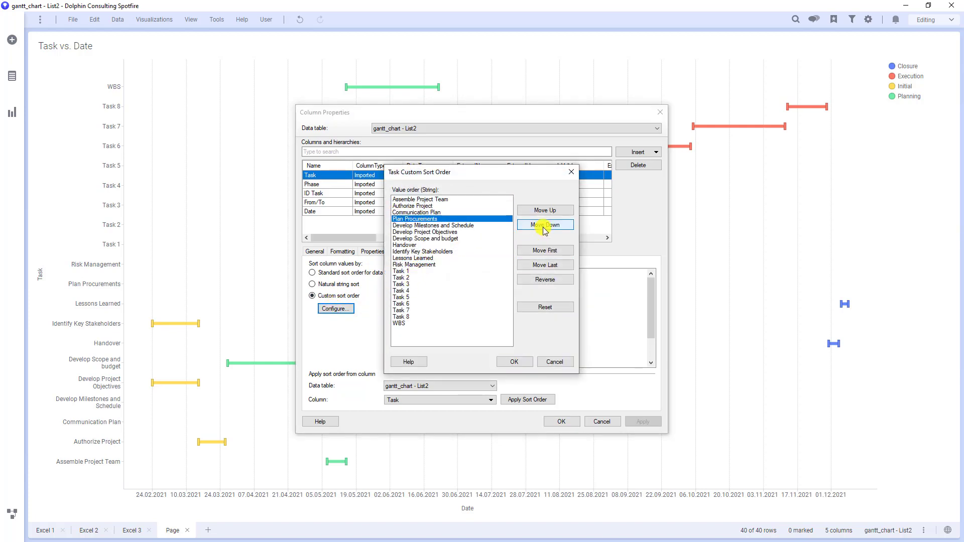
Reset and cancel the custom value order, and return the Task column to the standard sort order for its data type.
click(544, 308)
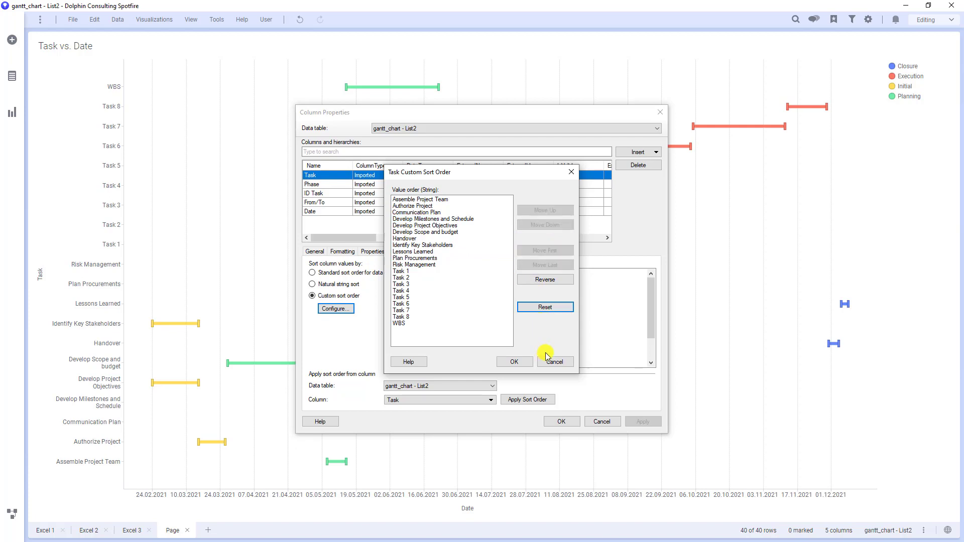
click(548, 361)
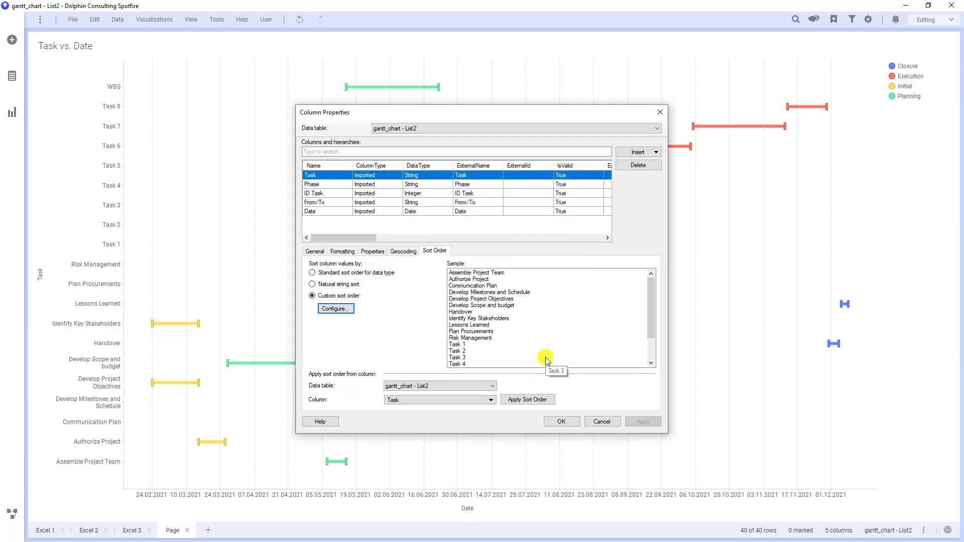
click(379, 275)
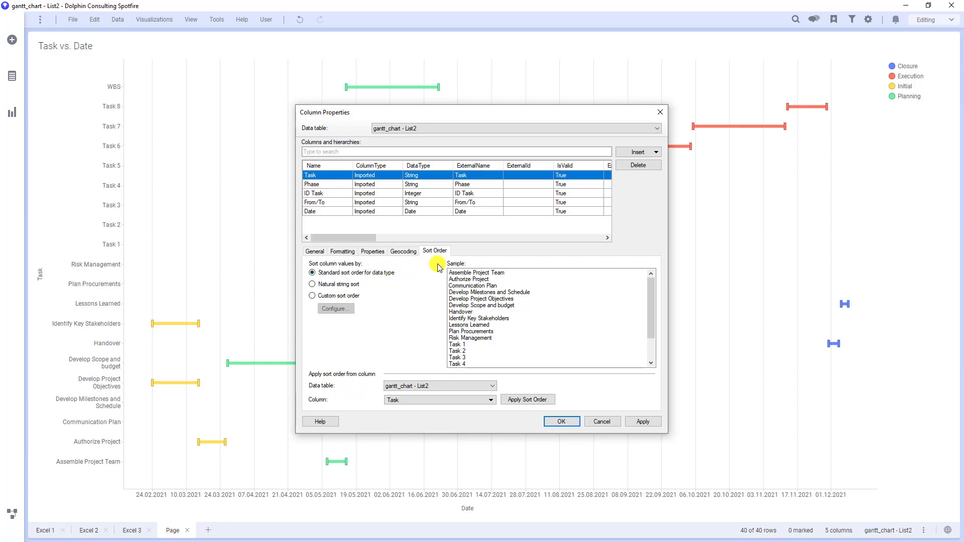
Start a new calculated column named Ranking in the gantt_chart - List2 table.
click(652, 155)
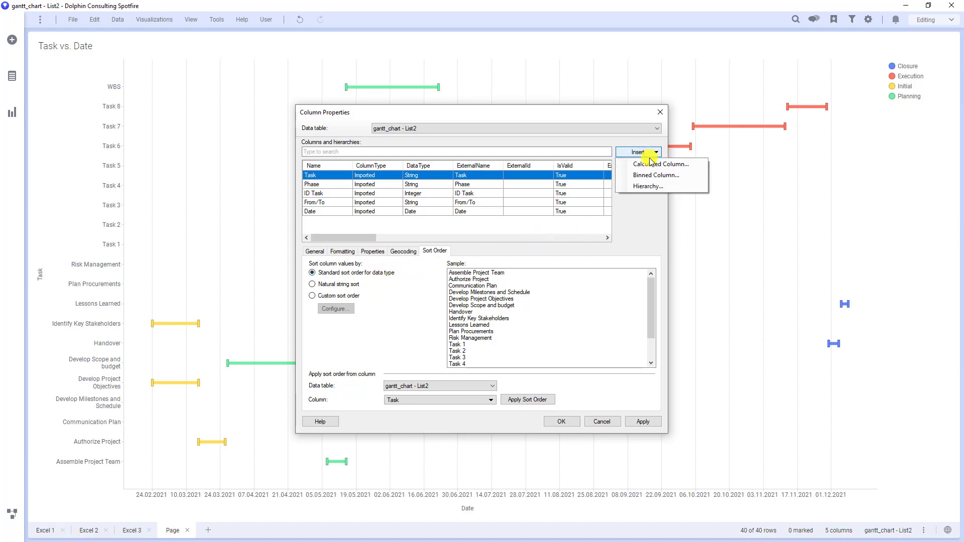
click(641, 154)
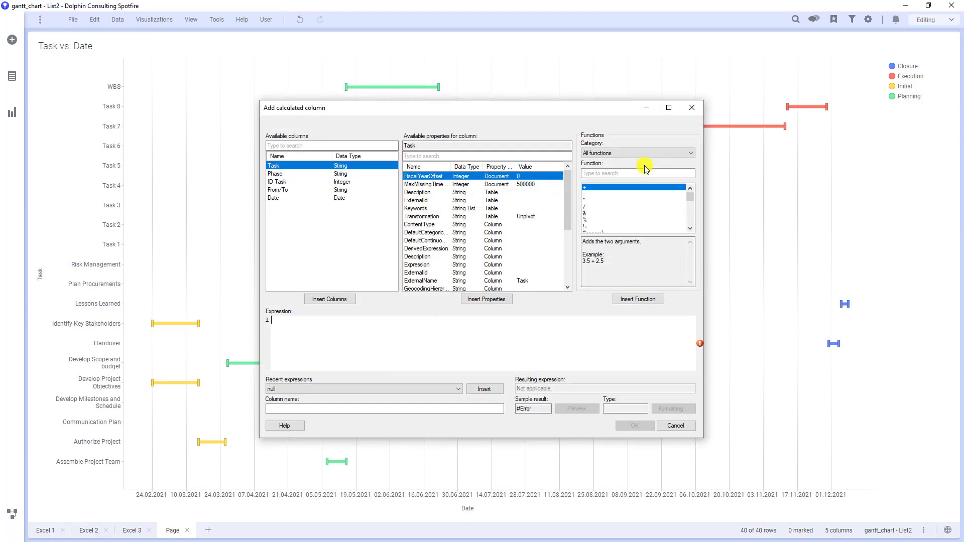
click(418, 406)
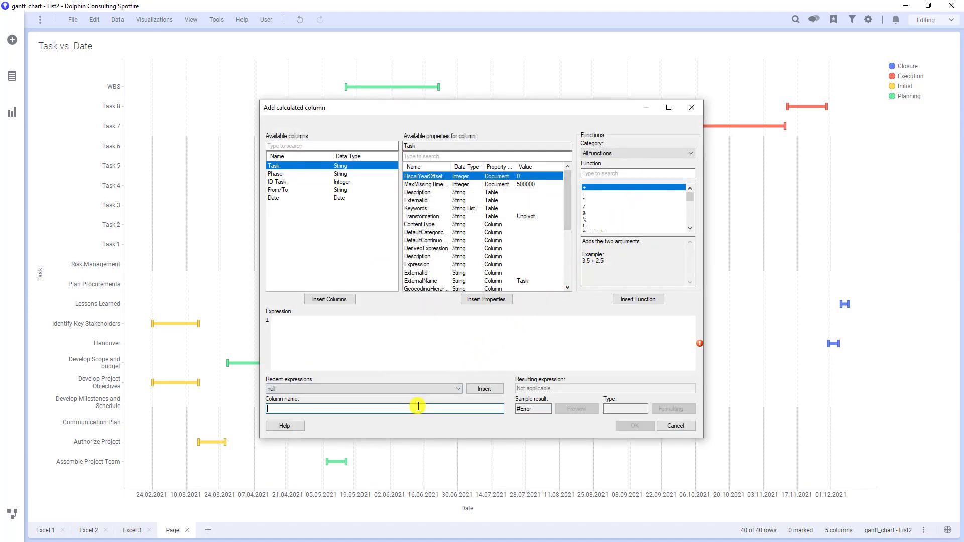
text(Ranking)
Begin the Ranking column's expression with DenseRank applied to Min([Date]).
click(396, 355)
text(den)
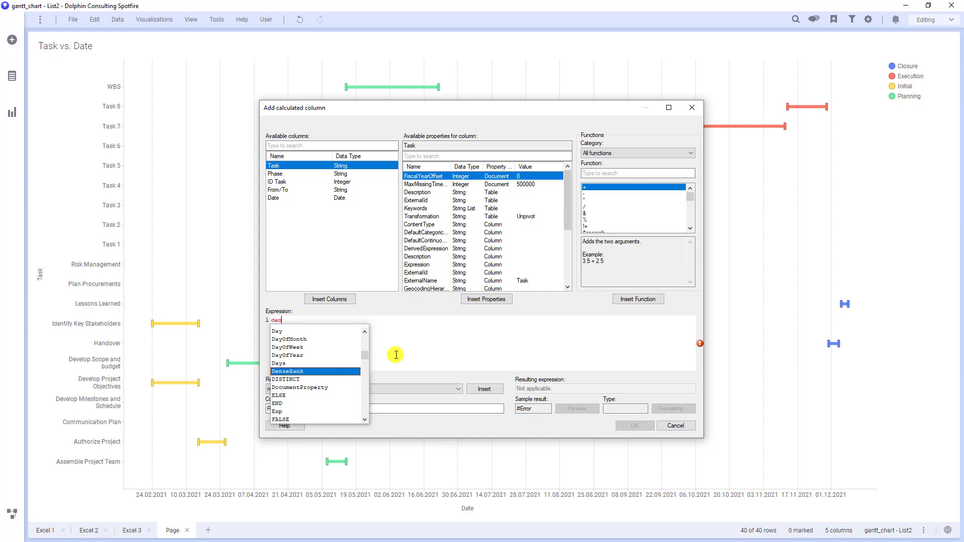
key(Return)
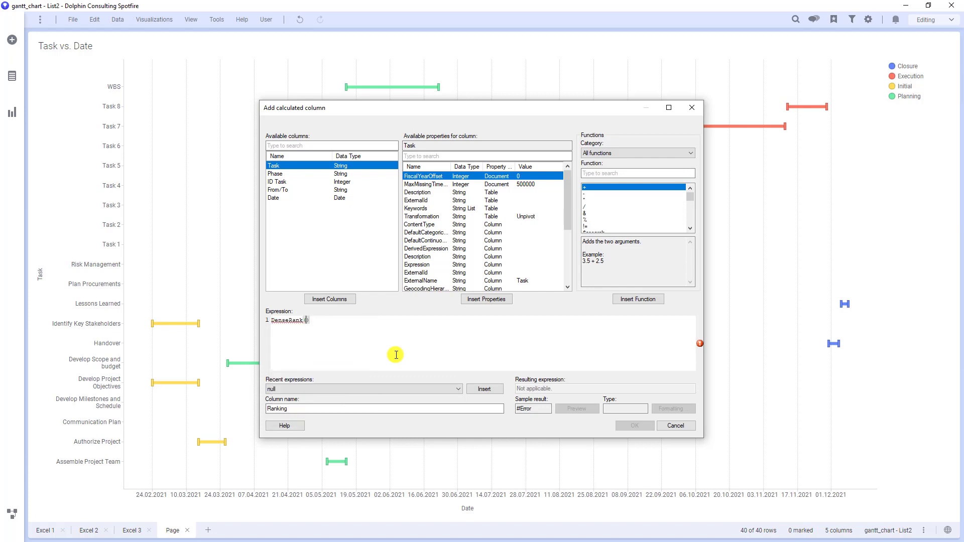
text(min)
key(Return)
text([d)
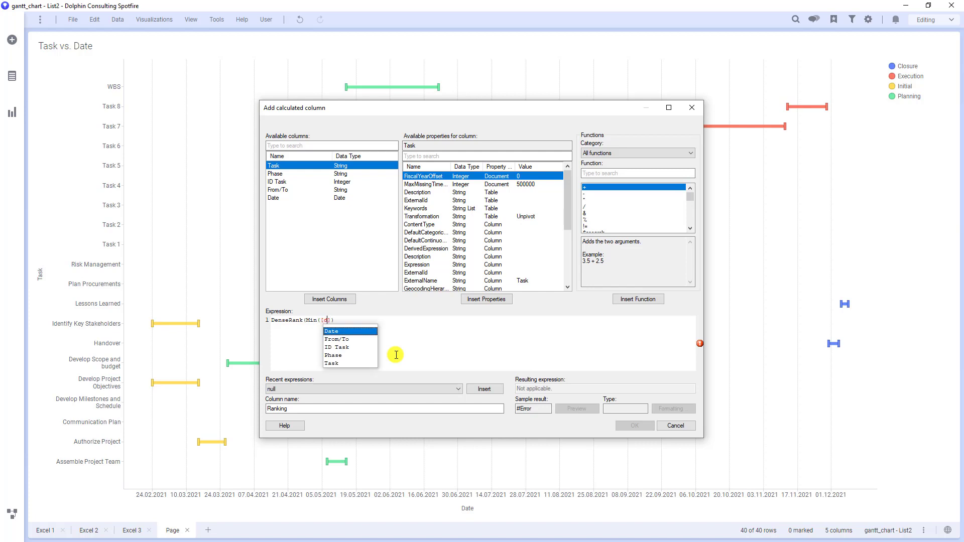
key(Return)
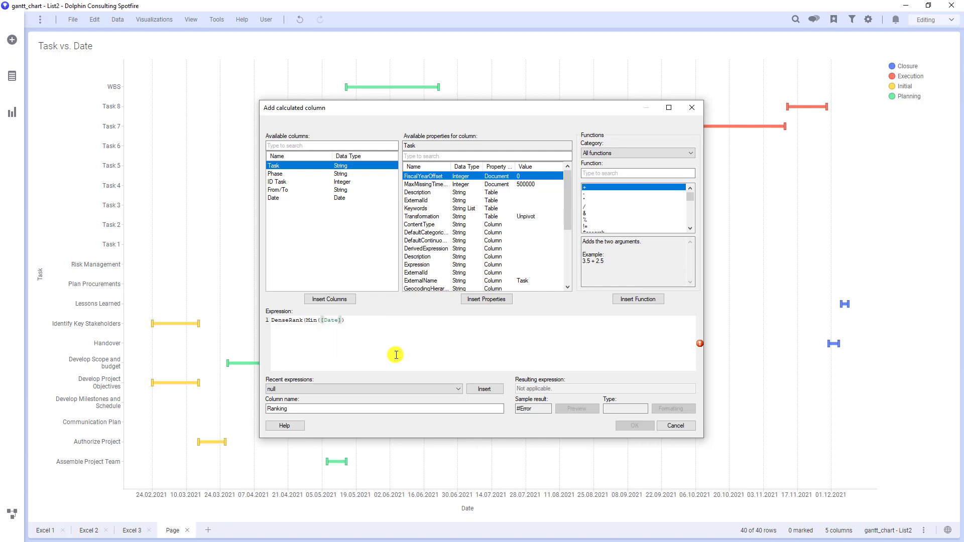
Complete the expression as DenseRank(Min([Date]) OVER [ID Task]), with a space before OVER.
text()over)
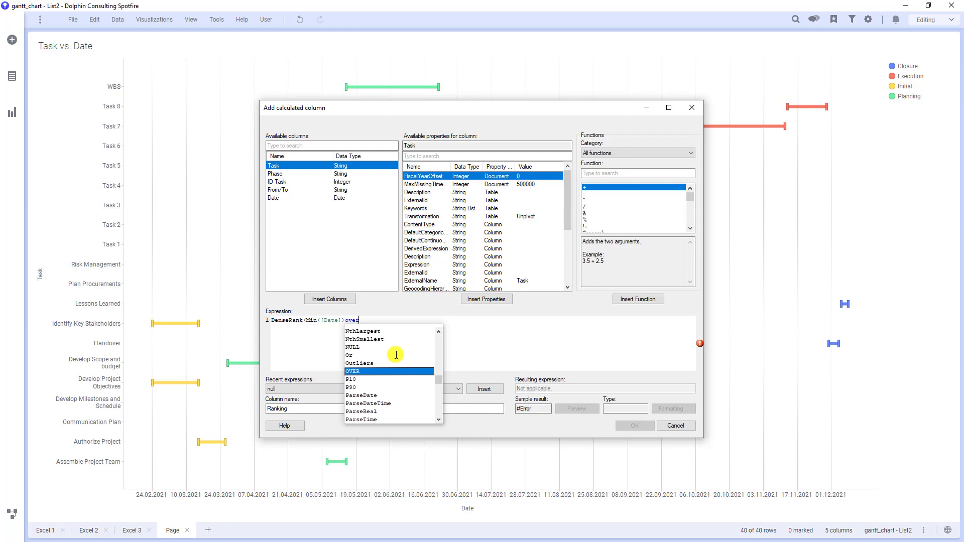
key(Return)
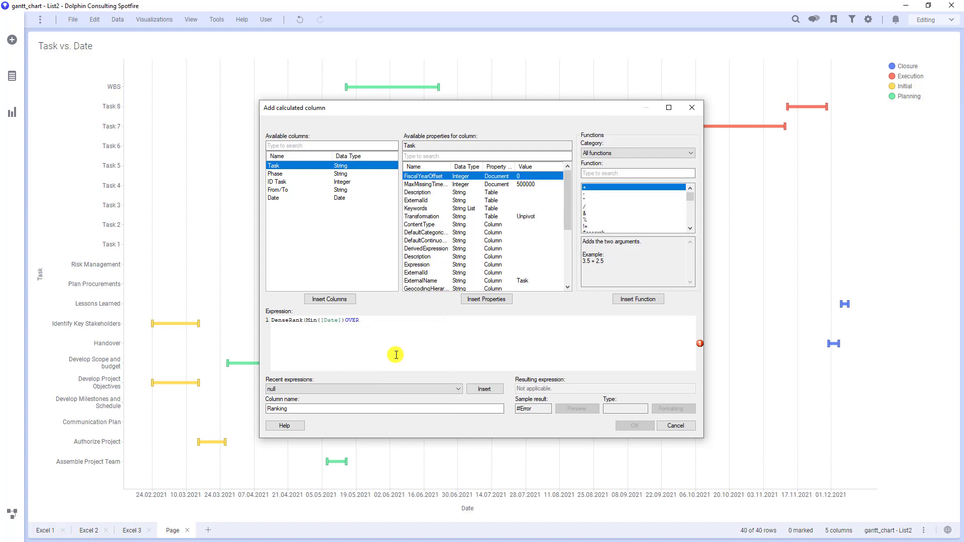
text([)
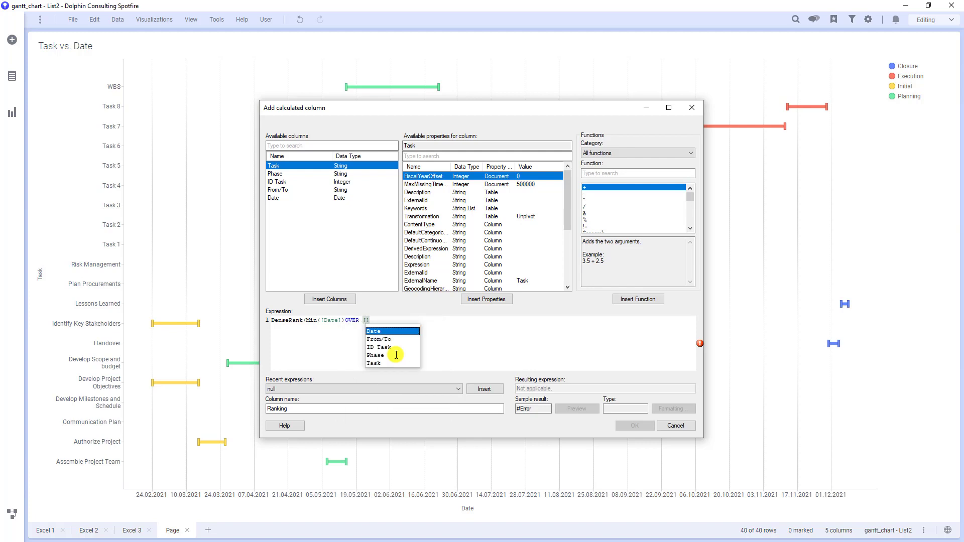
key(Down)
key(Down)
key(Return)
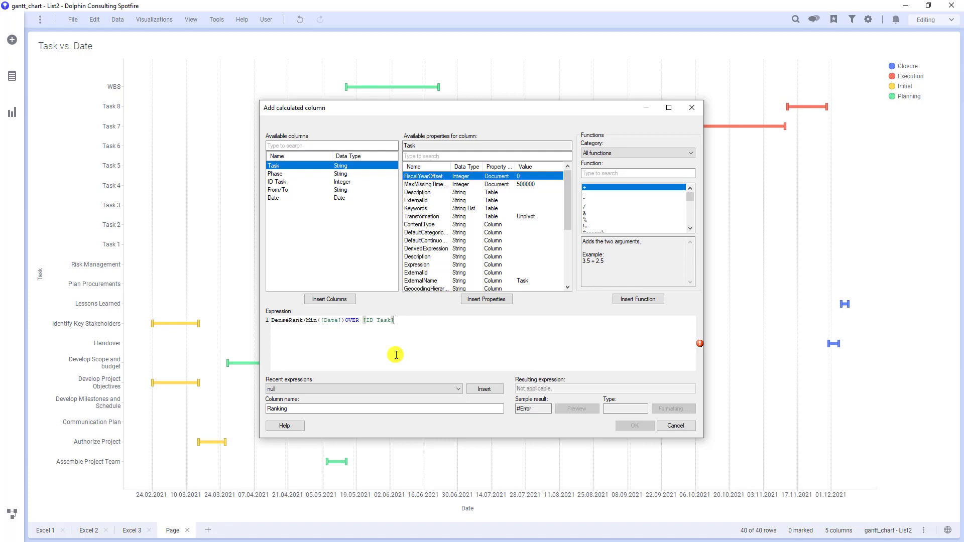
text())
key(Left)
key(Left)
key(Left)
key(Left)
key(Left)
key(Left)
key(Left)
key(Left)
key(Left)
key(Left)
key(Left)
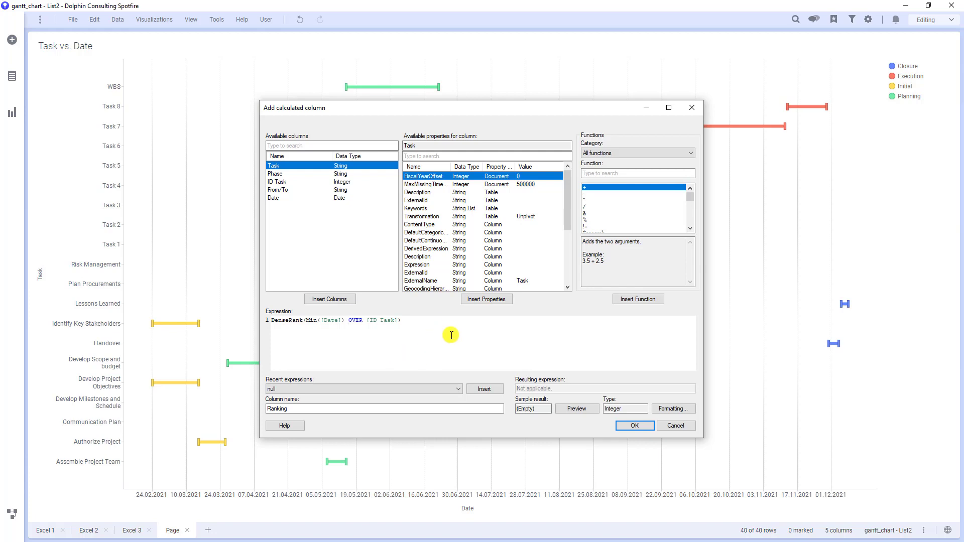
Create the Ranking calculated column, then apply and close the column properties.
click(629, 428)
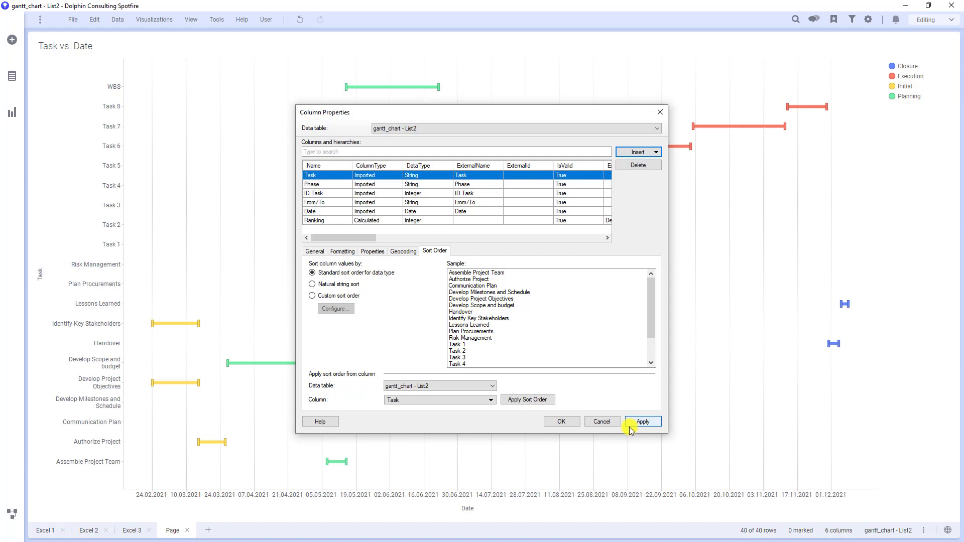
click(631, 426)
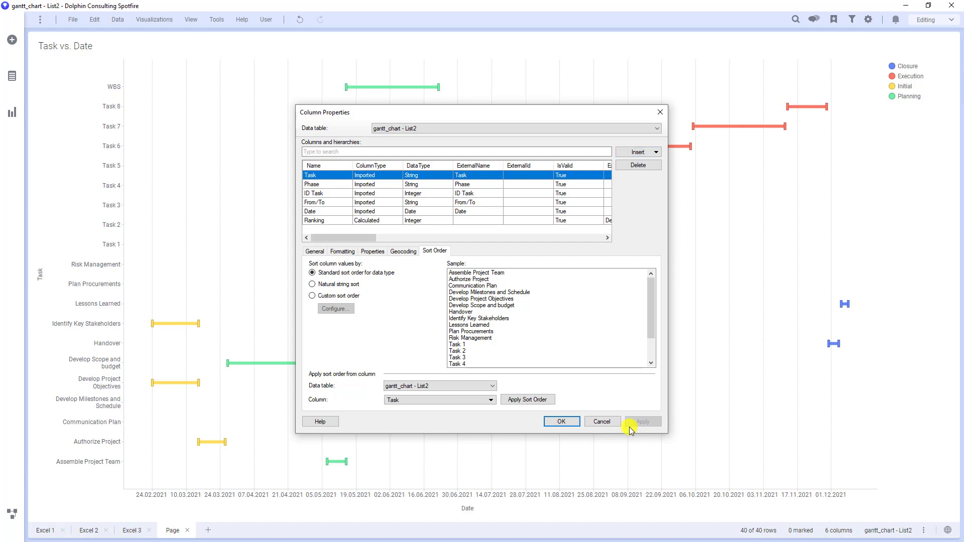
click(570, 424)
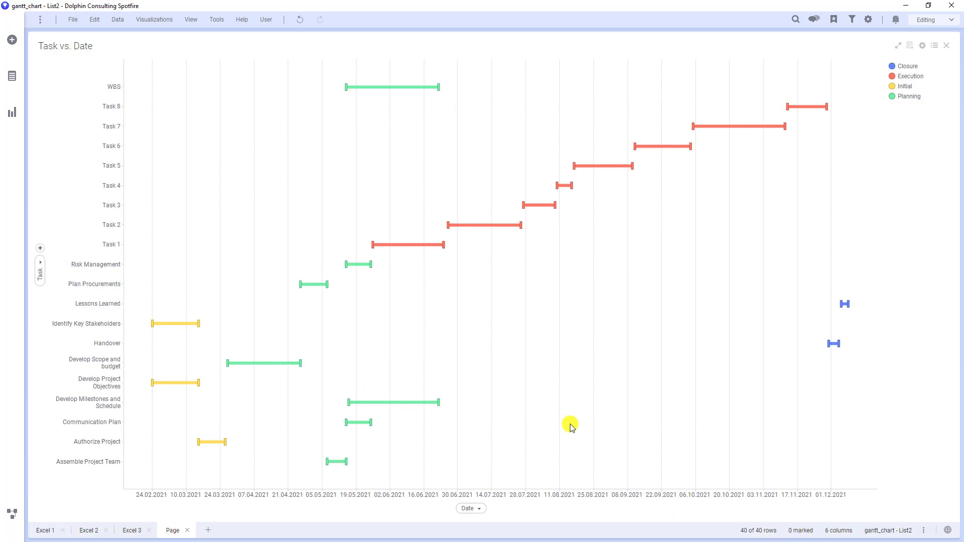
Add Ranking to the chart's Y-axis and place it before Task in the hierarchy.
click(39, 253)
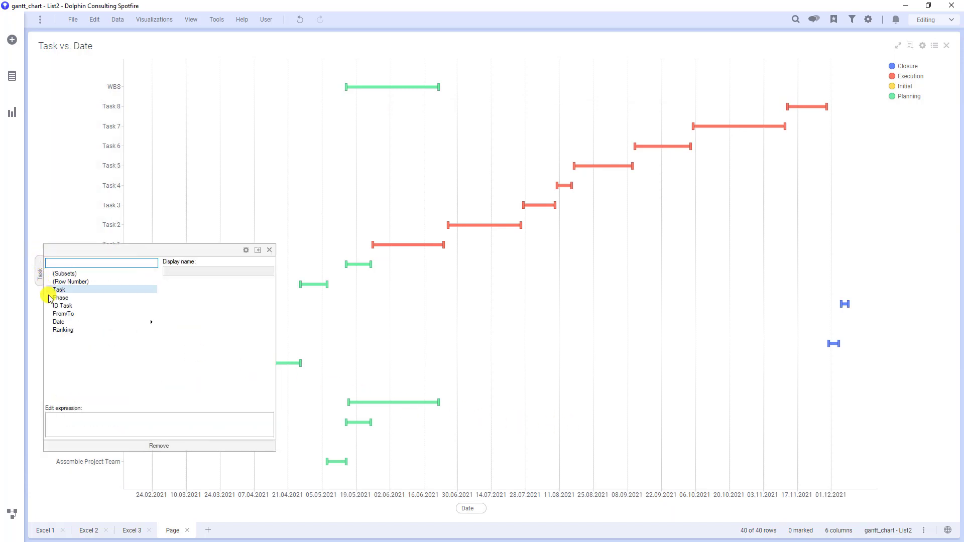
click(59, 329)
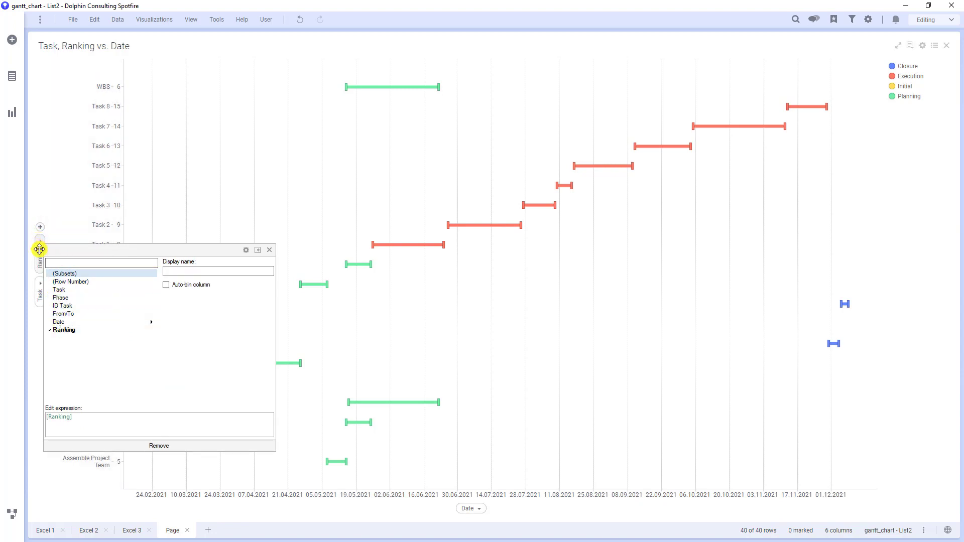
drag(41, 258, 42, 297)
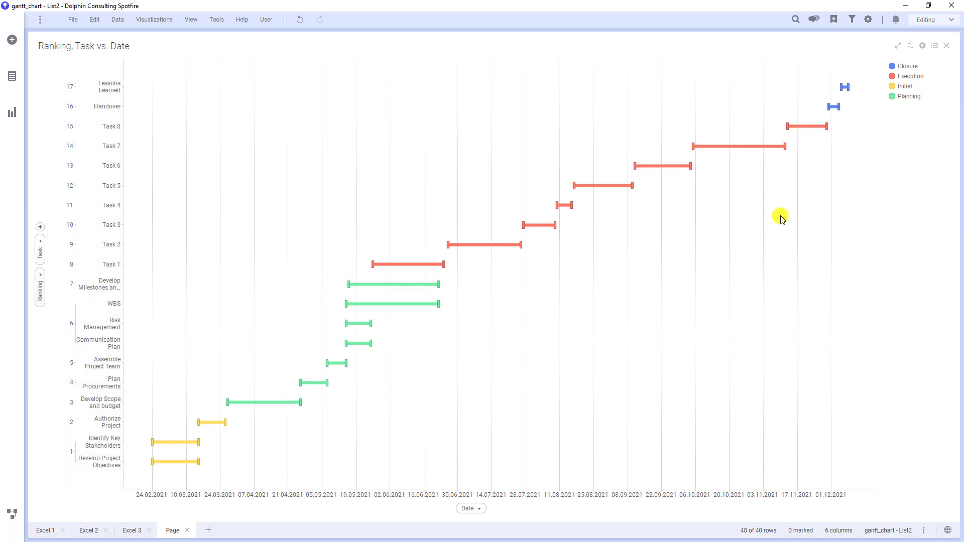
Hide the Ranking labels on the Y-axis by rendering them as Image from URL at the smallest maximum size.
click(926, 44)
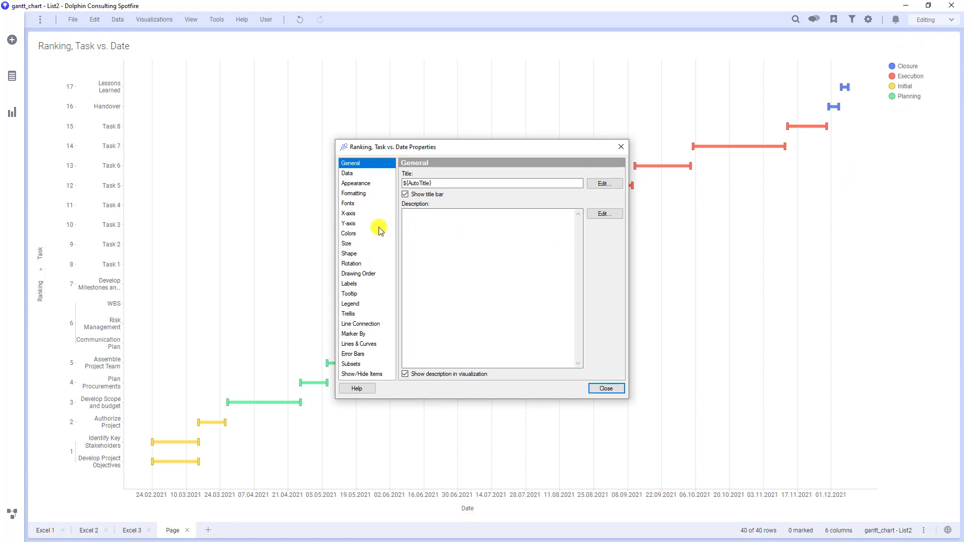
click(363, 223)
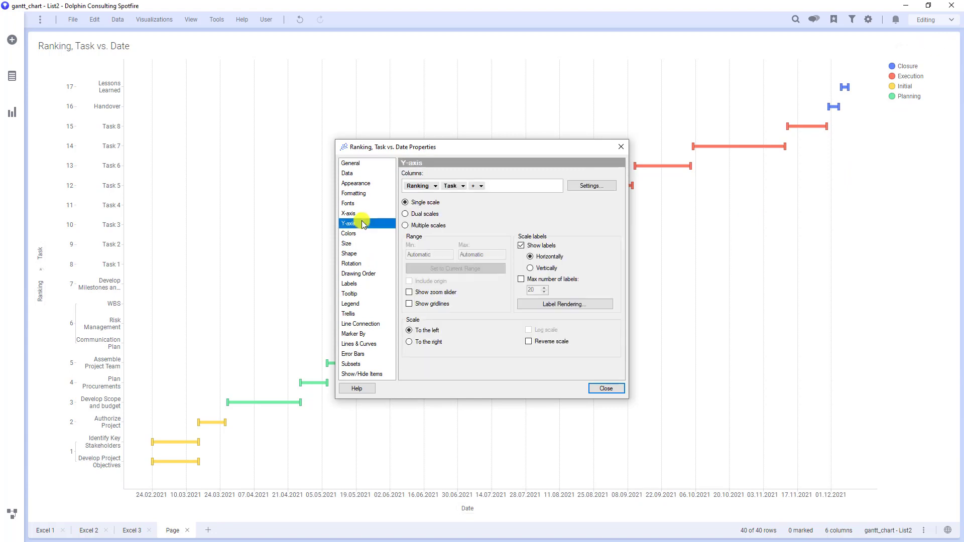
click(539, 304)
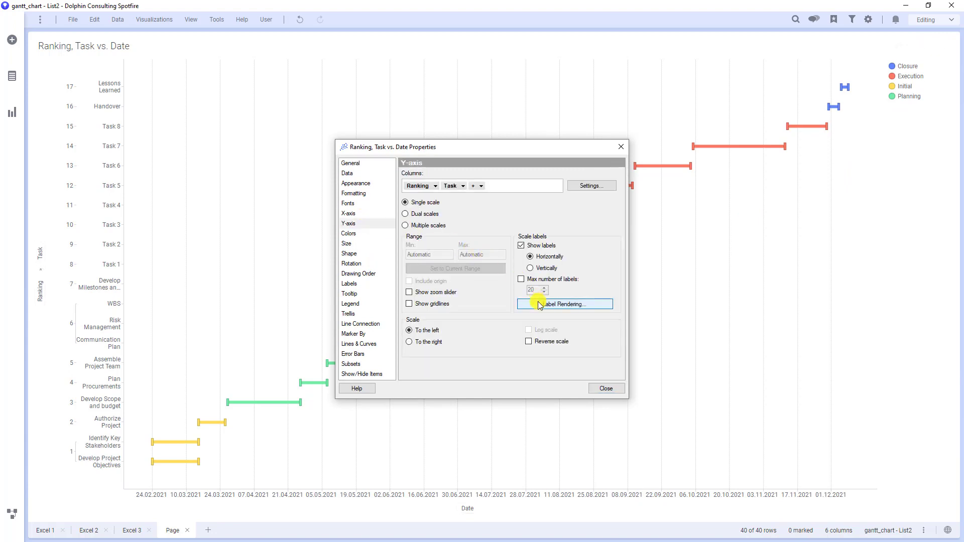
click(461, 269)
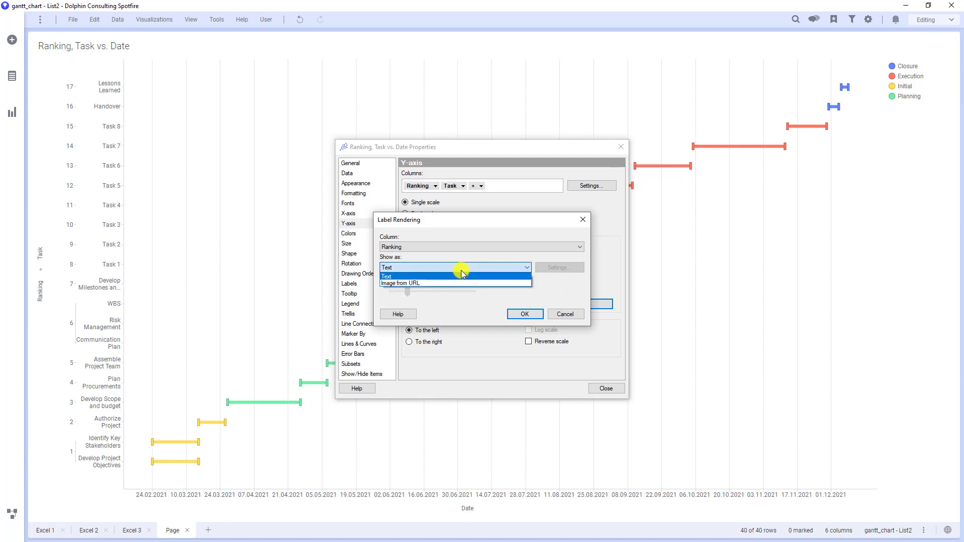
click(454, 283)
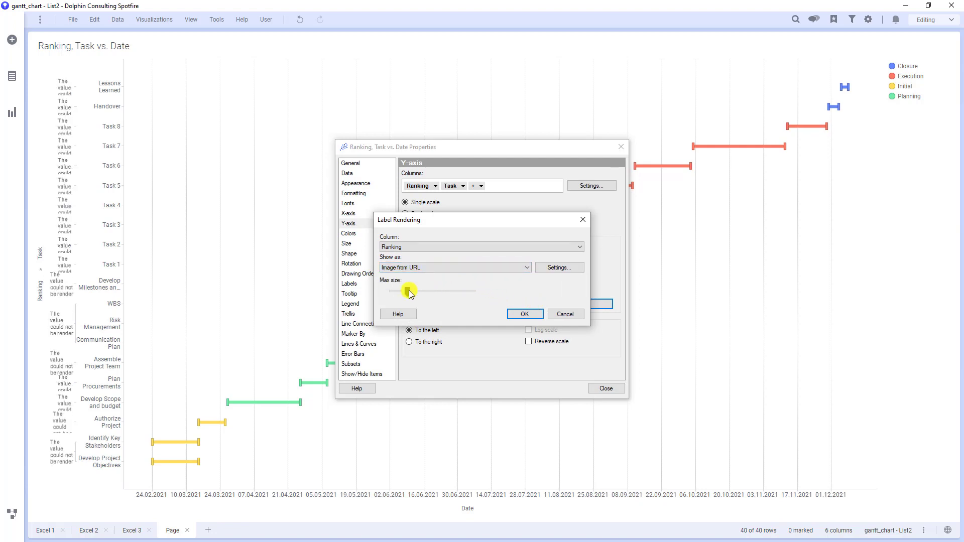
drag(409, 294, 369, 295)
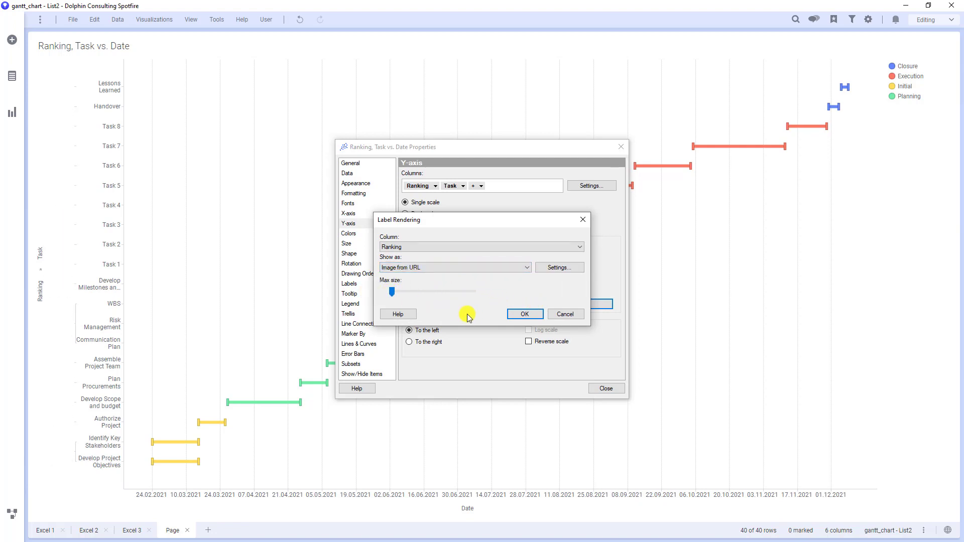
click(521, 314)
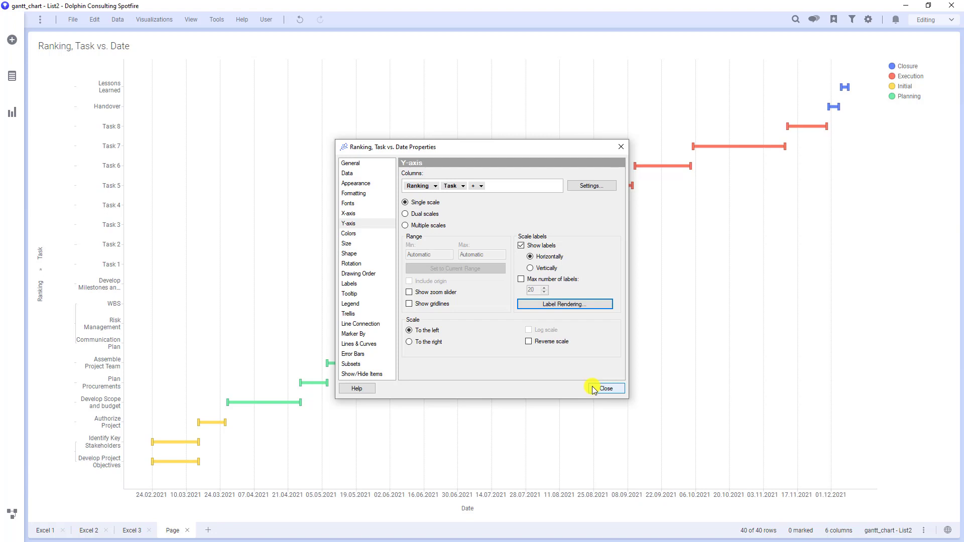
click(594, 389)
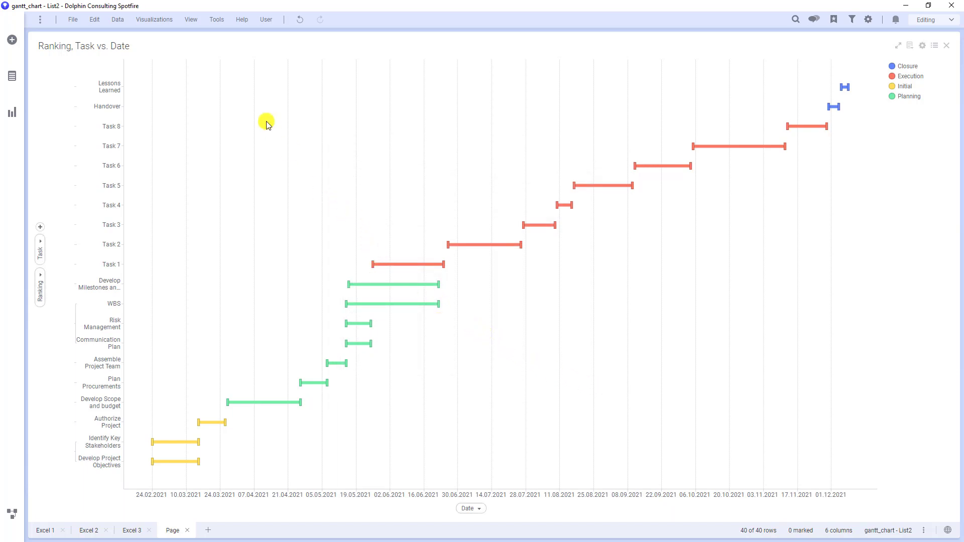
Edit the custom canvas theme so the visualization scales have no tick marks.
click(159, 22)
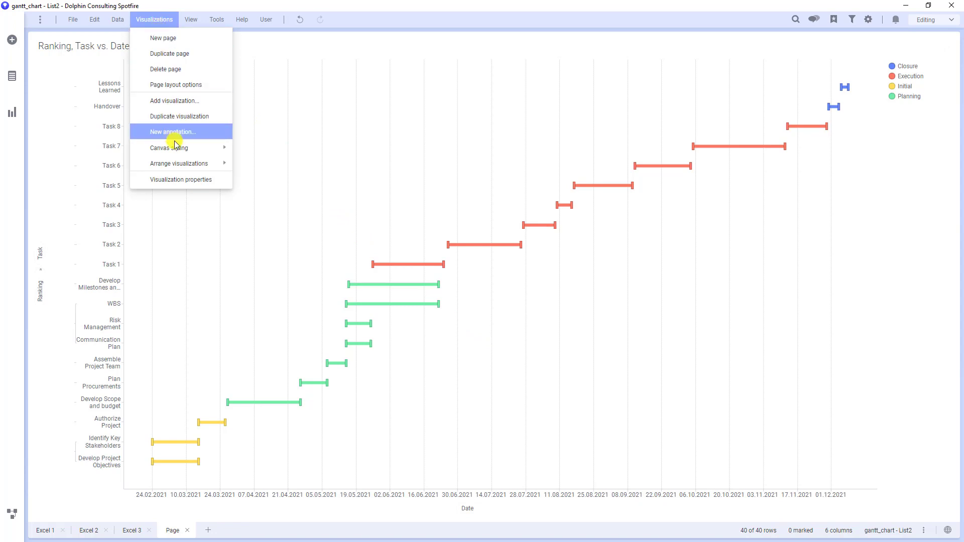
mouse_move(177, 147)
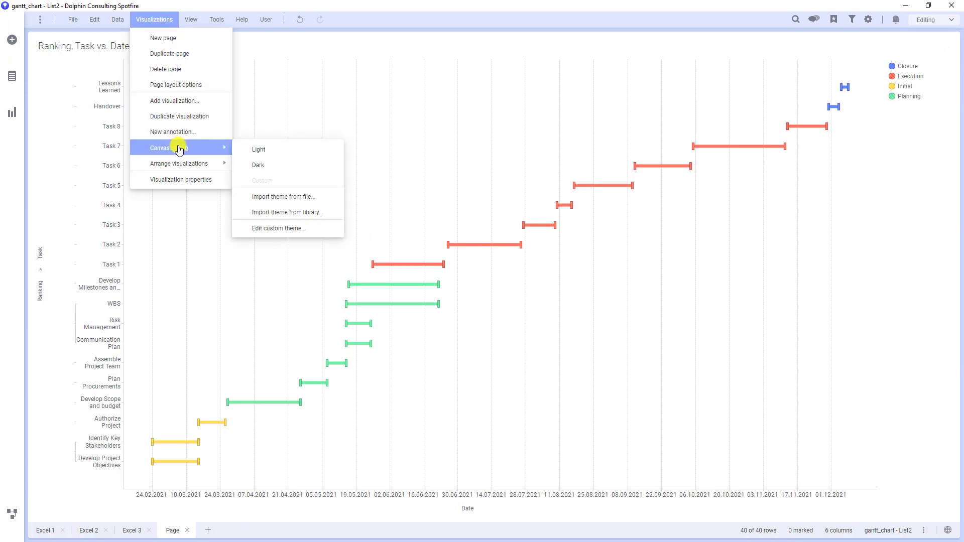
click(276, 228)
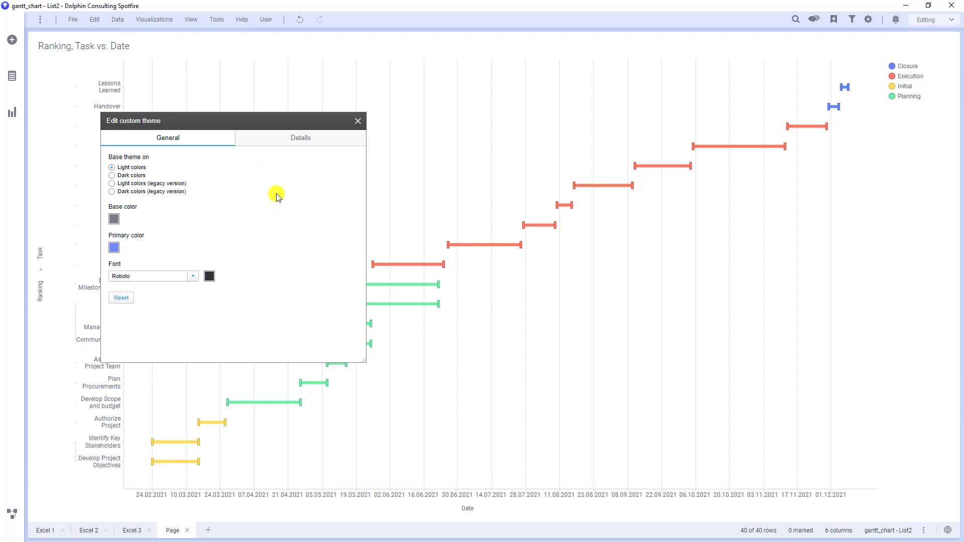
click(287, 146)
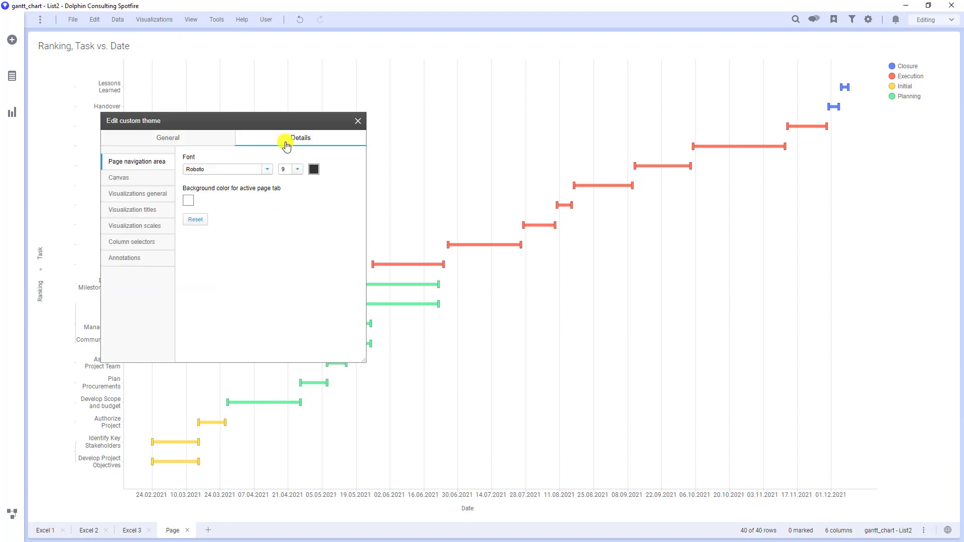
click(168, 229)
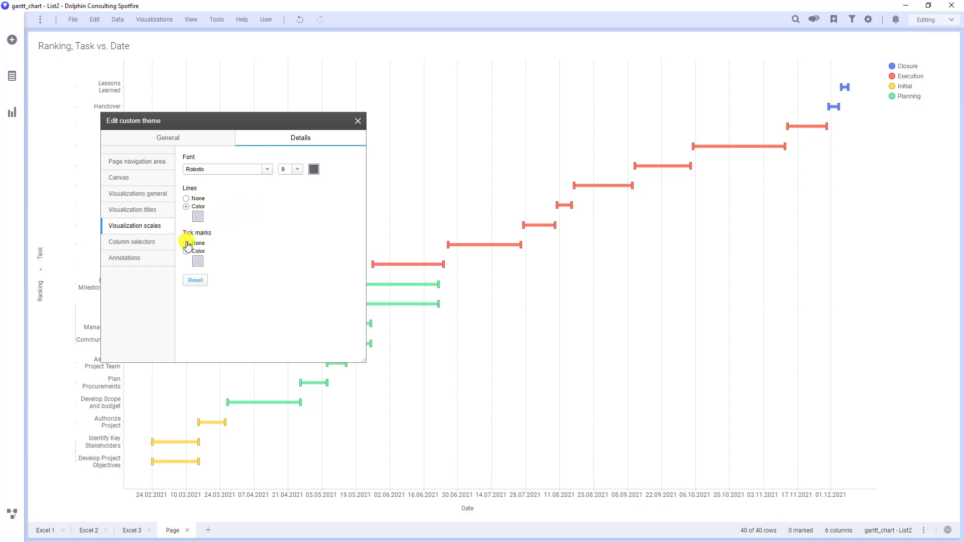
click(187, 244)
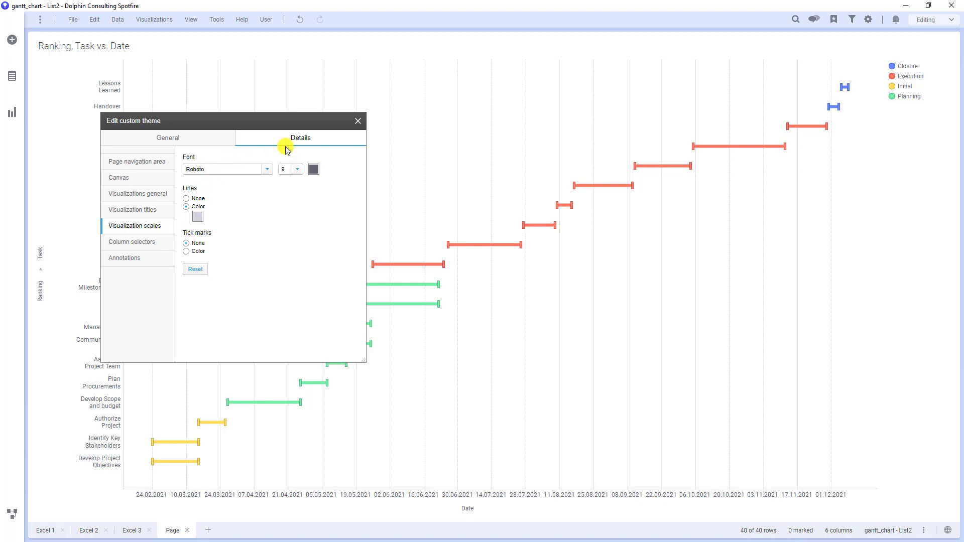
click(356, 122)
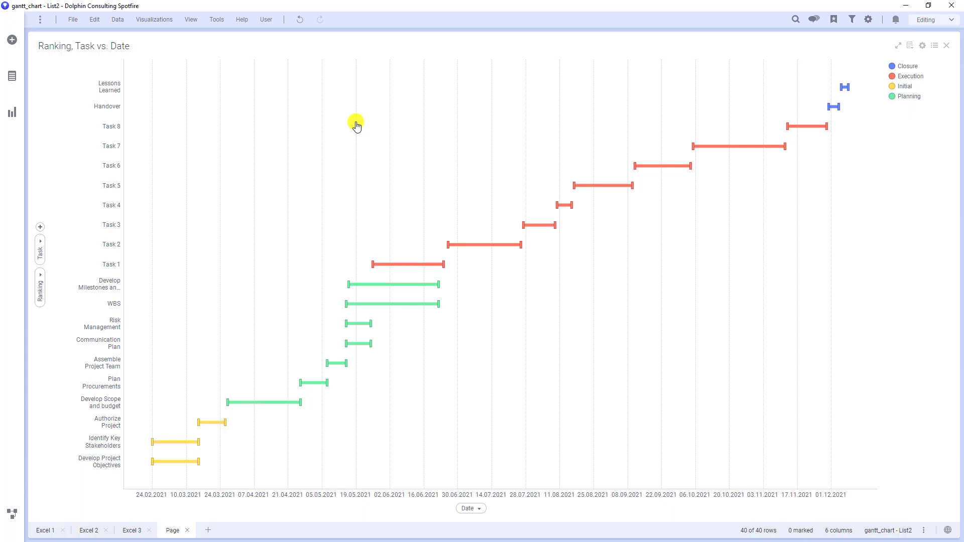
Reverse the scale of the chart's Y-axis so the earliest tasks come first.
right_click(355, 123)
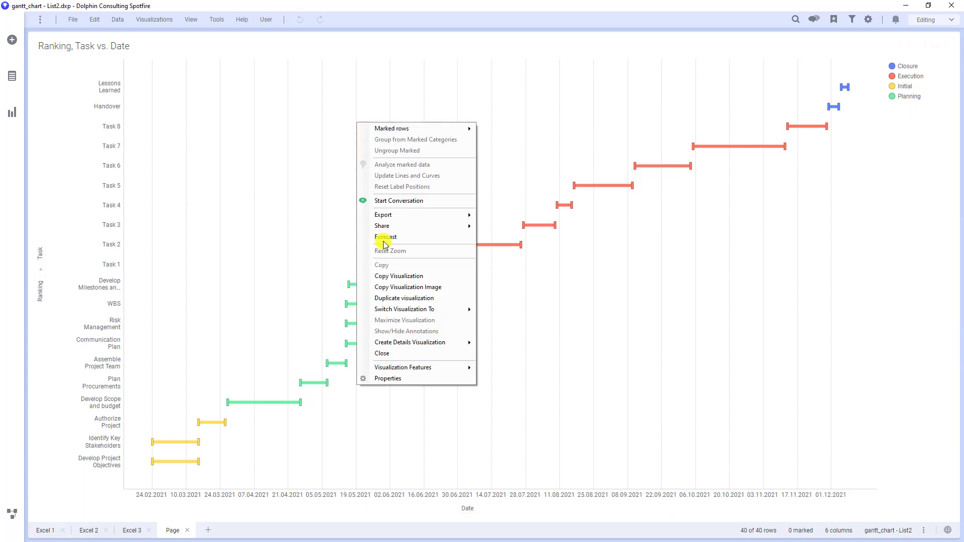
click(387, 379)
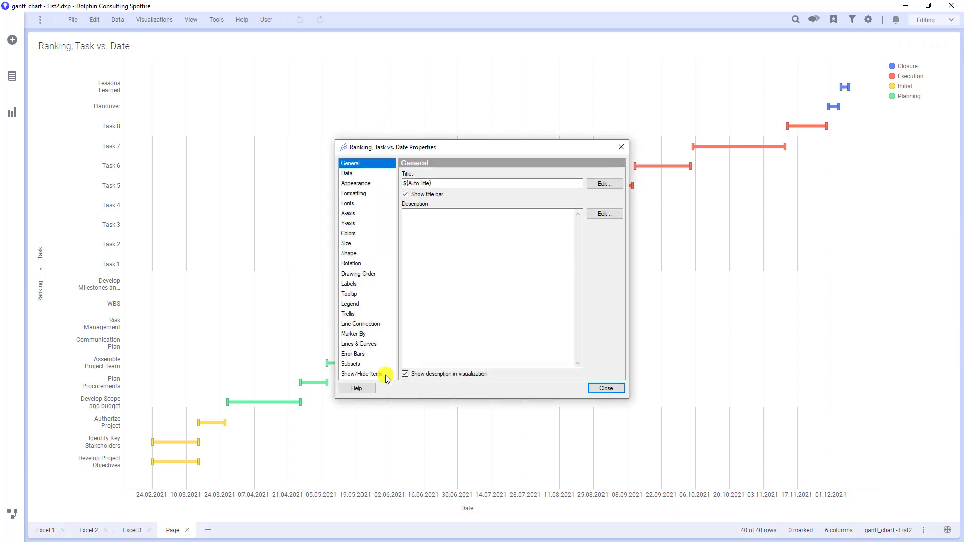
click(362, 223)
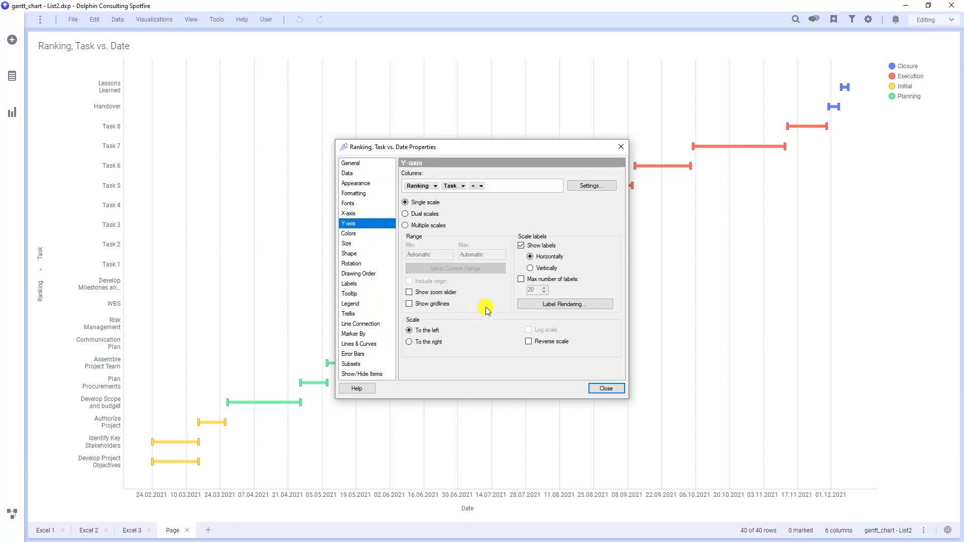
click(530, 344)
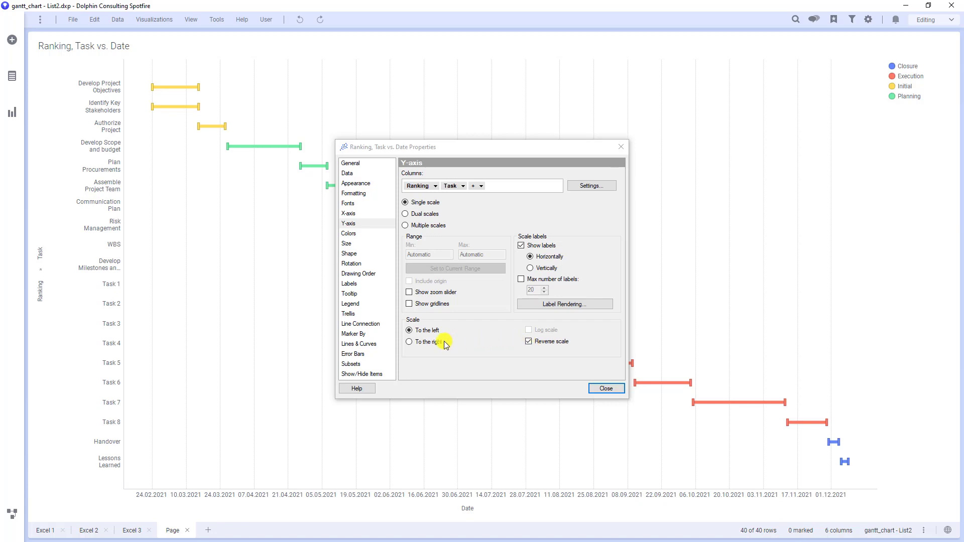
Add a straight vertical line to the chart, positioned by the custom expression Today().
click(375, 344)
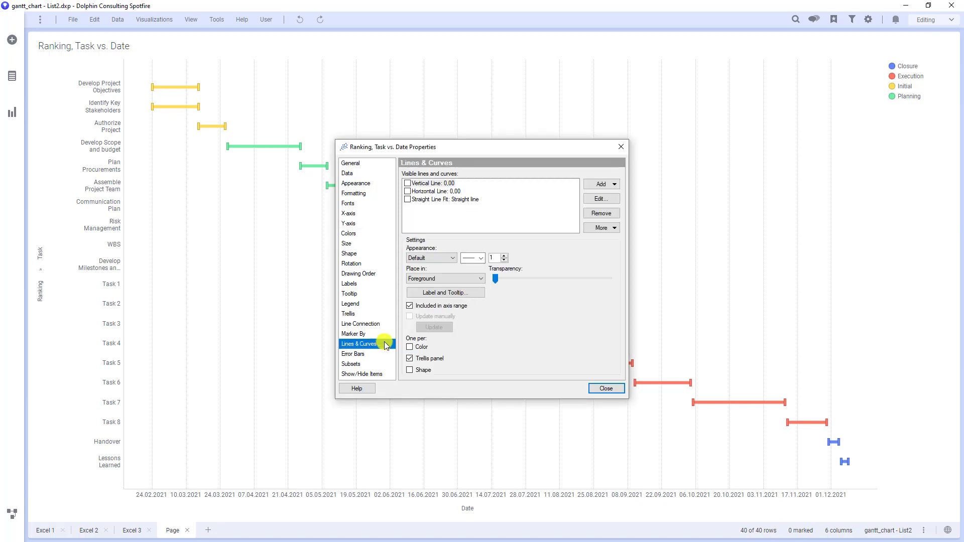
click(599, 185)
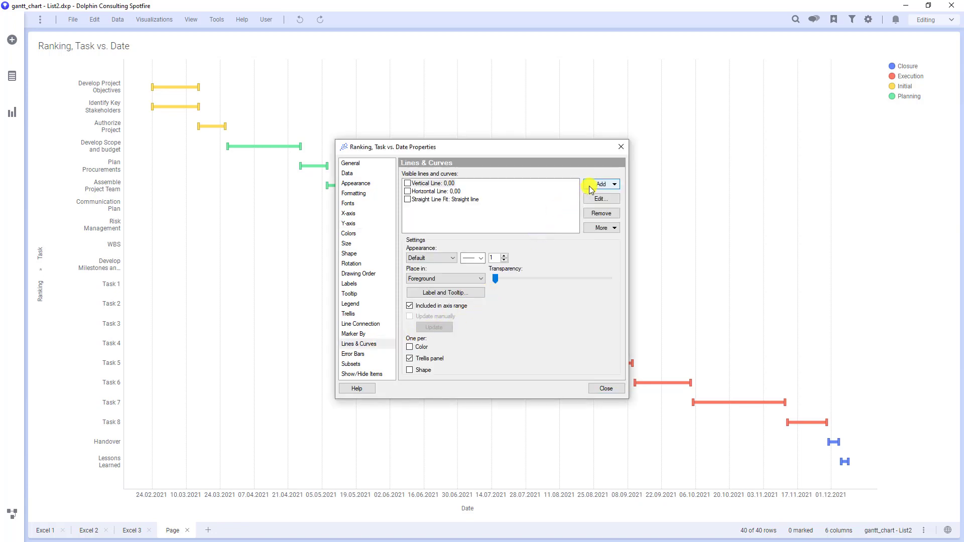
mouse_move(597, 208)
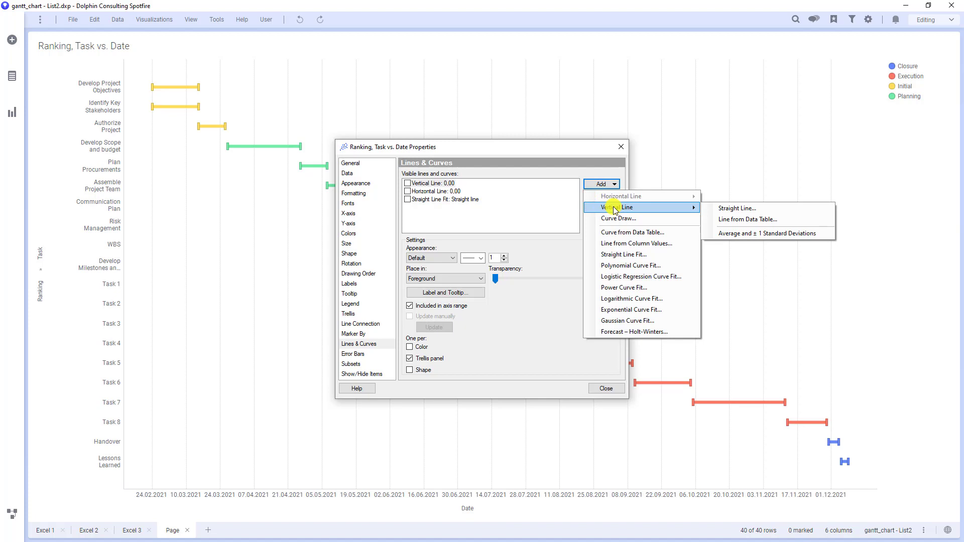
click(711, 208)
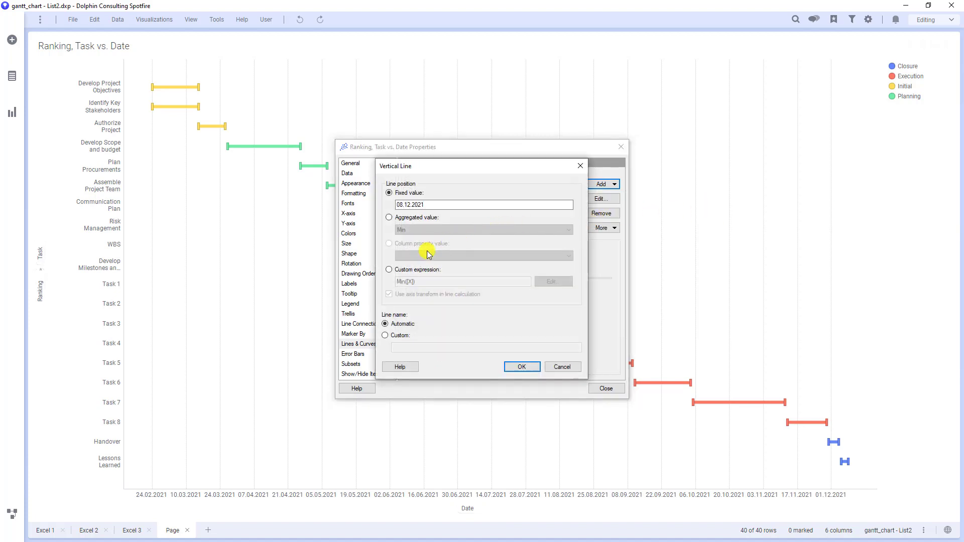
click(390, 270)
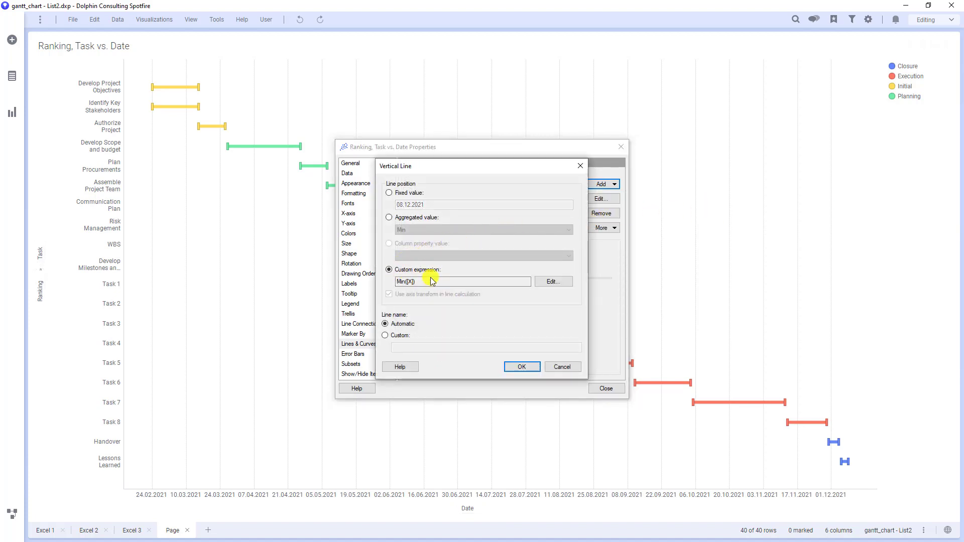
click(537, 283)
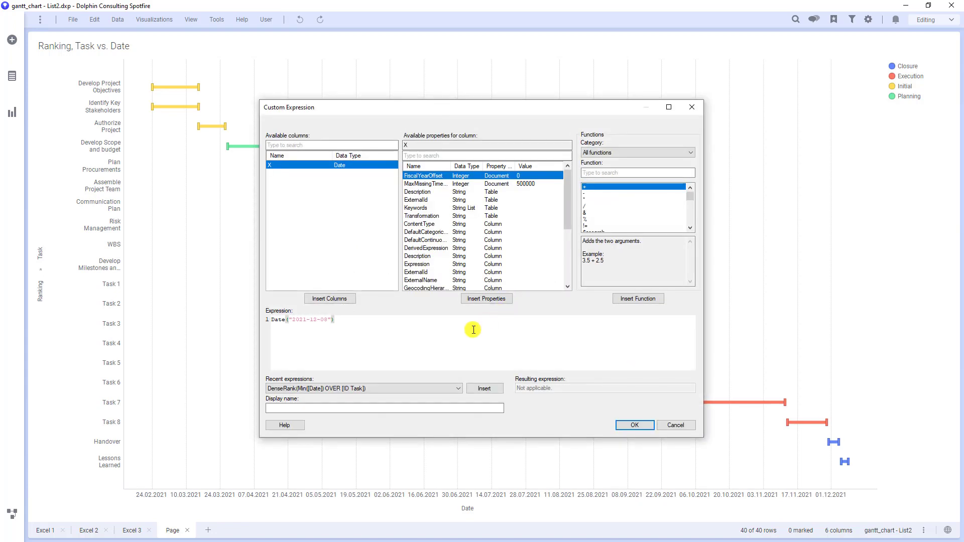
drag(361, 320, 237, 308)
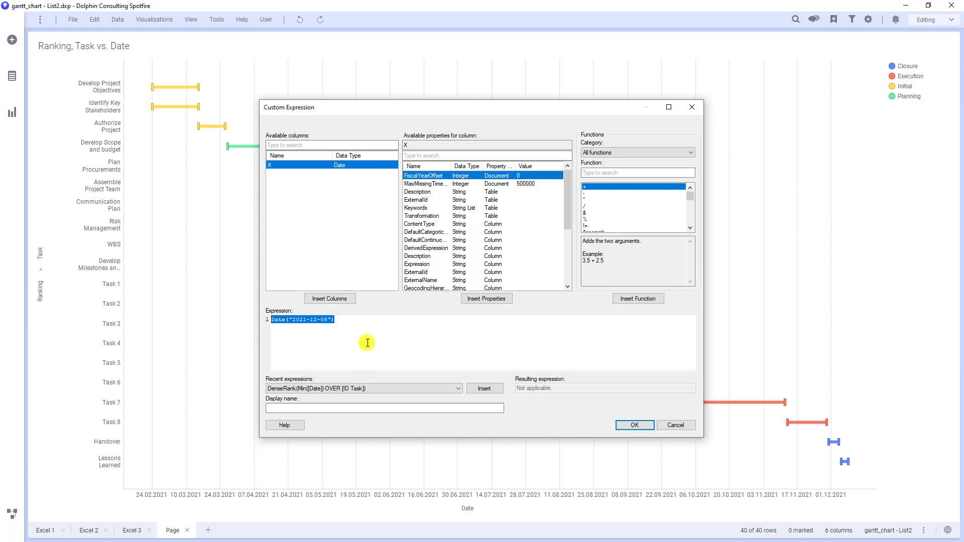
text(toda)
key(Return)
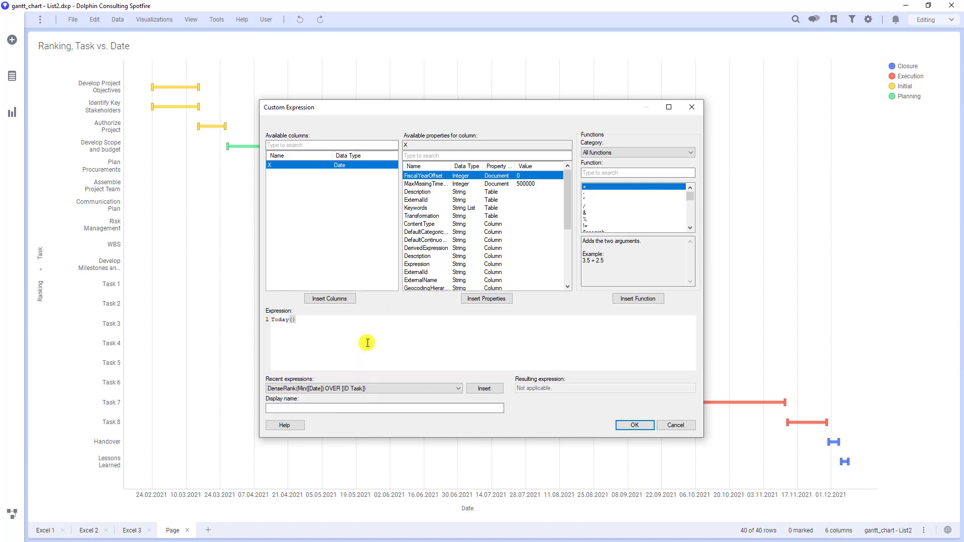
click(628, 425)
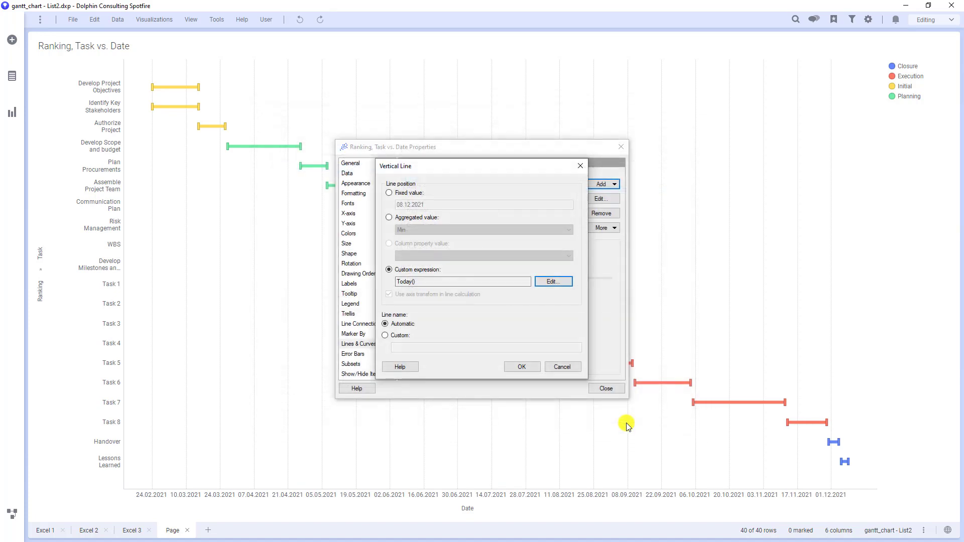
Give the vertical line the custom name Today and confirm its creation.
click(402, 336)
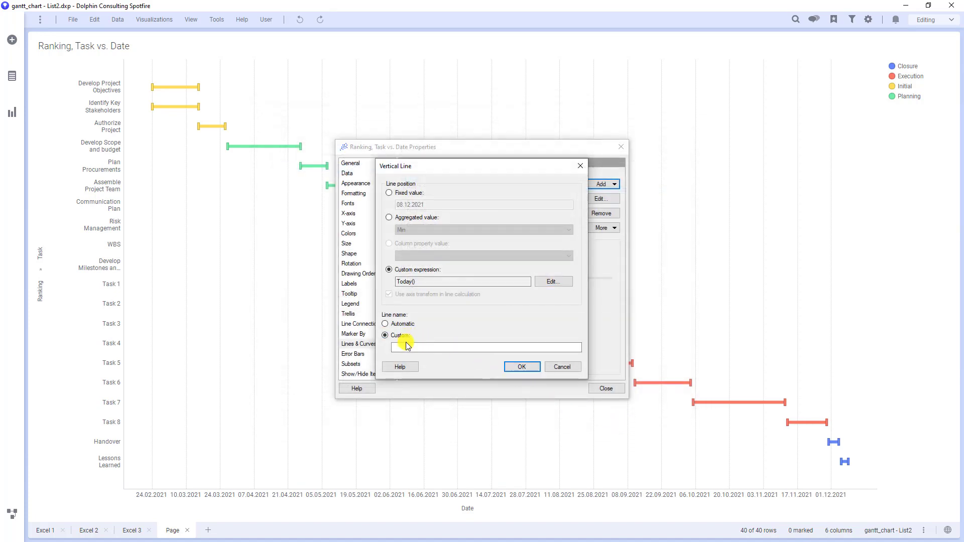
click(406, 346)
text(Today)
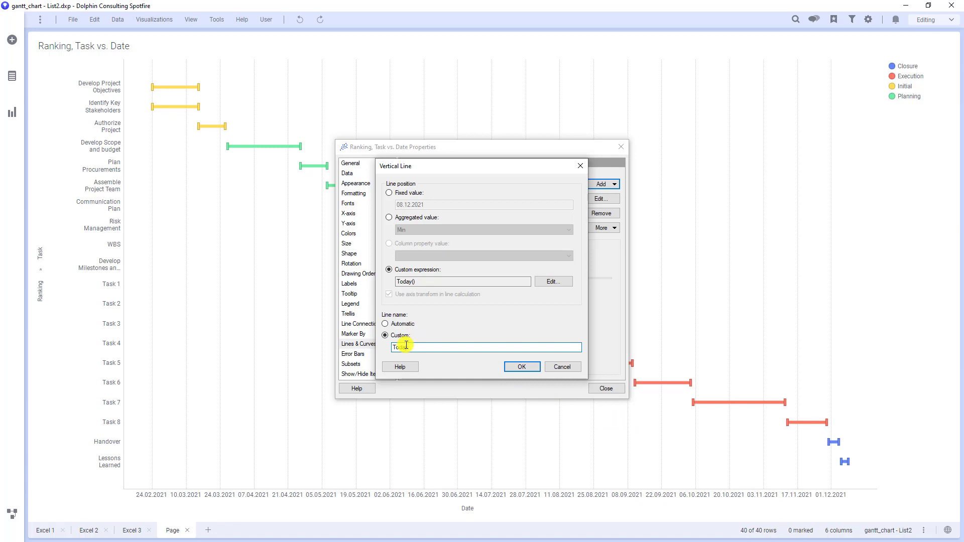
click(521, 367)
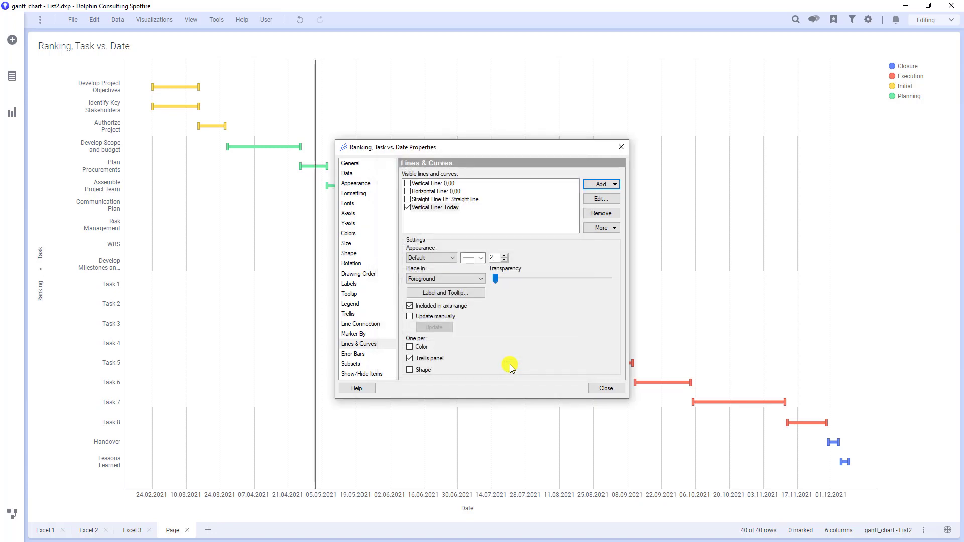
Style the Today line as dashed and color it medium blue.
click(480, 258)
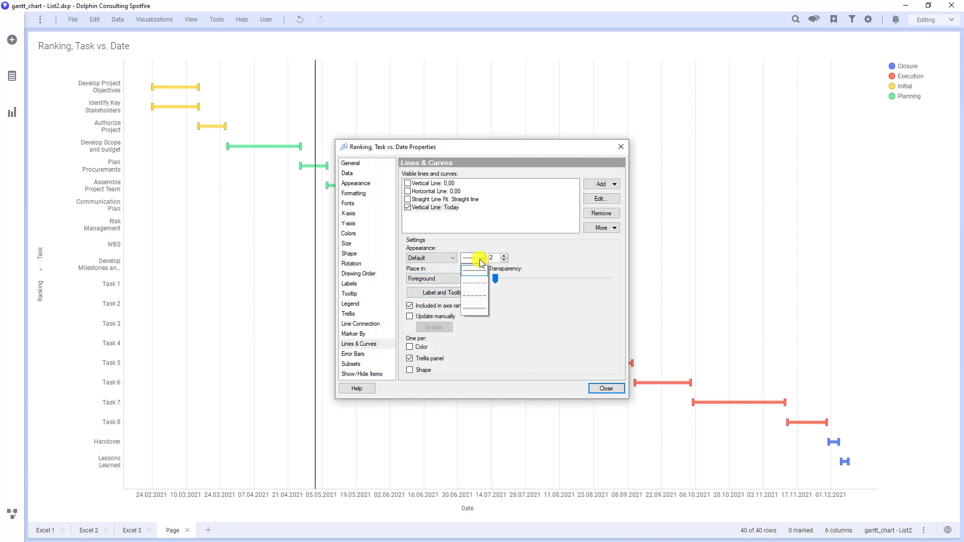
click(478, 295)
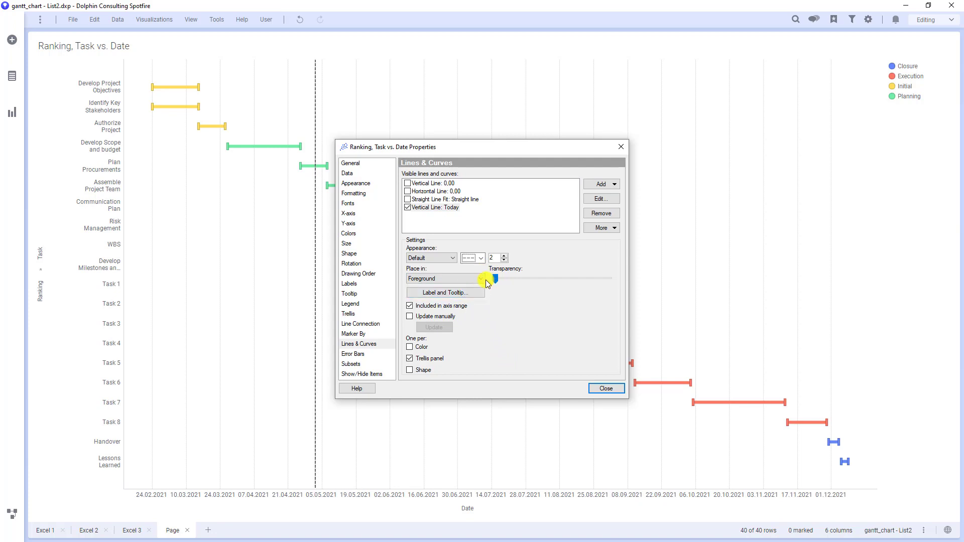
click(455, 259)
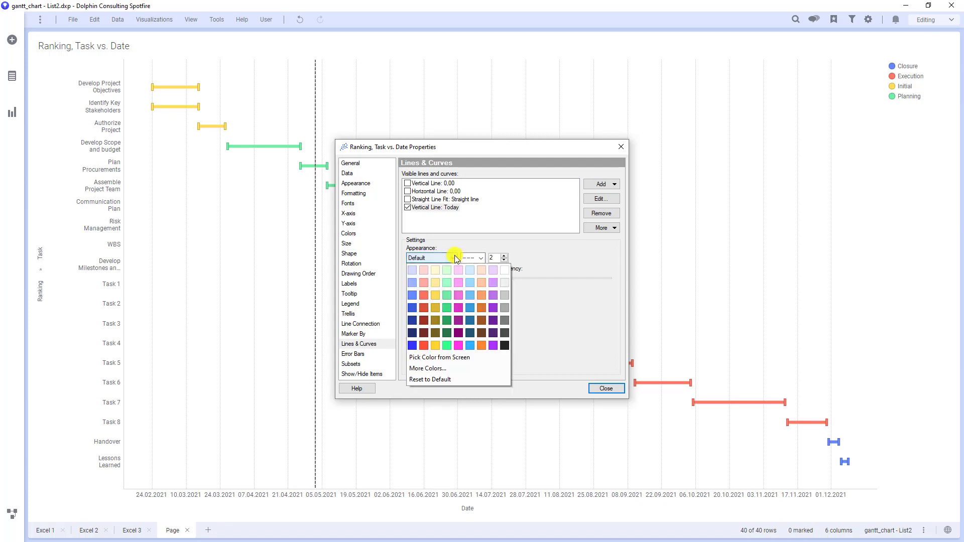
click(412, 308)
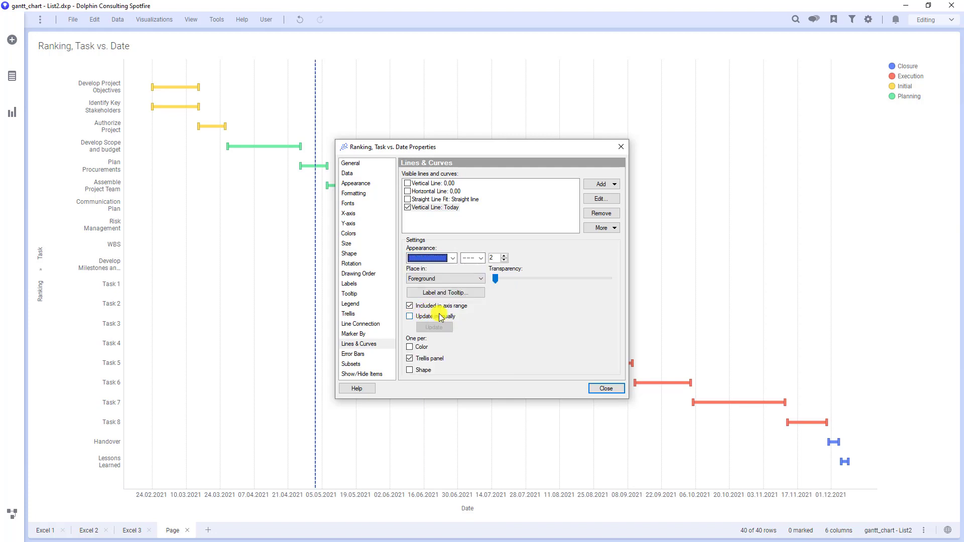
Show the curve name as a label on the Today line and close the chart properties.
click(482, 294)
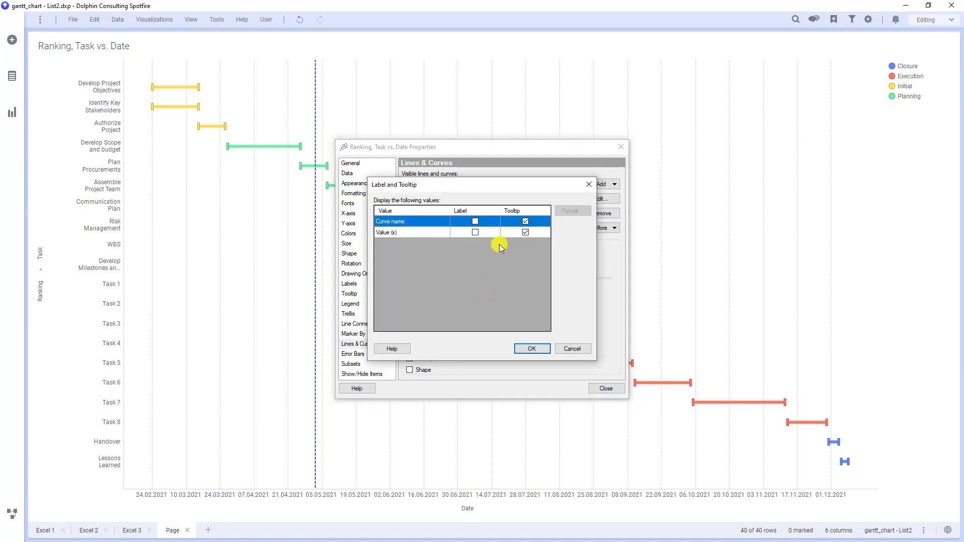
click(476, 221)
click(526, 348)
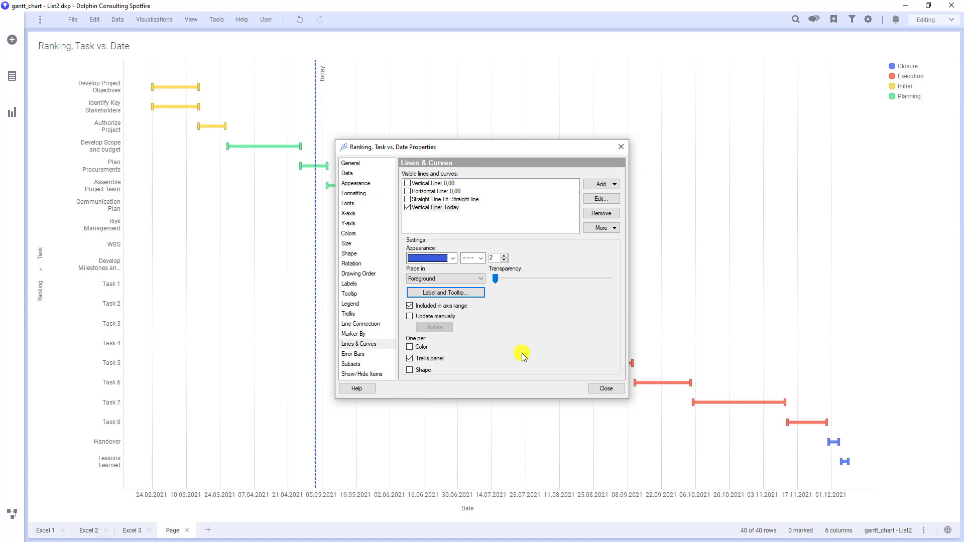
click(602, 390)
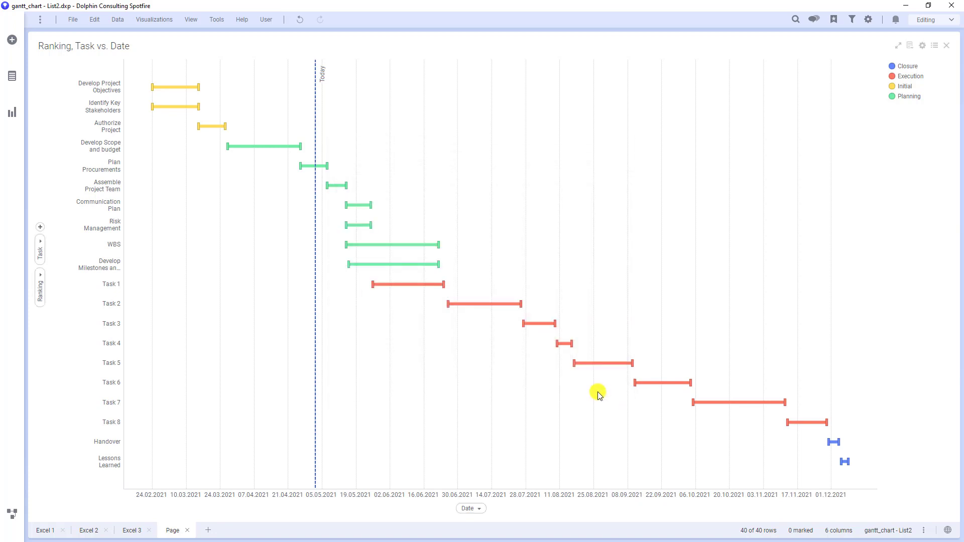
Add a table visualization below the Gantt chart and hide its legend.
click(12, 112)
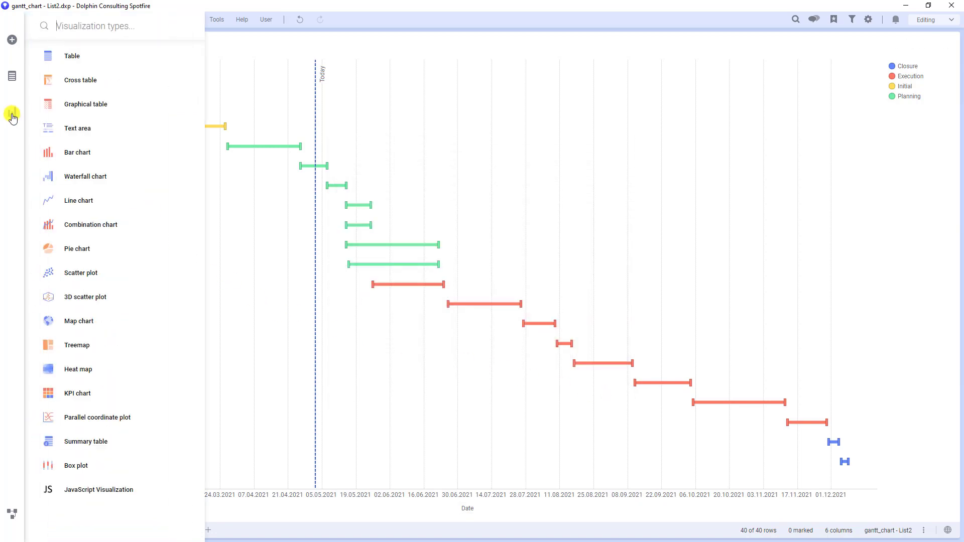
drag(143, 151, 426, 422)
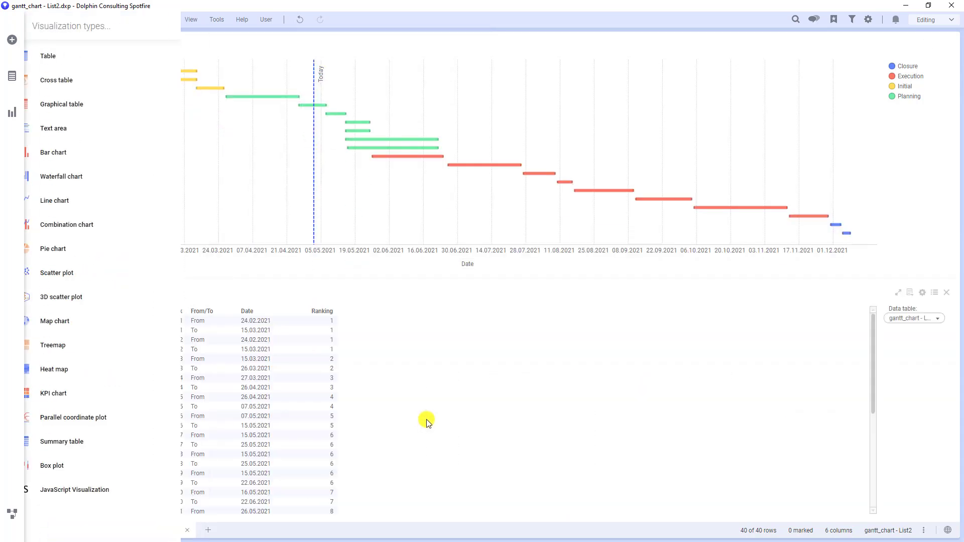
right_click(388, 324)
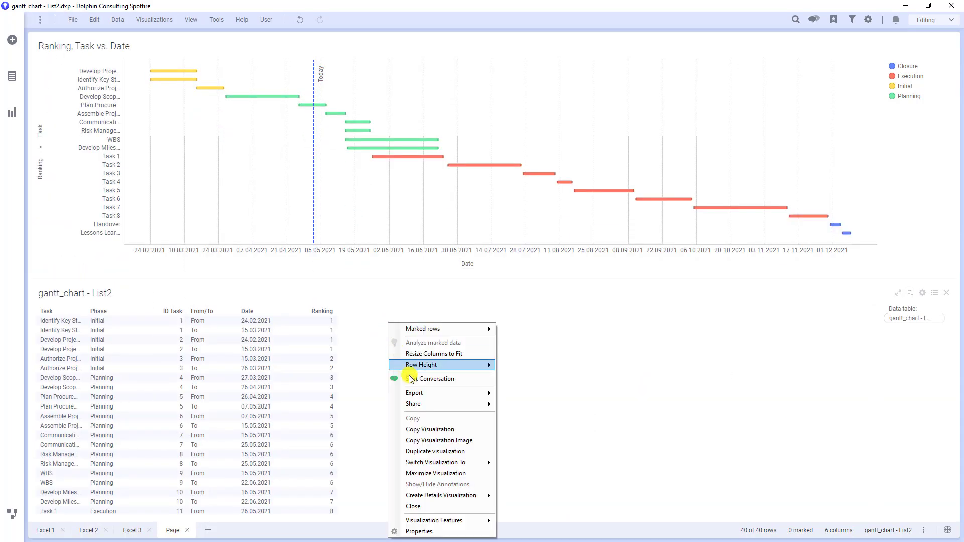
click(436, 529)
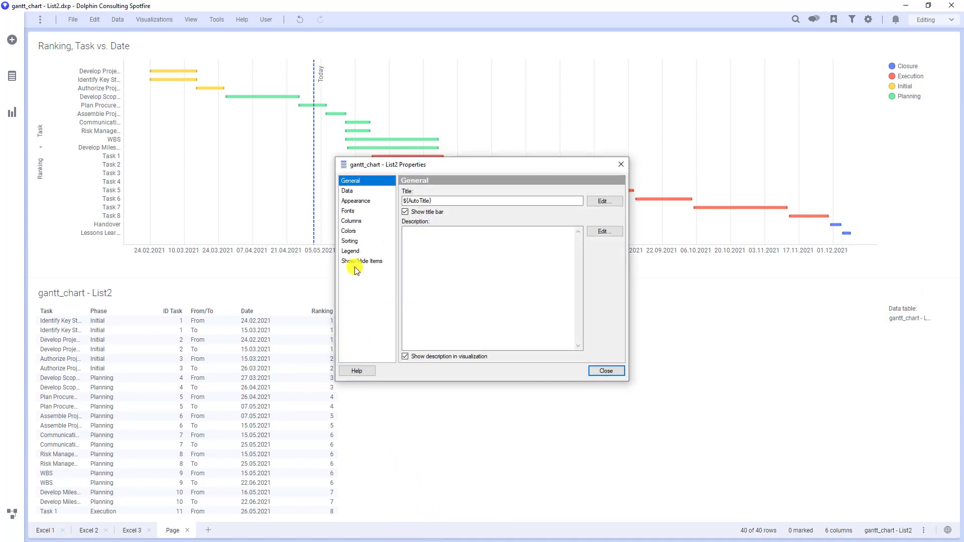
click(358, 251)
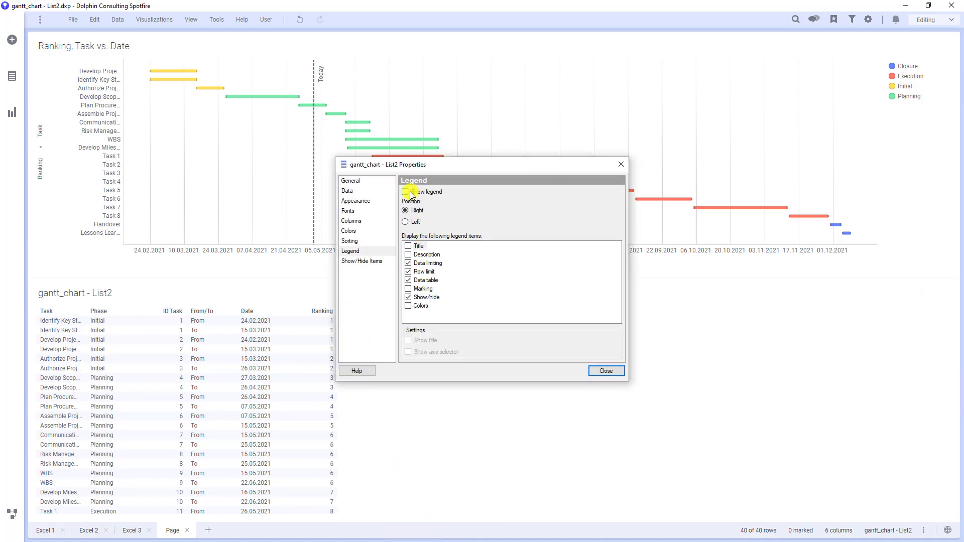
Title the table Data and shrink it so the Gantt chart fills most of the page.
click(360, 191)
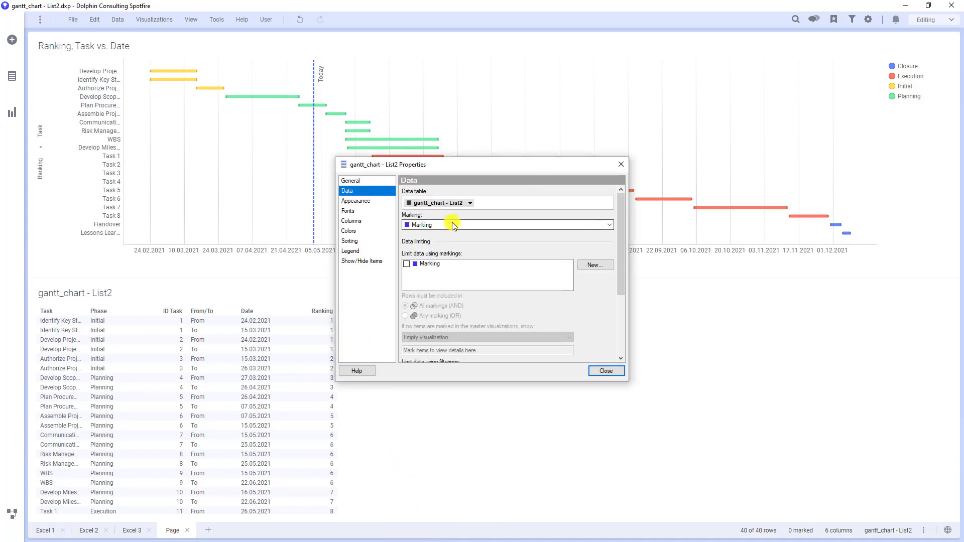
click(374, 182)
triple_click(436, 203)
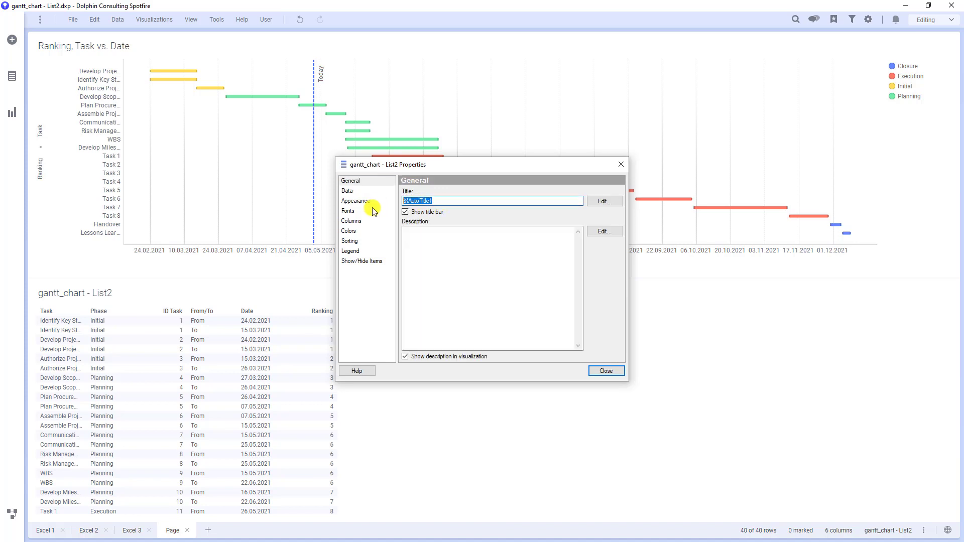
text(Data)
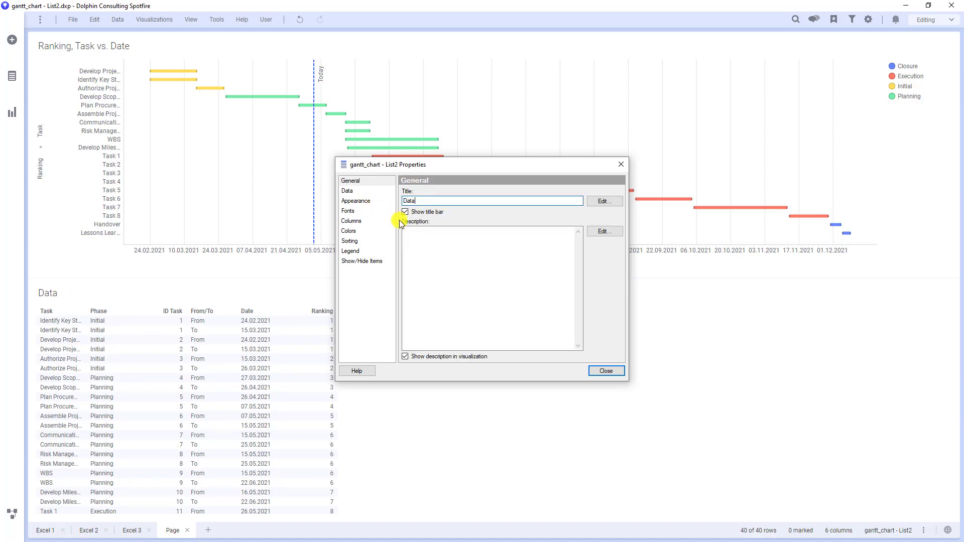
click(620, 164)
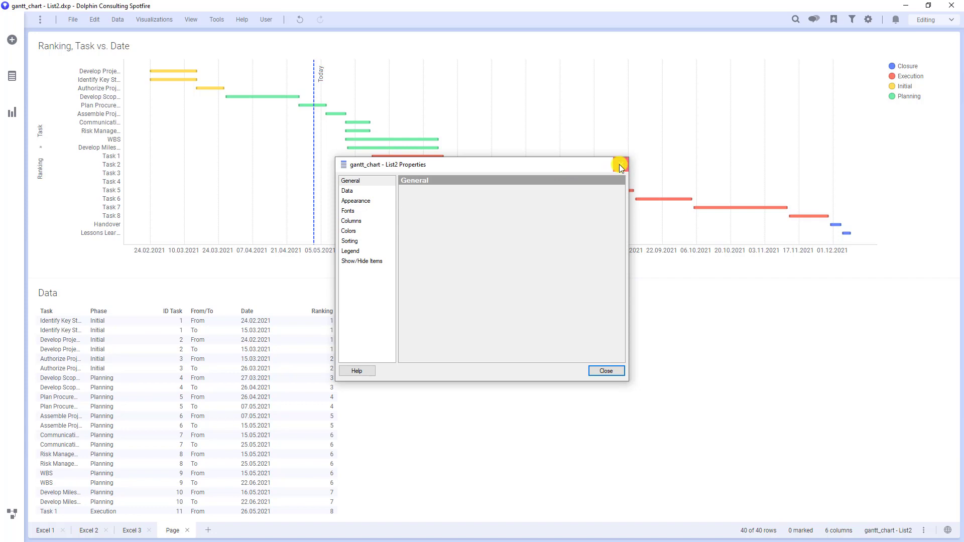
drag(472, 278, 465, 412)
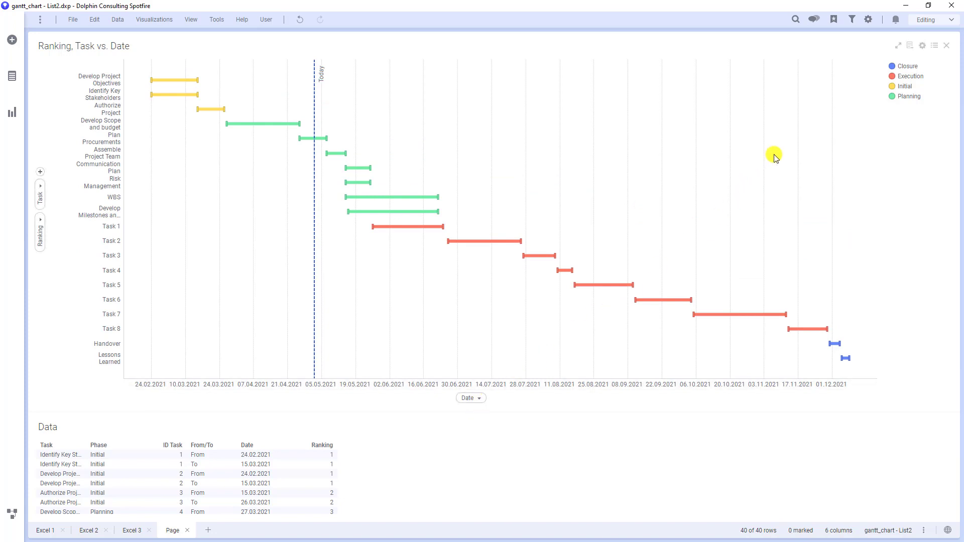
Recolor the Closure phase in the legend to a dark navy blue sampled from the screen.
click(893, 67)
click(870, 179)
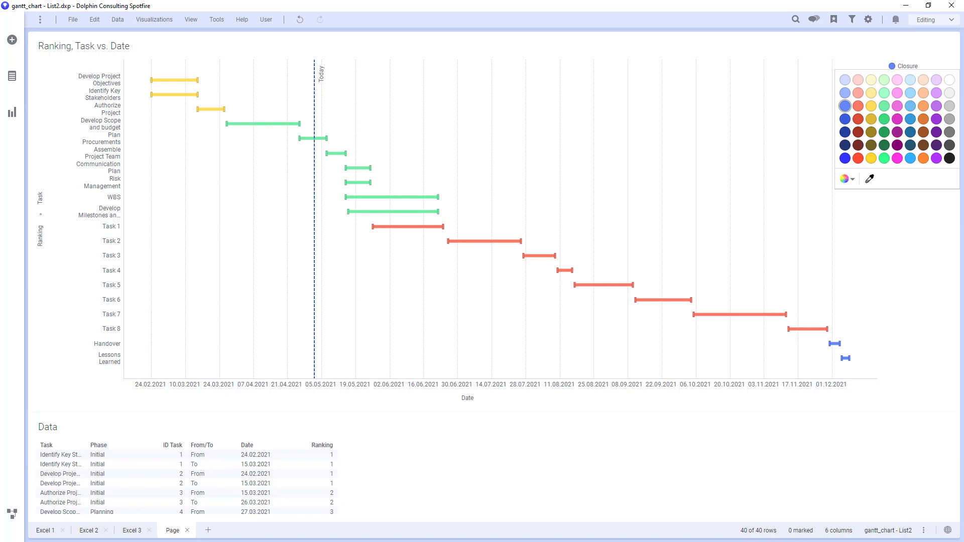
click(528, 195)
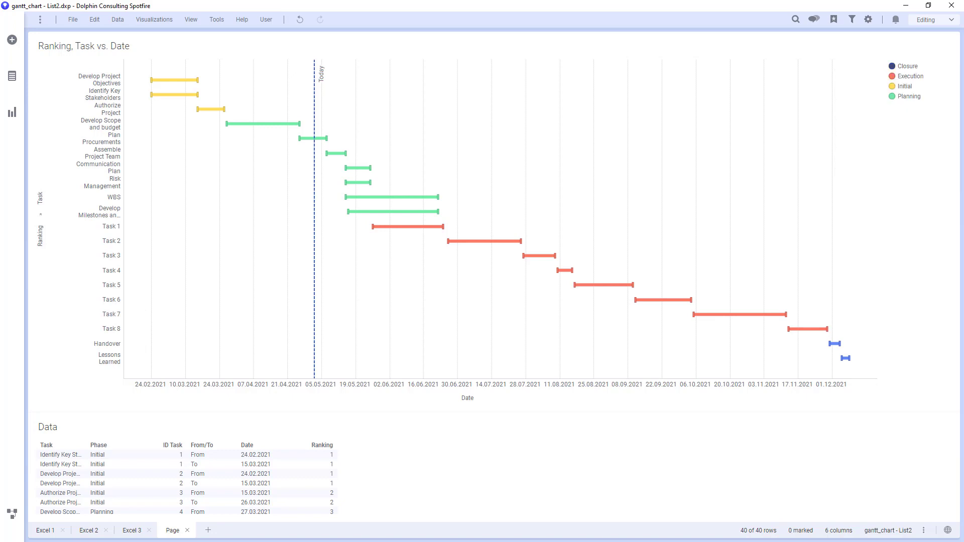
Recolor the Execution phase in the legend to a steel blue sampled from the screen.
click(892, 80)
click(870, 189)
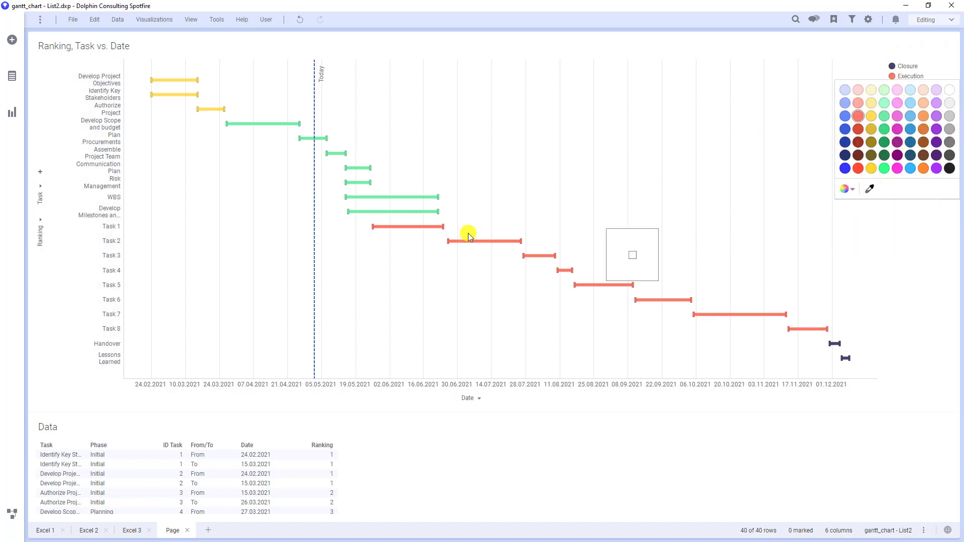
click(3, 272)
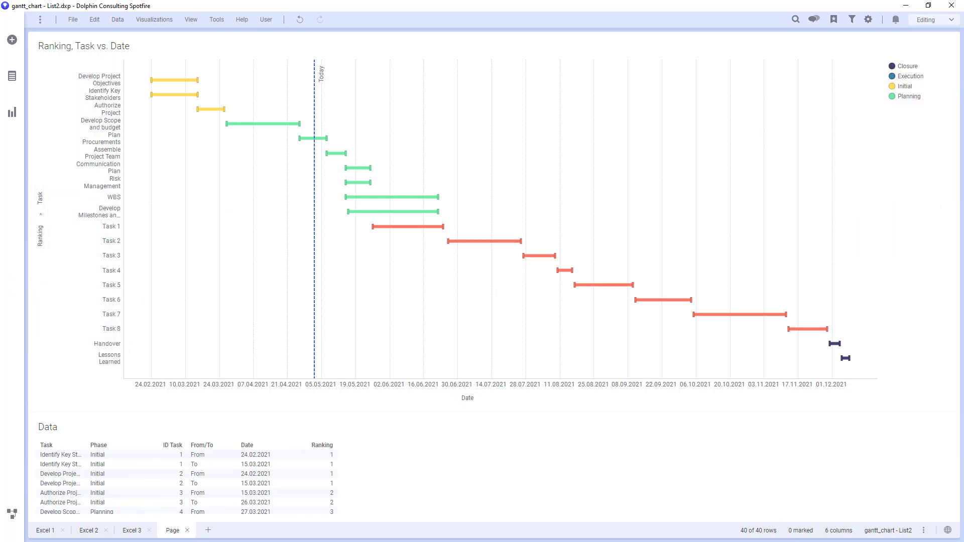
Recolor the Initial phase in the legend to a pale mint green sampled from the screen.
click(889, 90)
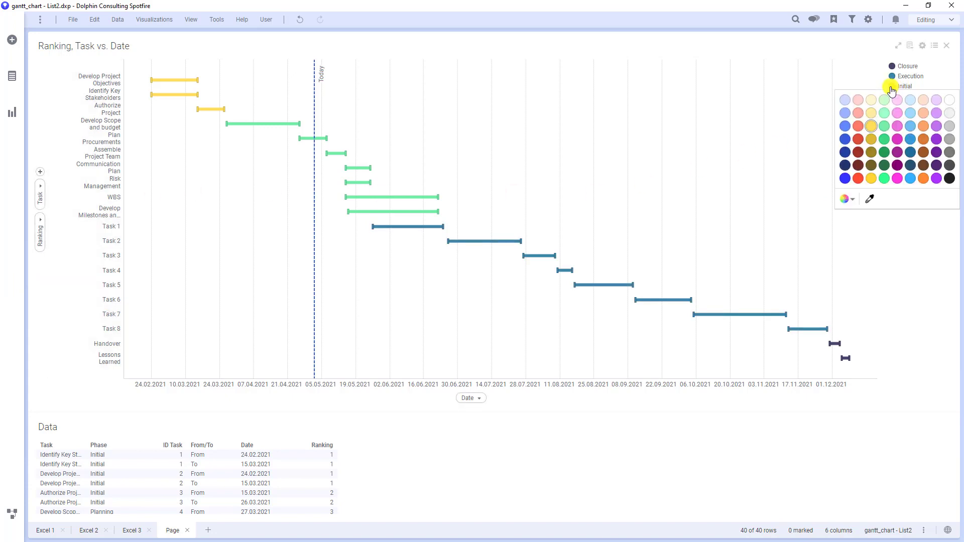
click(869, 199)
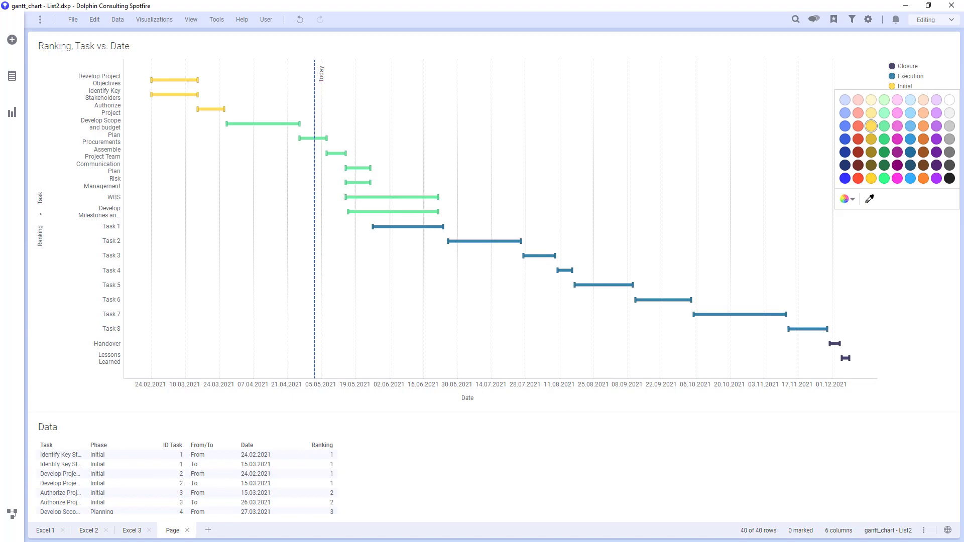
key(Escape)
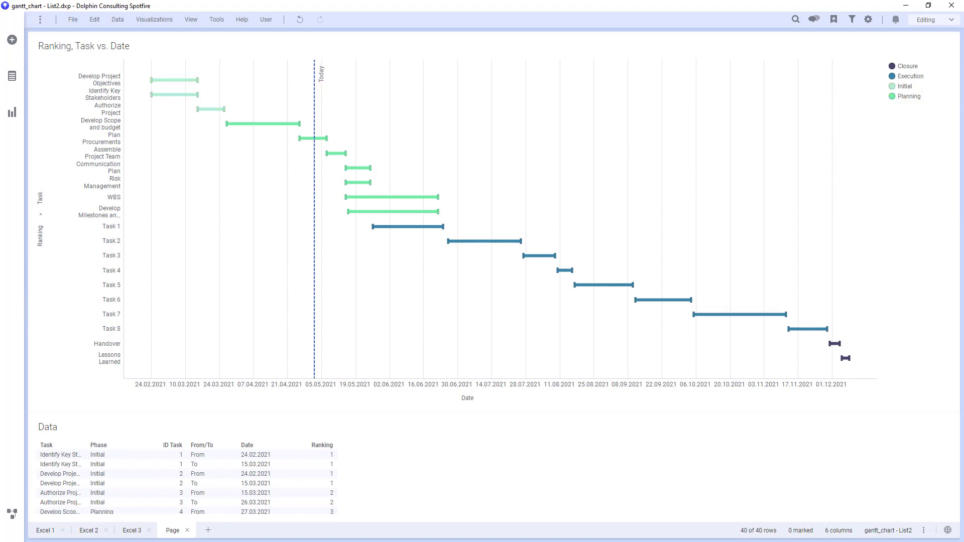
Recolor the Planning phase in the legend to a turquoise sampled from the screen.
click(893, 96)
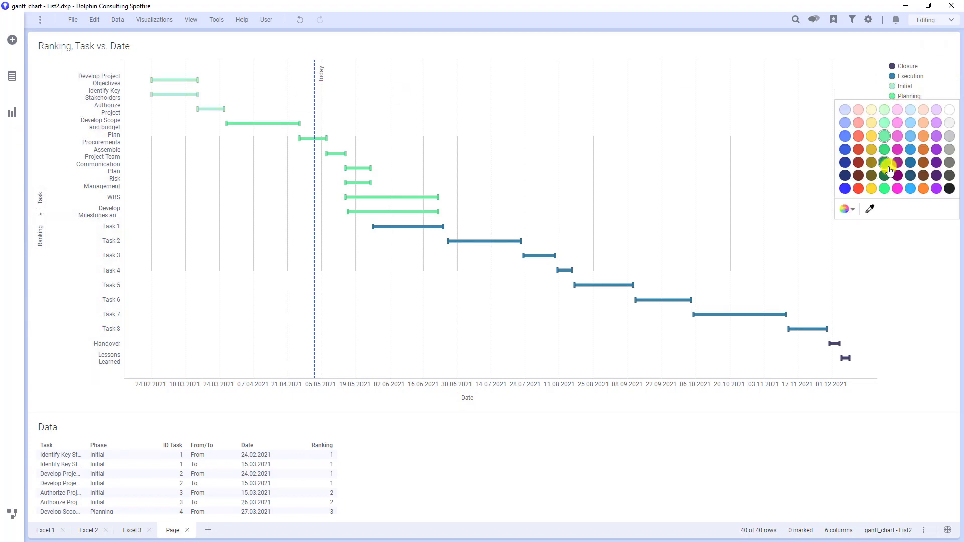
click(870, 211)
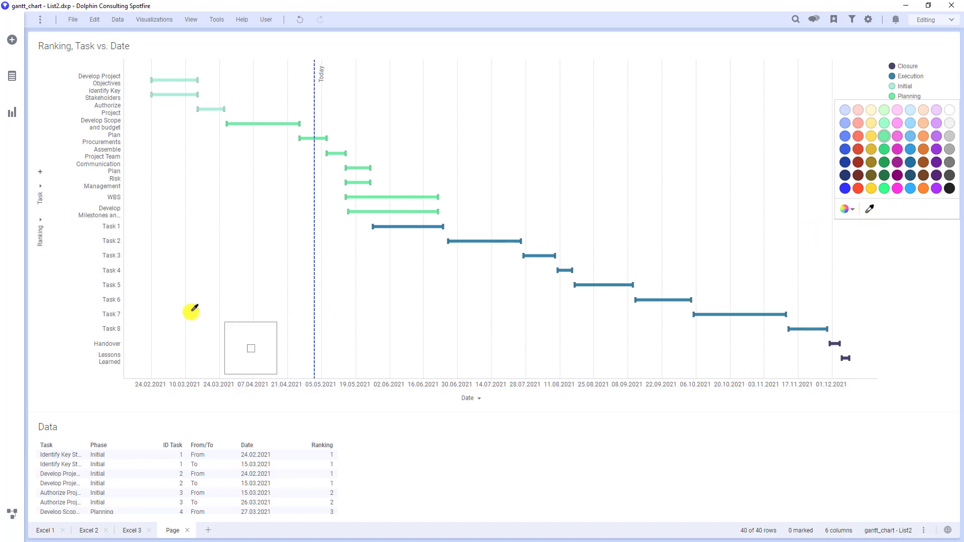
click(815, 229)
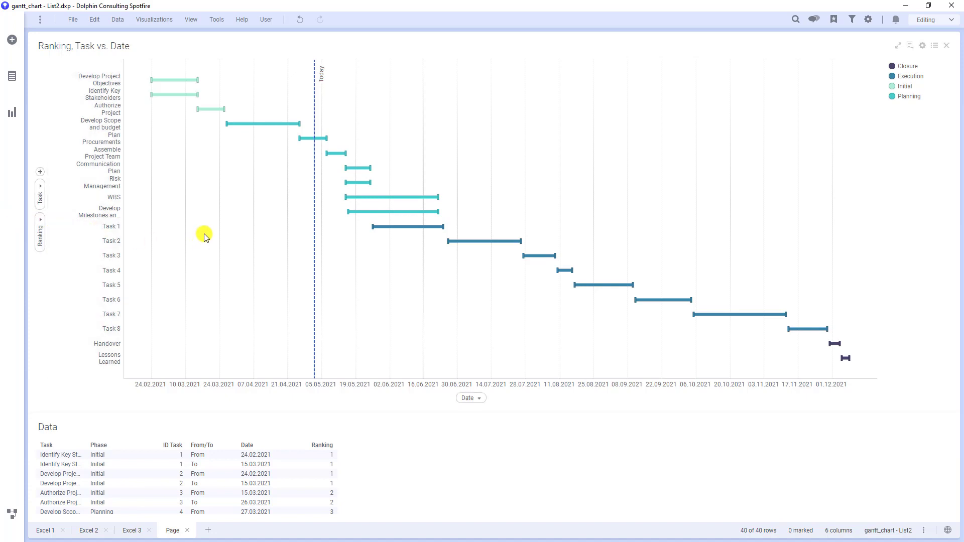
In the column properties, switch the Phase column to a custom sort order and open its configuration.
click(117, 20)
click(147, 207)
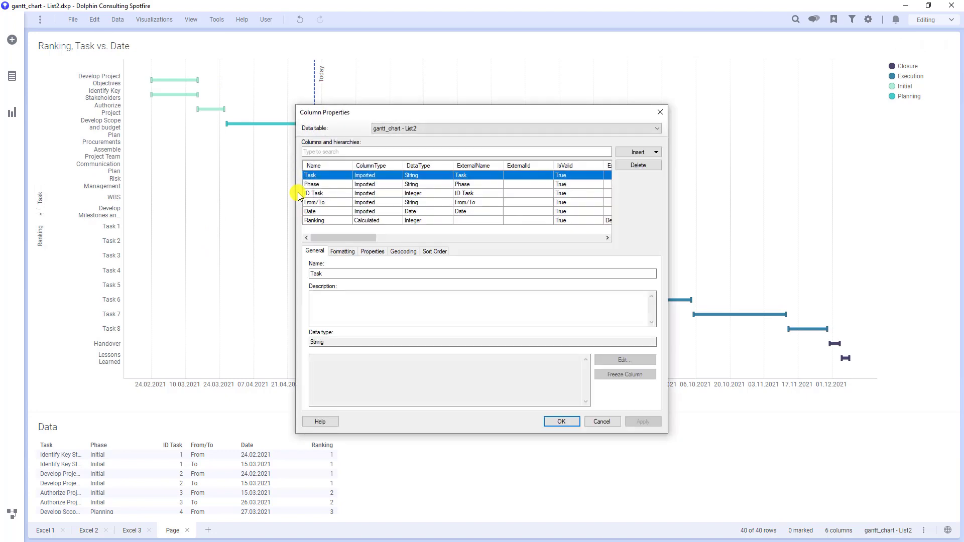
click(313, 185)
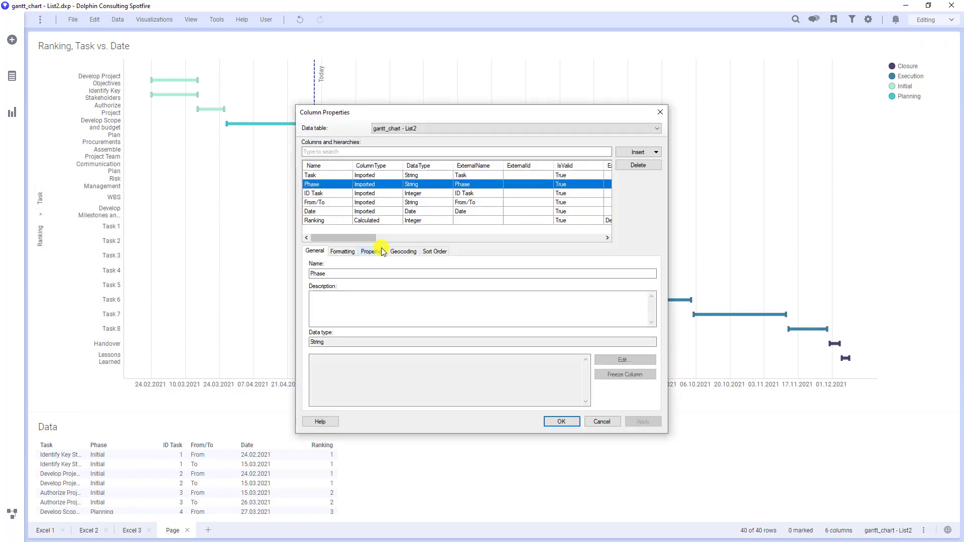
click(435, 251)
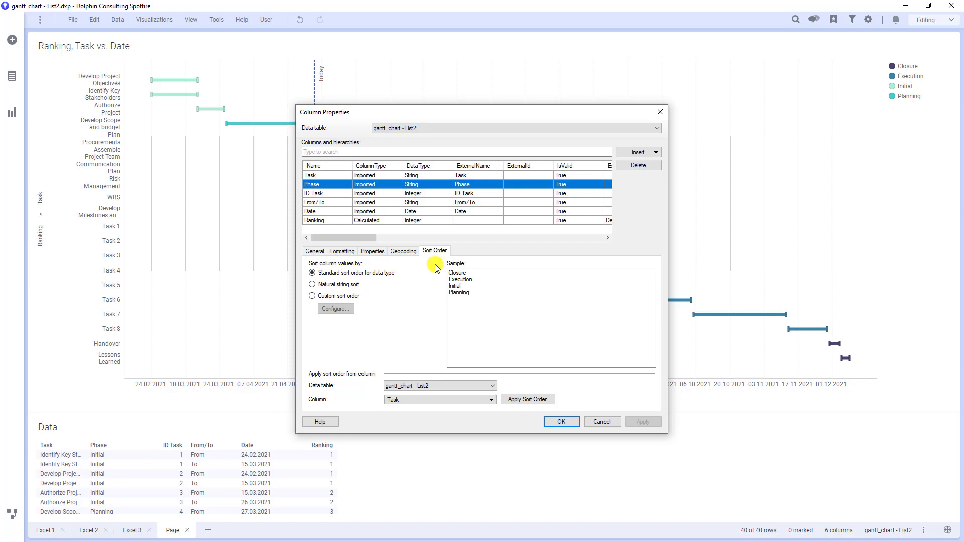
click(343, 298)
click(336, 308)
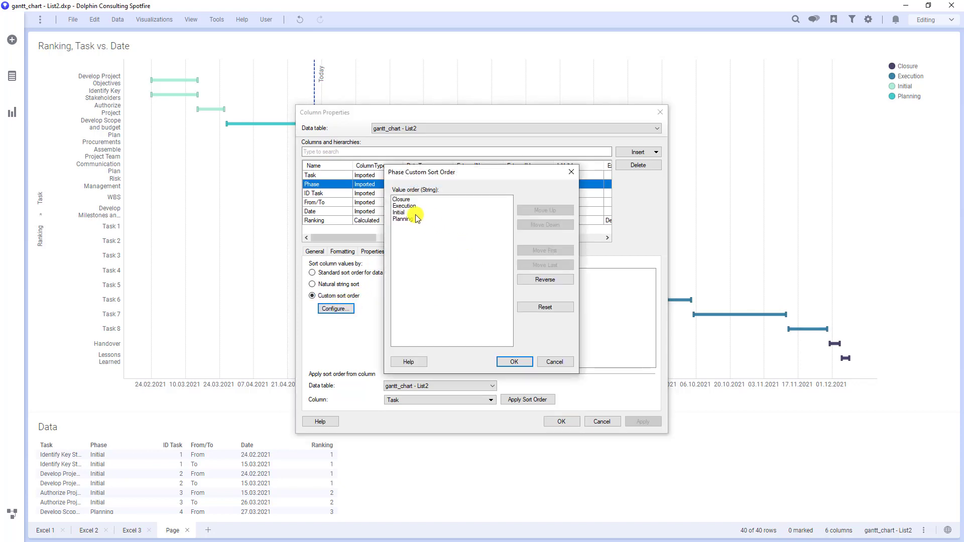
Arrange the Phase values as Initial, Planning, Execution, Closure and apply the new sort order.
click(415, 213)
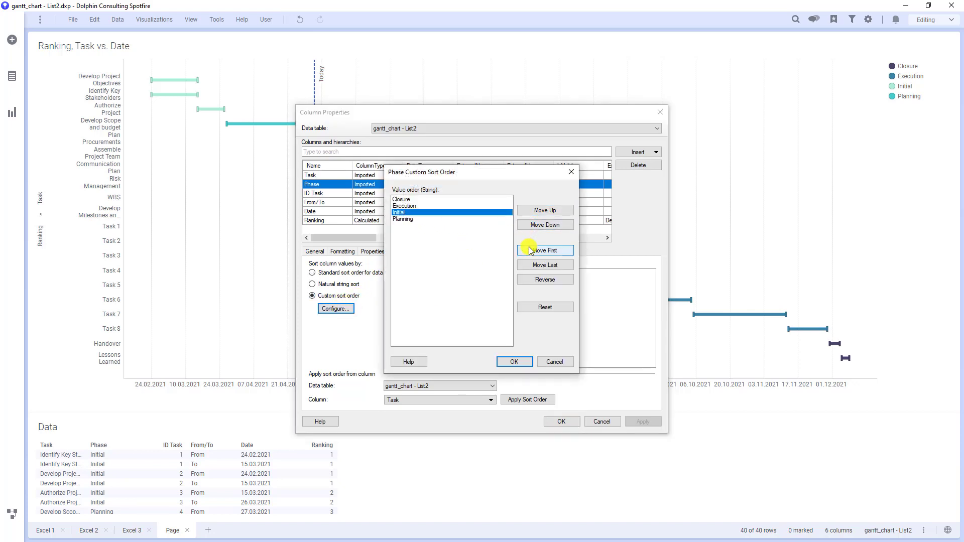
click(545, 251)
click(478, 207)
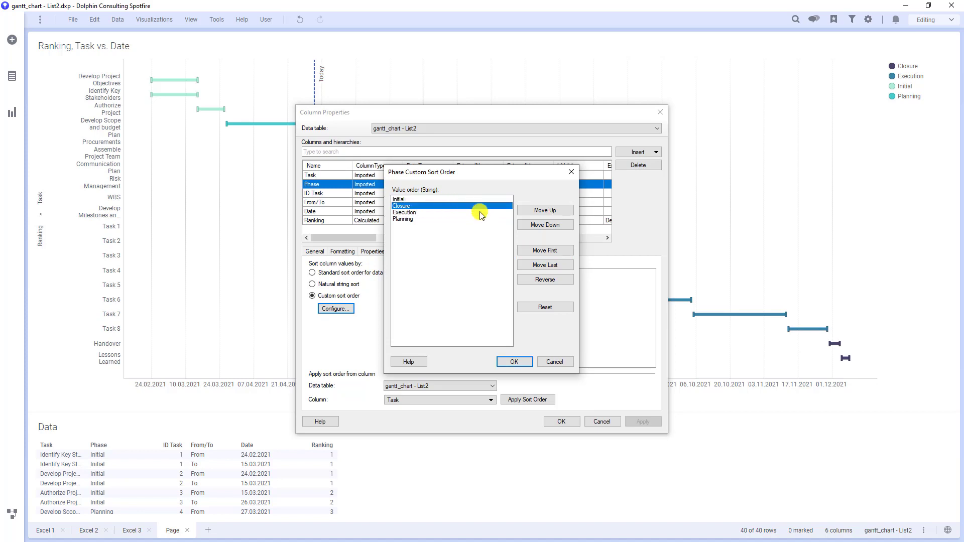
click(527, 264)
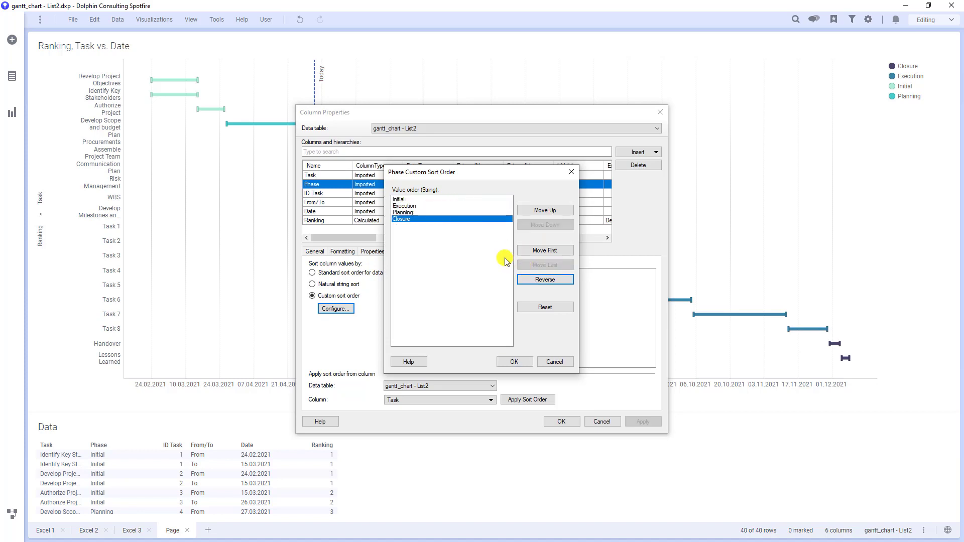
click(438, 213)
click(532, 211)
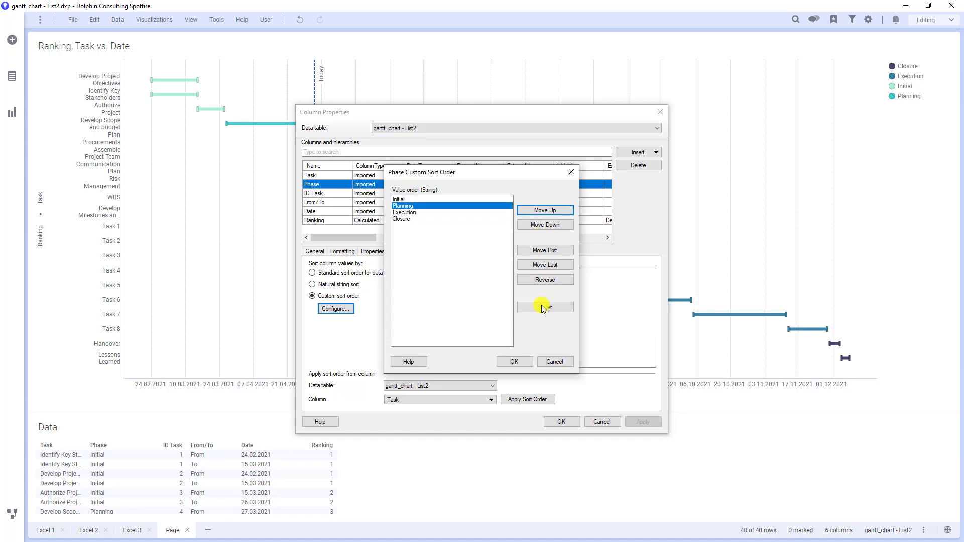
click(514, 362)
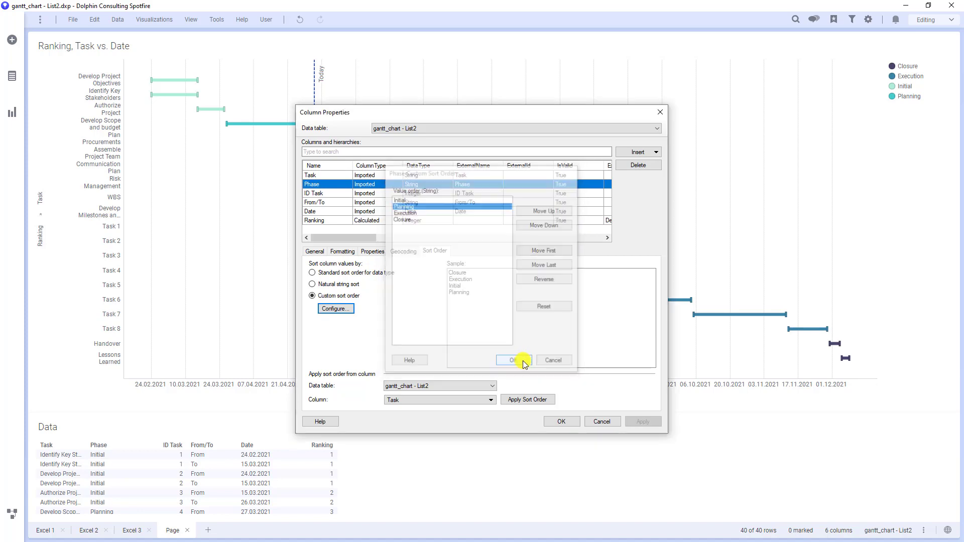
click(641, 421)
click(561, 421)
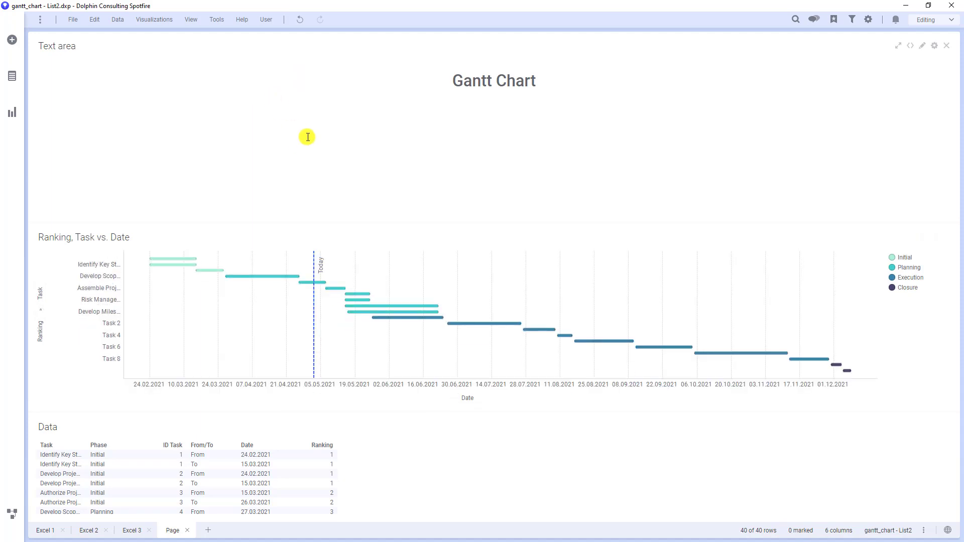
Hide the title bar of the Gantt Chart text area and shrink the area to a narrow heading strip.
right_click(308, 137)
click(339, 265)
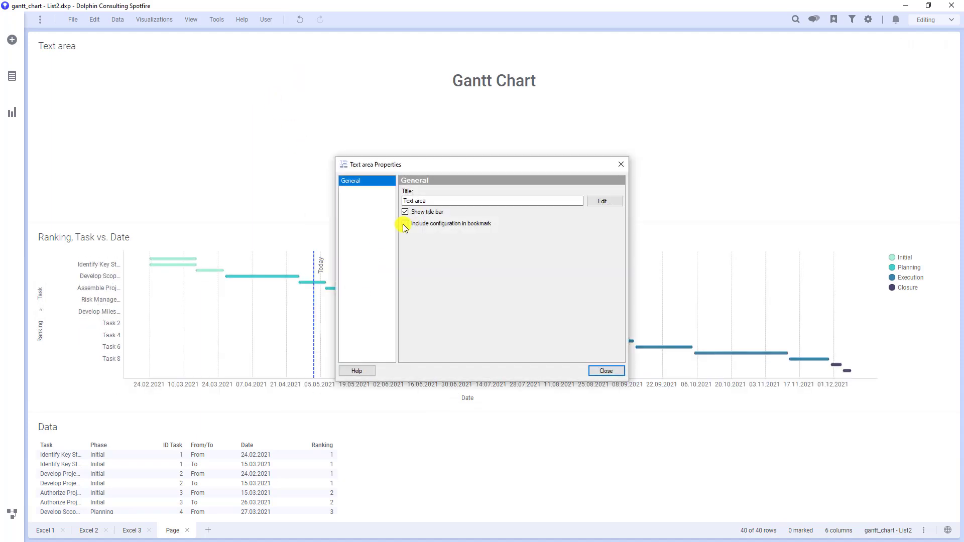
click(621, 164)
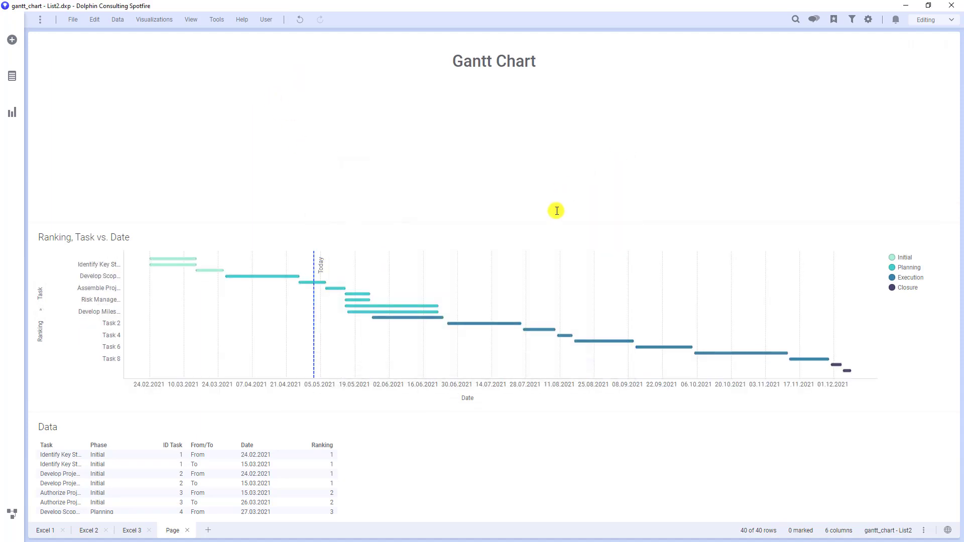
drag(555, 221, 554, 104)
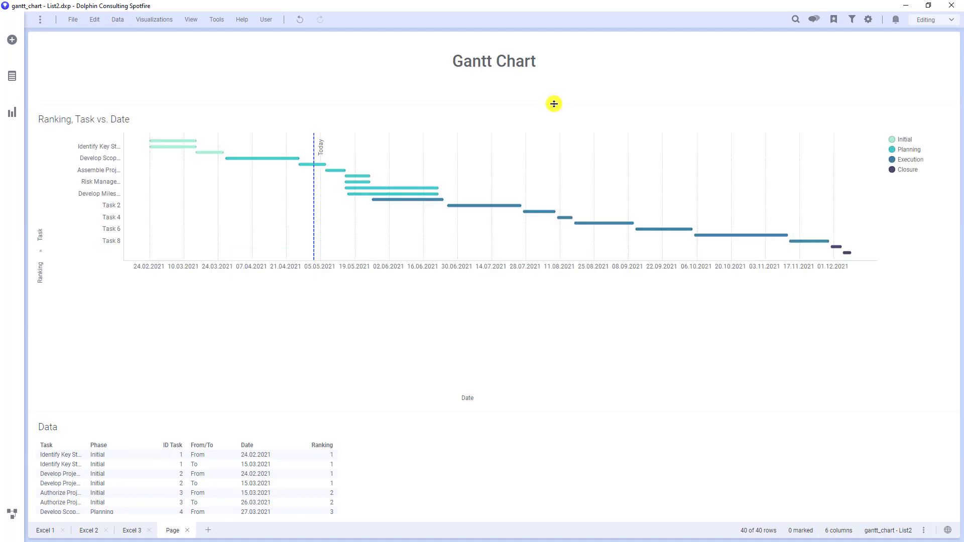
Hide the title bar of the Ranking, Task vs. Date scatter plot and close its properties.
right_click(538, 167)
click(576, 423)
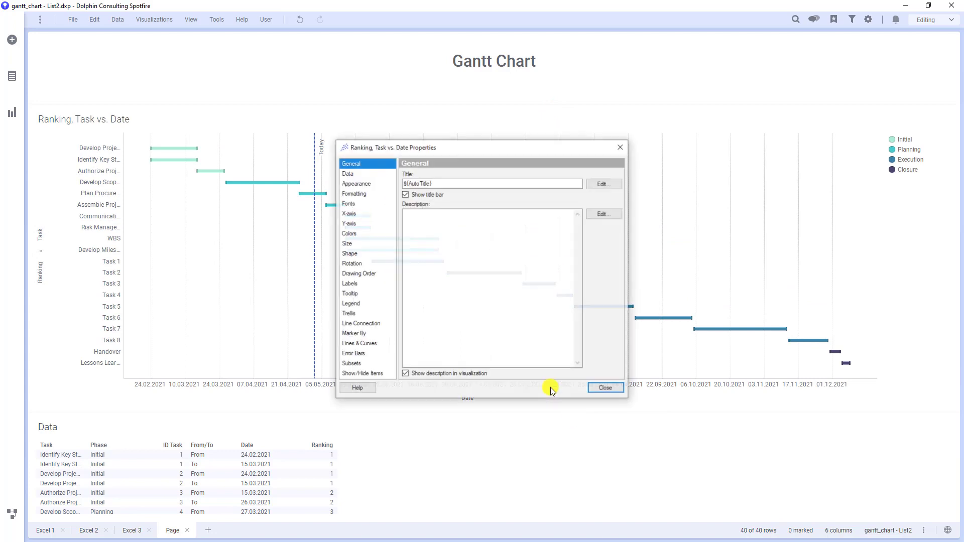
click(404, 194)
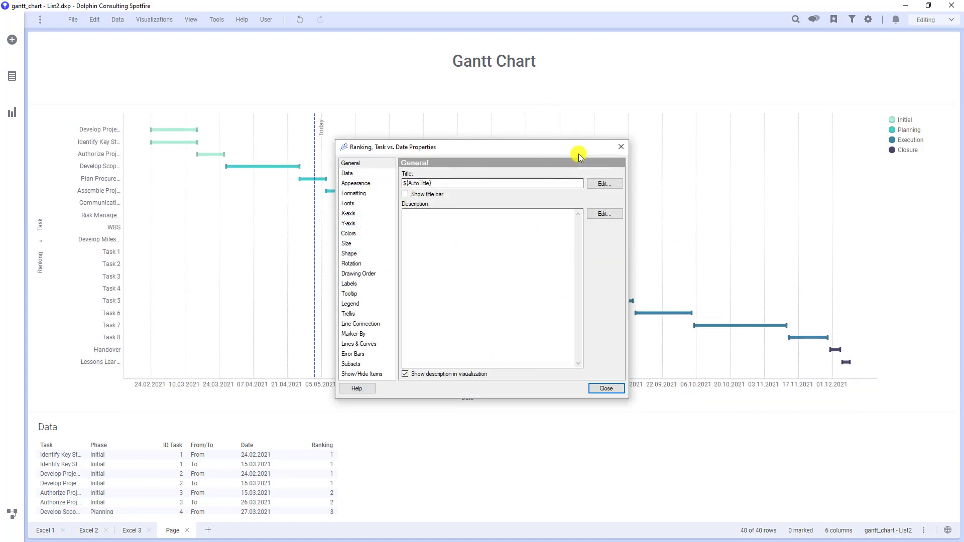
click(621, 146)
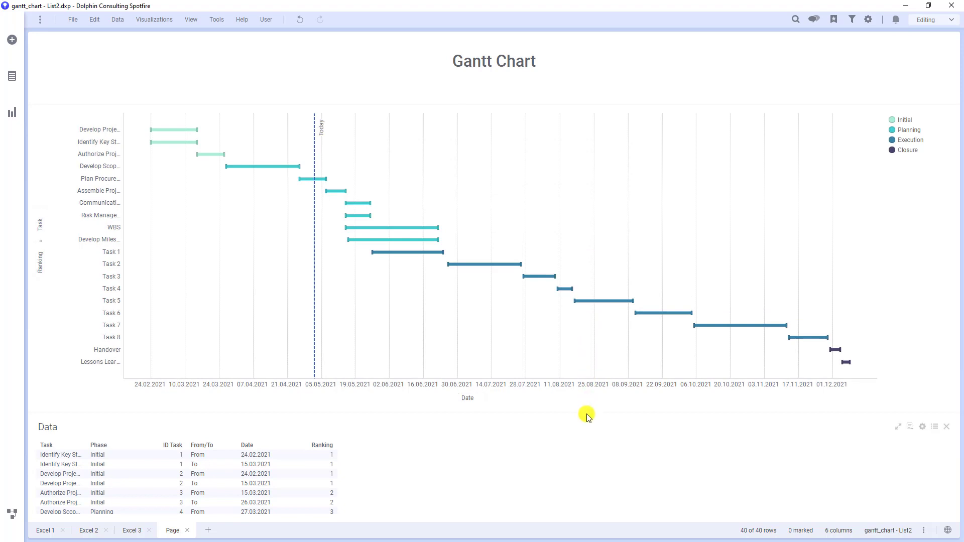
Shrink the Data table to give the Gantt chart more height and widen the chart's task label area.
drag(587, 412, 585, 443)
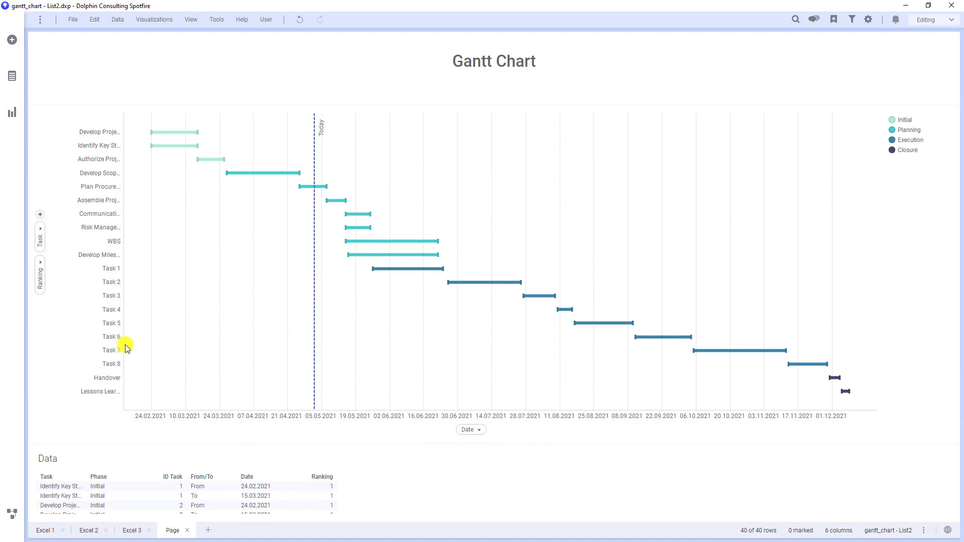
drag(124, 344, 161, 352)
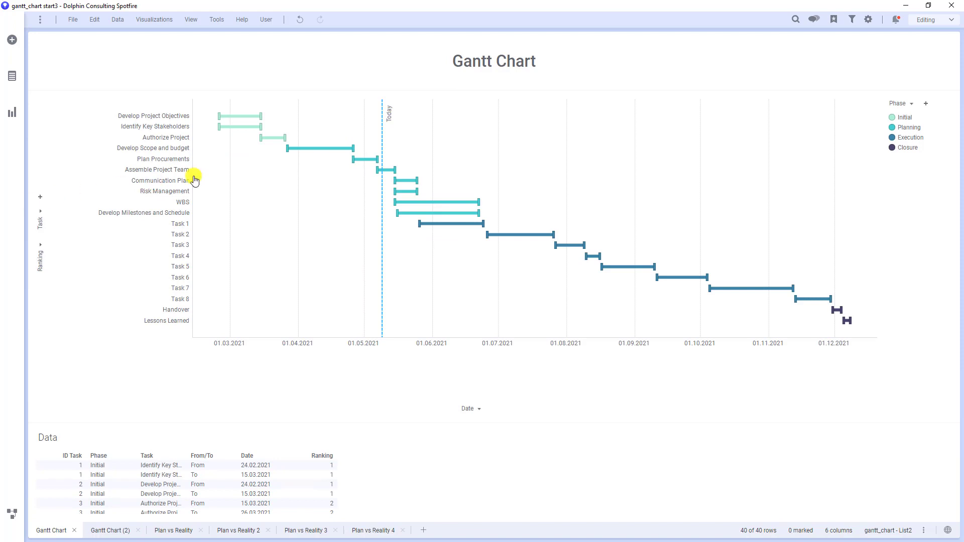
Check the Gantt Chart (2) page of the gantt_chart start3 file, and duplicate the Gantt chart page in gantt_chart - List2.
click(103, 527)
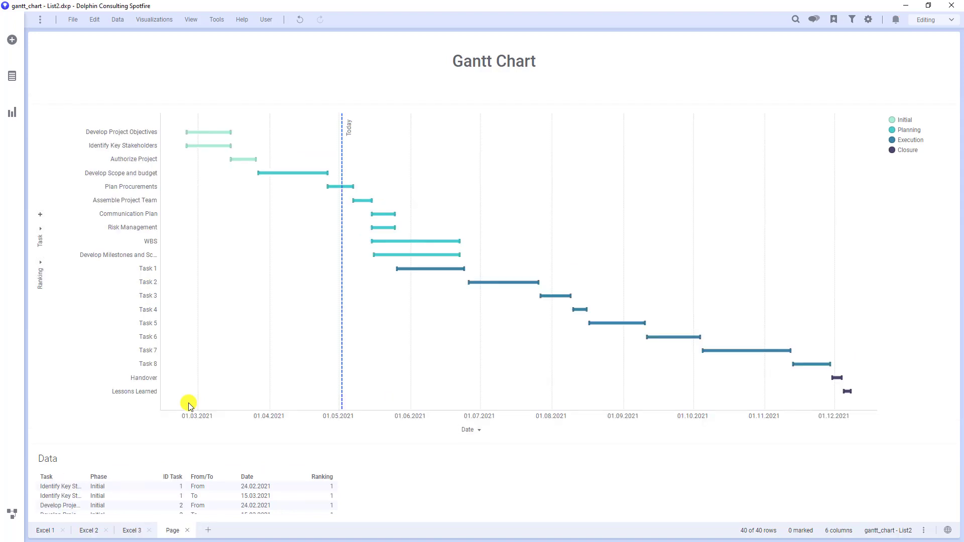
right_click(173, 533)
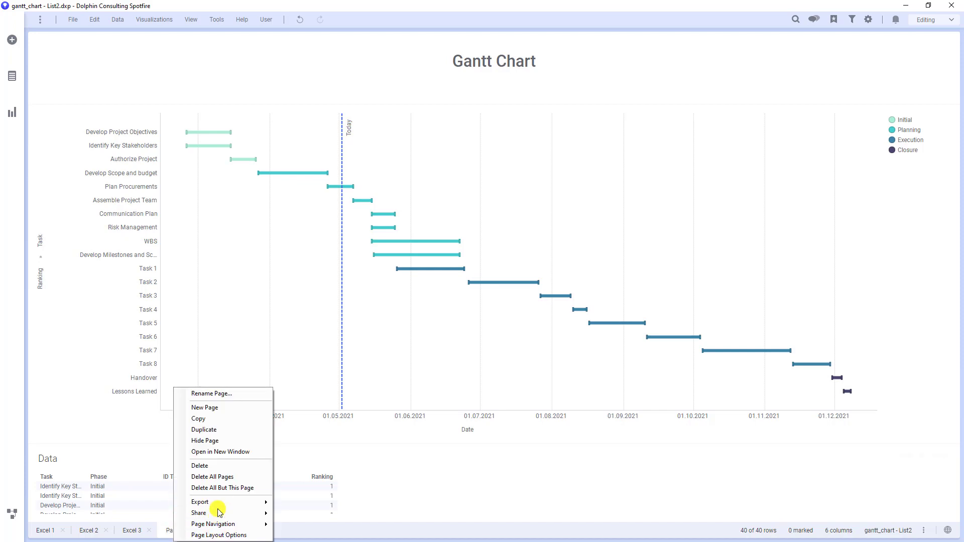
click(234, 431)
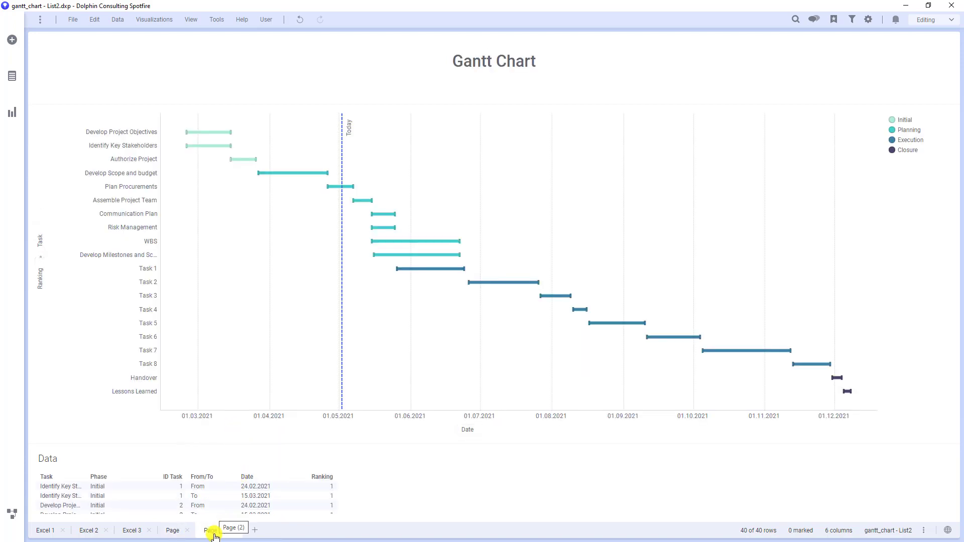
On the duplicated page, reduce the Gantt chart's marker size to the minimum and close the properties.
right_click(286, 276)
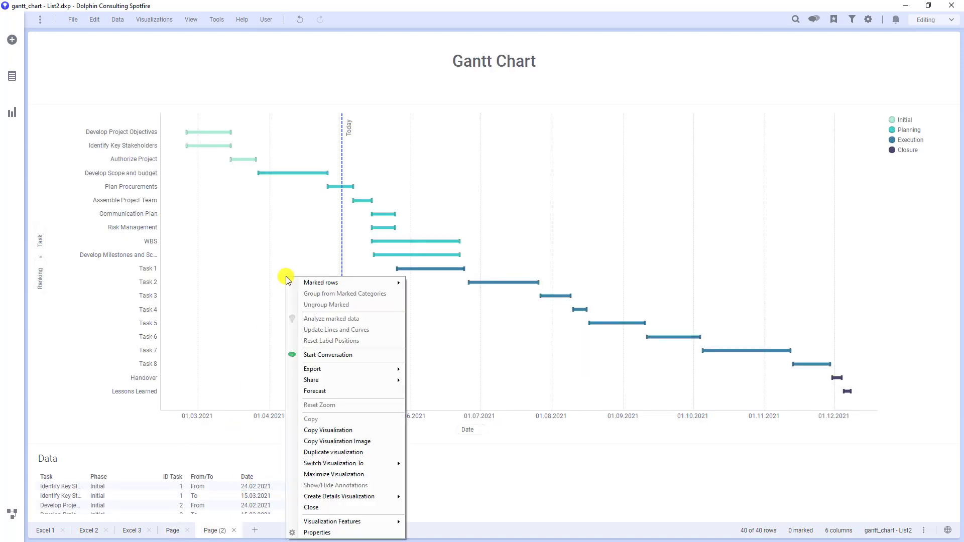
click(299, 534)
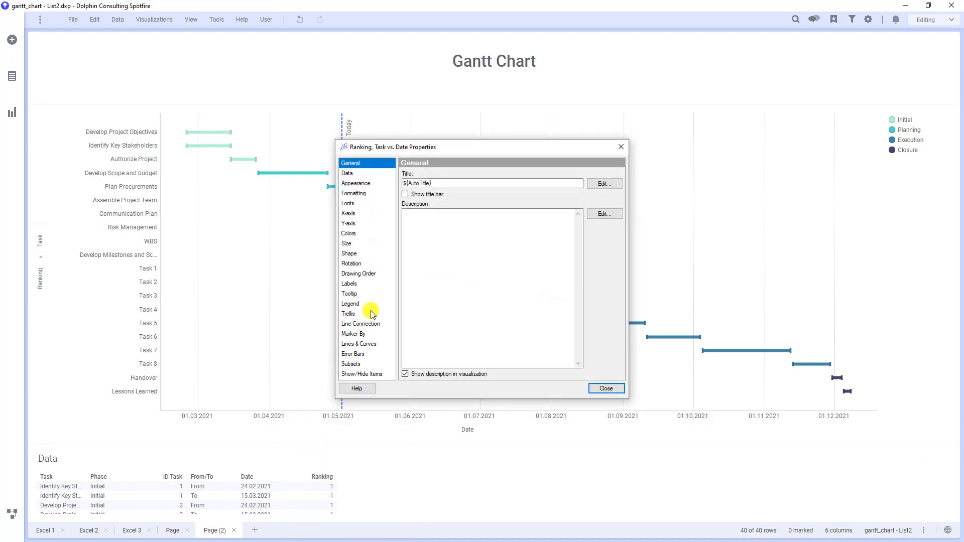
click(359, 255)
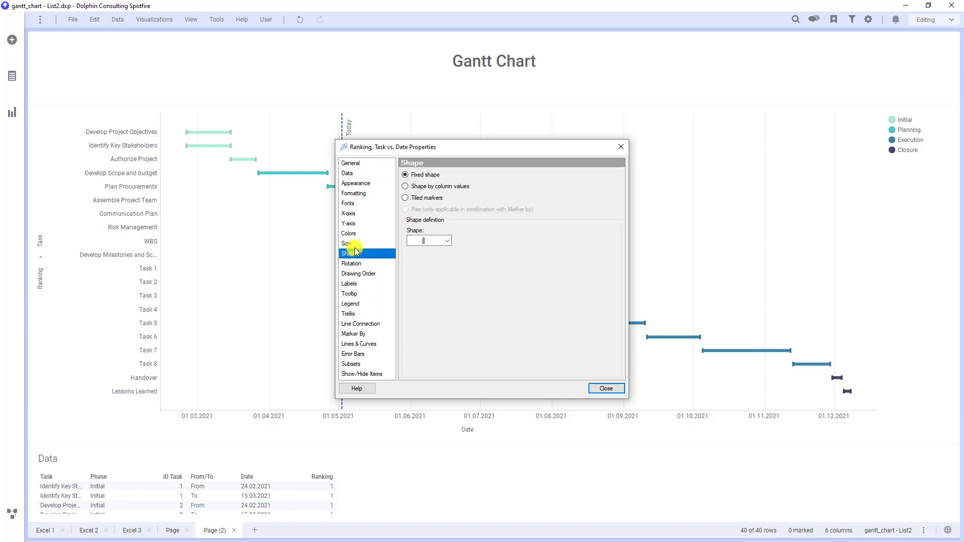
click(352, 244)
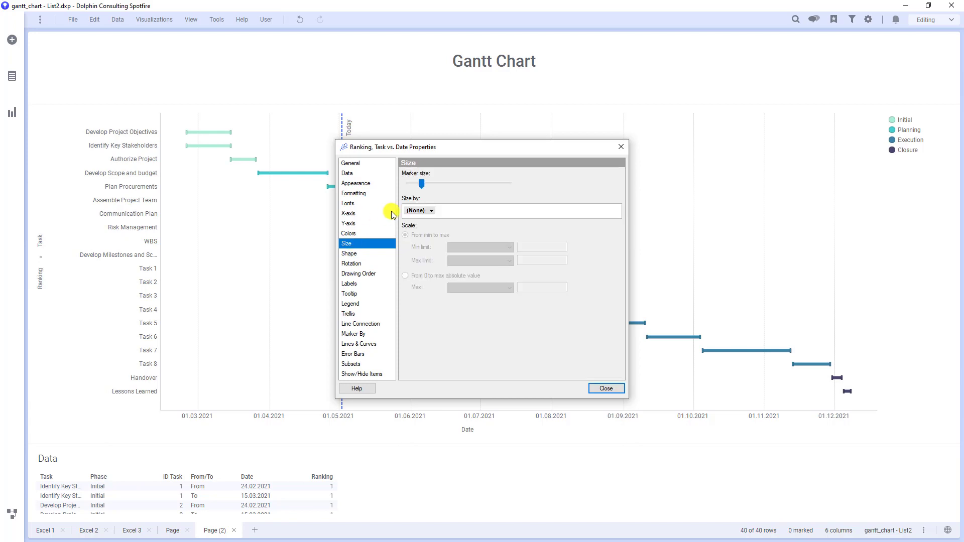
drag(423, 185, 403, 186)
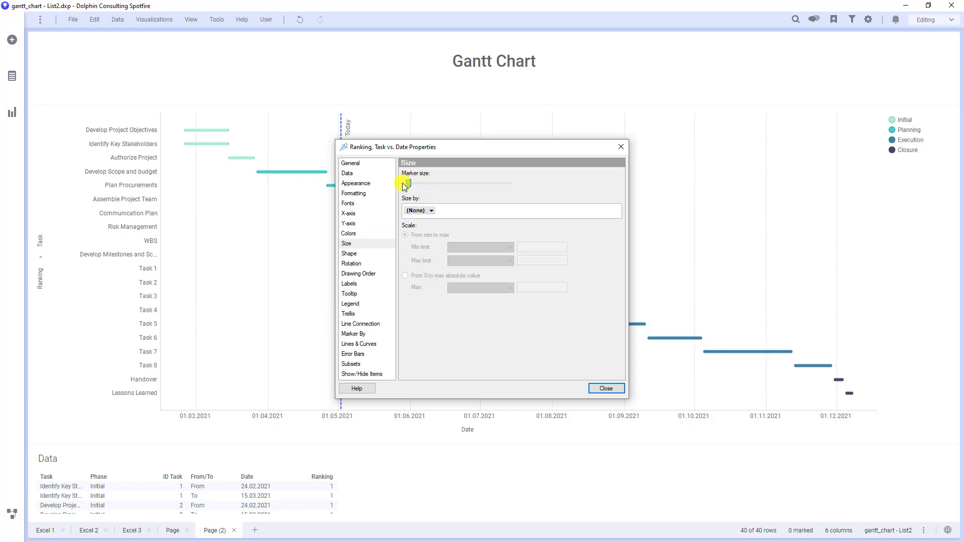
click(621, 147)
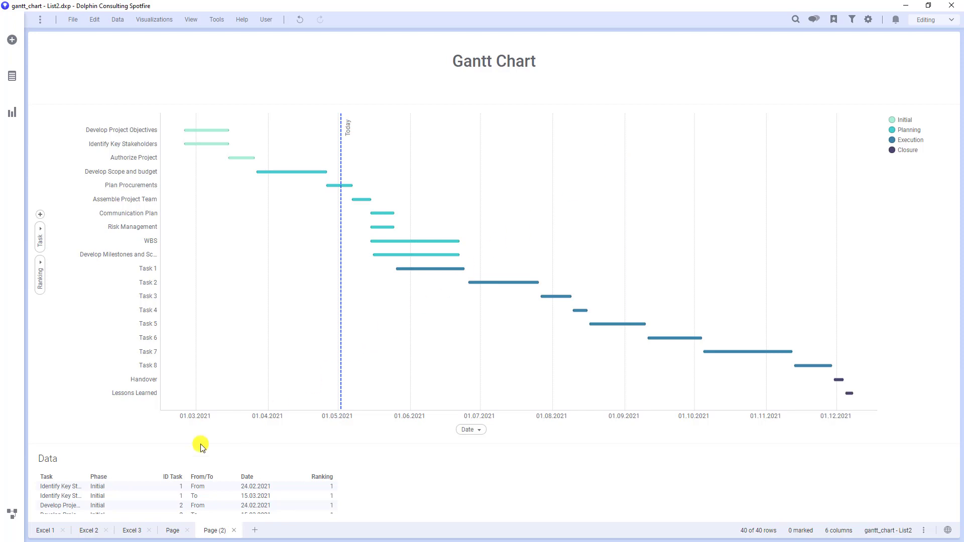
Review the tables on the Excel 2 and Excel 1 pages, ending on the gantt_chart - List1 data.
click(86, 531)
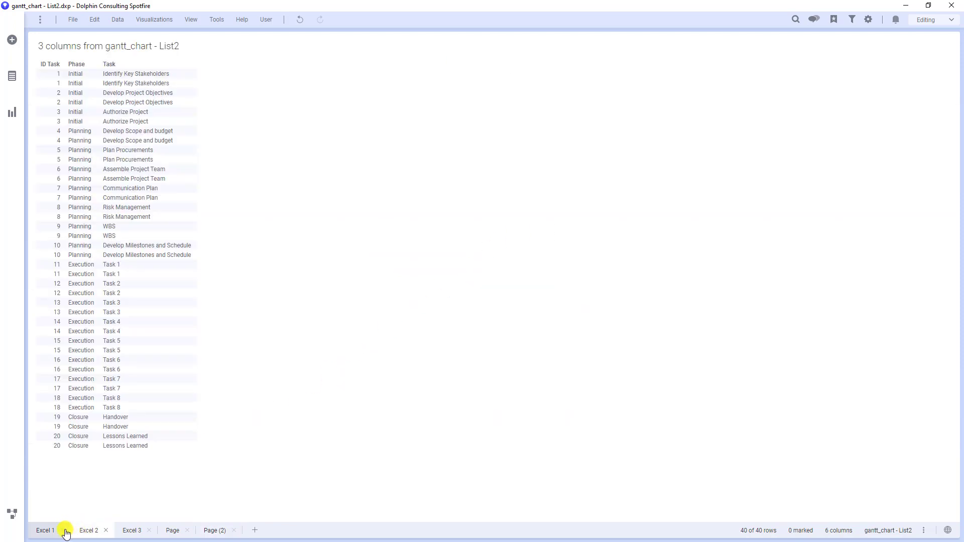
right_click(49, 532)
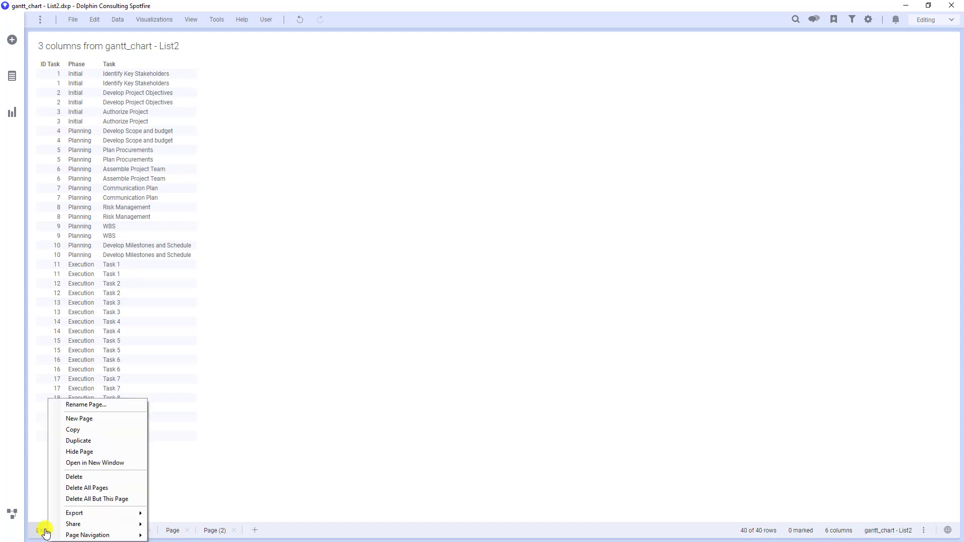
click(45, 532)
click(46, 531)
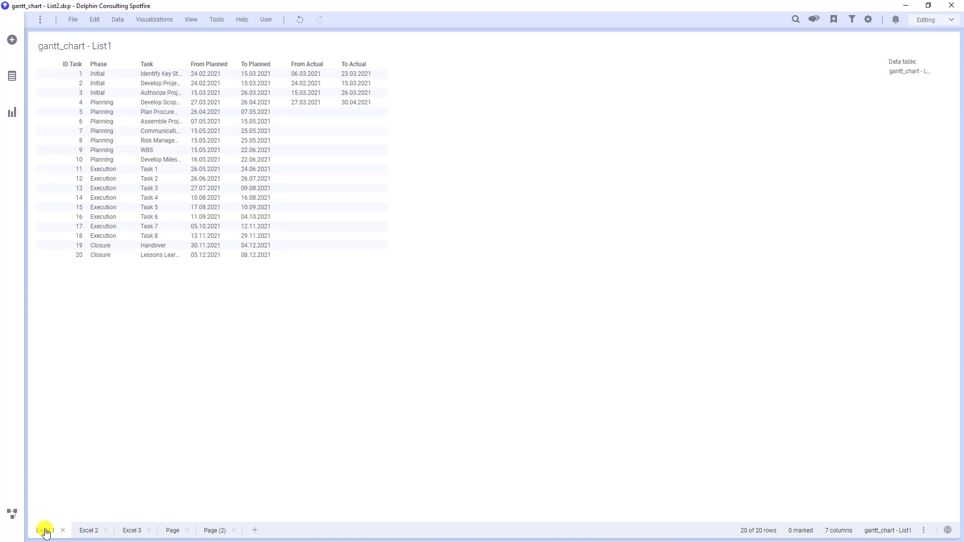
In the data canvas, insert an Unpivot transformation between the source file and the gantt_chart - List1 table.
click(13, 515)
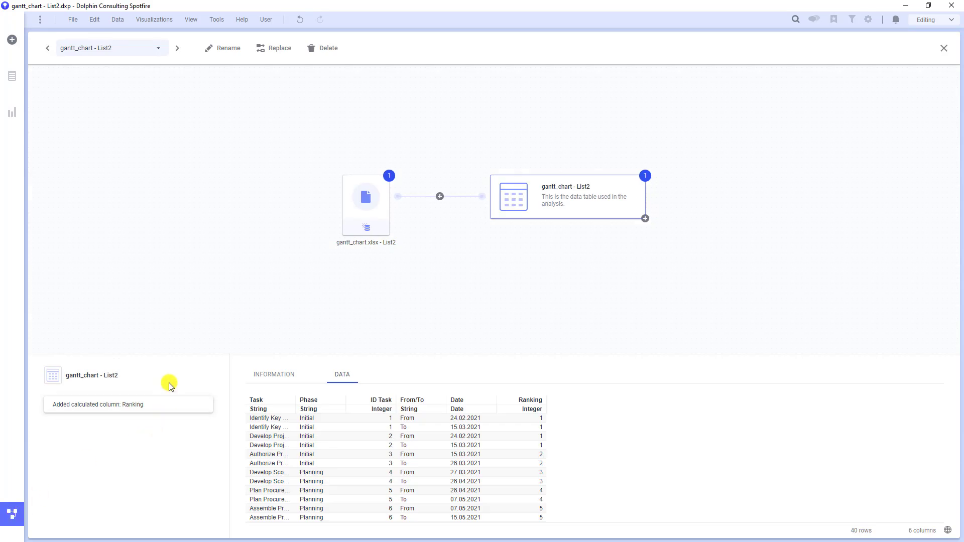
click(159, 49)
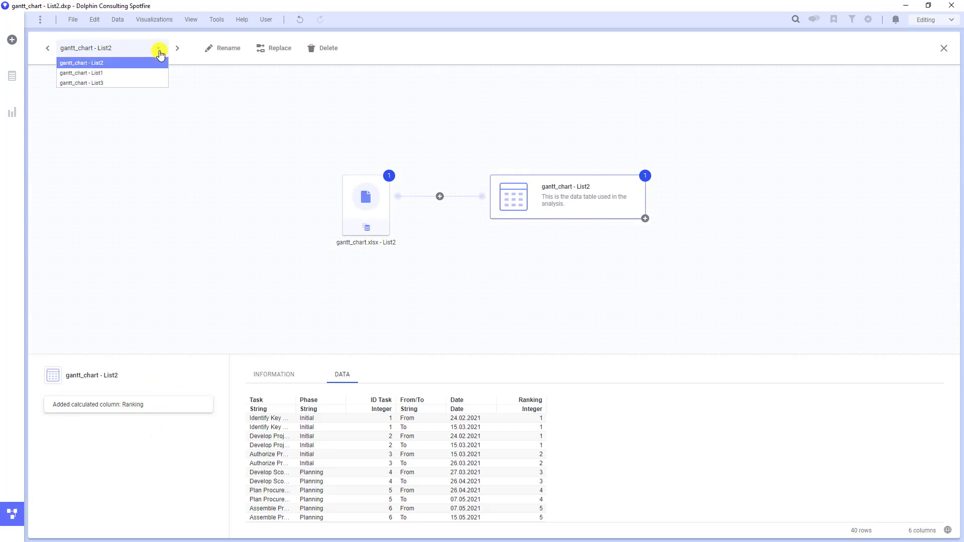
click(149, 74)
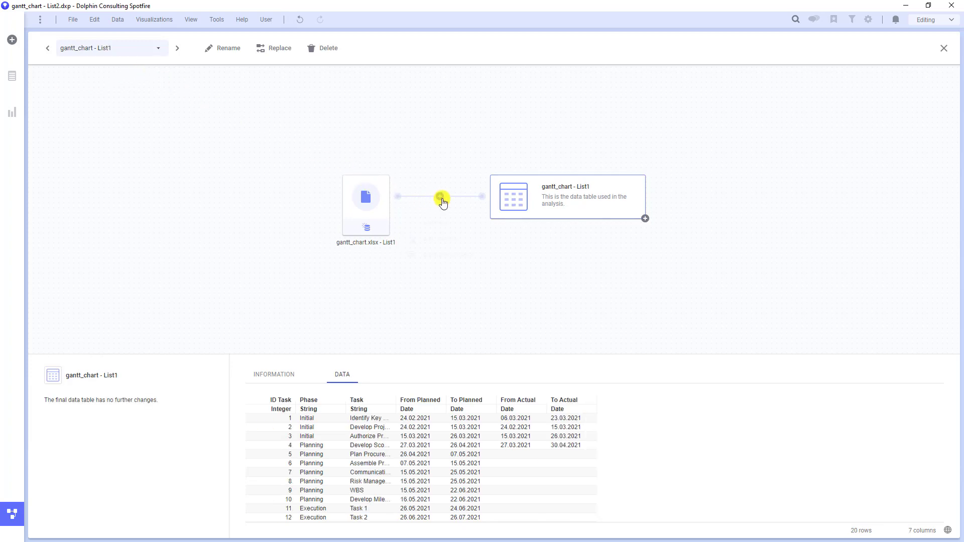
click(441, 197)
click(449, 254)
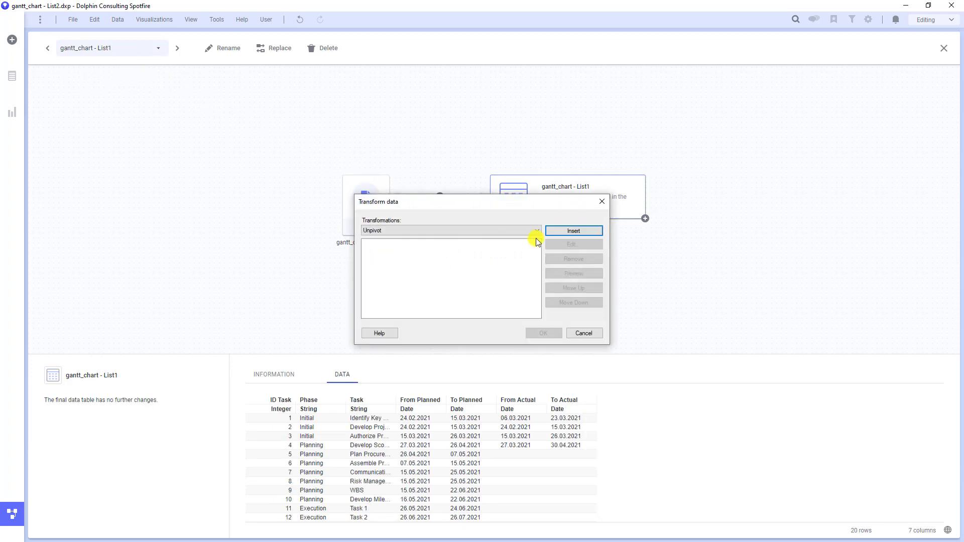
click(572, 232)
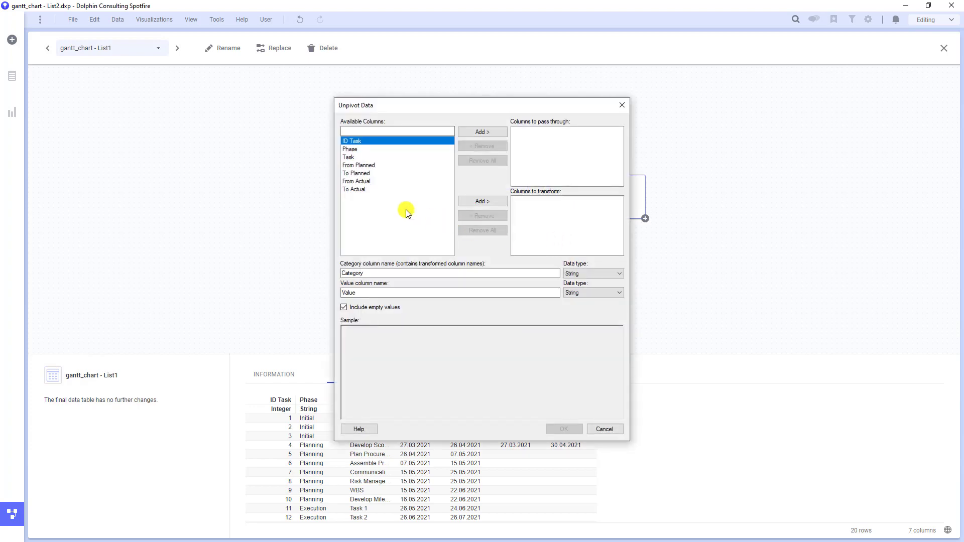
Set From Planned, To Planned, From Actual and To Actual as columns to transform, and pass through ID Task, Phase and Task.
click(361, 165)
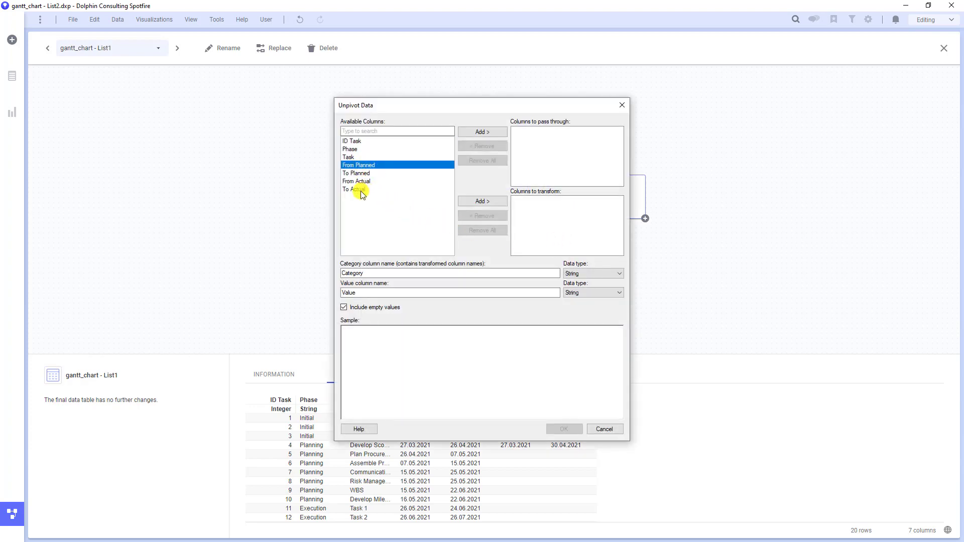
shift+click(360, 190)
click(477, 201)
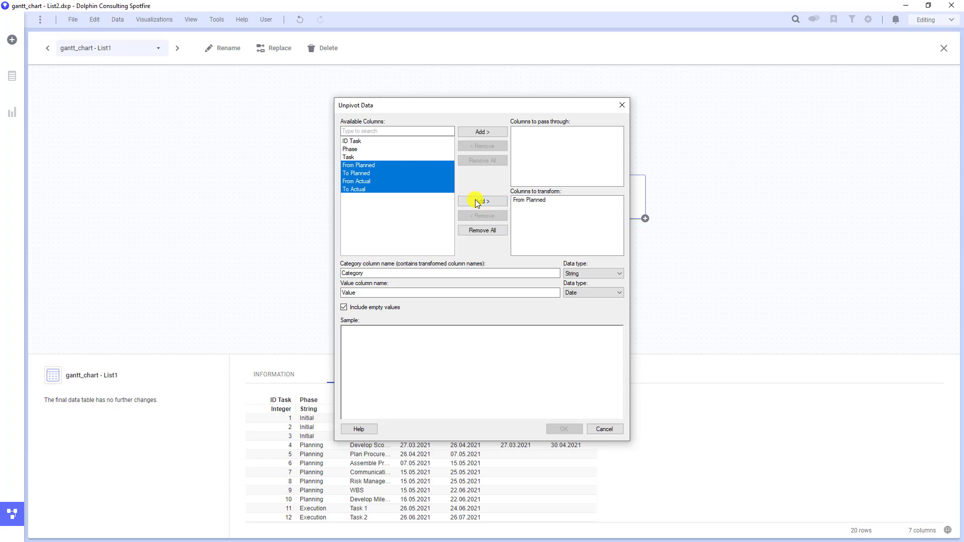
click(372, 142)
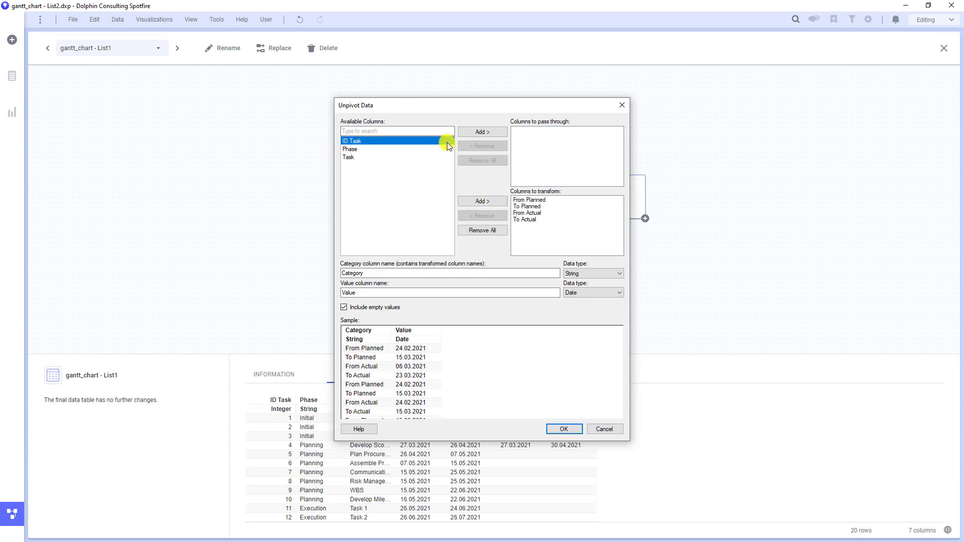
click(483, 135)
click(484, 135)
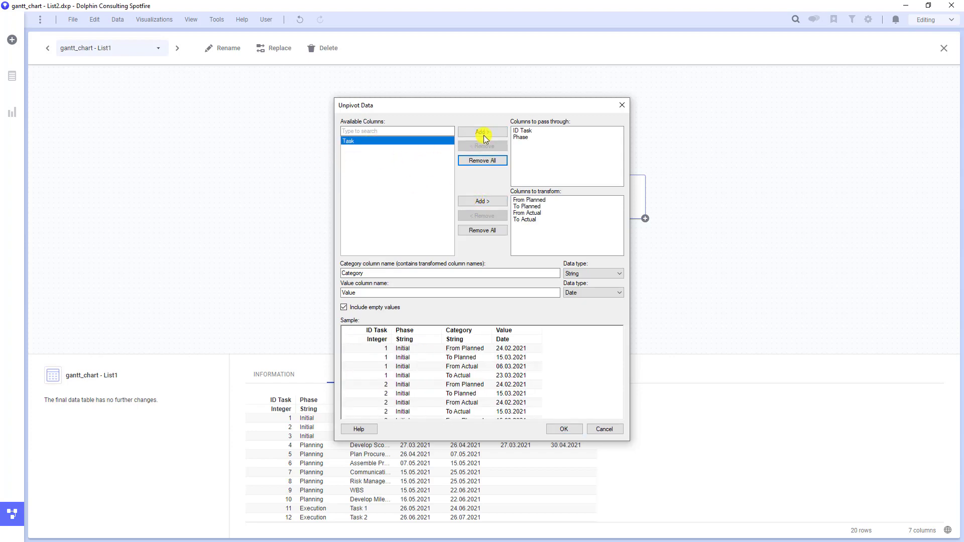
click(484, 135)
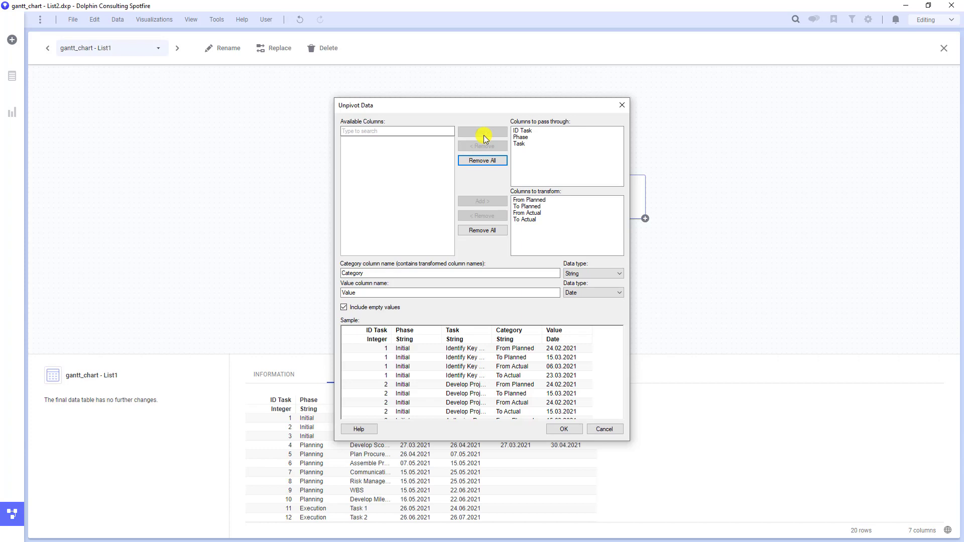
Name the unpivot's value column Date and category column From/To, apply the transformation, and leave the data canvas.
click(378, 295)
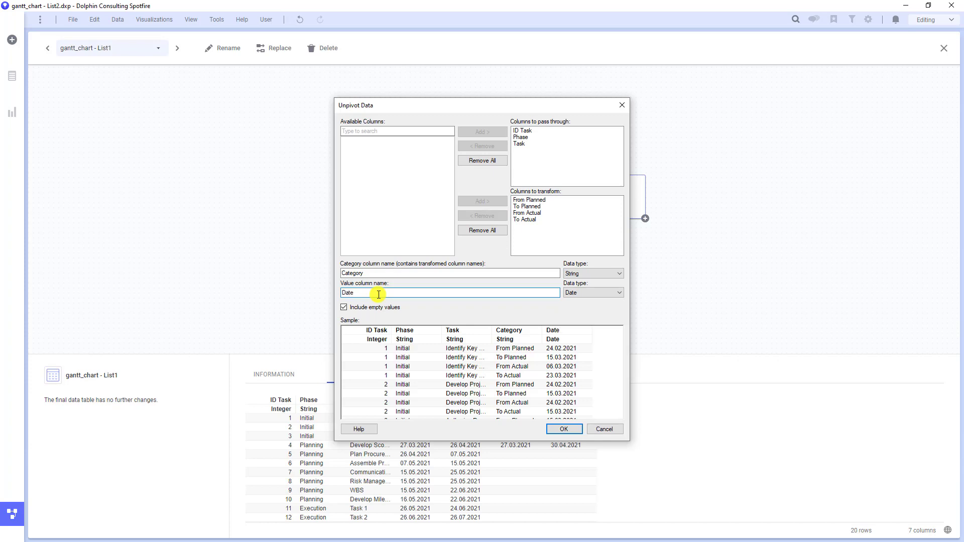
click(382, 276)
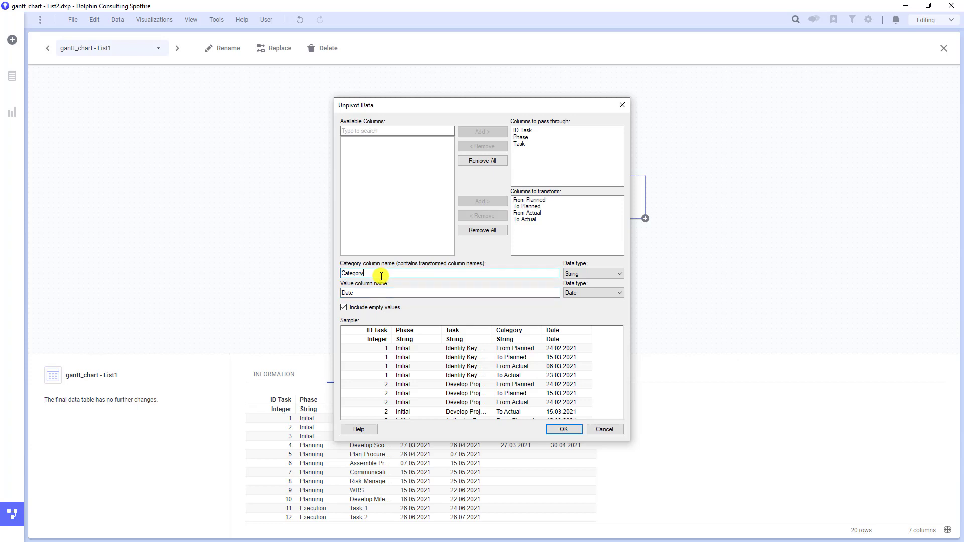
text(From/To)
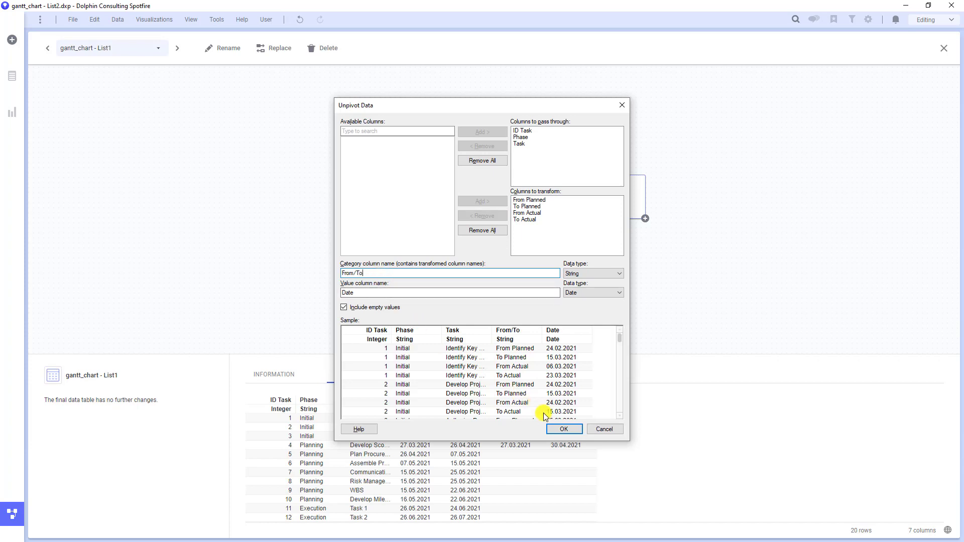
click(560, 429)
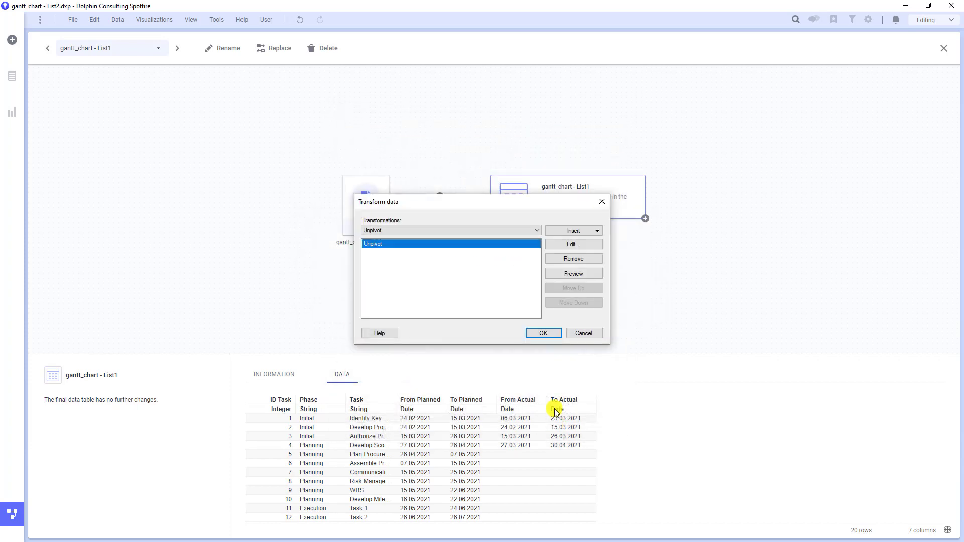
click(544, 333)
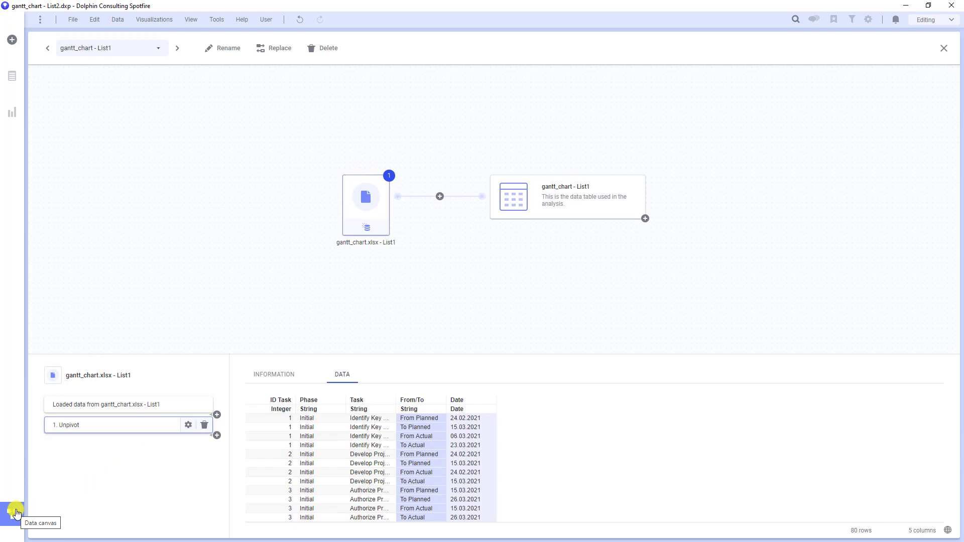
click(15, 511)
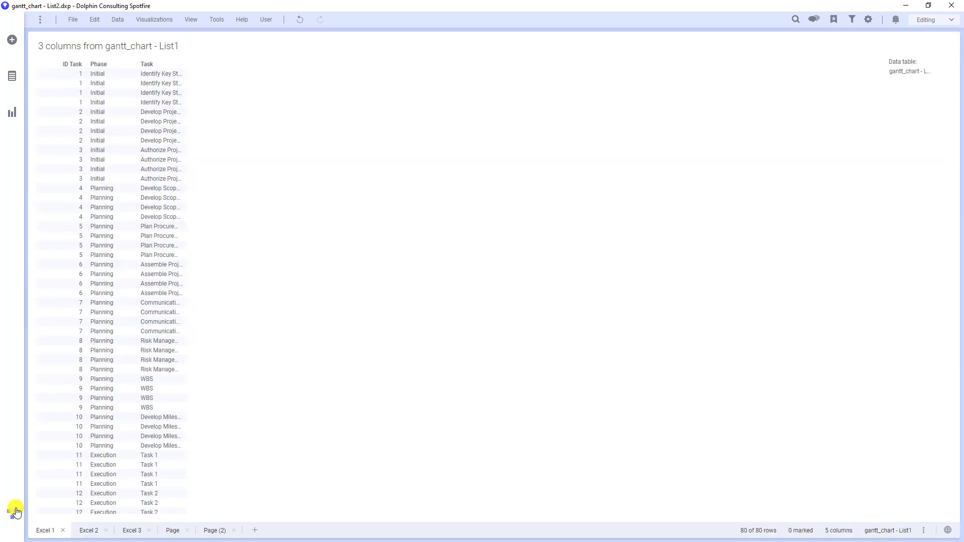
Create a new page and add a scatter plot to it.
click(252, 531)
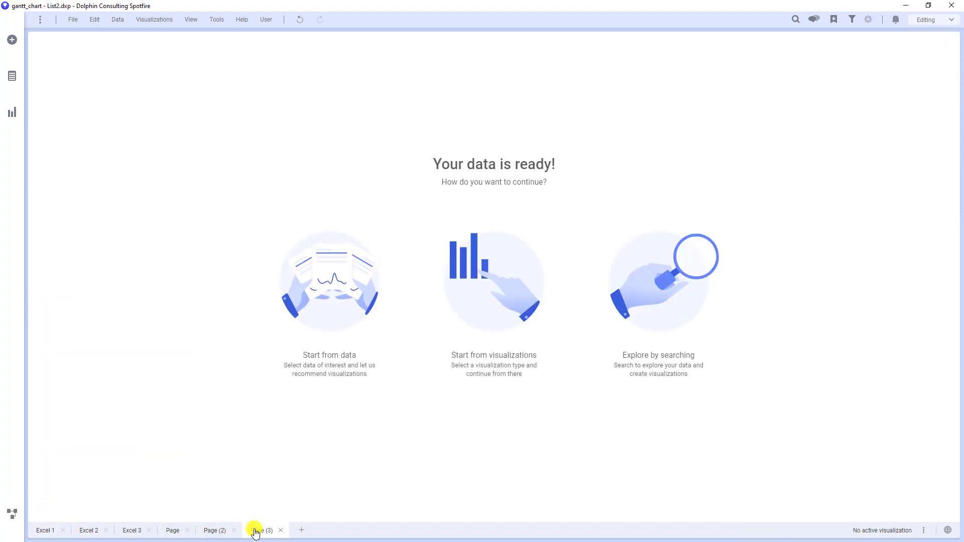
click(459, 347)
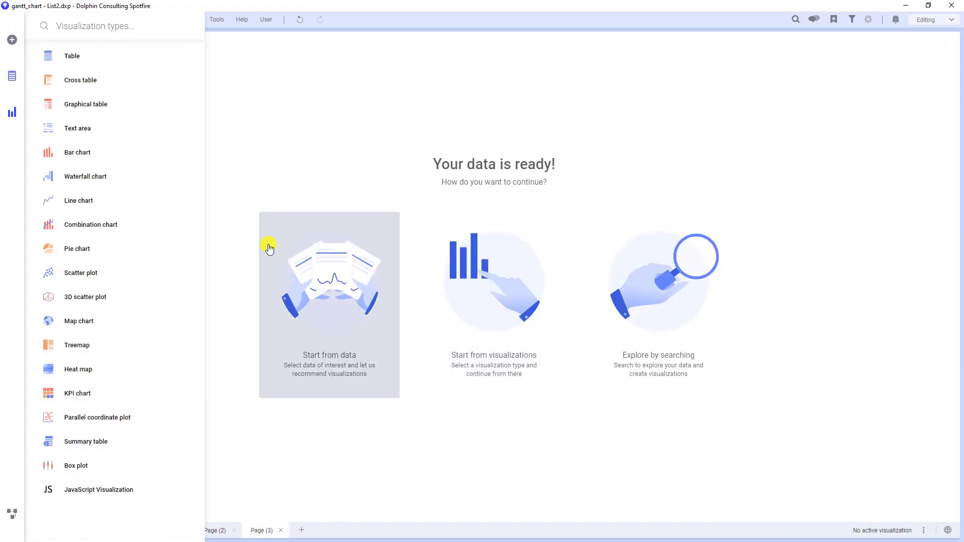
text(sc)
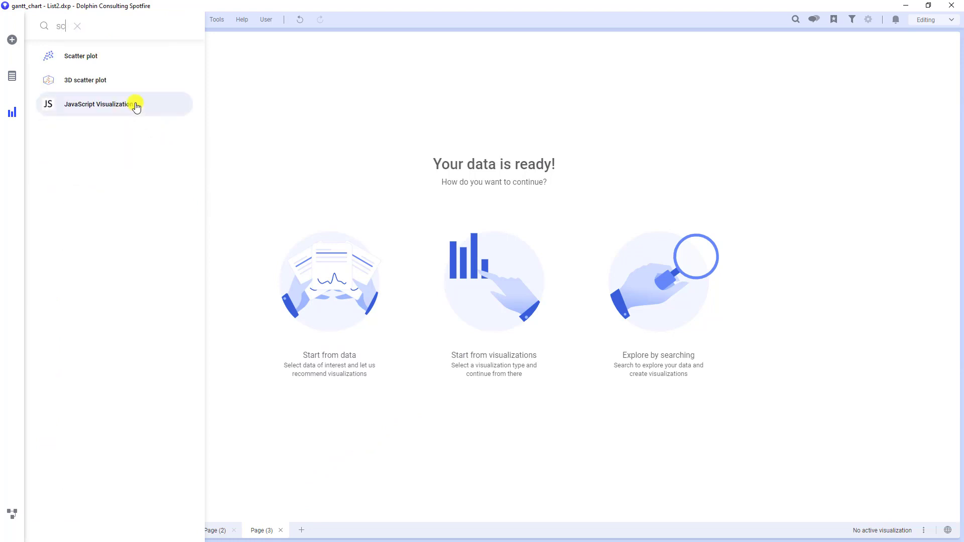
drag(107, 63, 319, 191)
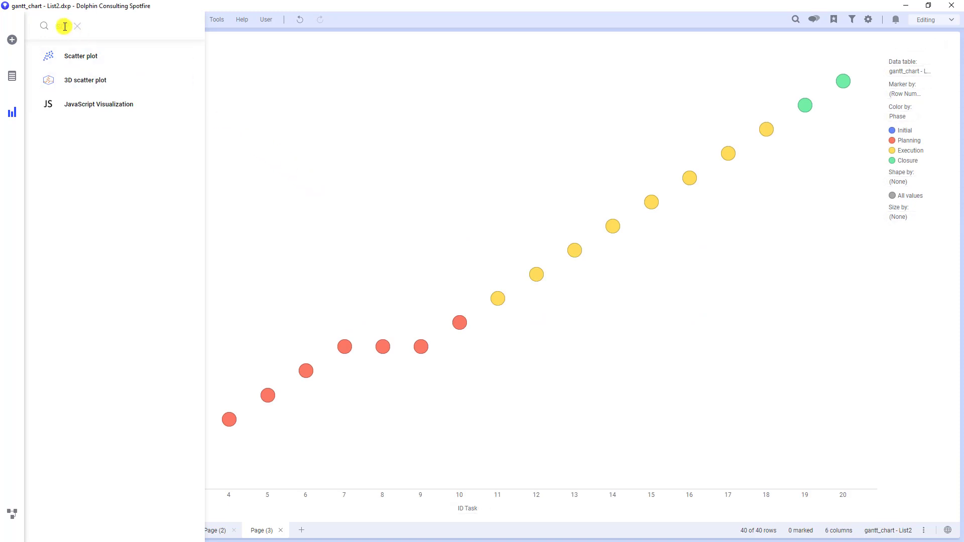
click(219, 132)
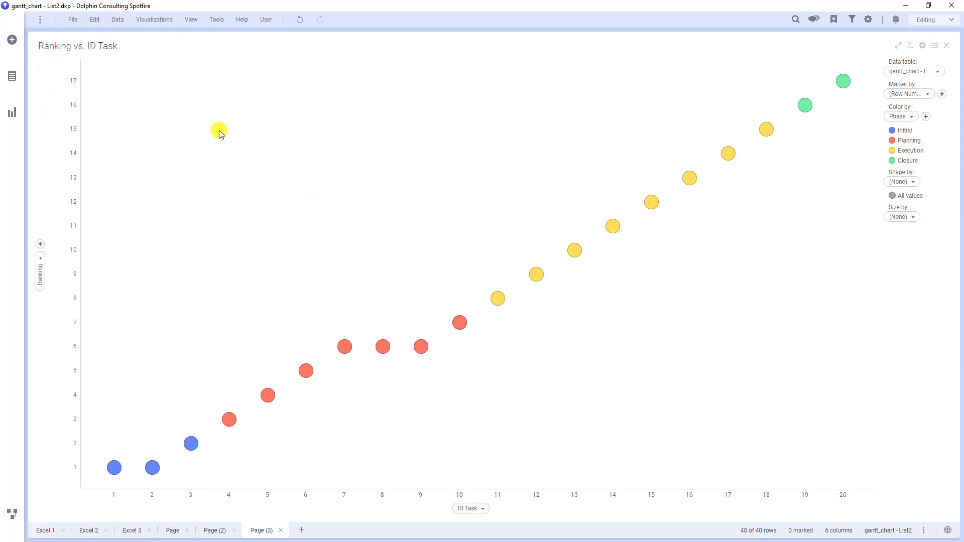
Add a calculated column named Ranking to gantt_chart - List1 using the recent expression DenseRank(Min([Date]) OVER [ID Task]).
click(122, 19)
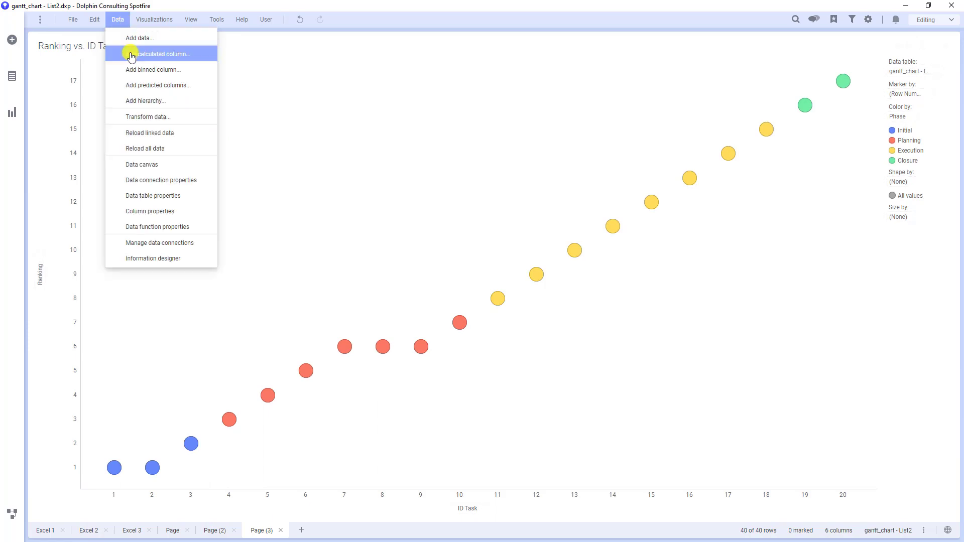
click(131, 53)
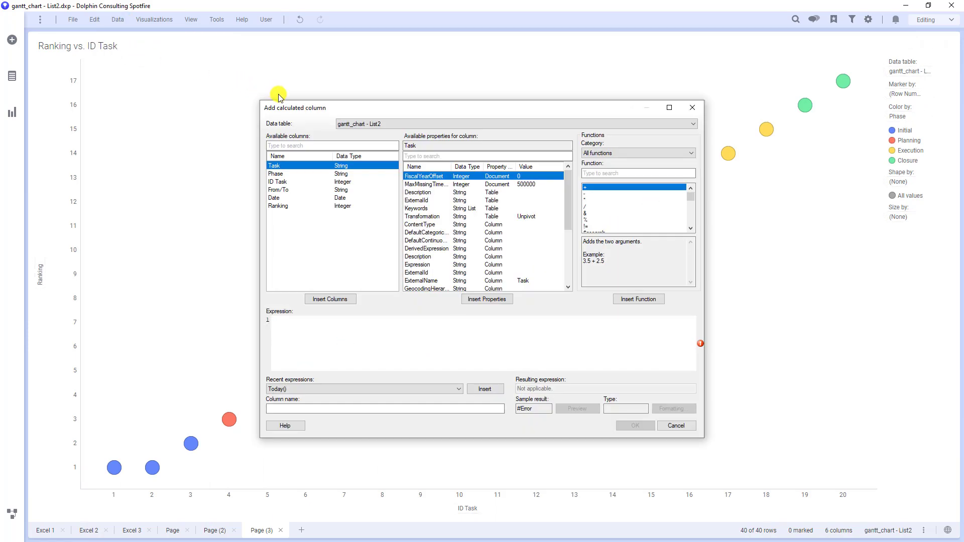
click(444, 391)
click(445, 398)
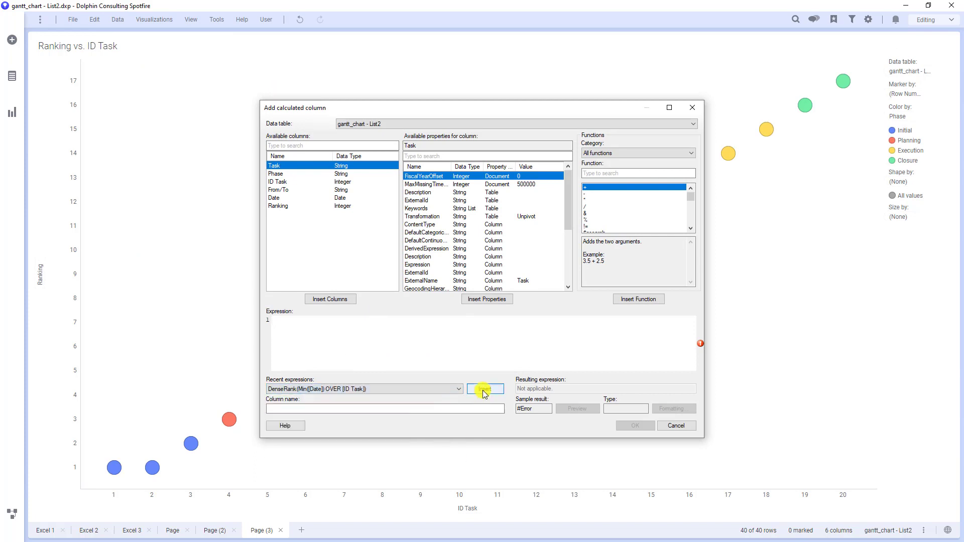
click(485, 389)
click(426, 409)
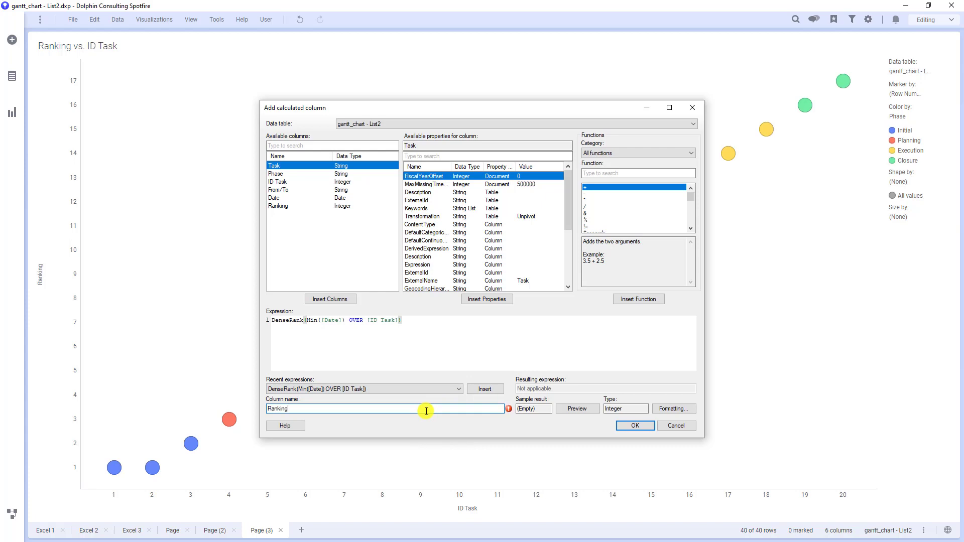
text(Ranking)
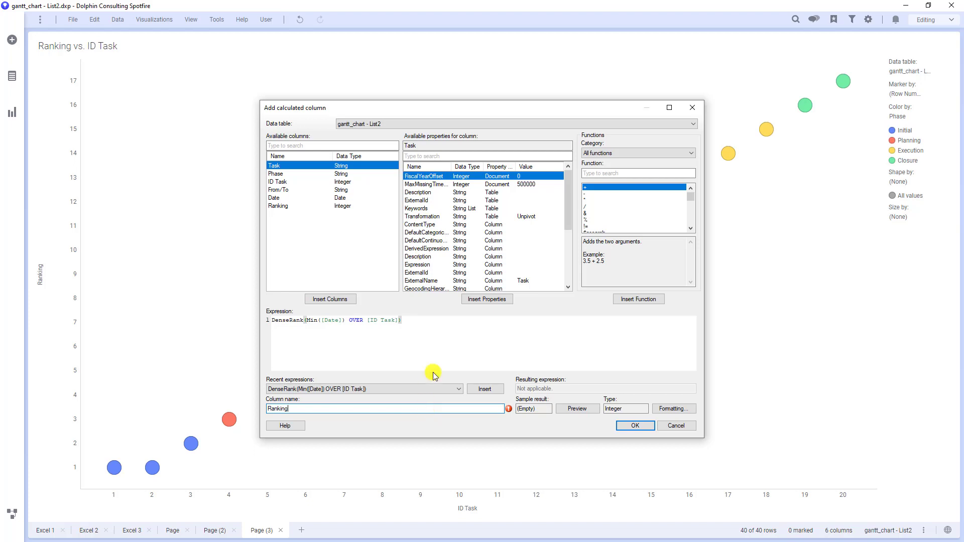
click(458, 124)
click(459, 140)
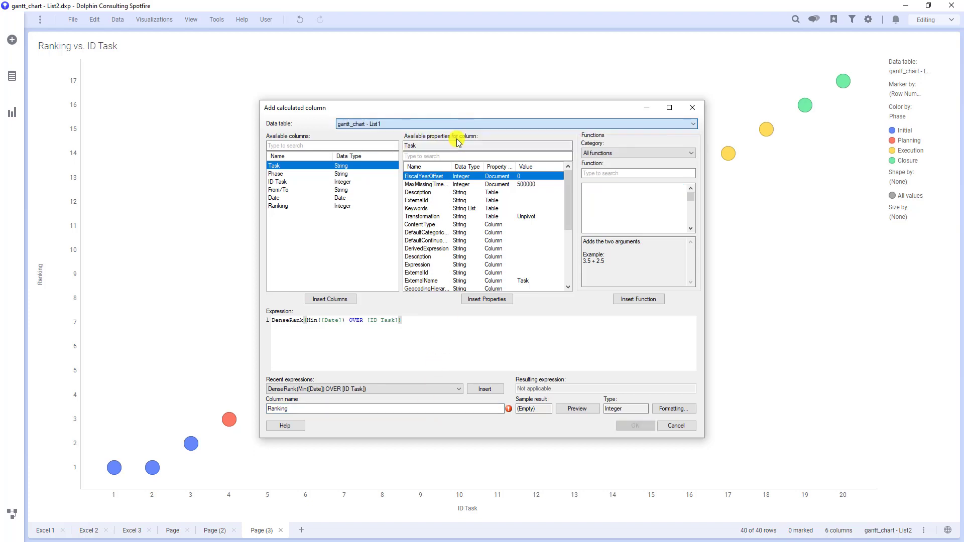
click(460, 408)
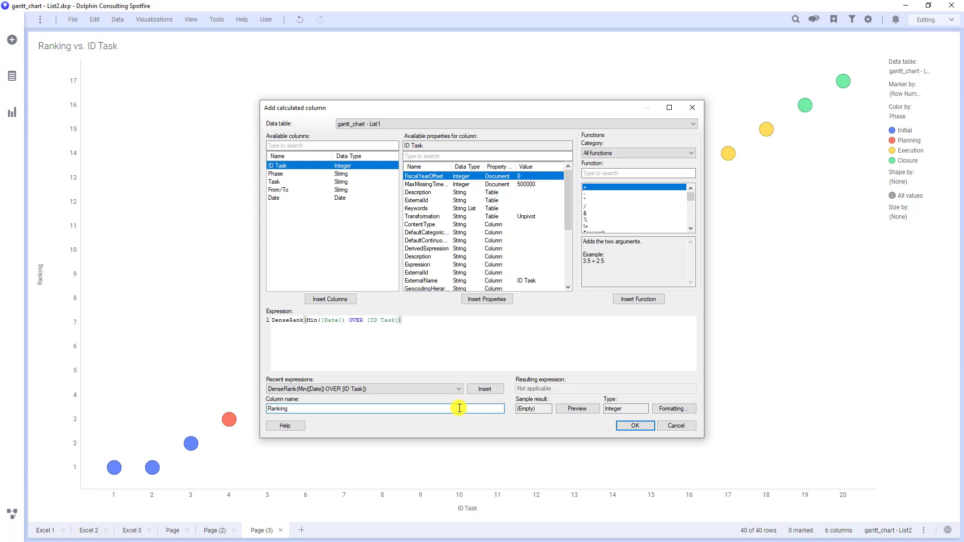
click(631, 426)
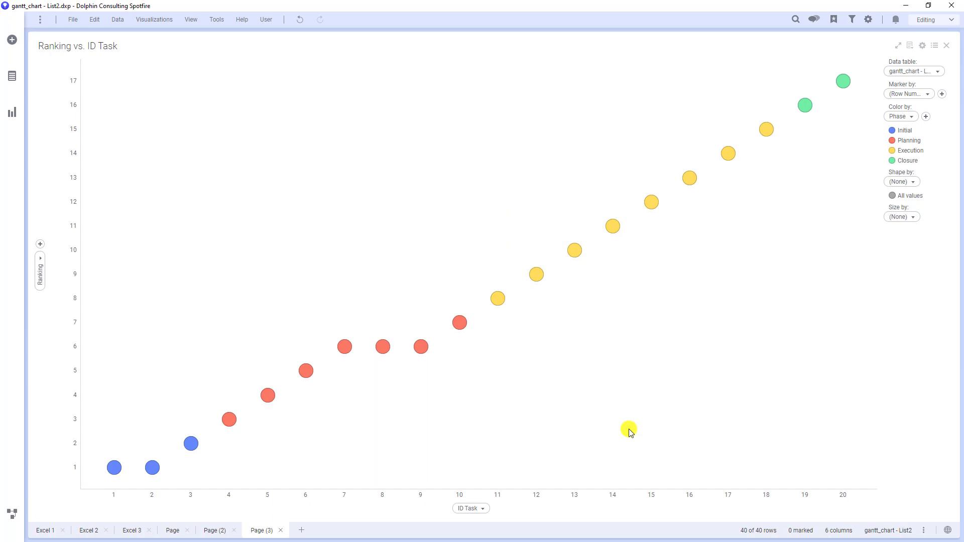
Set the scatter plot's X-axis to the Date column.
right_click(327, 256)
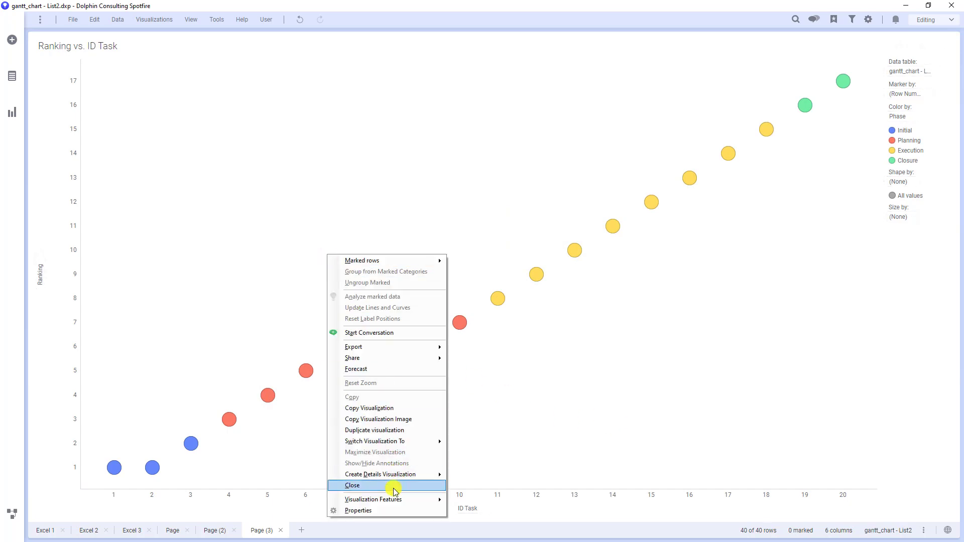
click(384, 511)
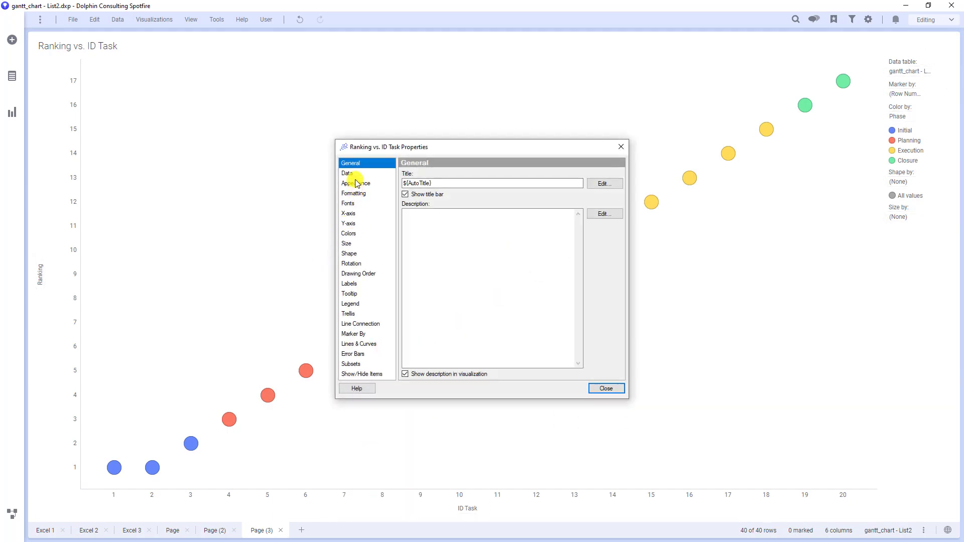
click(358, 213)
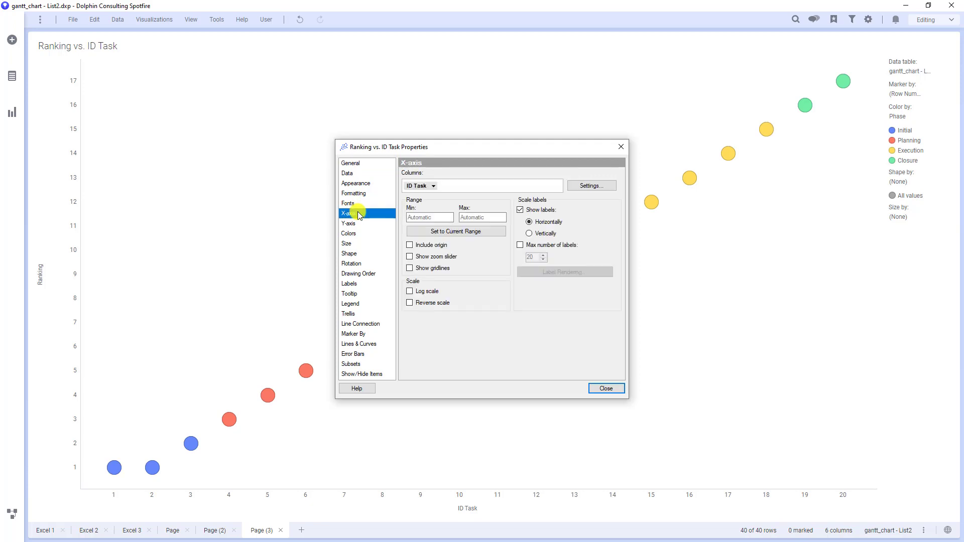
click(434, 187)
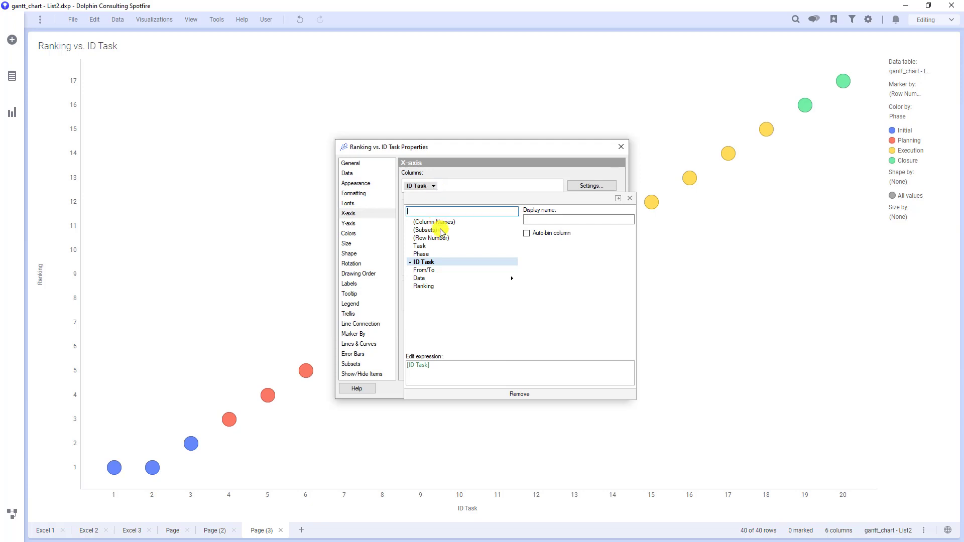
mouse_move(454, 284)
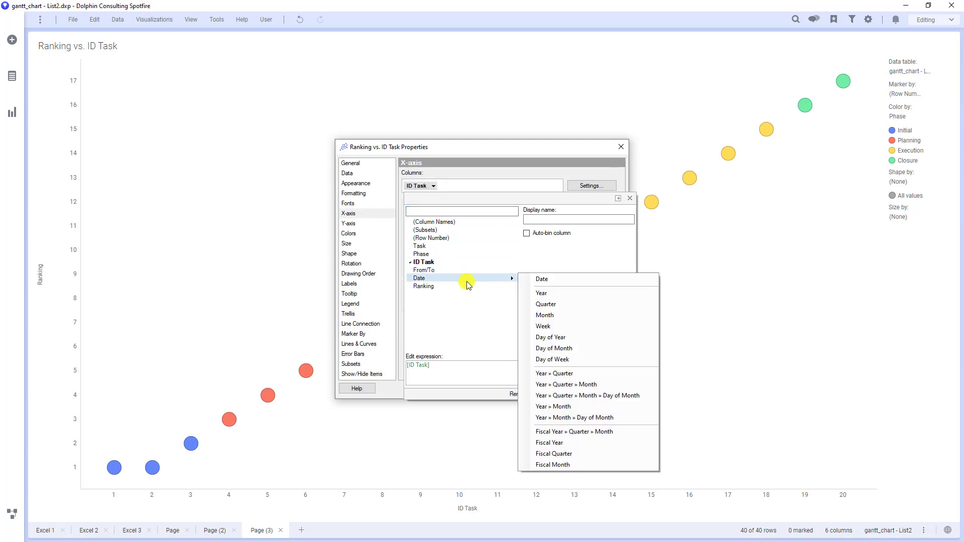
click(537, 279)
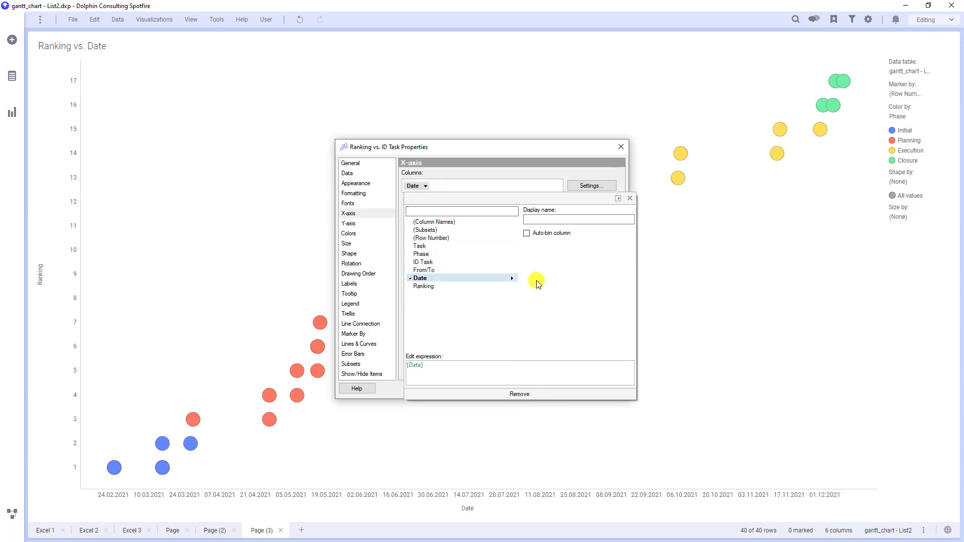
Add Task after Ranking on the Y-axis and reverse the Y-axis scale.
click(374, 224)
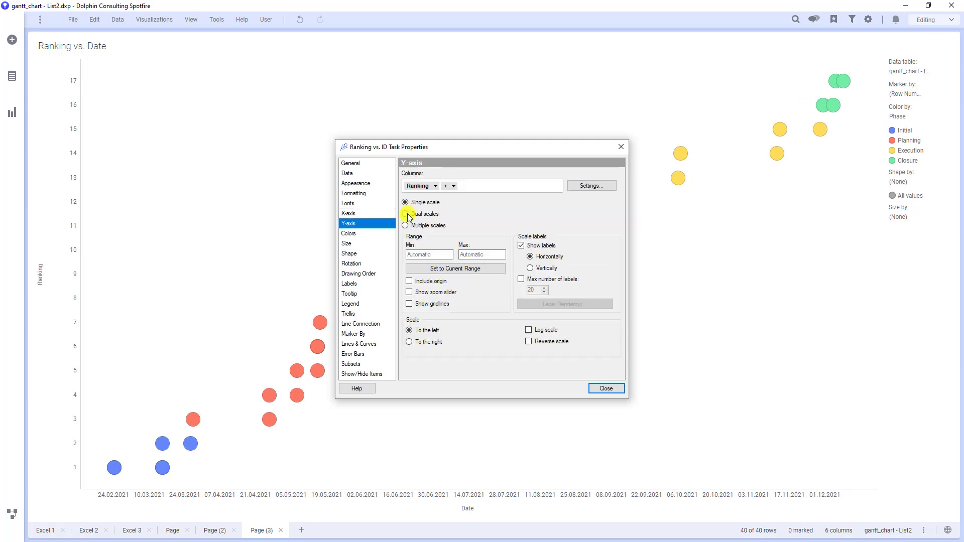
click(454, 187)
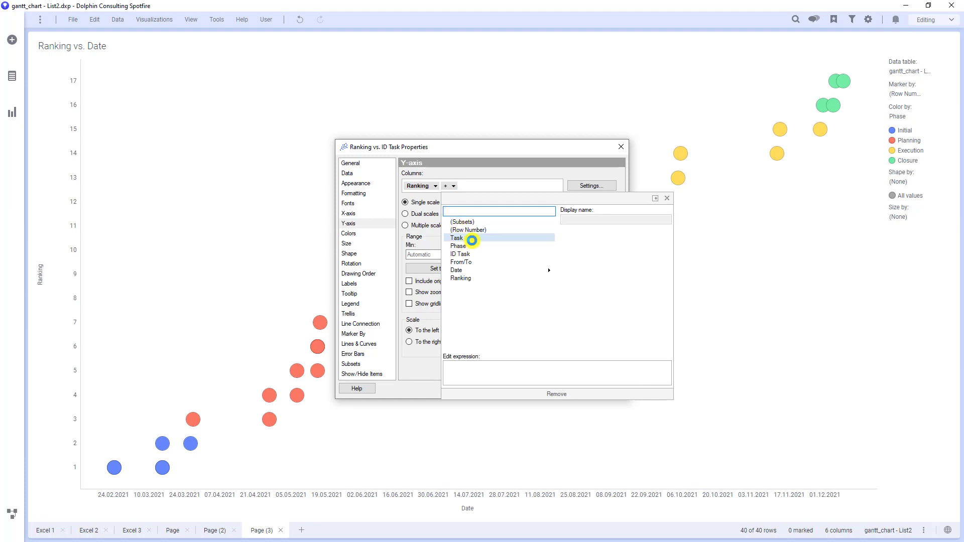
click(472, 240)
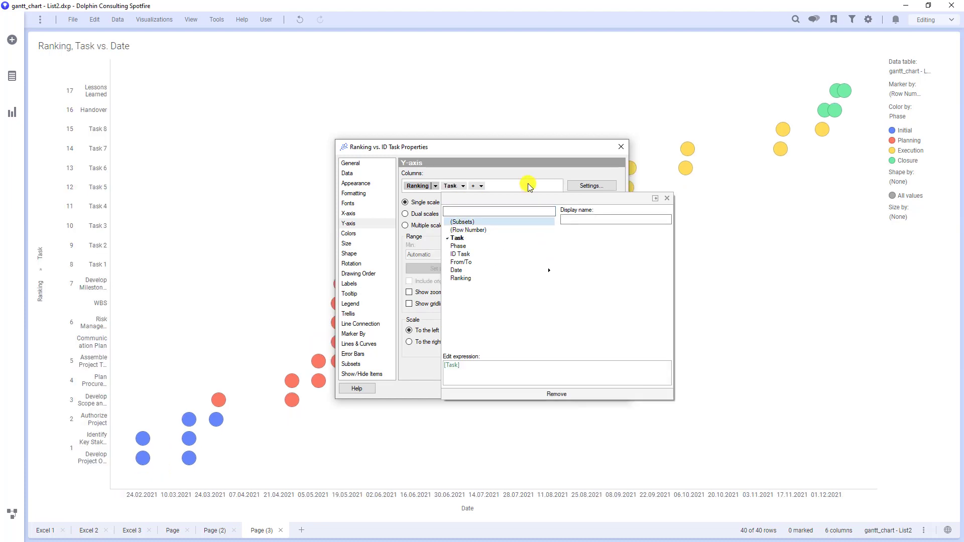
click(527, 186)
click(528, 342)
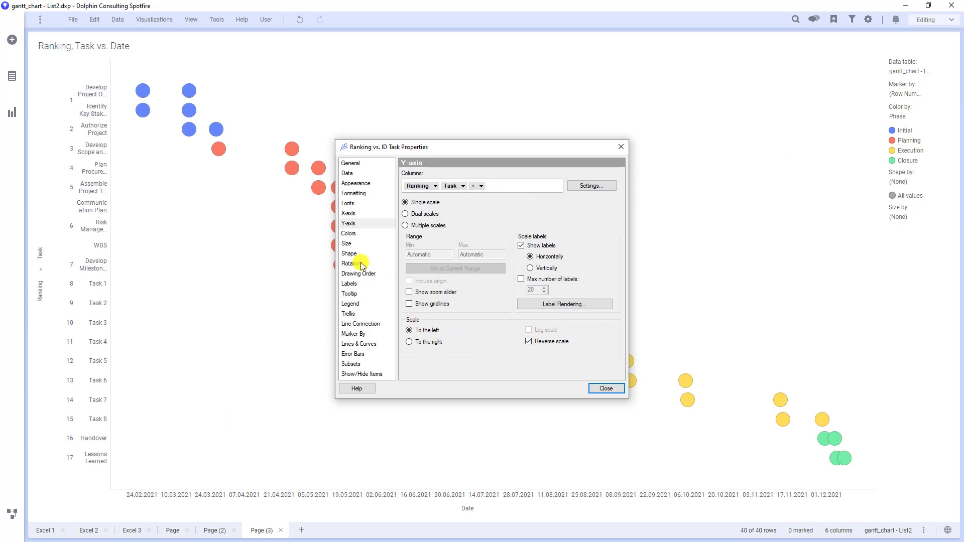
Reduce the marker size and set the fixed marker shape to a filled vertical bar.
click(350, 244)
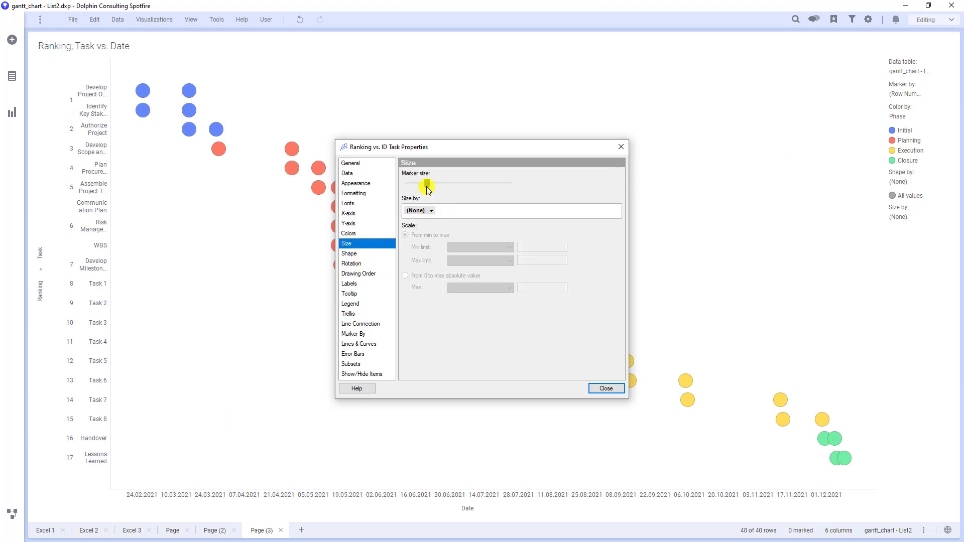
click(427, 183)
drag(427, 184, 421, 185)
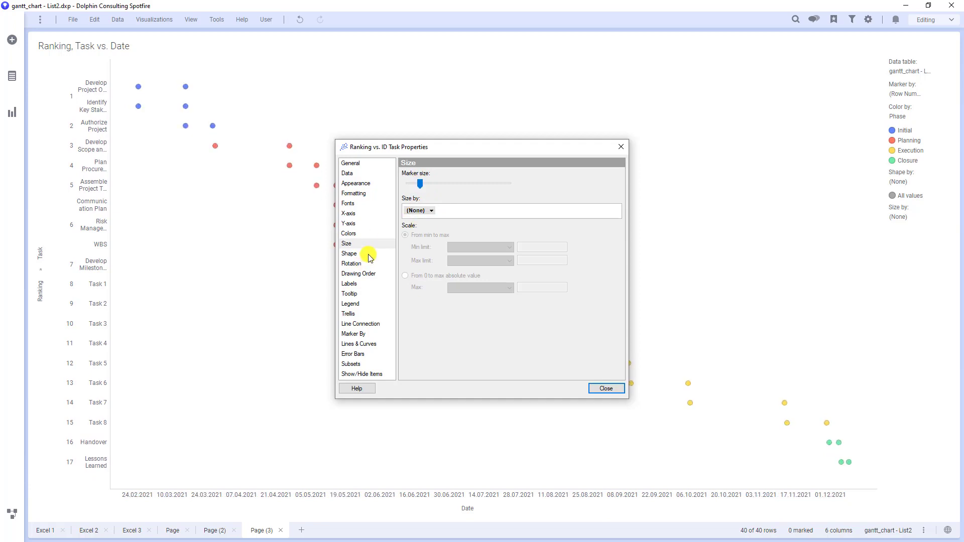
click(369, 255)
click(440, 241)
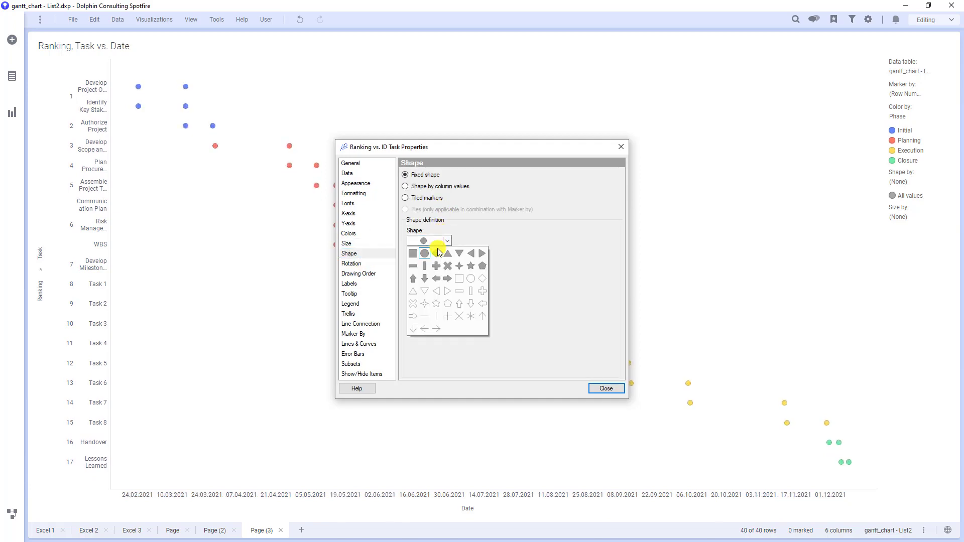
click(424, 266)
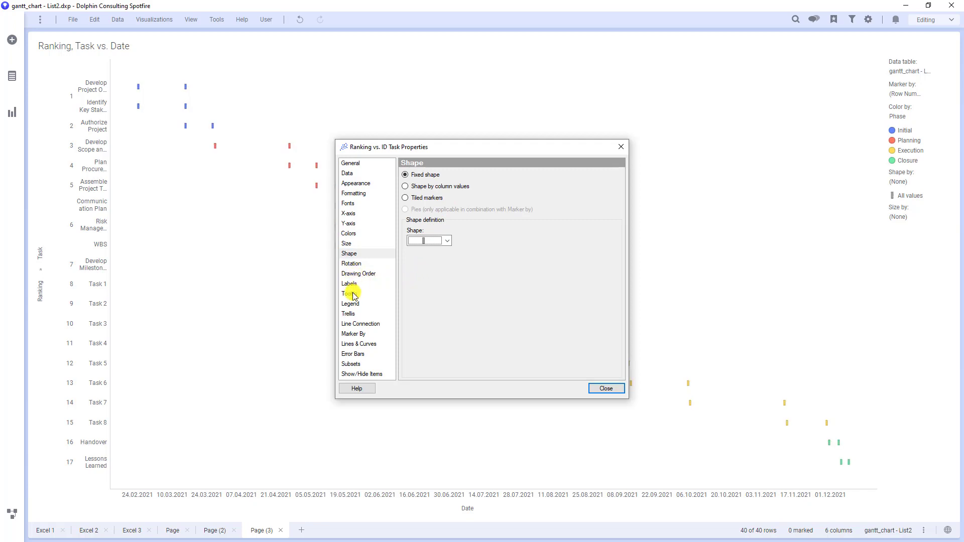
Connect the markers with a separate line per value in ID Task.
click(358, 324)
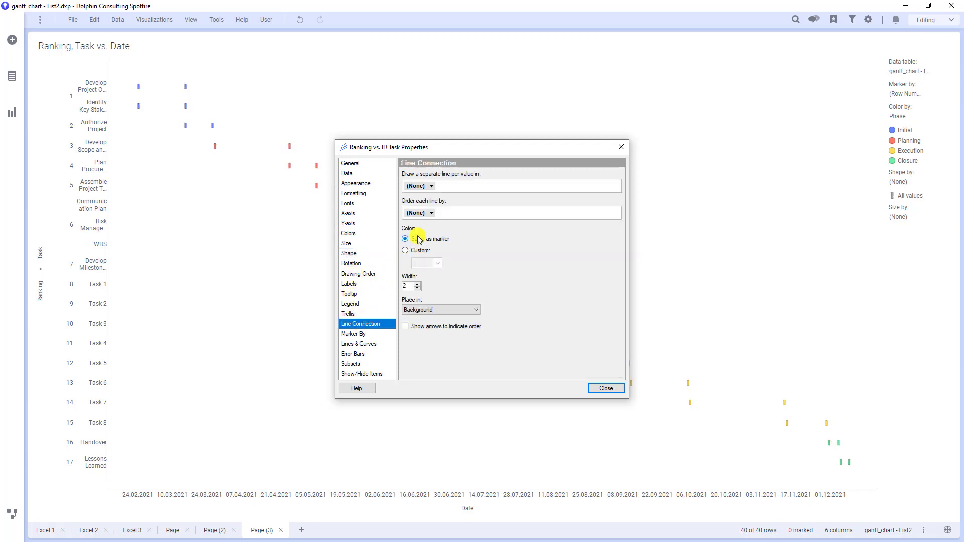
click(431, 187)
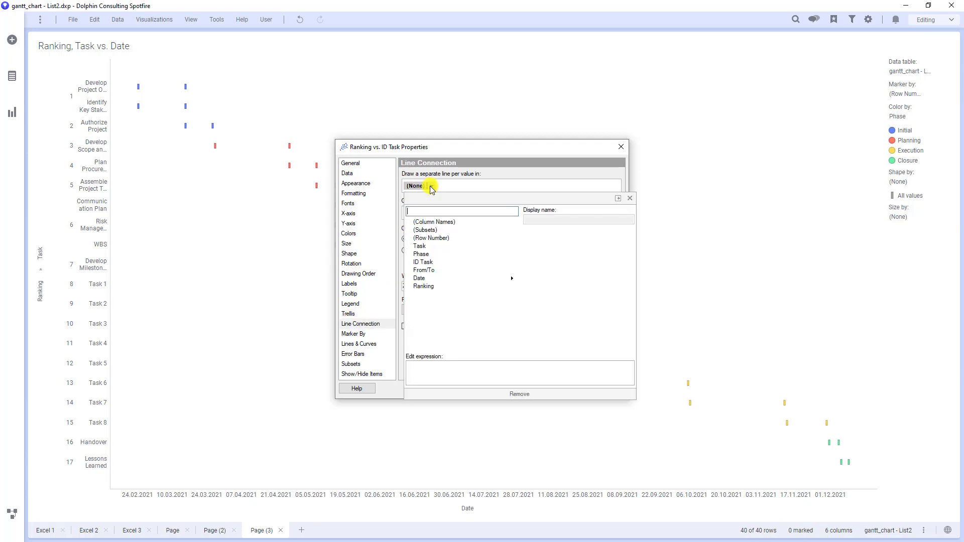
click(433, 262)
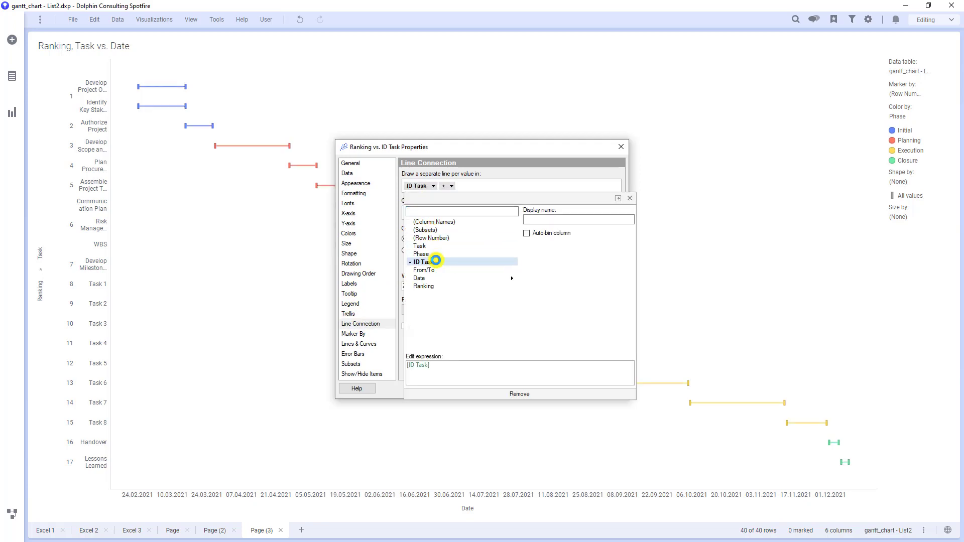
click(504, 187)
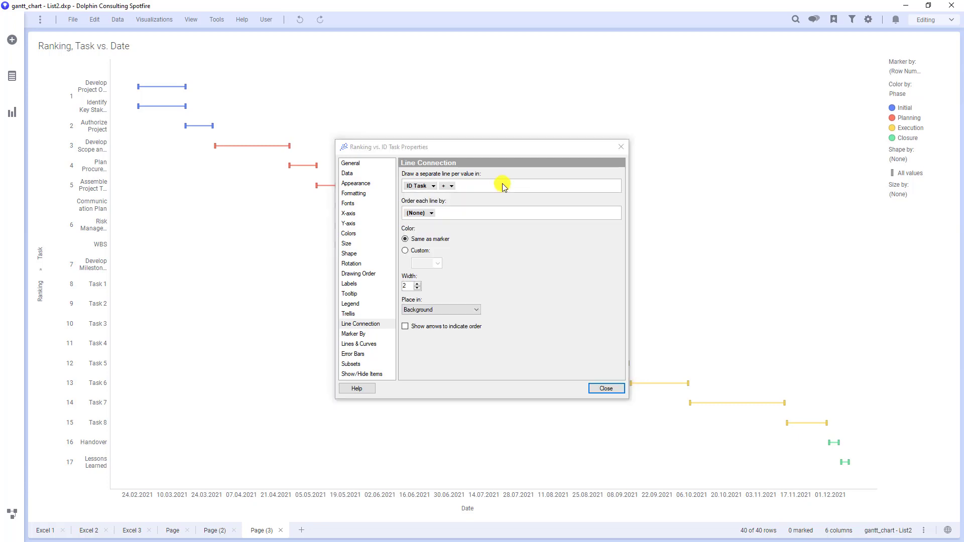
Render the Y-axis labels of the Ranking column as Image from URL.
click(370, 223)
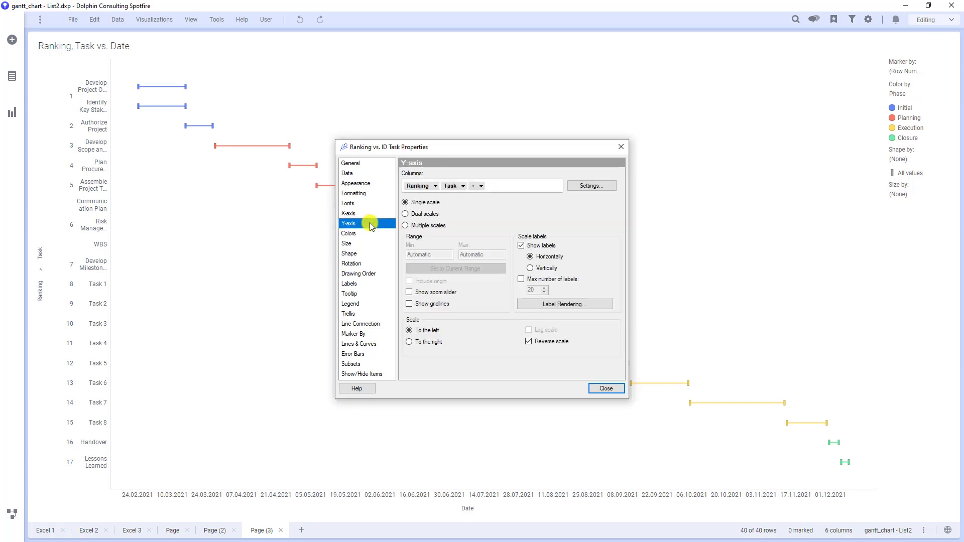
click(520, 304)
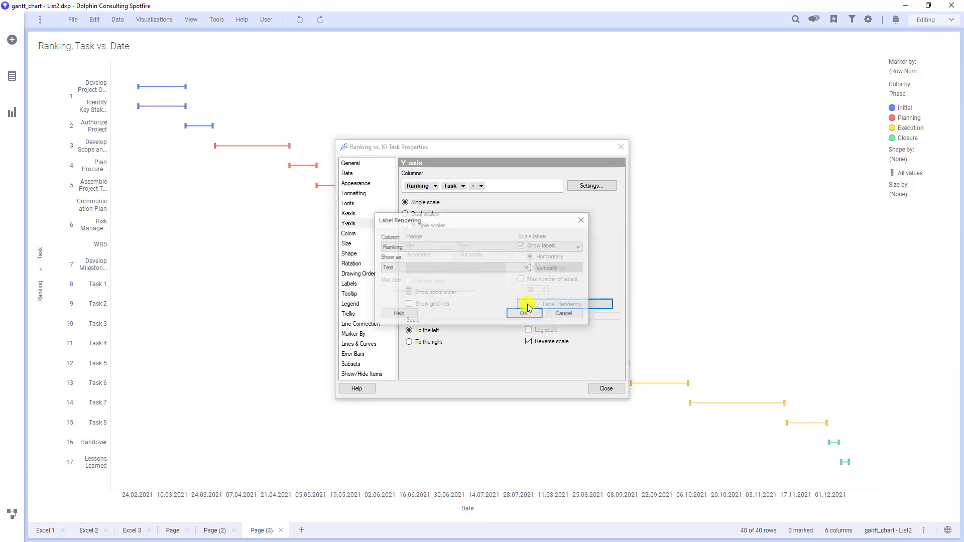
click(480, 268)
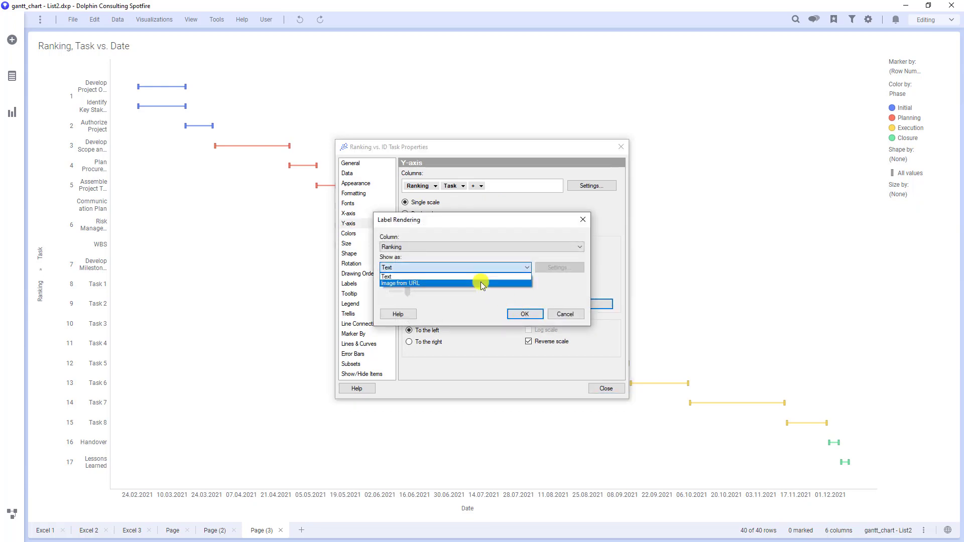
click(422, 280)
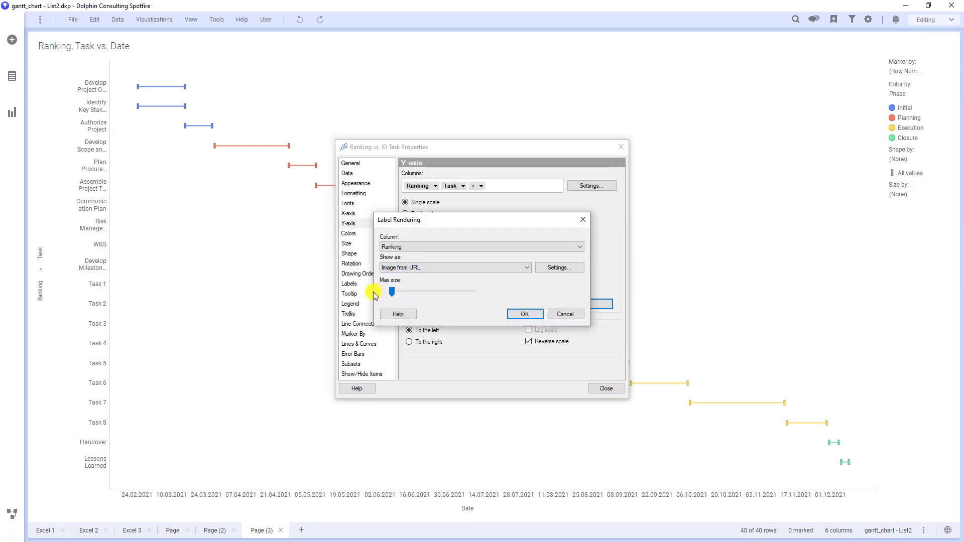
click(526, 314)
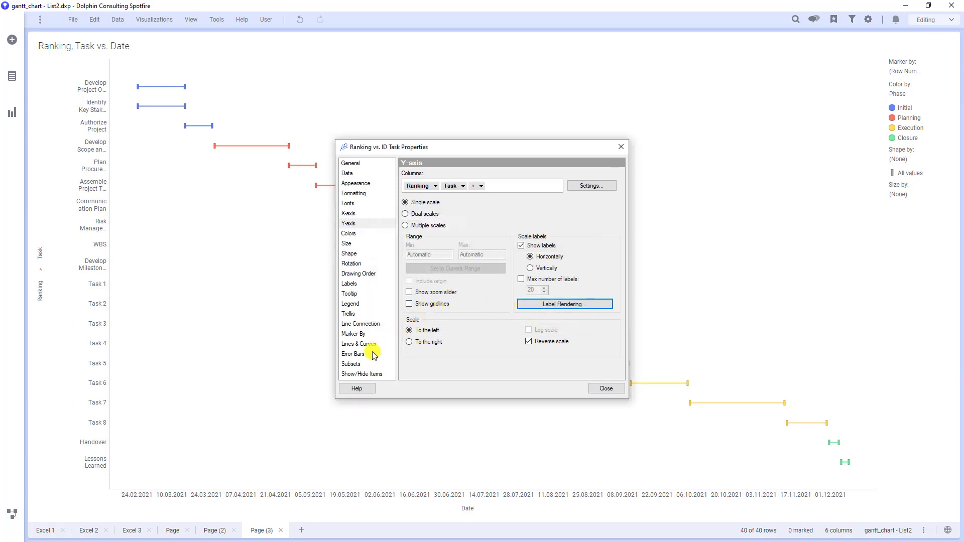
Limit the legend to Color by, removing Marker by, Shape by, Size by and Error bars, and hide its title and axis selector.
click(357, 304)
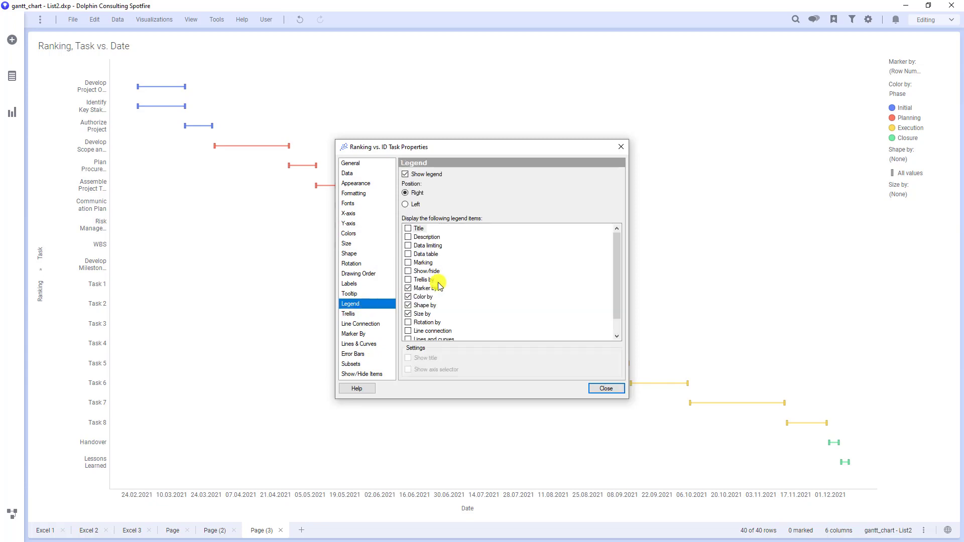
scroll(440, 269, down, 1)
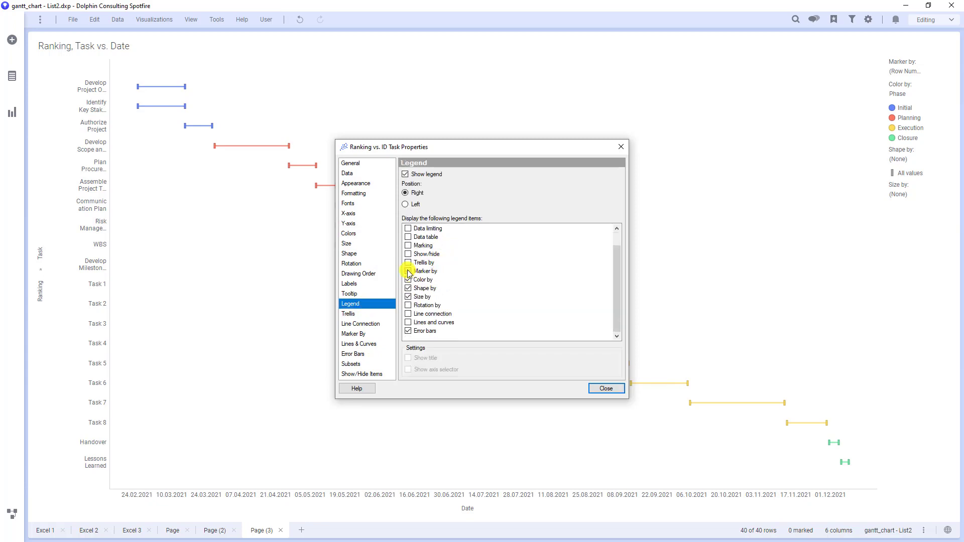
click(407, 271)
click(408, 289)
click(408, 297)
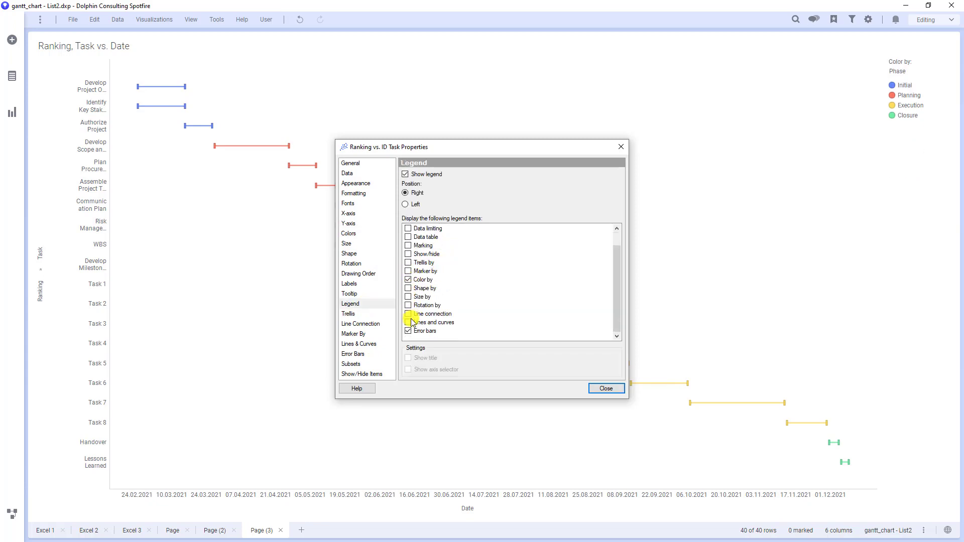
click(407, 331)
click(424, 280)
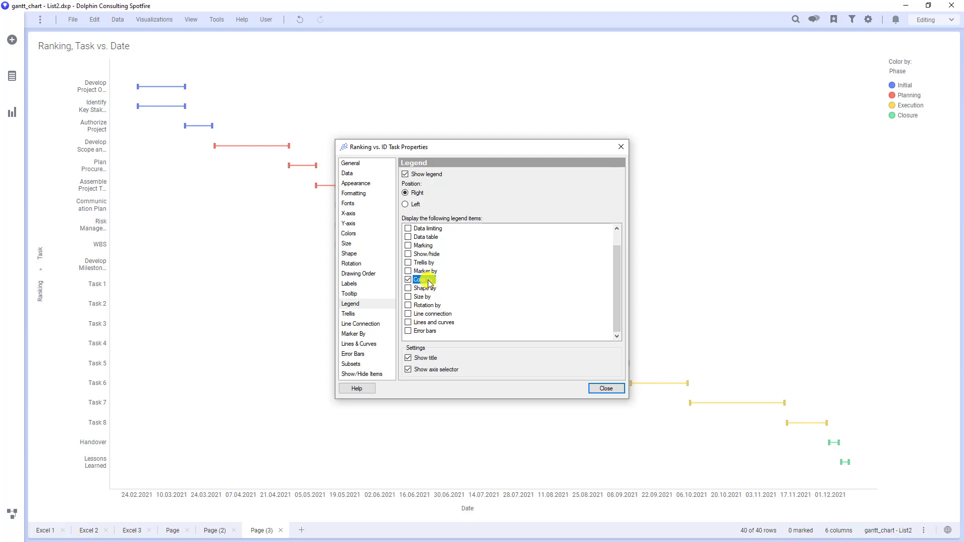
click(418, 358)
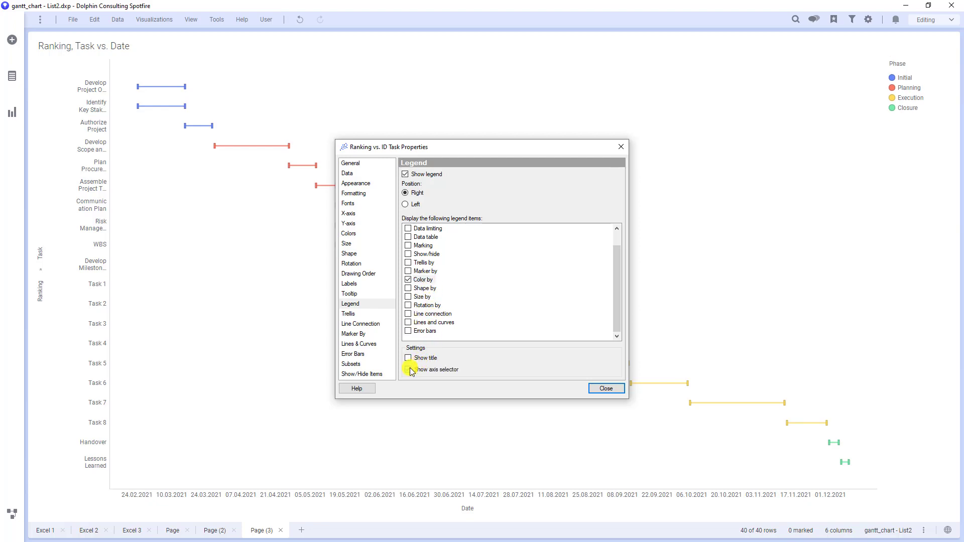
Switch the scatter plot's data table to gantt_chart - List1.
click(368, 176)
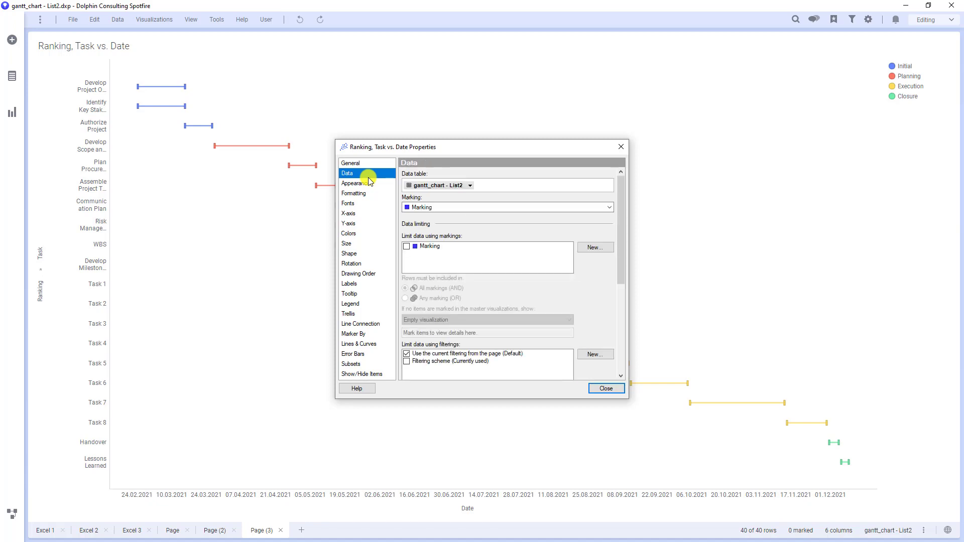
click(470, 185)
click(466, 209)
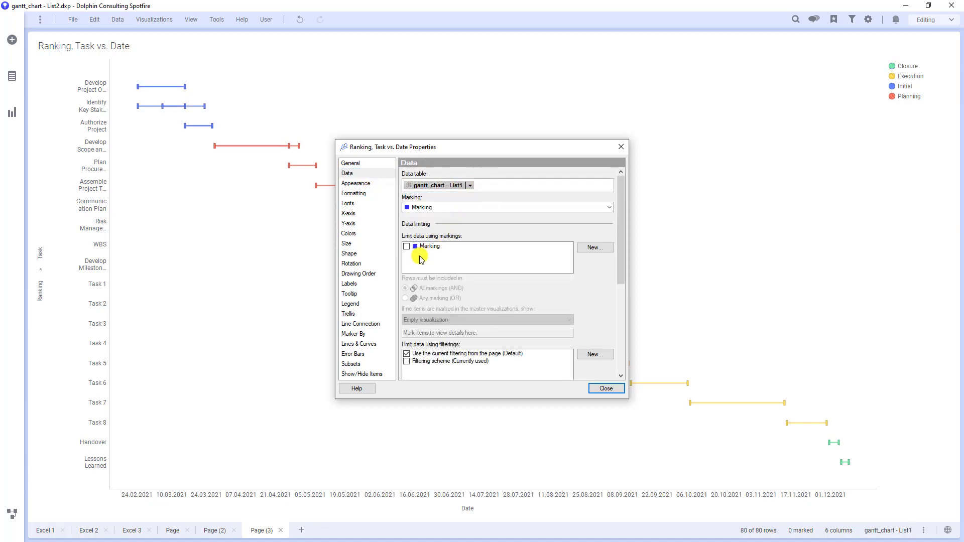
Show gridlines on the X-axis and close the visualization properties.
click(348, 213)
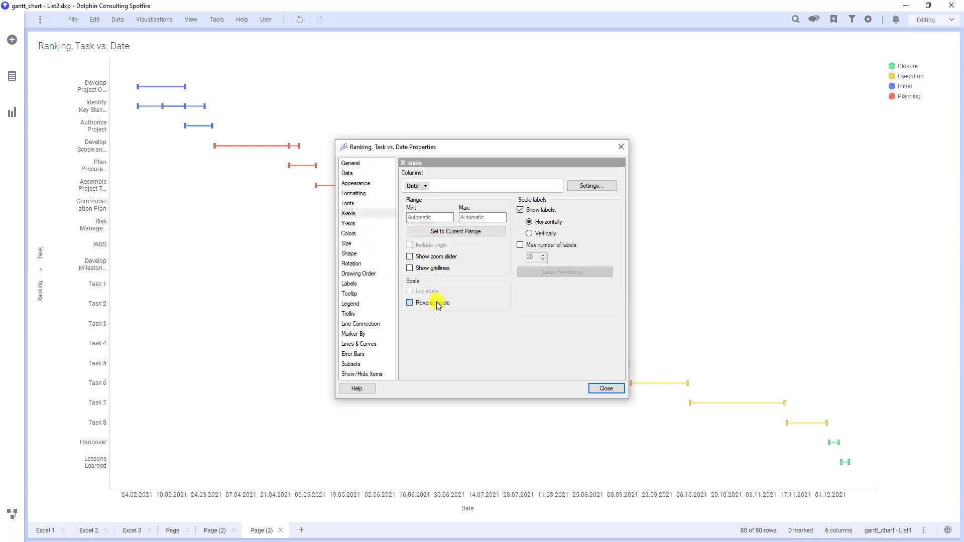
click(411, 268)
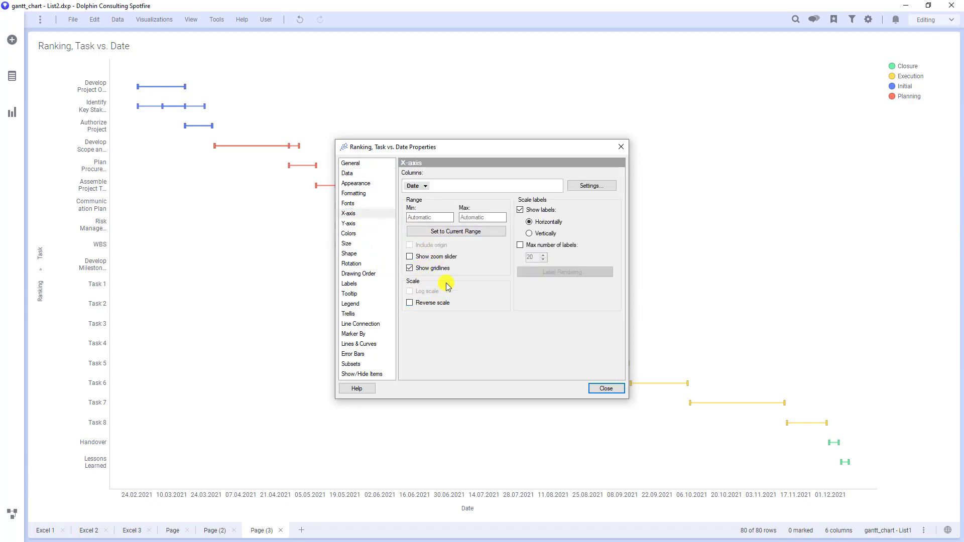
click(606, 389)
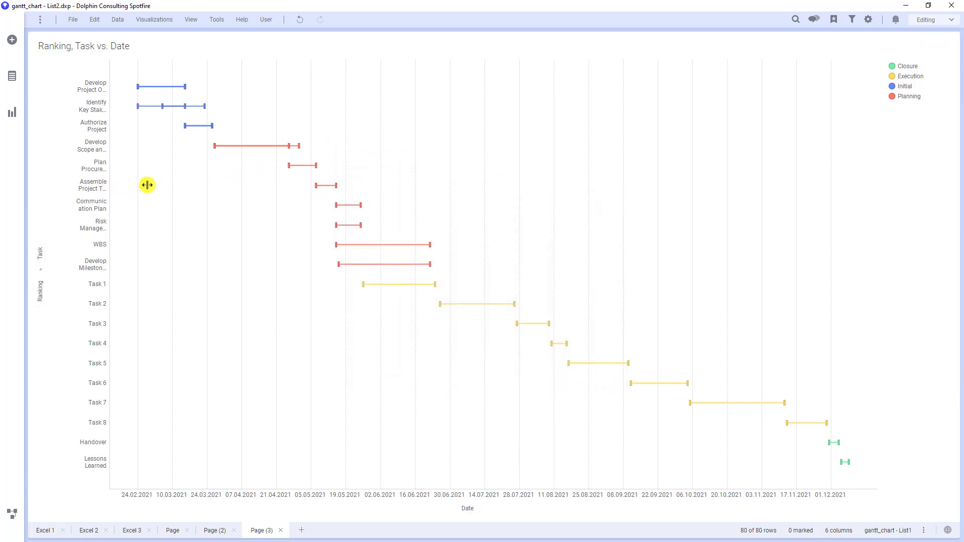
Widen the chart's y-axis label area so the full task names fit.
mouse_move(147, 185)
mouse_down()
mouse_move(110, 188)
mouse_move(157, 191)
mouse_up()
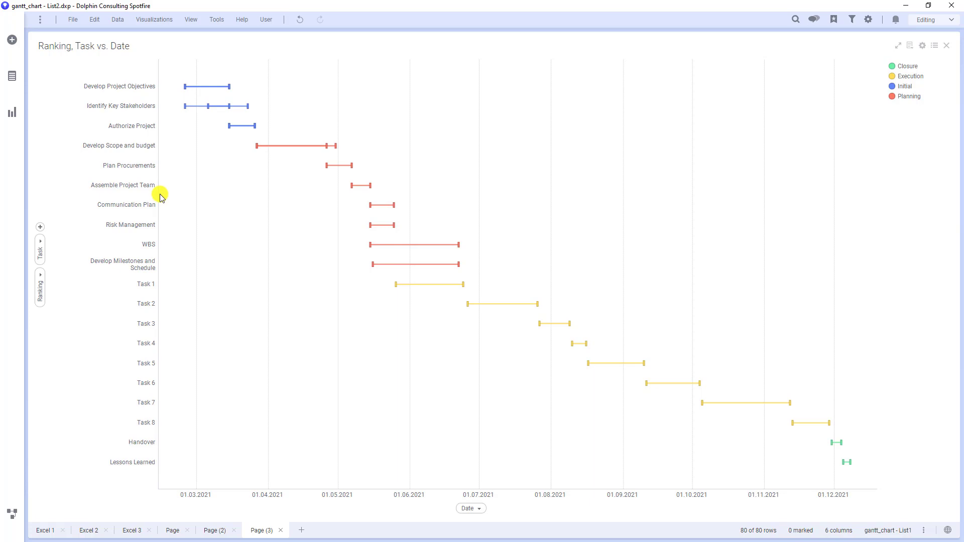
Start a new calculated column in the gantt_chart - List1 table with an expression beginning case when [From/To].
click(116, 20)
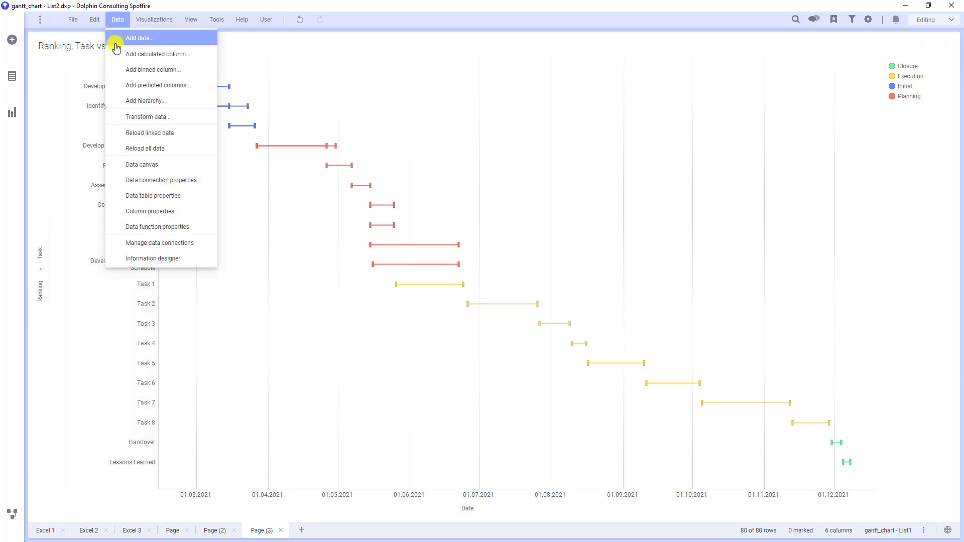
click(120, 54)
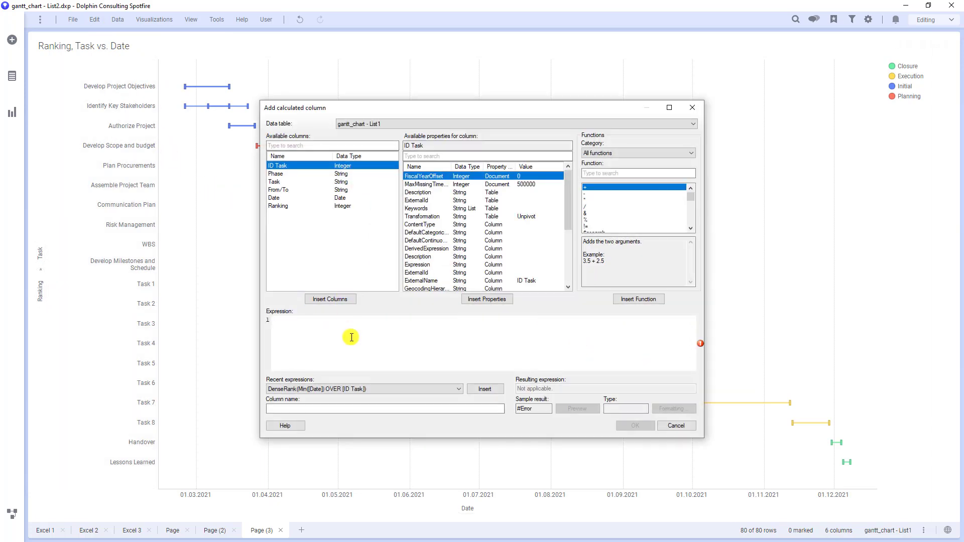
text(case)
text( when)
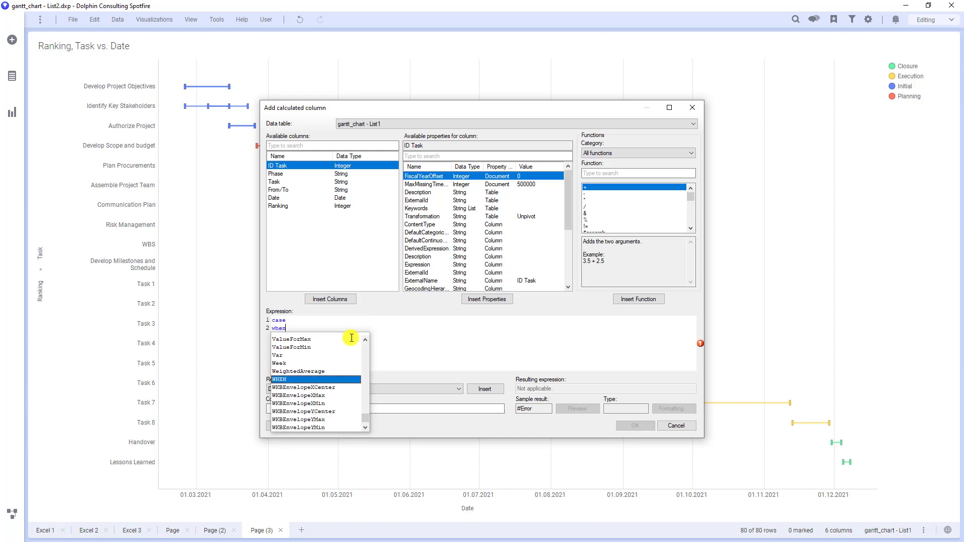
text( [F)
key(Return)
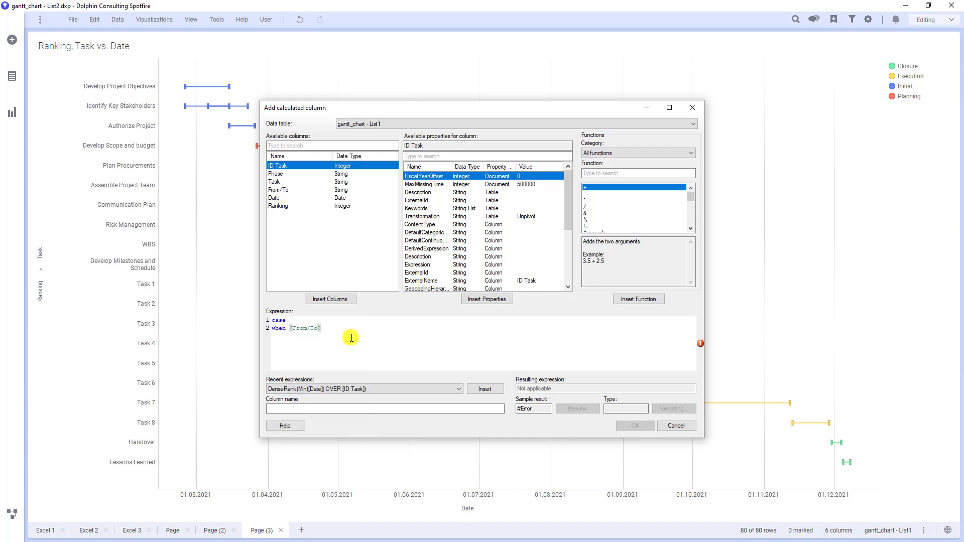
Complete the first condition of the expression with in ('From Planned','To Planned') then 'Plan'.
text(in )
text(())
text('')
text(From)
text( Planned)
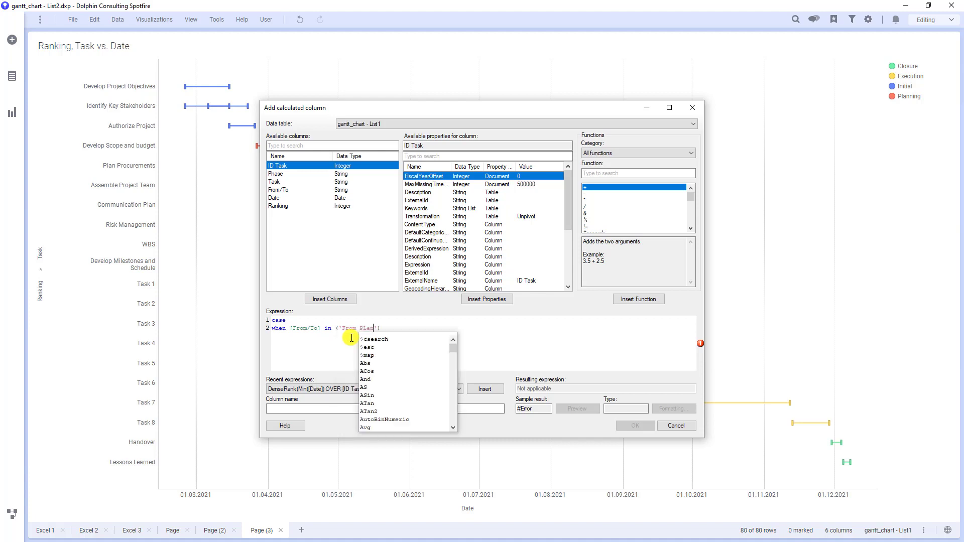
key(Right)
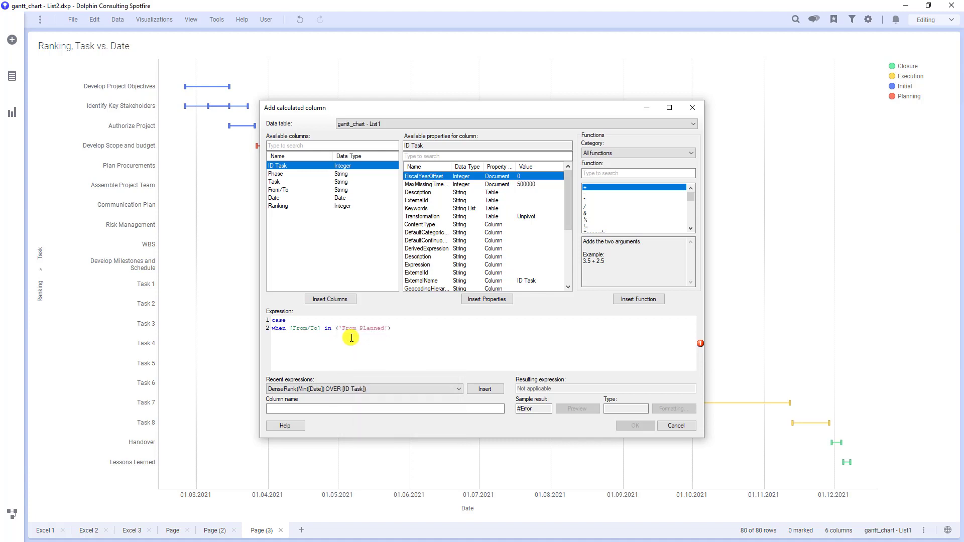
text(,'To Planned)
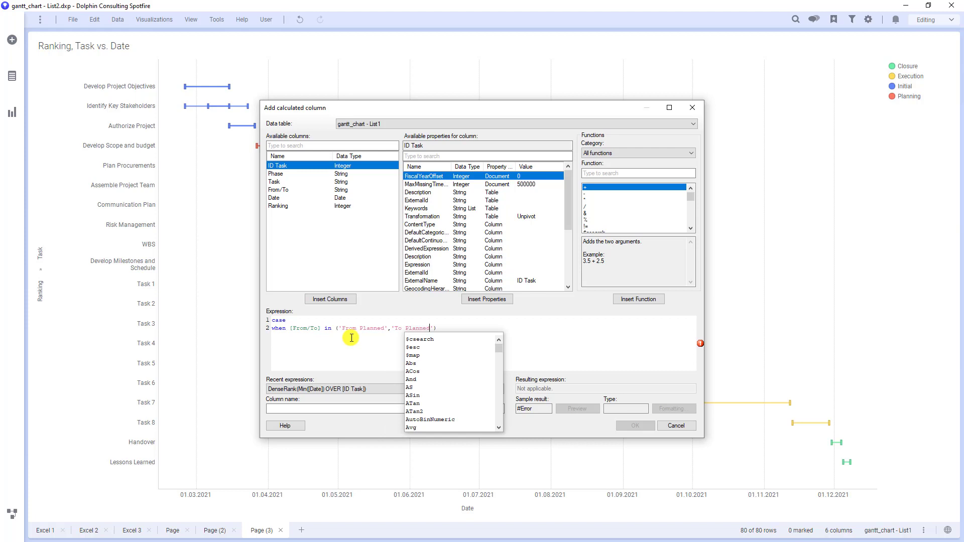
key(Escape)
key(End)
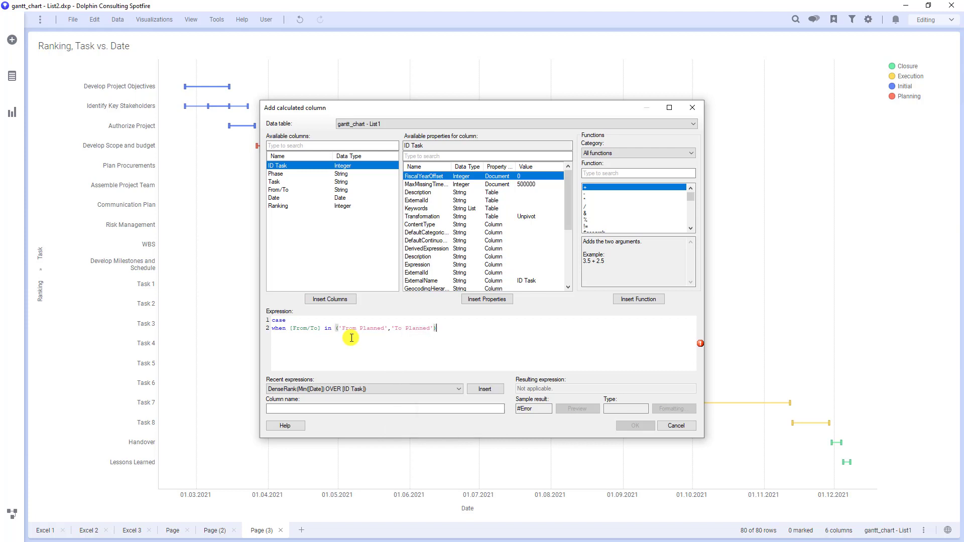
text(then 'Plan)
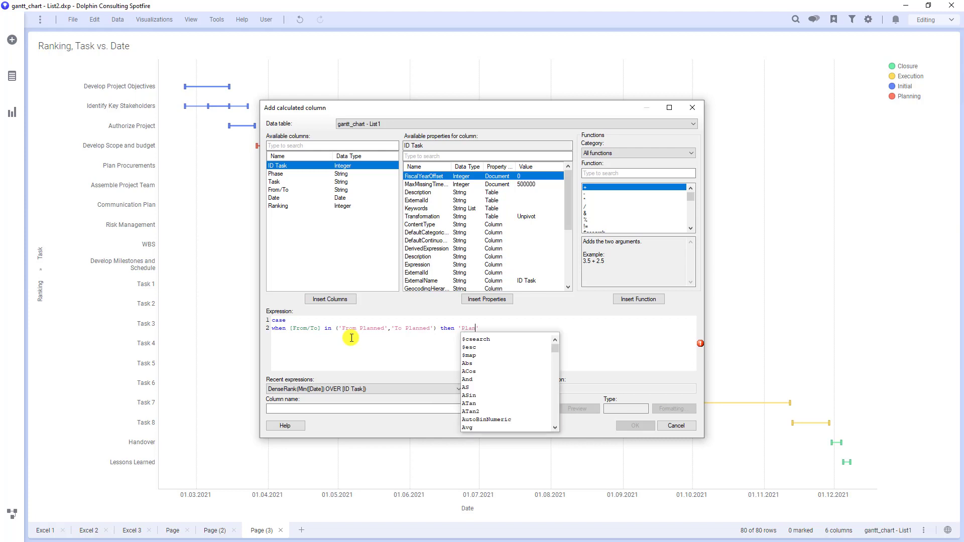
key(Escape)
key(End)
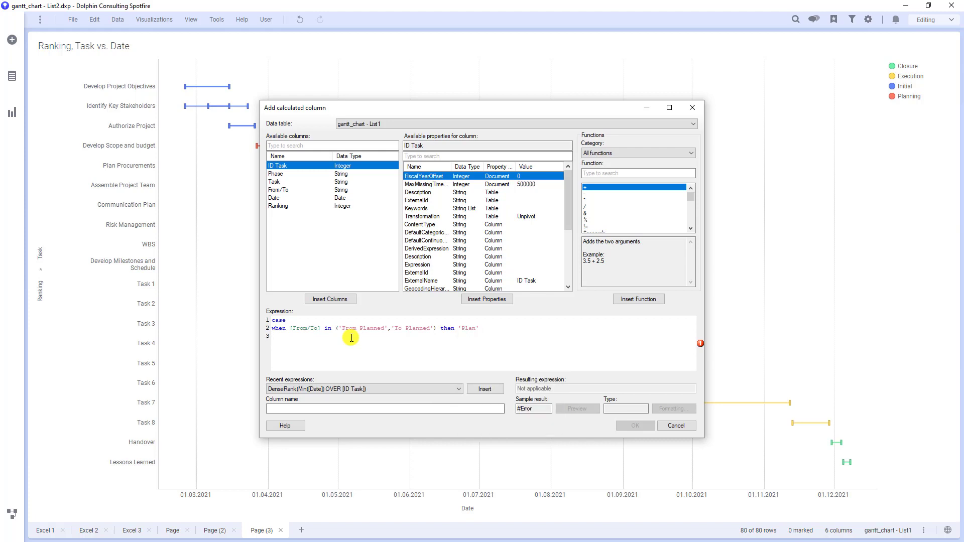
Begin a second when branch in the expression, reusing a copy of [From/To] in (' from the first branch.
text(when)
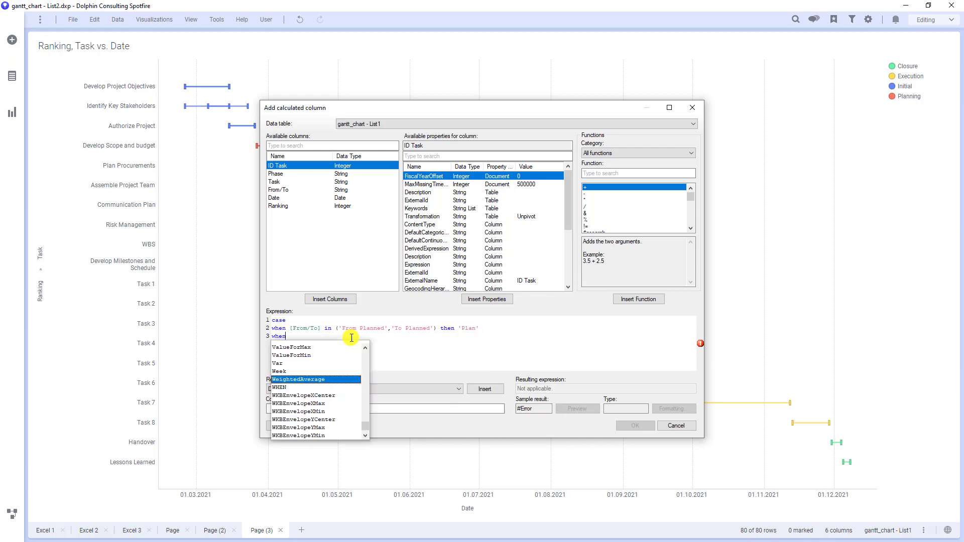
key(Escape)
key(Up)
key(shift+Right)
key(shift+Right)
key(shift+Right)
key(shift+Right)
key(shift+Right)
key(shift+Right)
key(shift+Right)
key(shift+Right)
key(shift+Right)
key(shift+Right)
key(shift+Right)
key(shift+Right)
key(shift+Right)
key(shift+Right)
key(shift+Right)
key(ctrl+c)
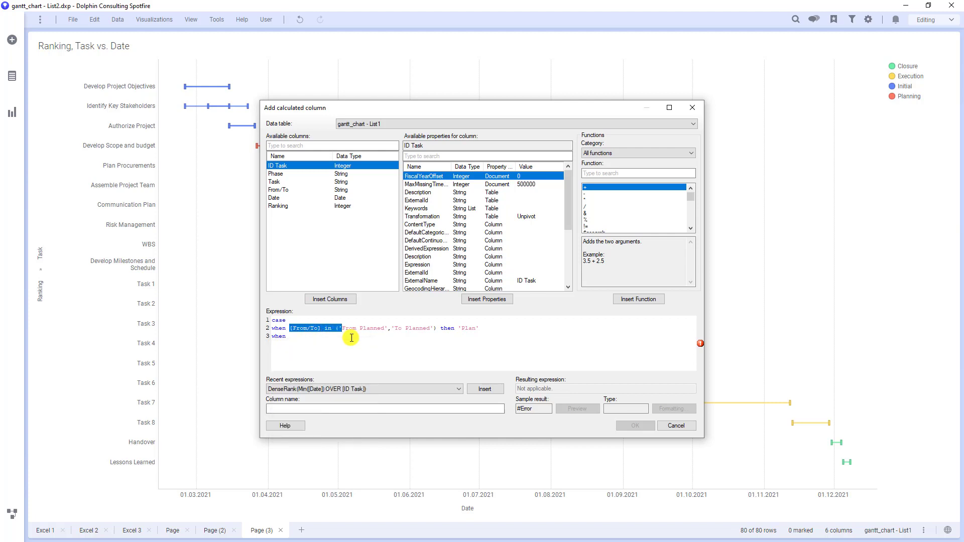
click(352, 338)
key(ctrl+v)
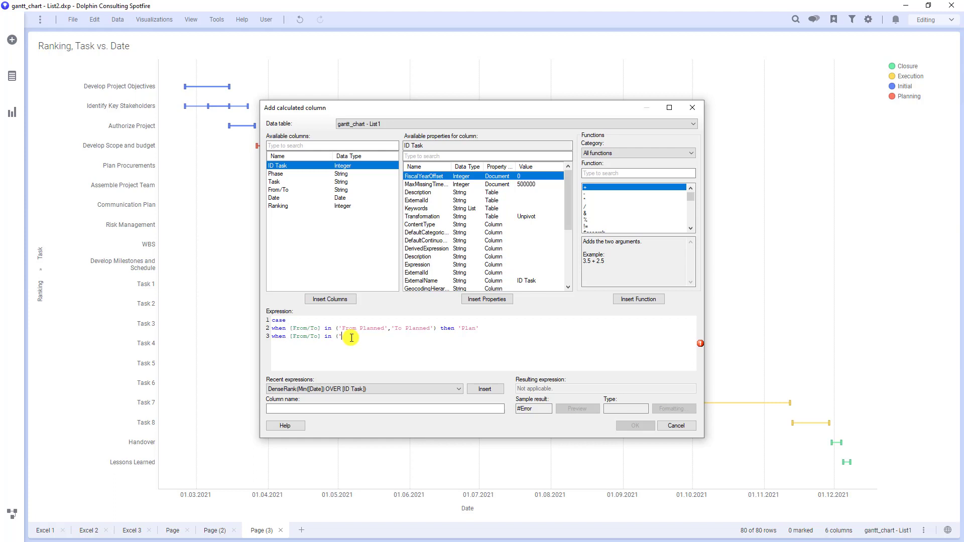
Complete the second condition with the values 'From Actual','To Actual' and the result then 'Actual'.
text(From)
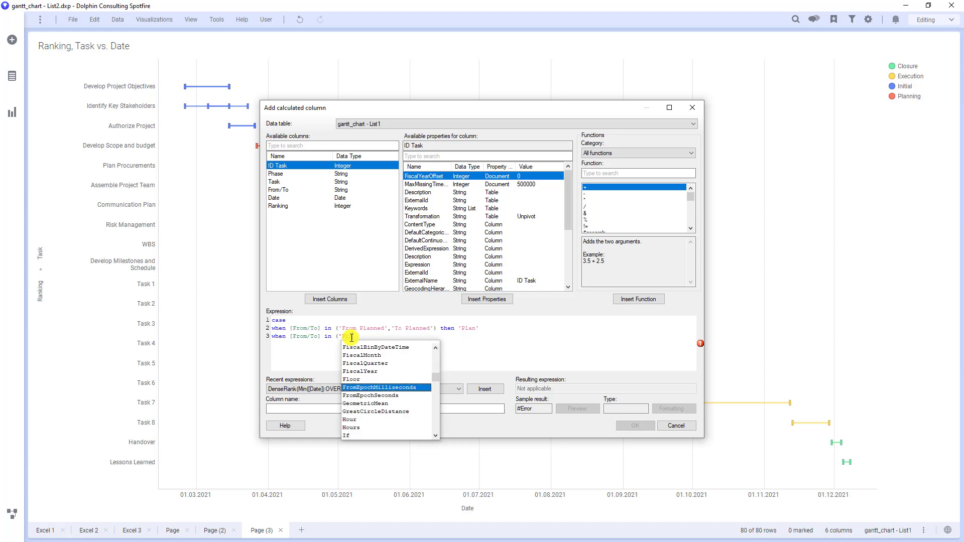
text( Actual)
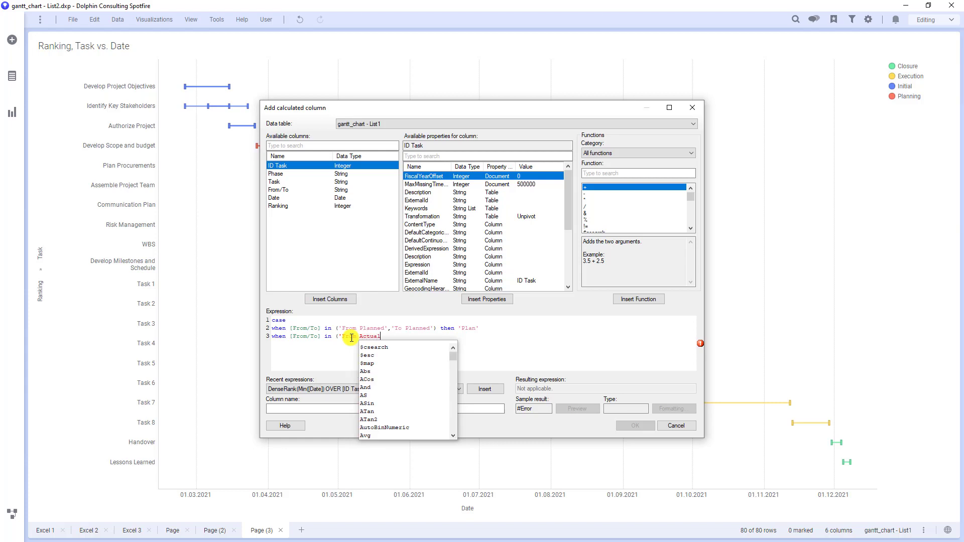
text(', ')
key(BackSpace)
text(Actual','To )
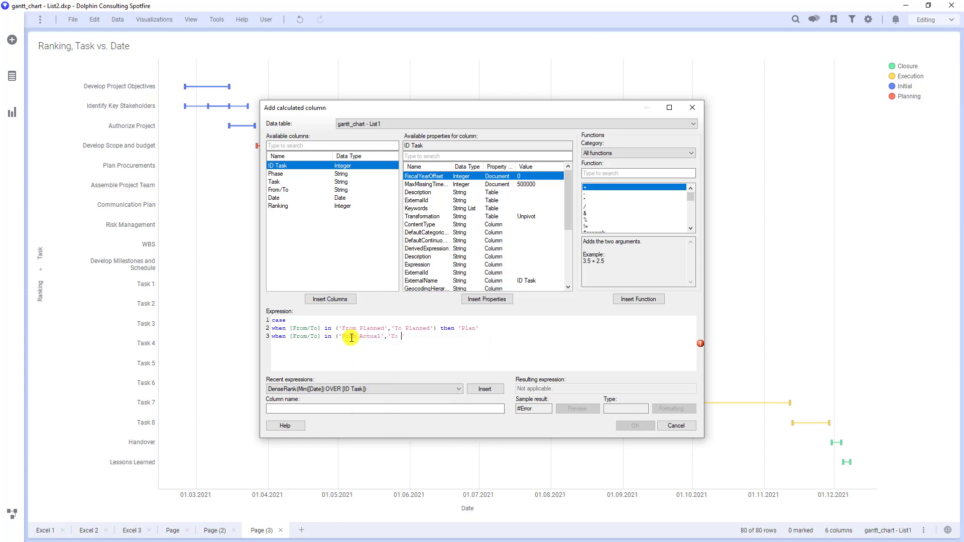
text(Actual)
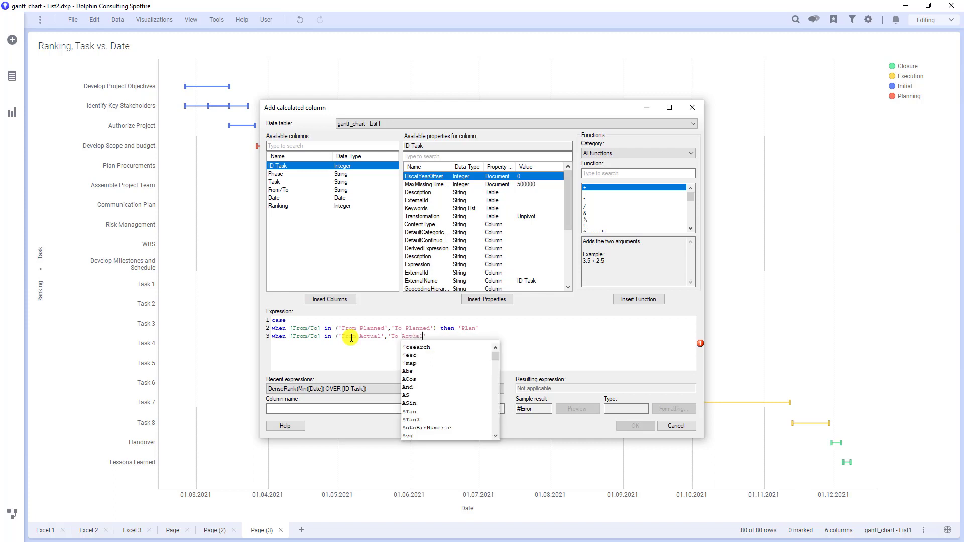
text('))
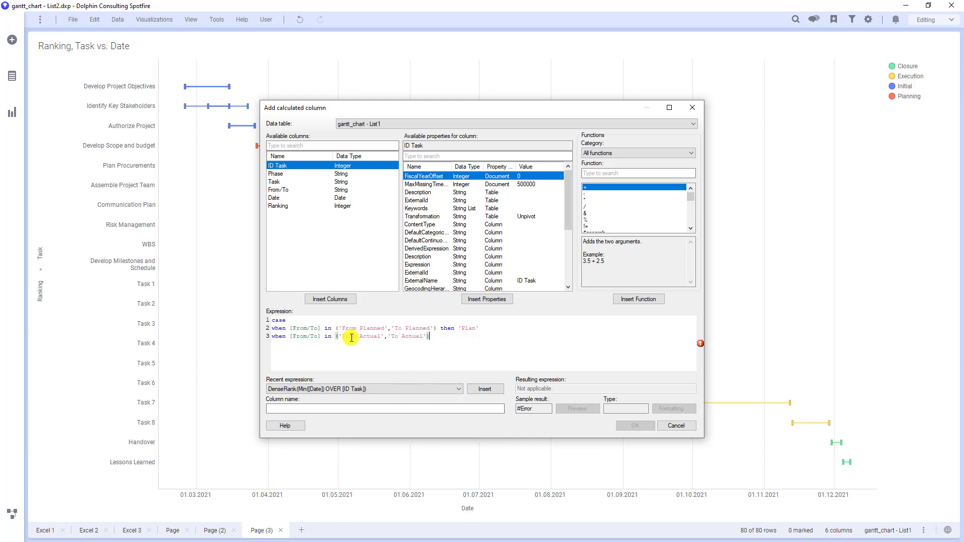
text( then 'Ac)
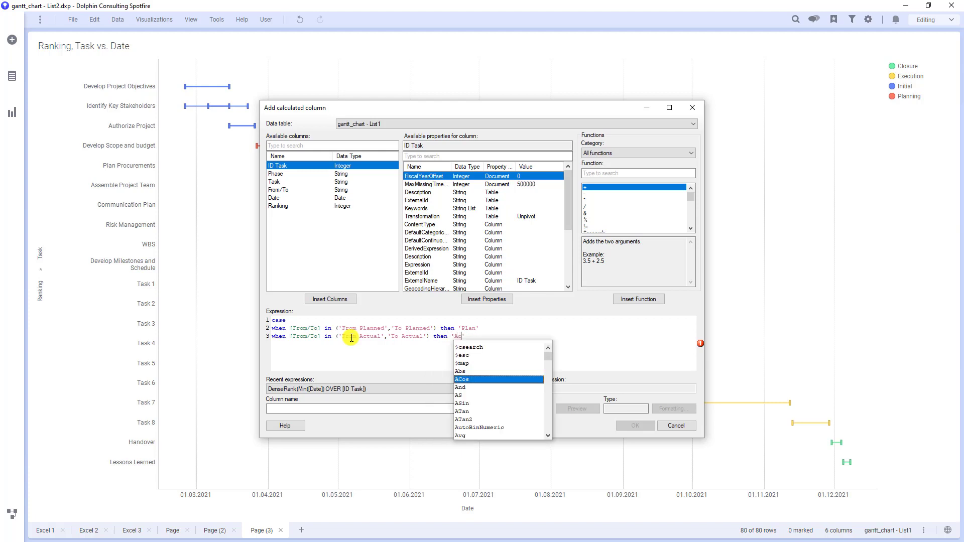
text(tual')
key(Return)
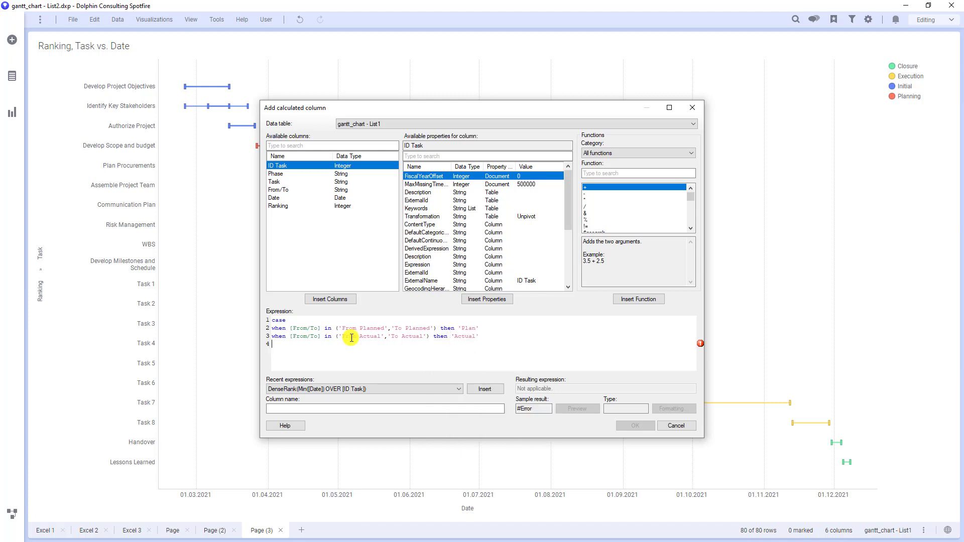
Close the case expression with end, name the column "Plan or Actual" and create it.
text(end)
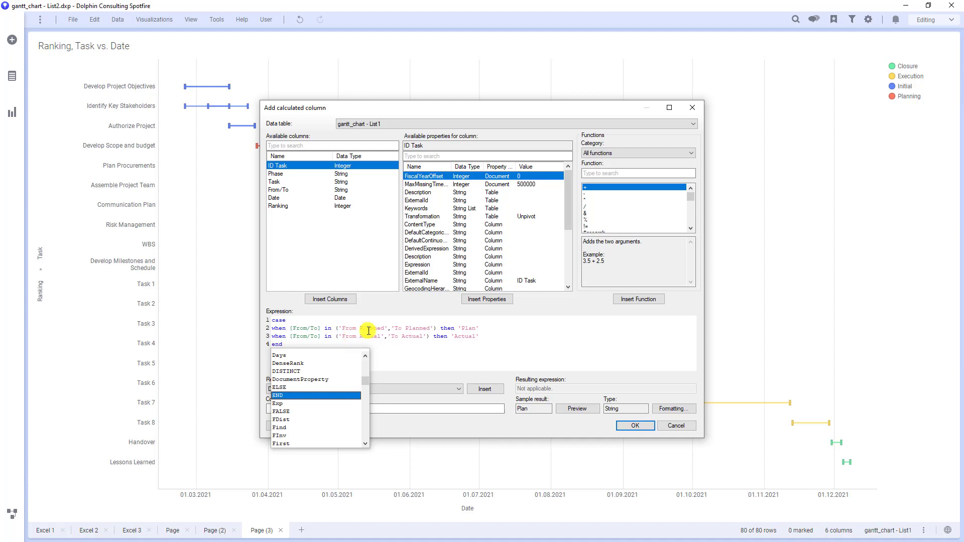
click(420, 409)
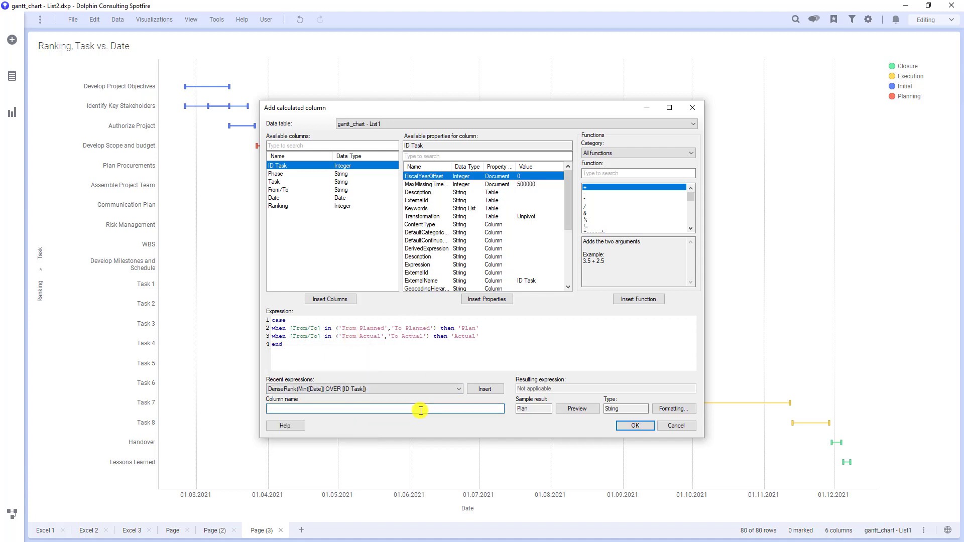
text(Plan or Actual)
click(632, 426)
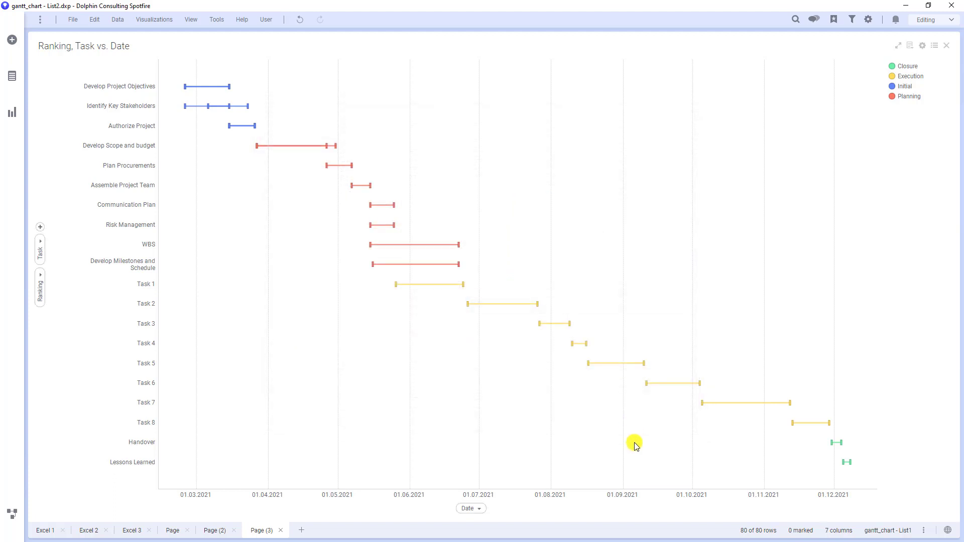
Add the Plan or Actual column to the chart's Y-axis after Ranking and Task.
right_click(243, 258)
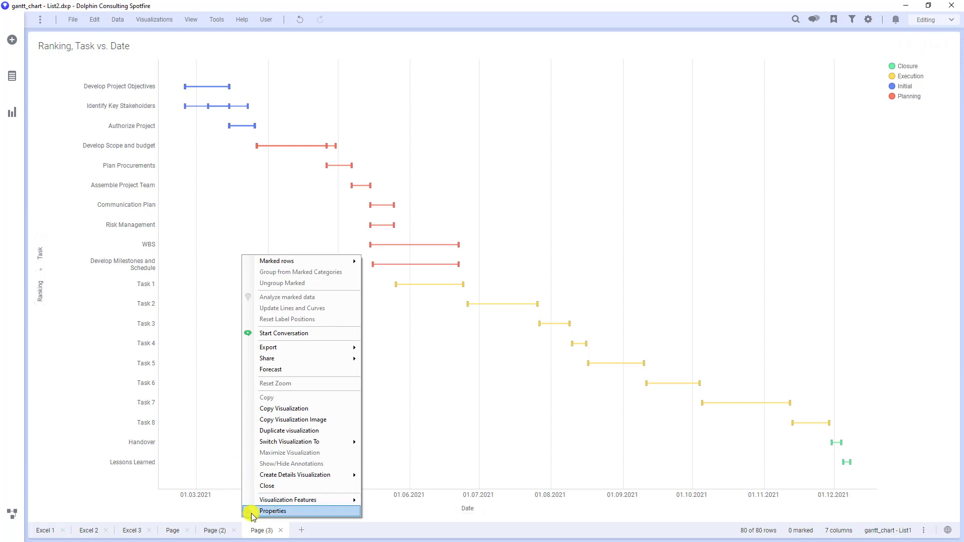
click(272, 511)
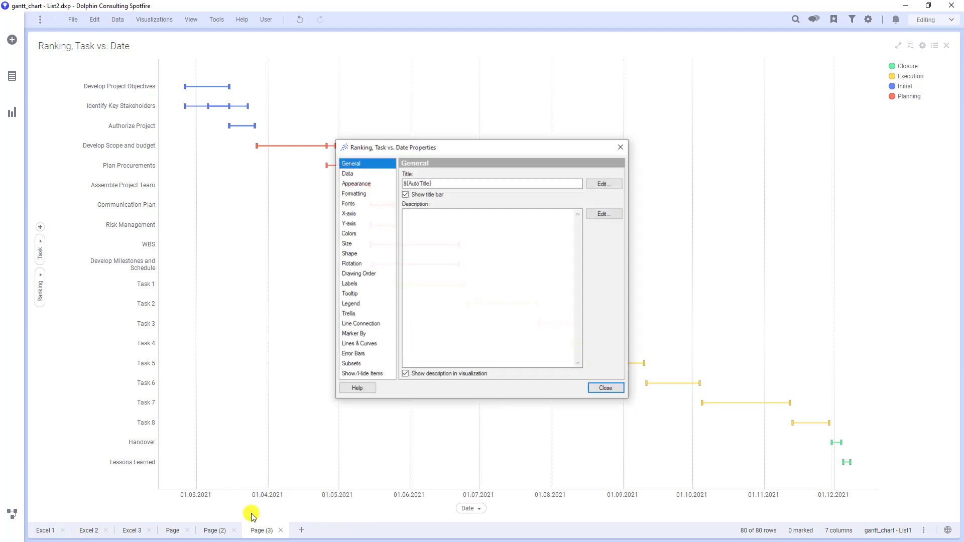
click(368, 225)
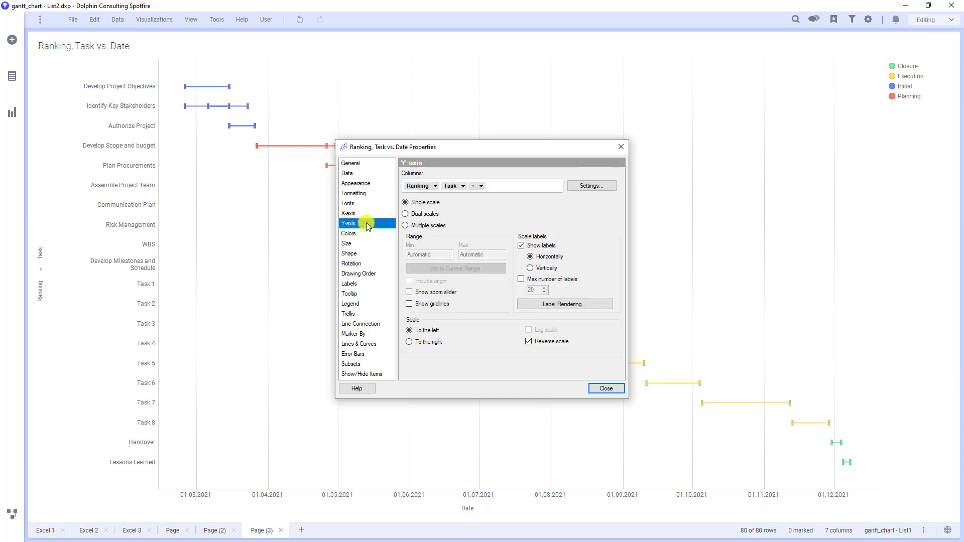
click(483, 186)
click(494, 286)
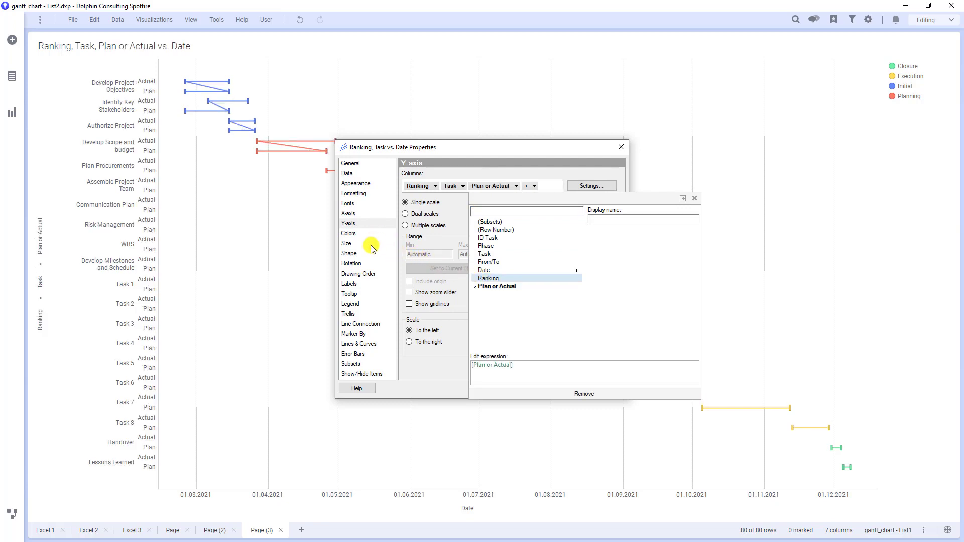
Color the chart by Plan or Actual instead of Phase.
click(359, 236)
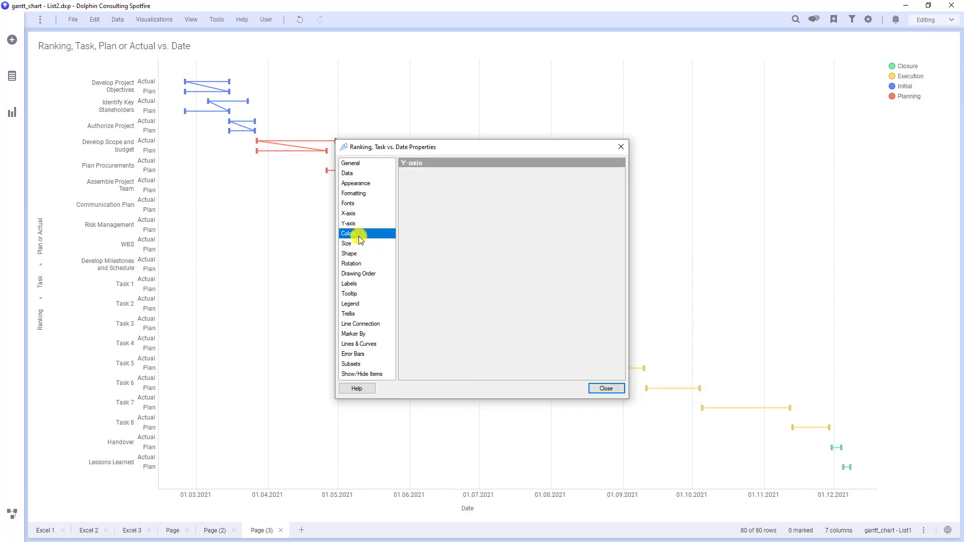
click(430, 185)
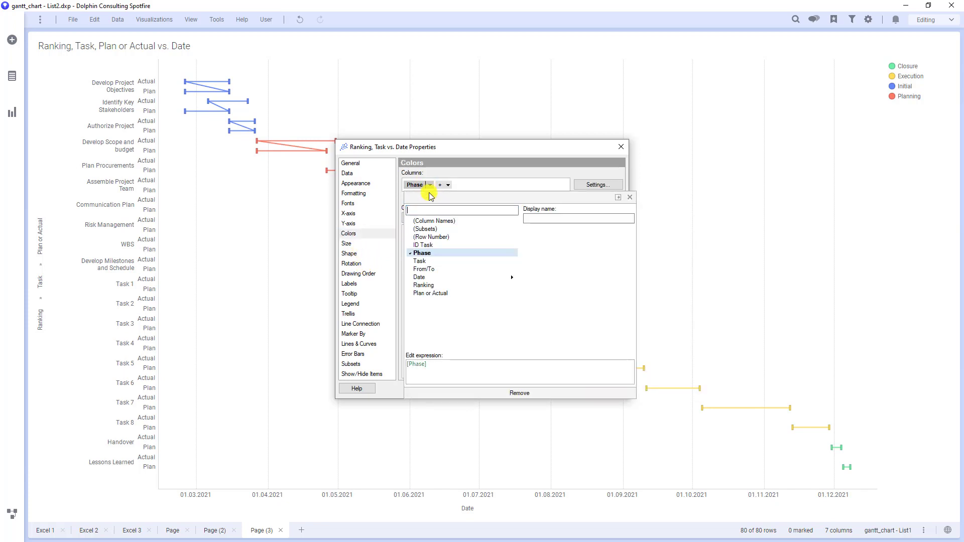
click(422, 292)
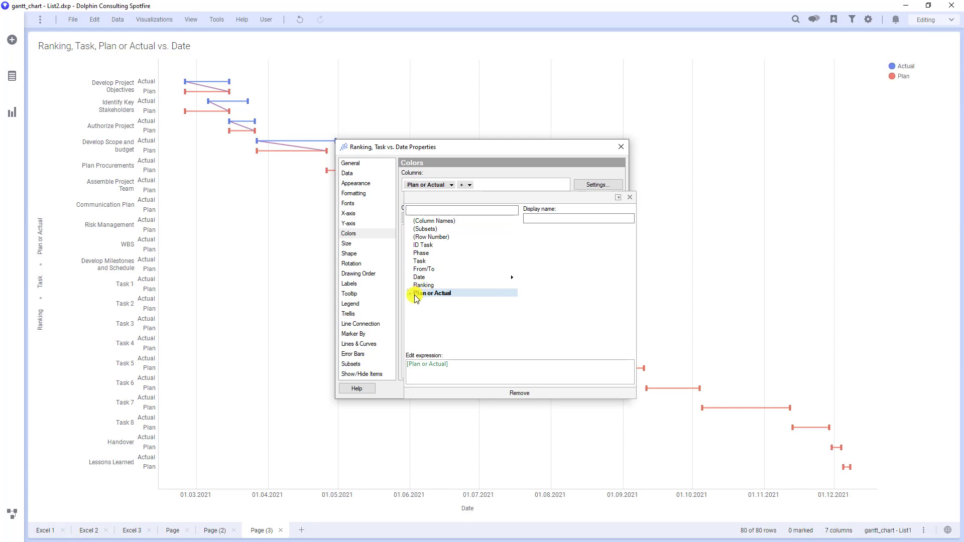
click(395, 200)
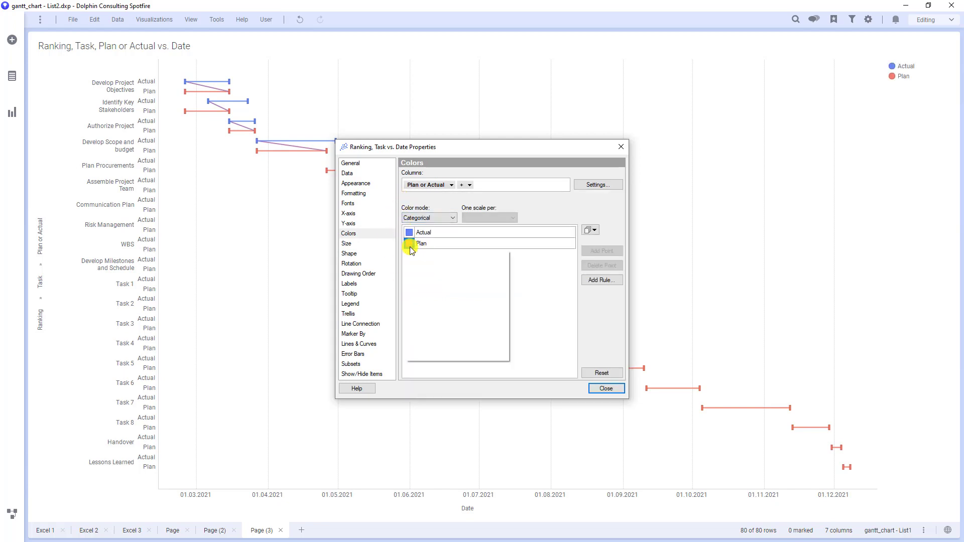
Set the color of the Plan category to orange.
click(409, 246)
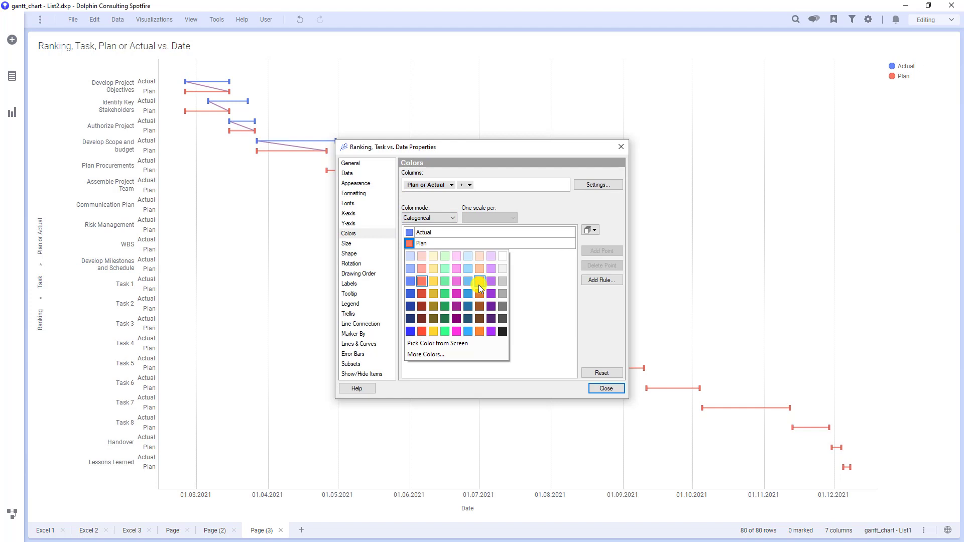
click(479, 283)
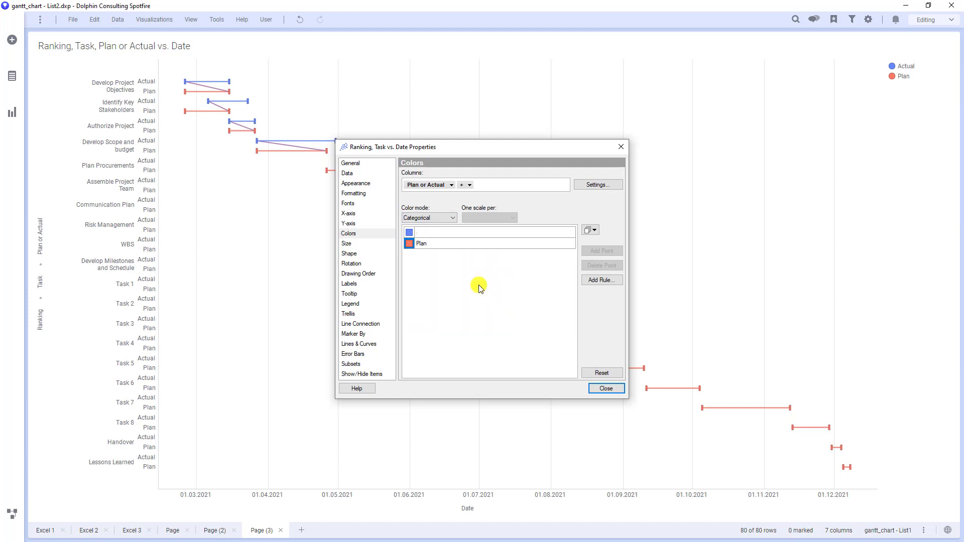
Set the color of the Actual category to purple.
click(413, 234)
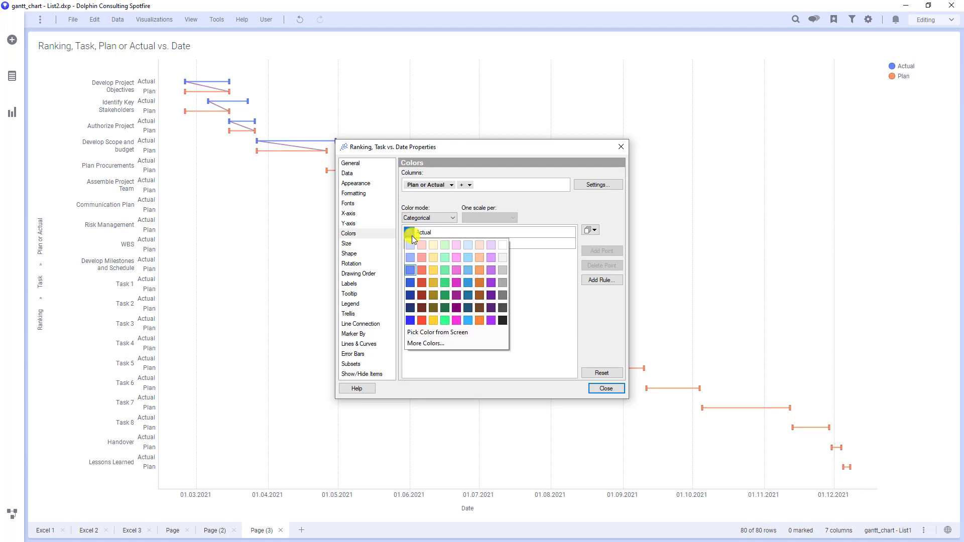
click(492, 282)
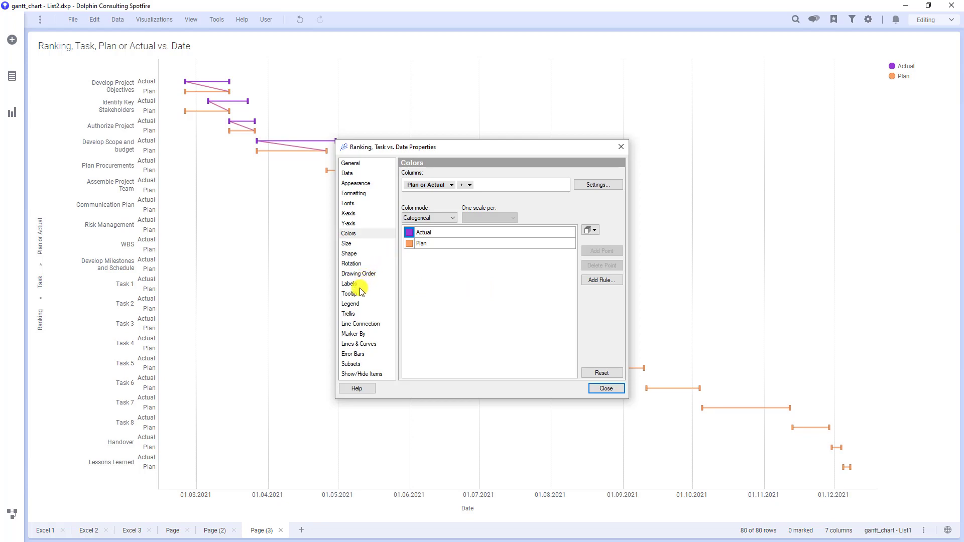
Add Plan or Actual after ID Task to the columns that draw a separate connection line per value.
click(359, 325)
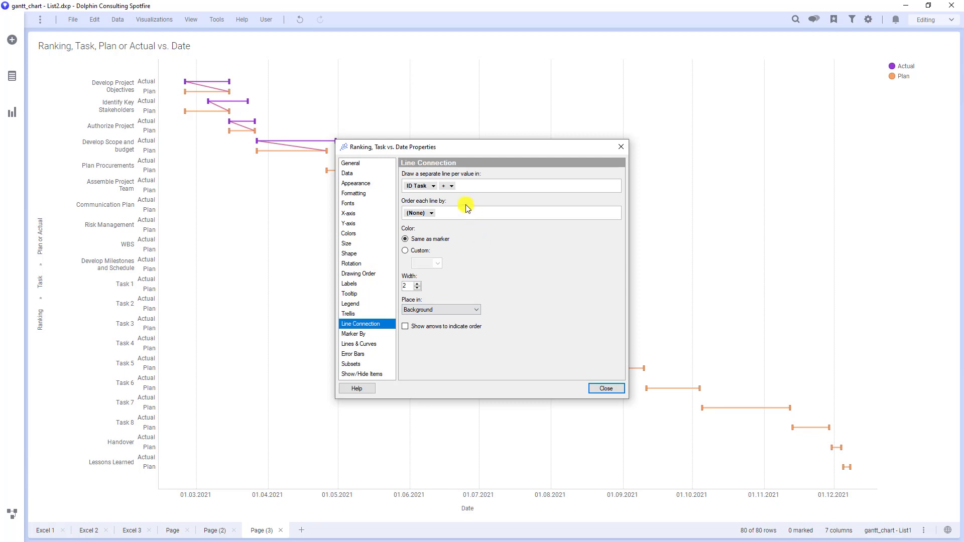
click(452, 186)
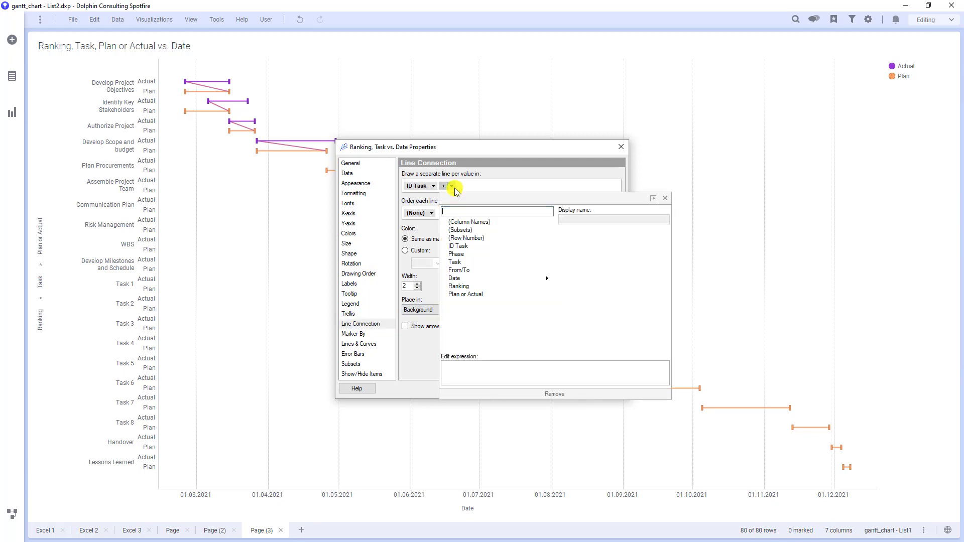
click(460, 296)
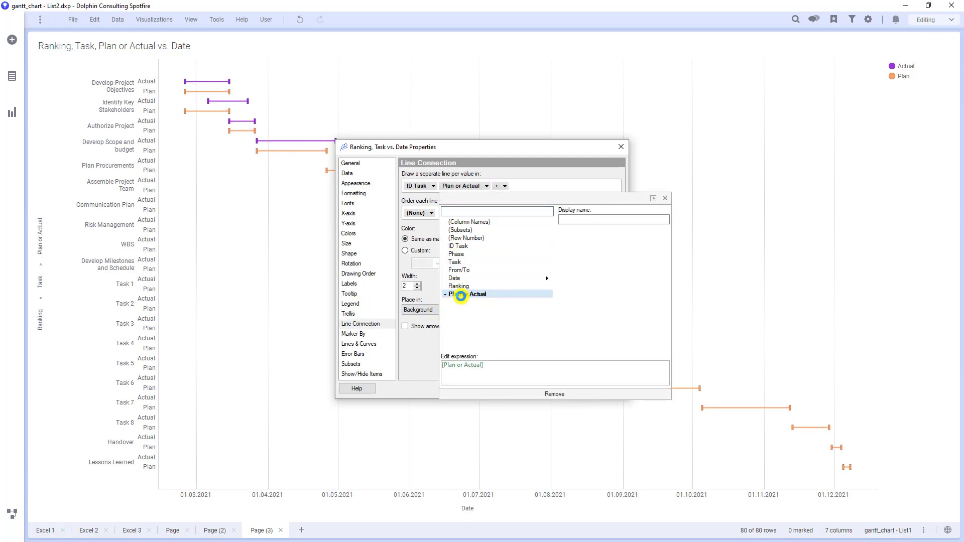
click(560, 186)
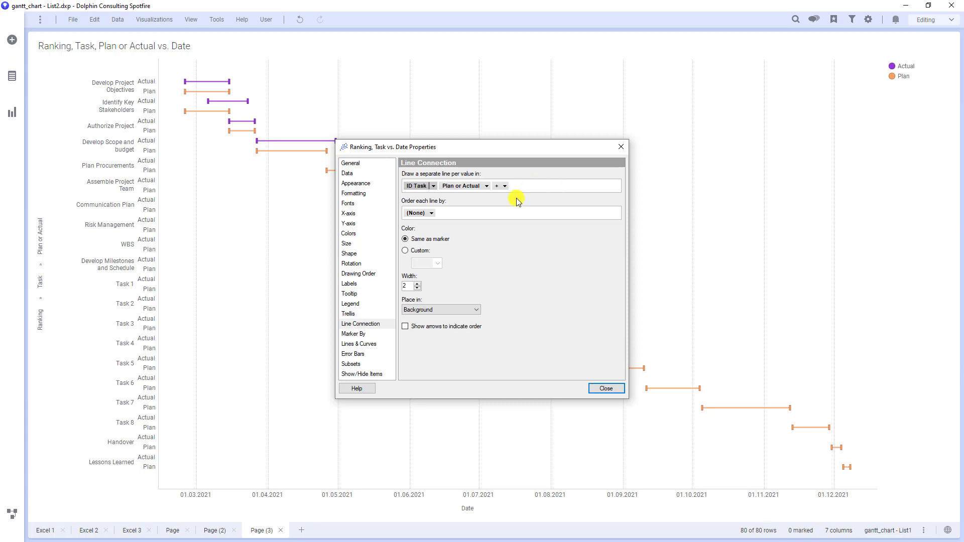
Set the connection line width to 6 and close the chart properties.
click(416, 284)
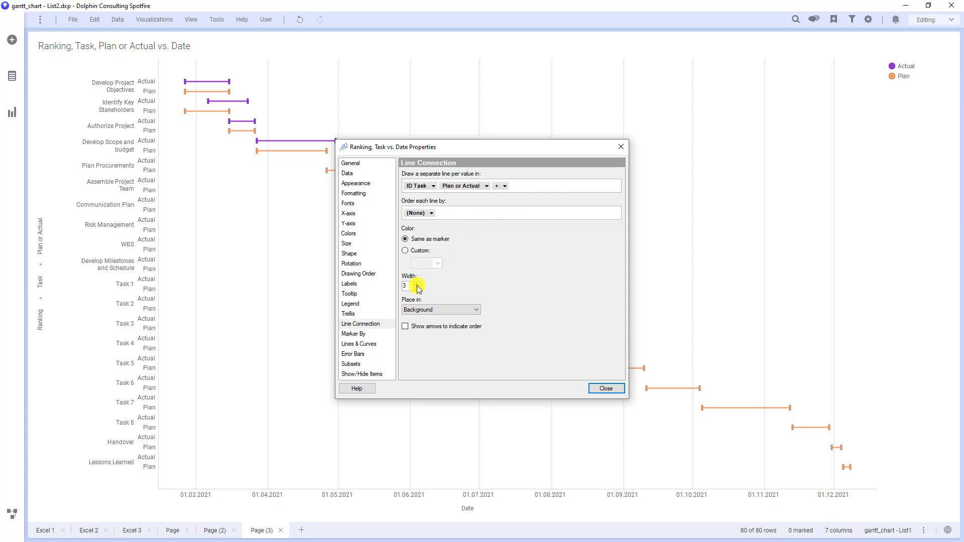
click(417, 283)
click(417, 284)
click(417, 284)
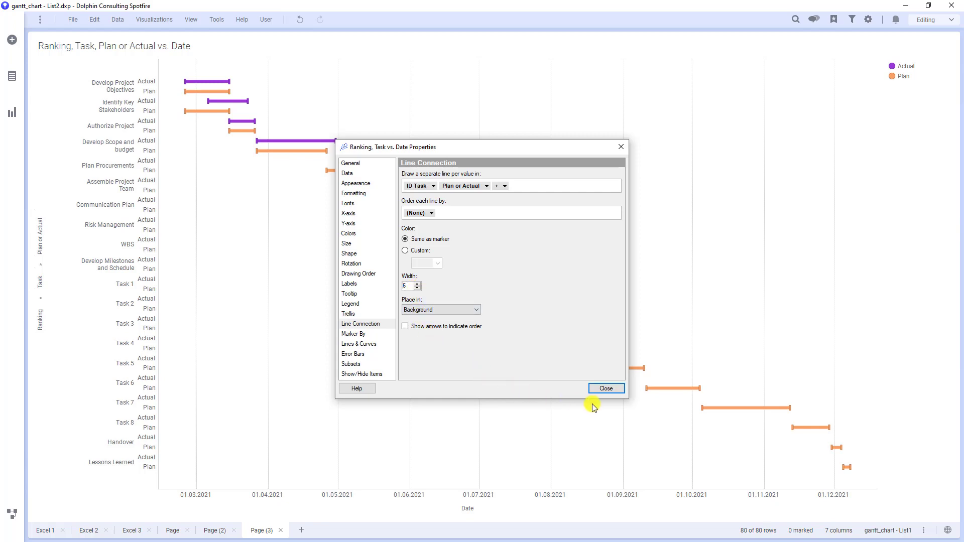
click(607, 388)
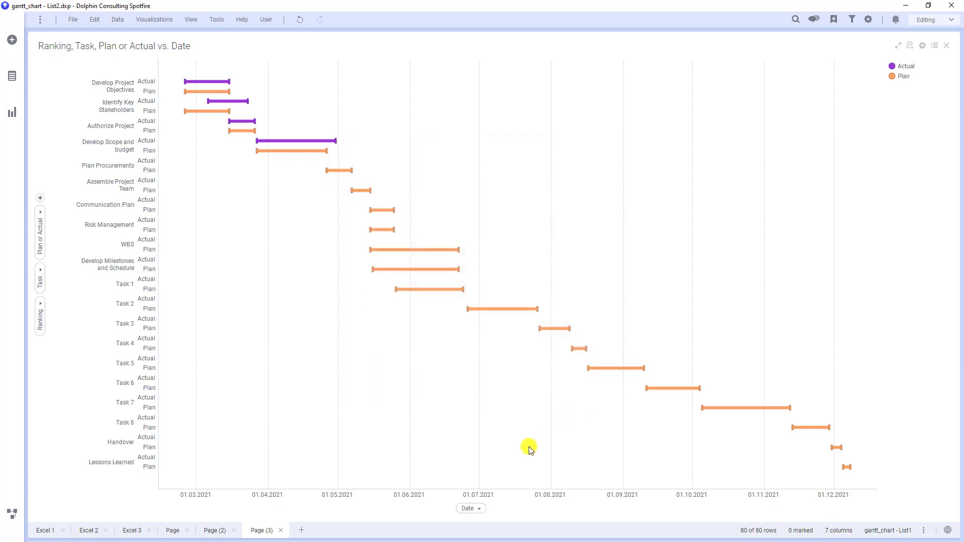
Duplicate Page (3) and remove Plan or Actual from the copied chart's Y-axis.
right_click(267, 528)
click(289, 432)
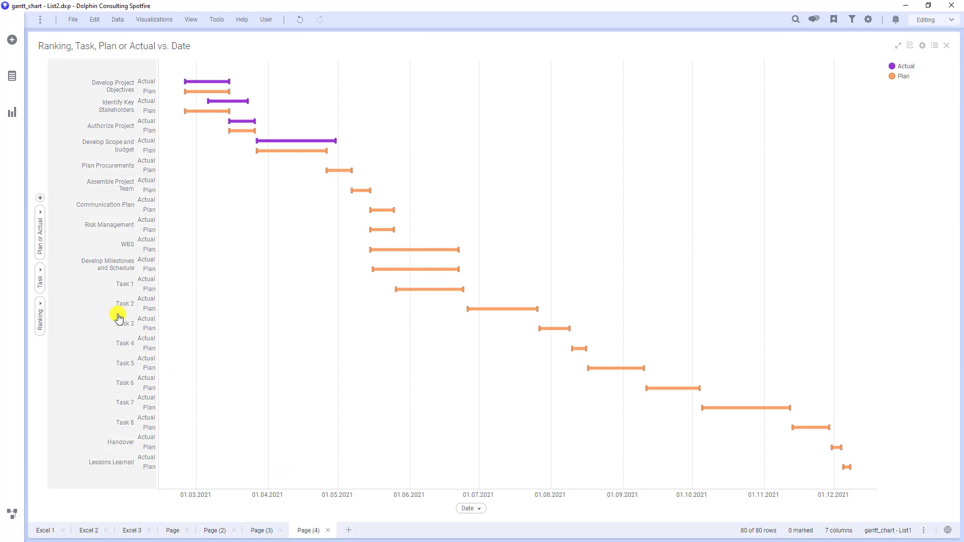
right_click(41, 234)
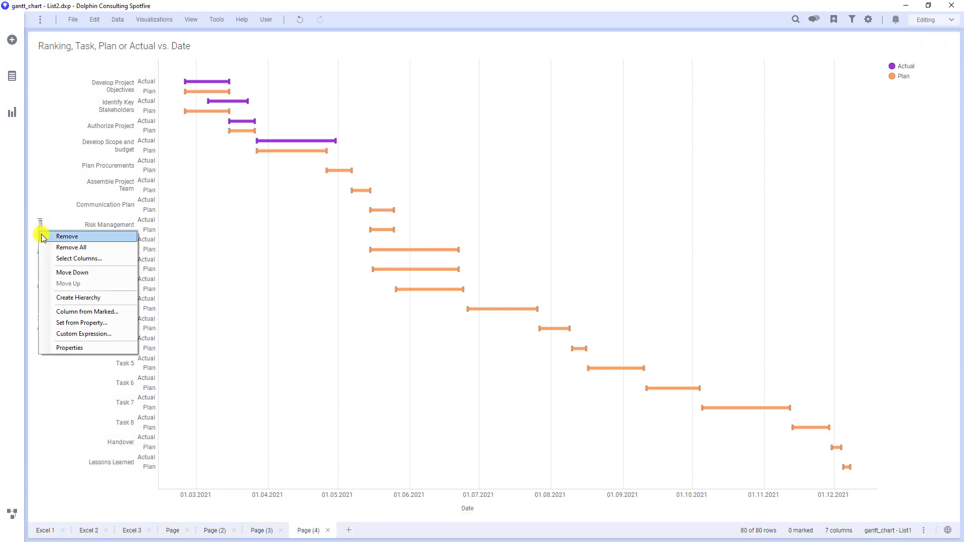
click(67, 236)
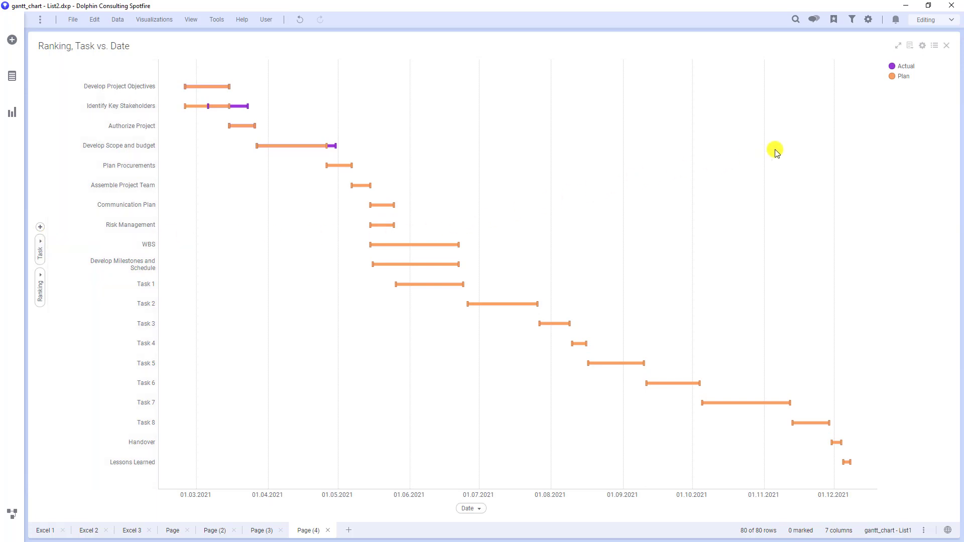
Remove Plan or Actual from the copied chart's line connection, keeping only ID Task.
click(924, 46)
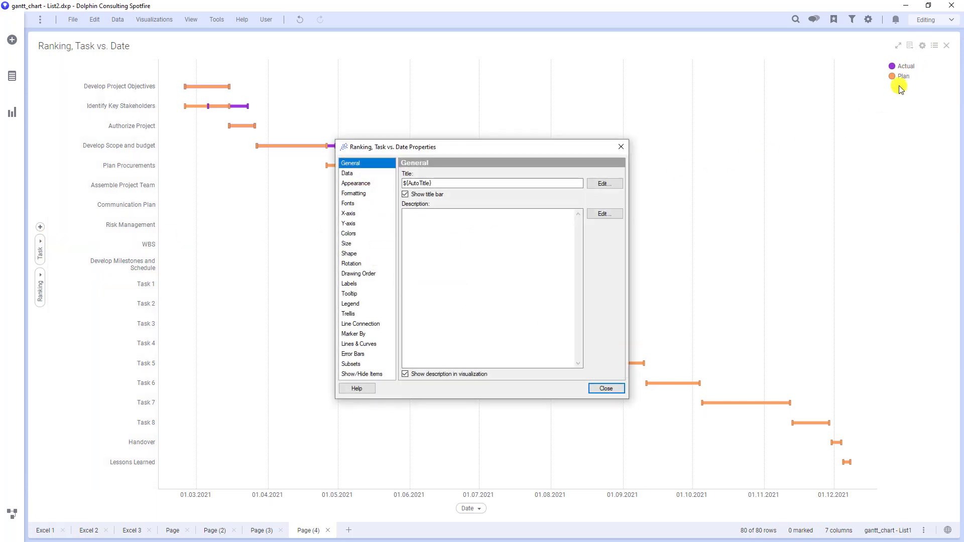
click(366, 323)
right_click(473, 186)
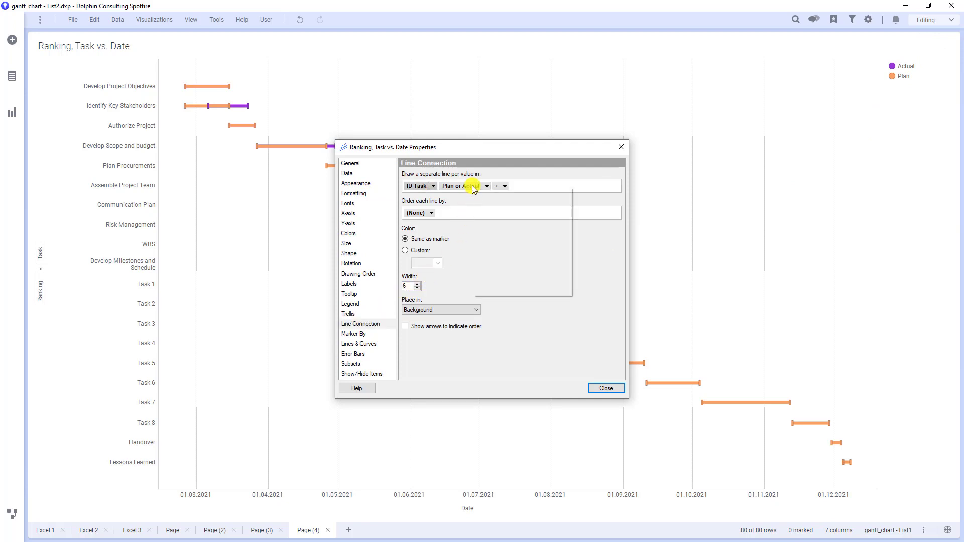
click(485, 192)
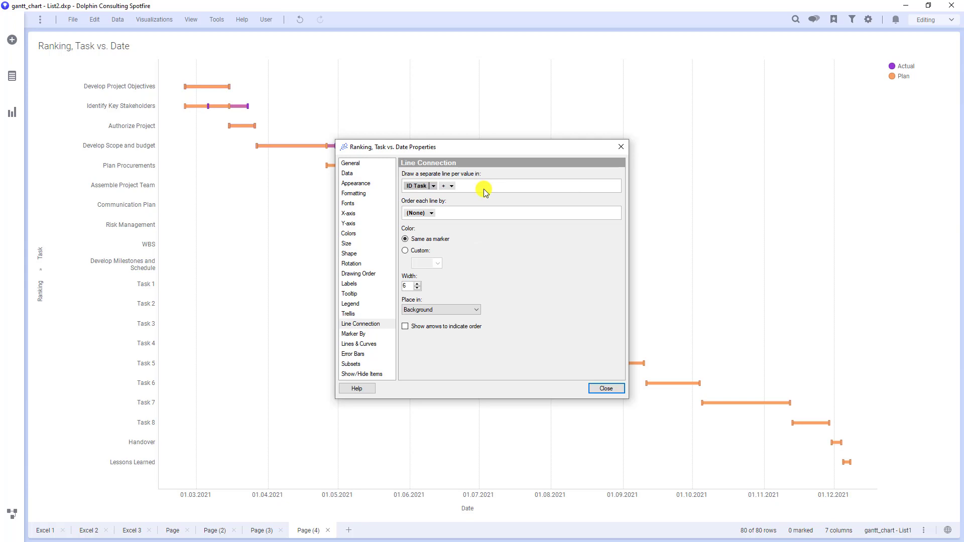
Set the markers' drawing order by the From/To column and close the chart properties.
click(372, 275)
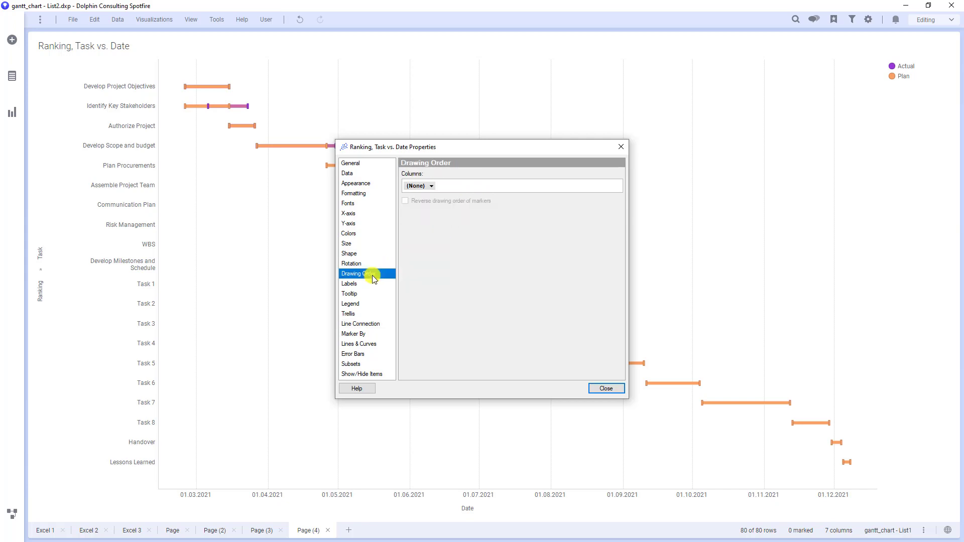
click(433, 186)
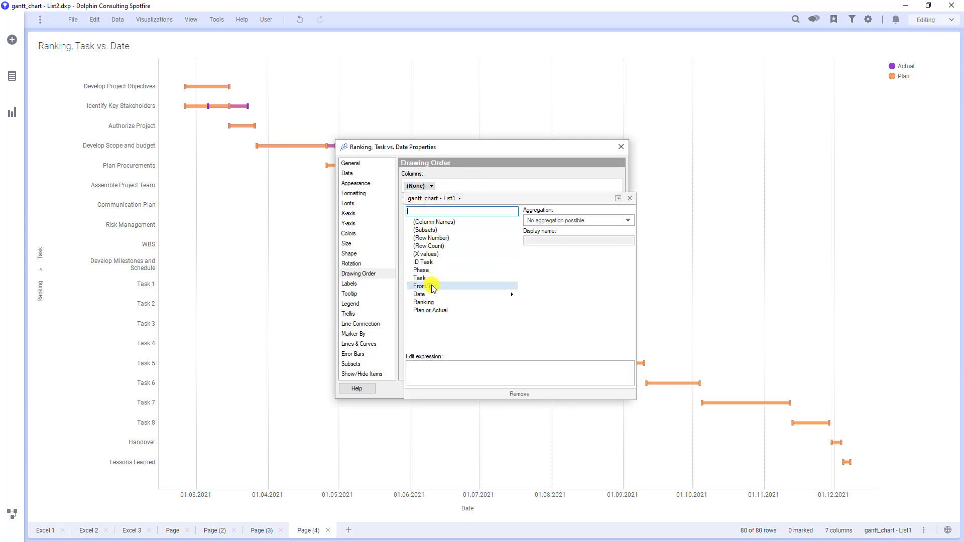
click(425, 286)
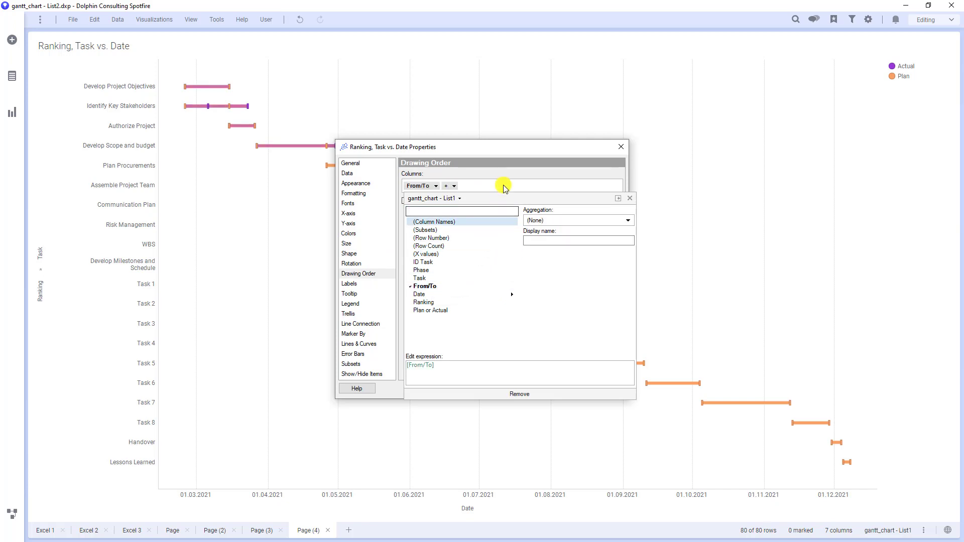
click(505, 186)
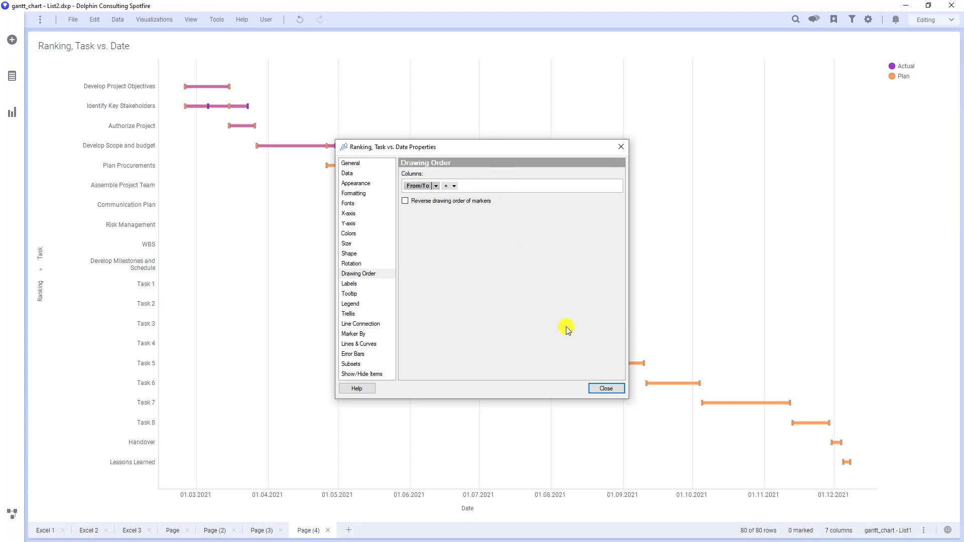
click(606, 388)
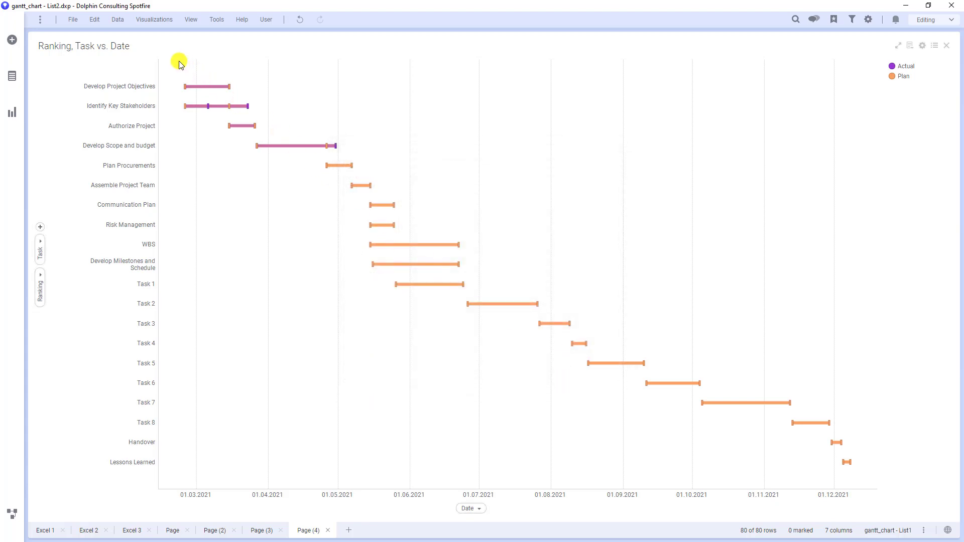
Switch the From/To column to a custom sort order in the column properties and open its value order for configuration.
click(118, 20)
click(150, 211)
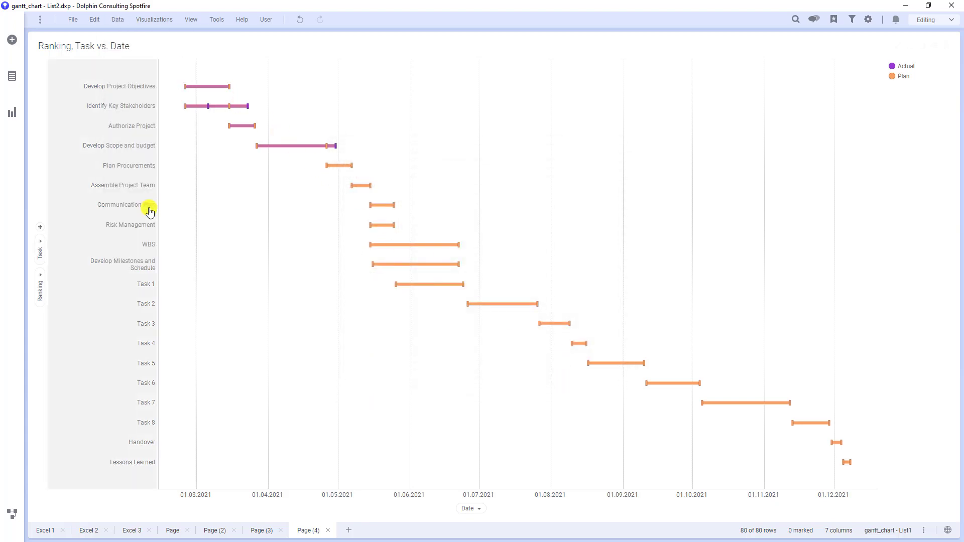
click(329, 203)
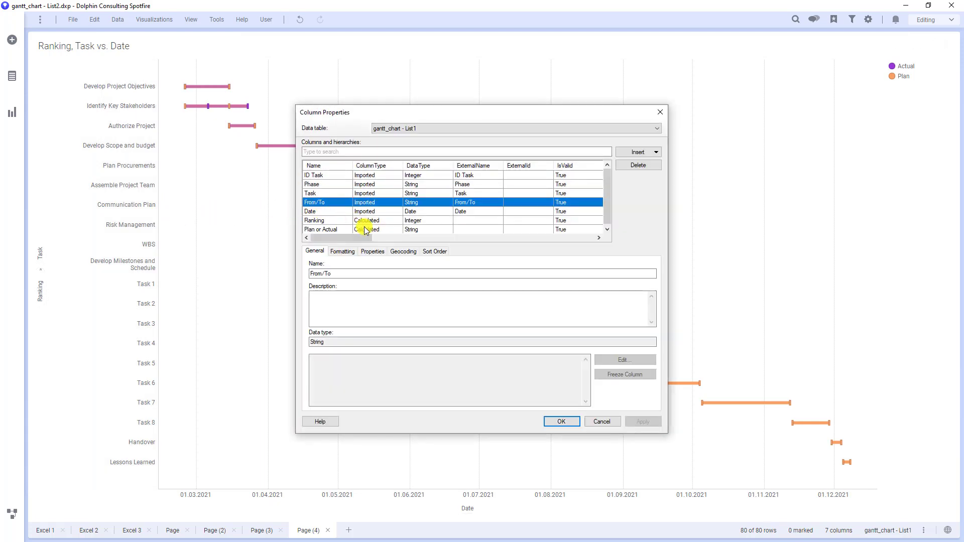
click(439, 253)
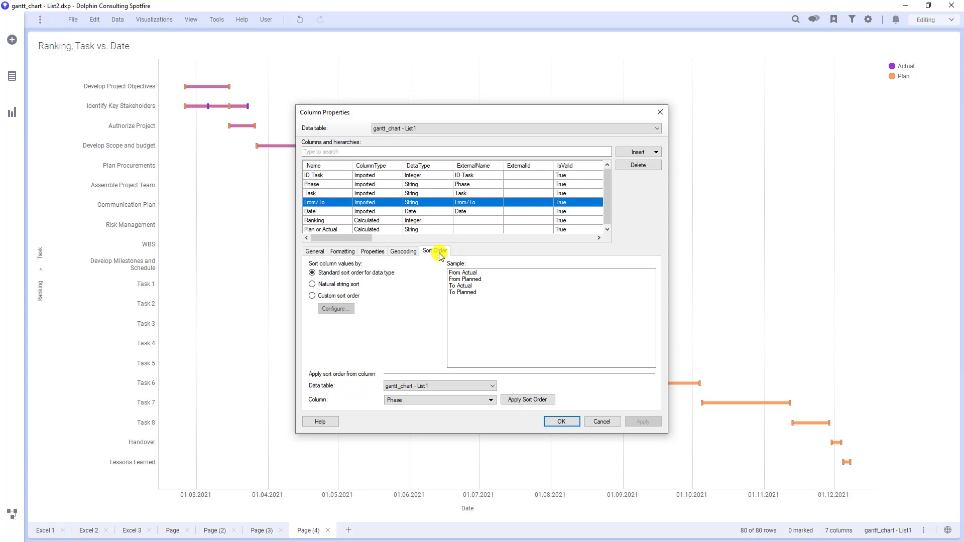
click(334, 297)
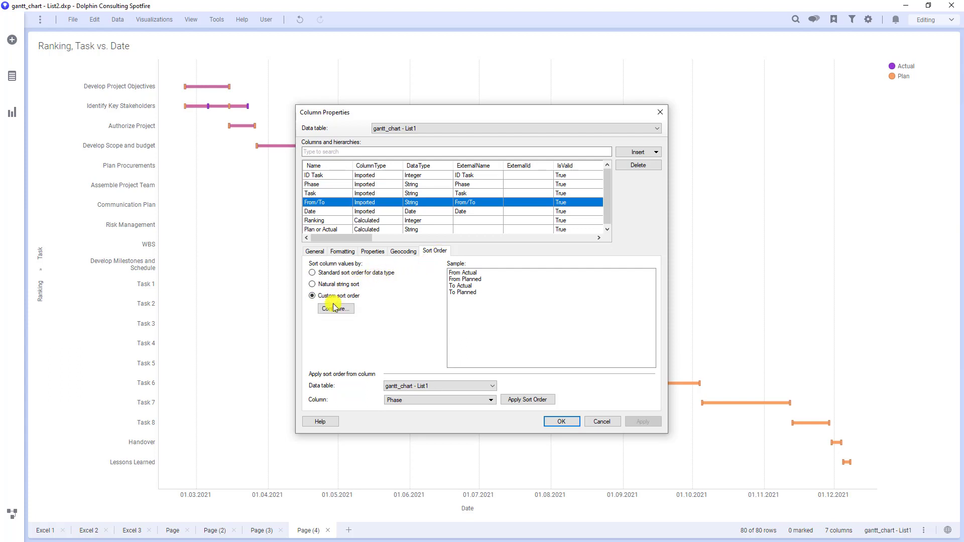
click(335, 309)
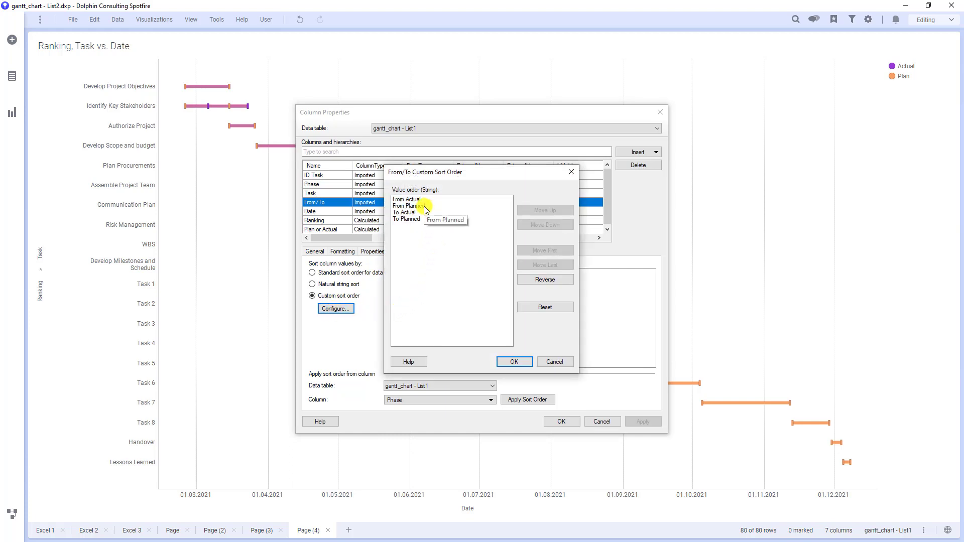
Order the From/To values as From Planned, To Planned, From Actual, To Actual and apply the sort order.
click(425, 207)
click(524, 211)
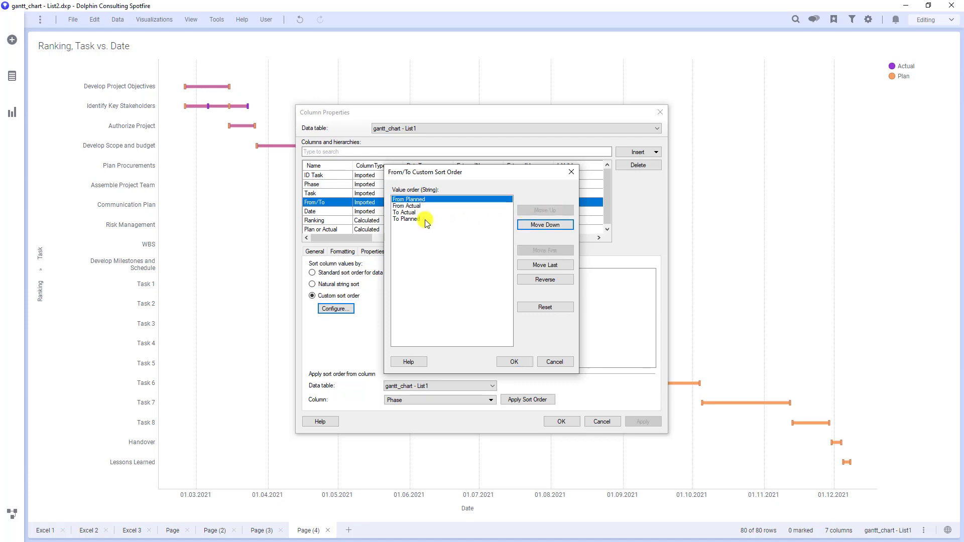
click(425, 219)
click(531, 213)
click(531, 213)
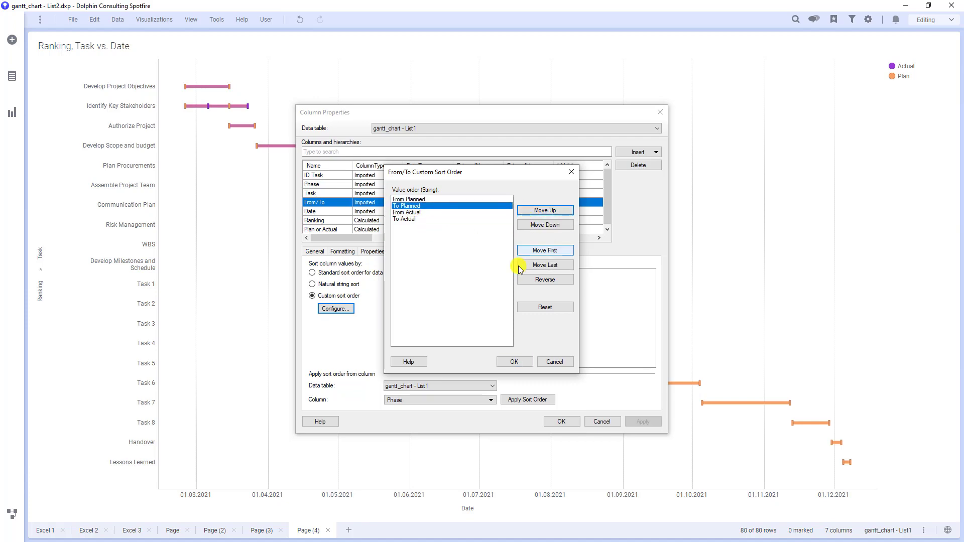
click(516, 362)
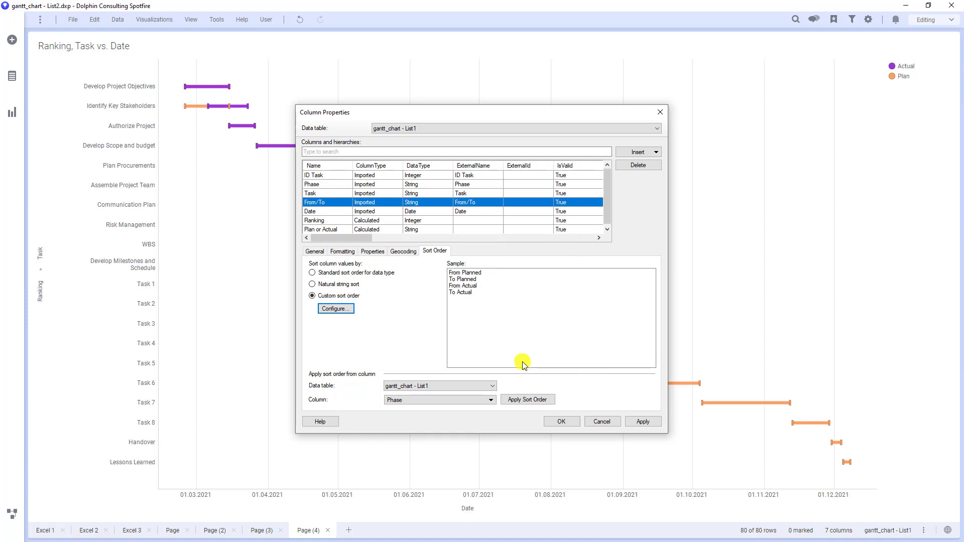
click(642, 422)
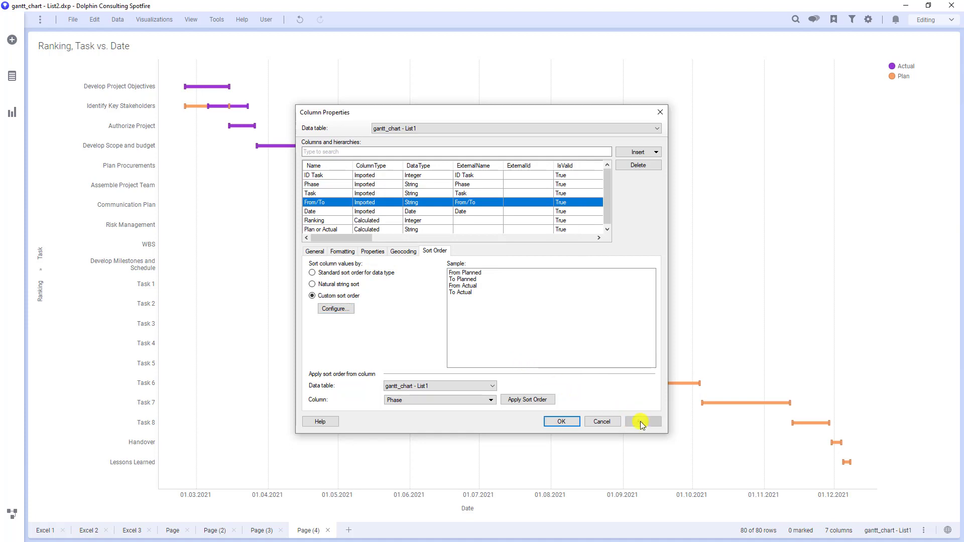
click(570, 426)
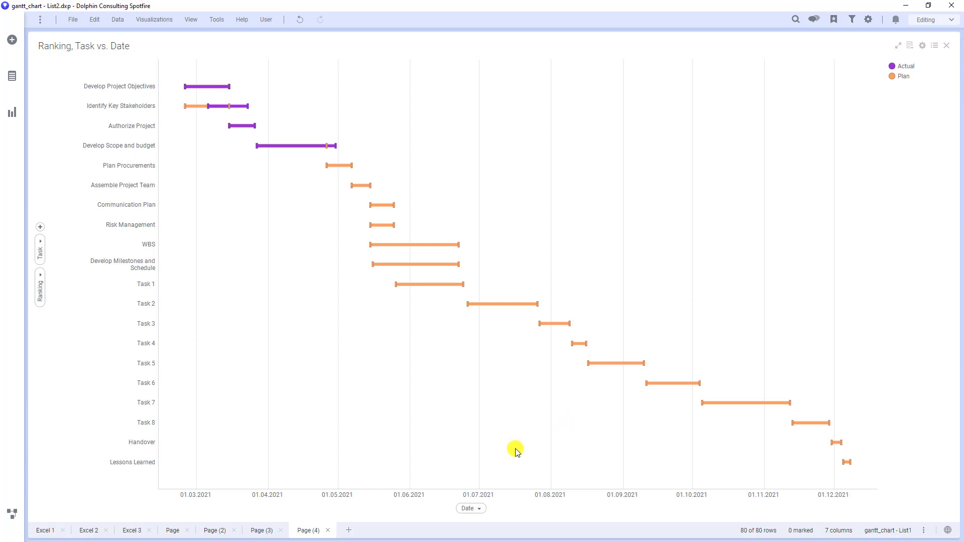
Duplicate Page (4) and reverse the drawing order of markers in the copied chart.
right_click(308, 531)
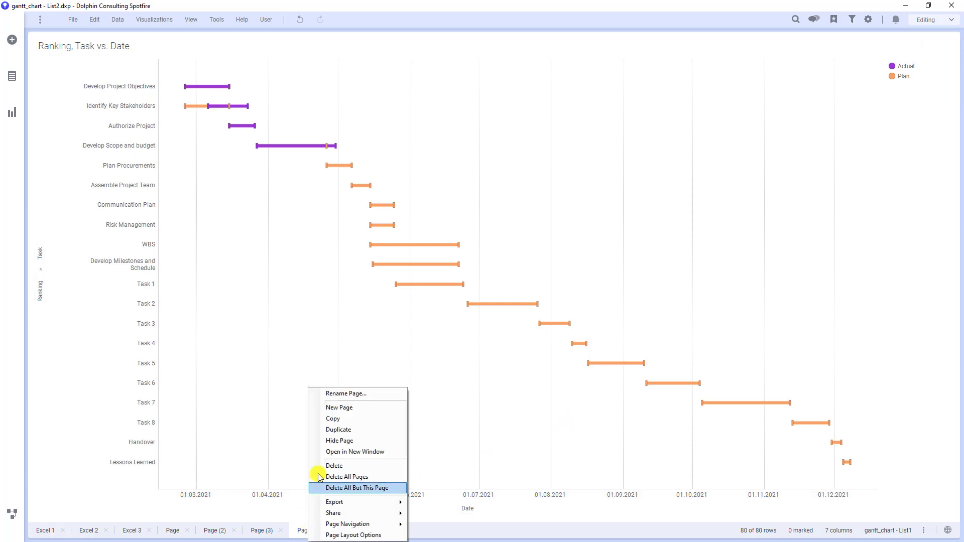
click(334, 430)
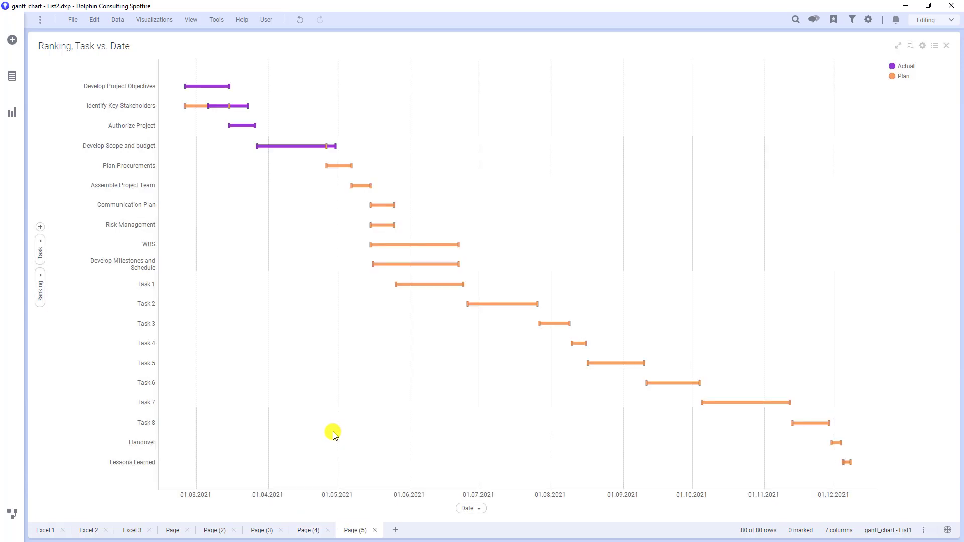
click(922, 46)
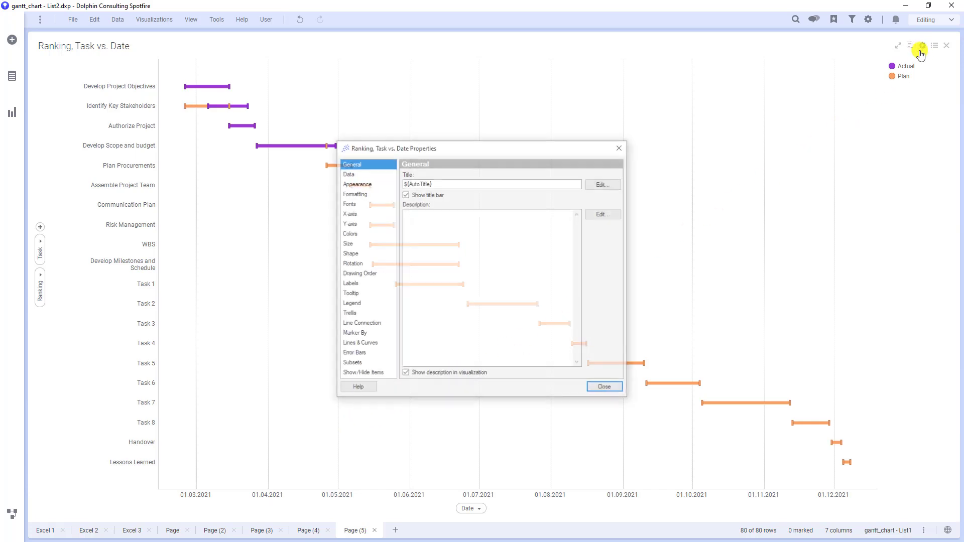
click(354, 275)
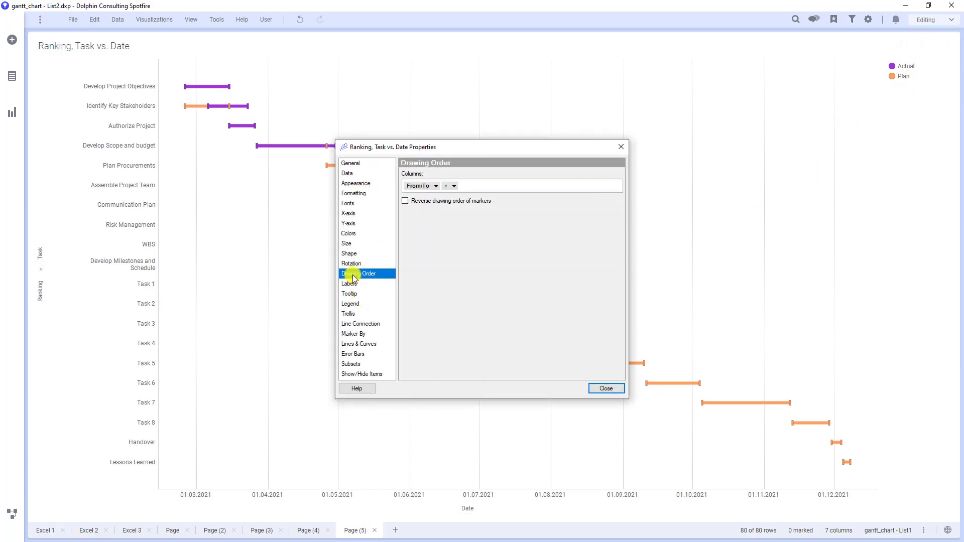
click(406, 201)
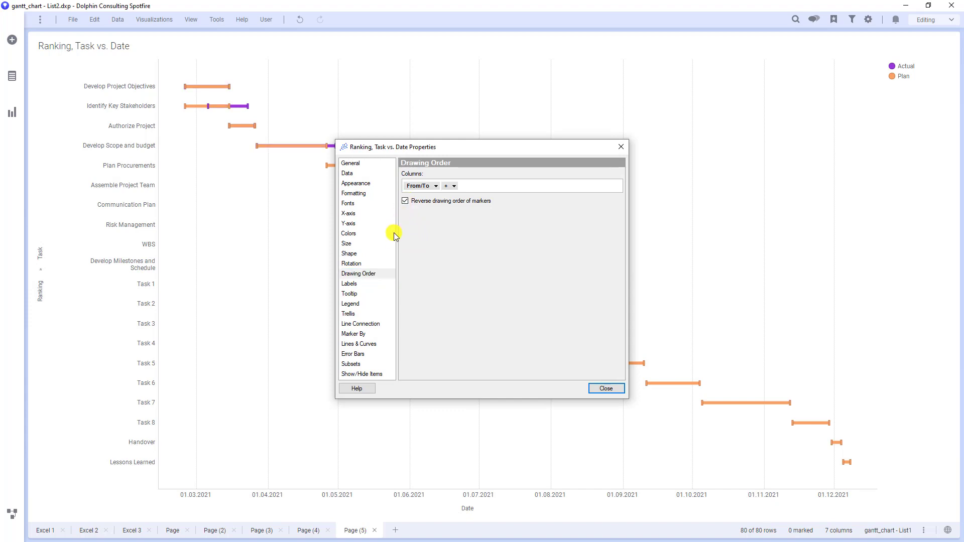
Color the Actual markers red and the Plan markers green in the Page (5) chart, and close its properties.
click(364, 235)
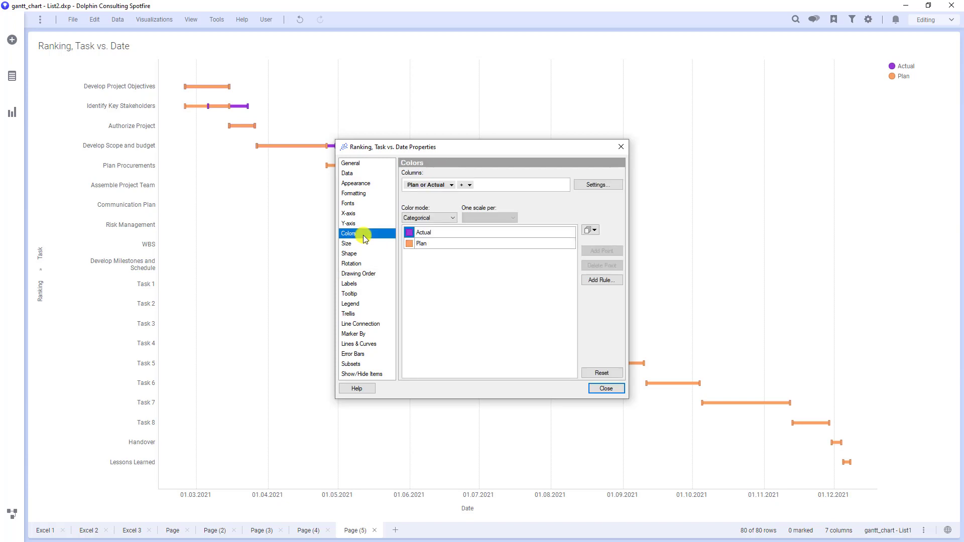
click(409, 232)
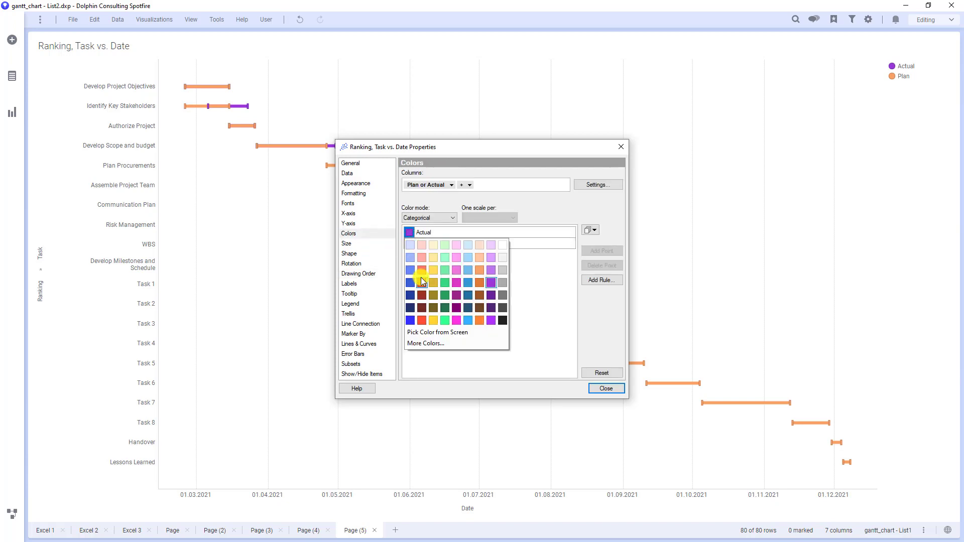
click(422, 283)
click(407, 246)
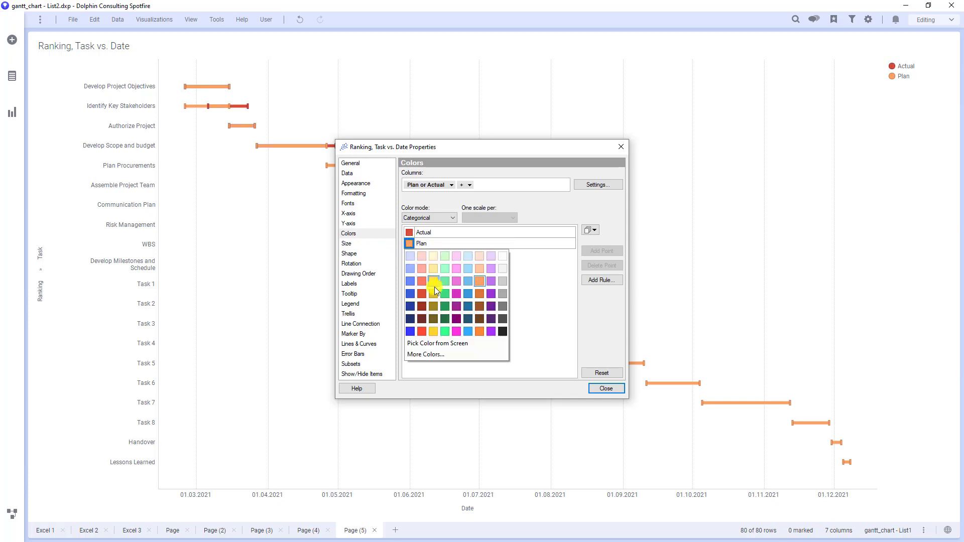
click(448, 308)
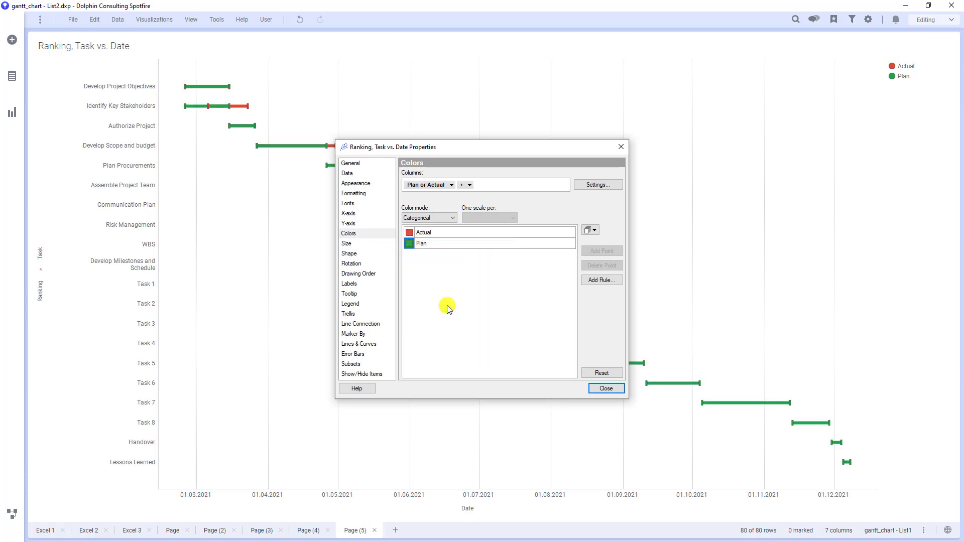
click(597, 389)
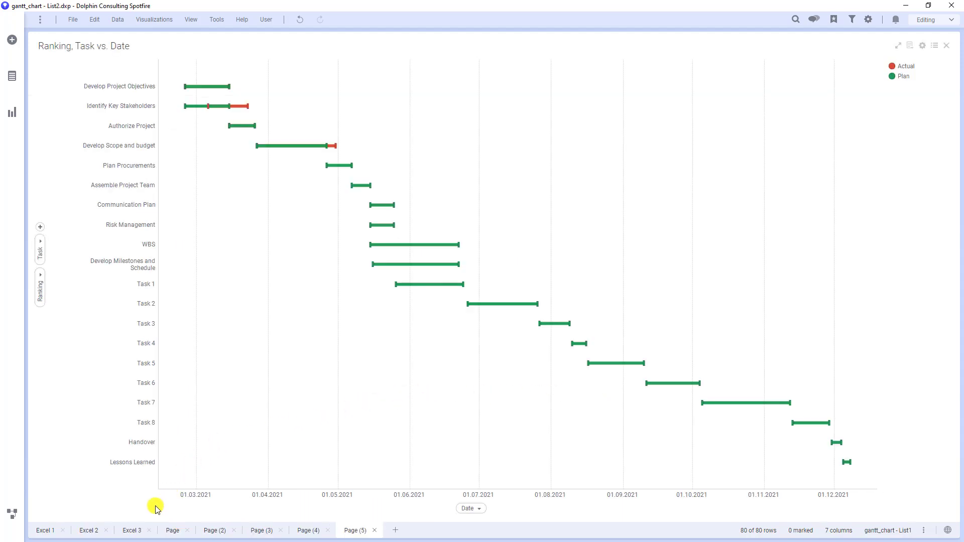
Show the Excel 3 page's table and open the gantt_chart - List3 data table in the data canvas.
click(132, 530)
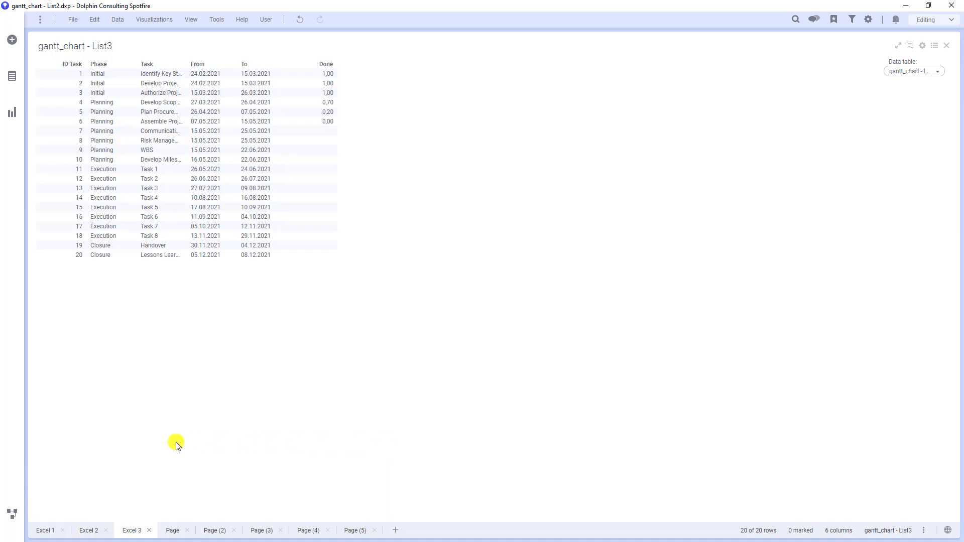
click(11, 512)
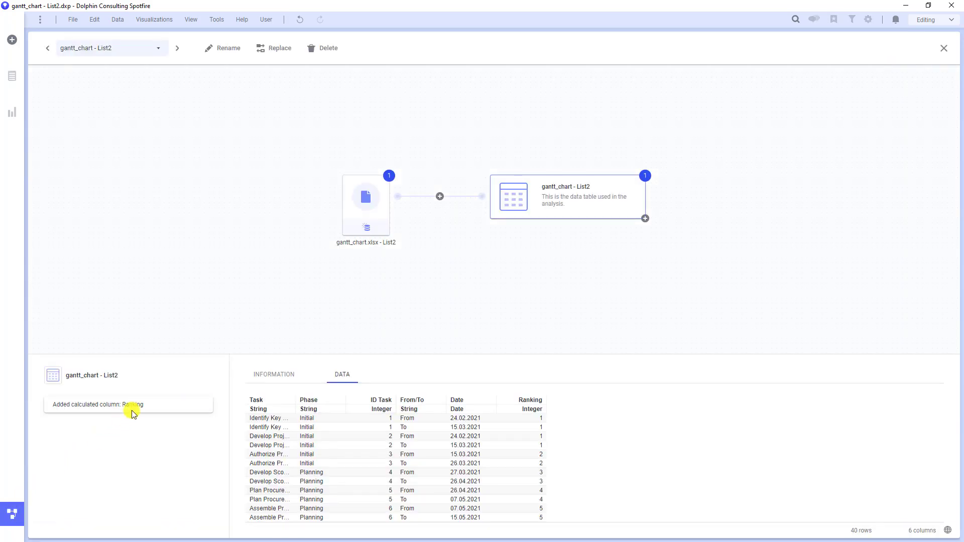
click(162, 54)
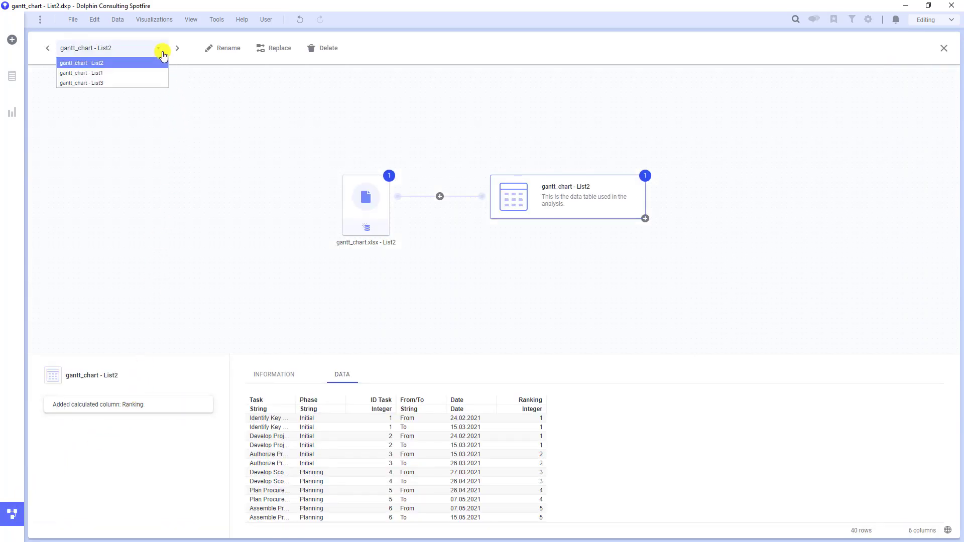
click(156, 82)
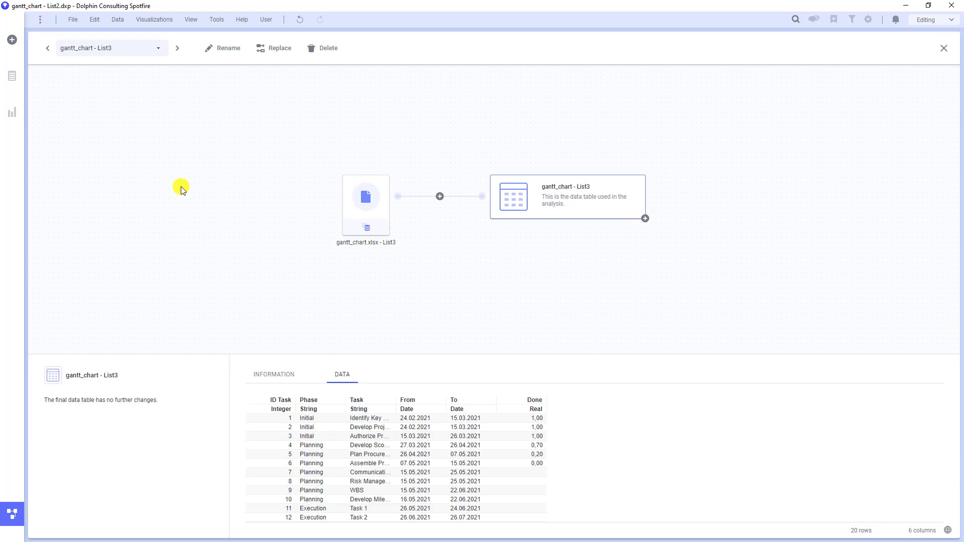
Insert a Calculate new column transformation on the gantt_chart.xlsx - List3 source.
click(369, 209)
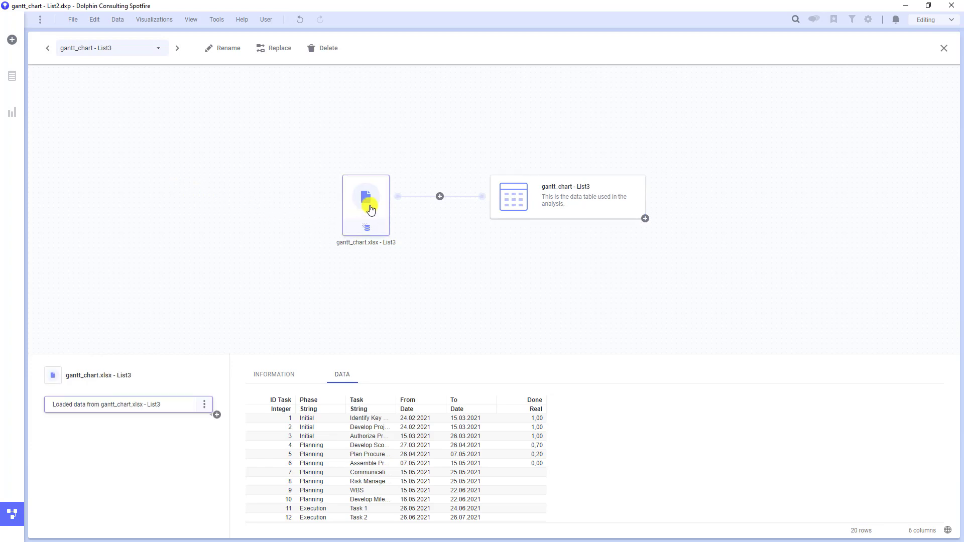
click(216, 415)
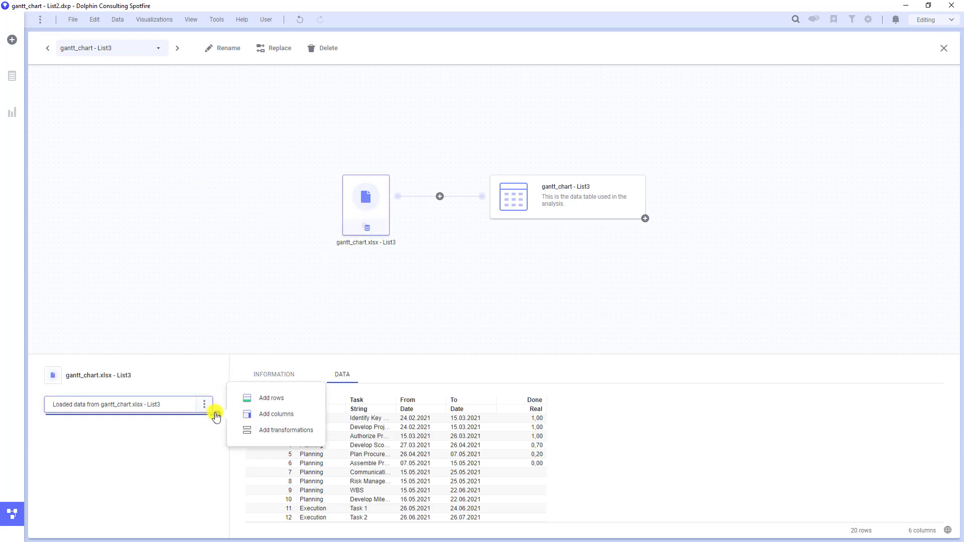
click(246, 430)
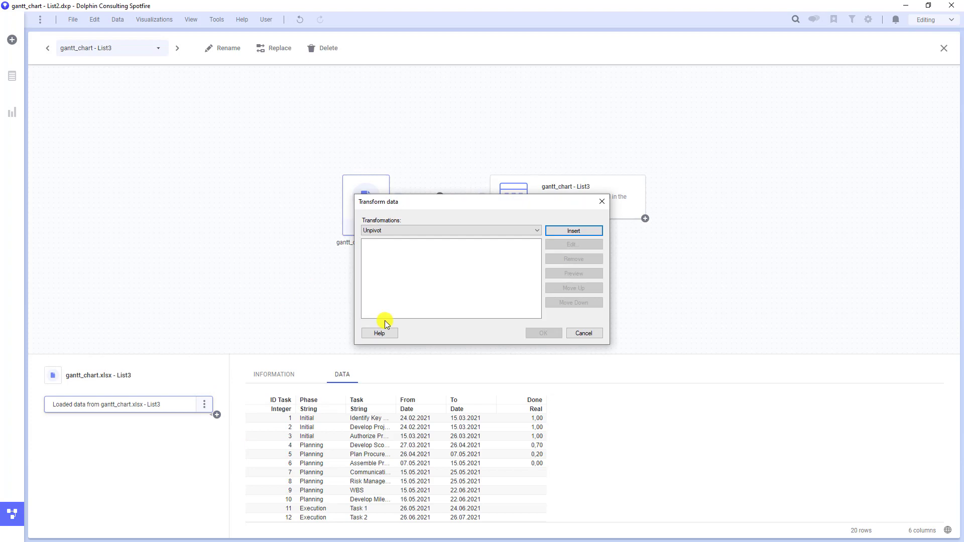
click(490, 232)
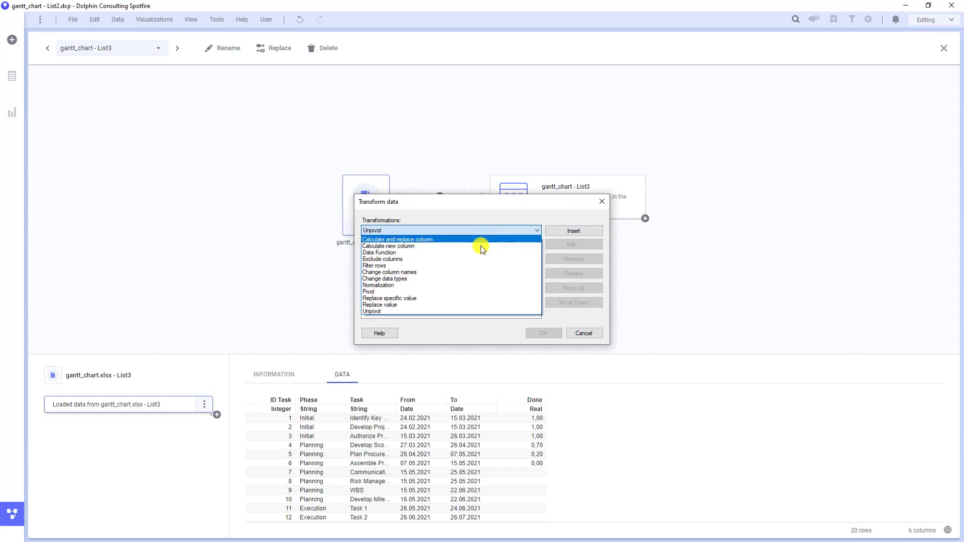
click(481, 246)
click(566, 232)
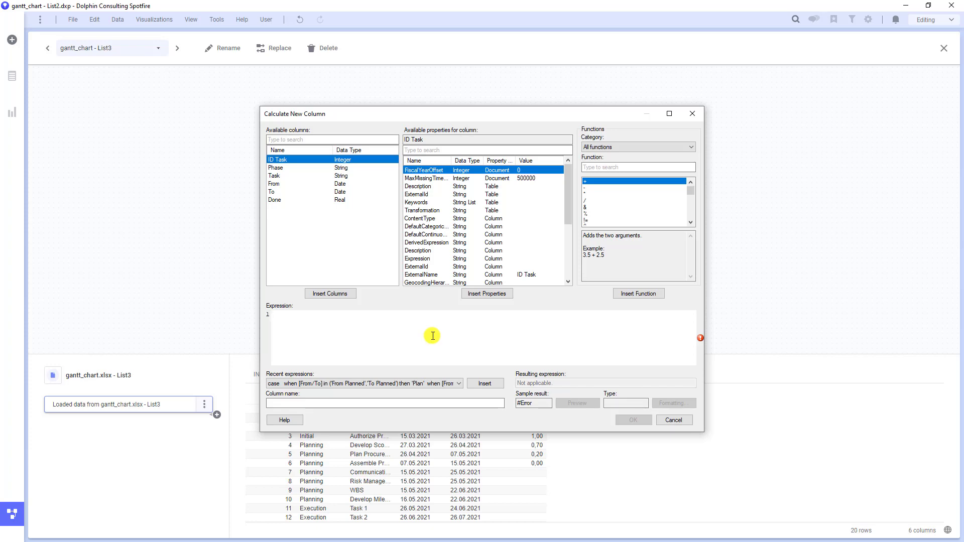
Enter DateDiff('dd',[From],[To]) as the new column's expression.
text(dated)
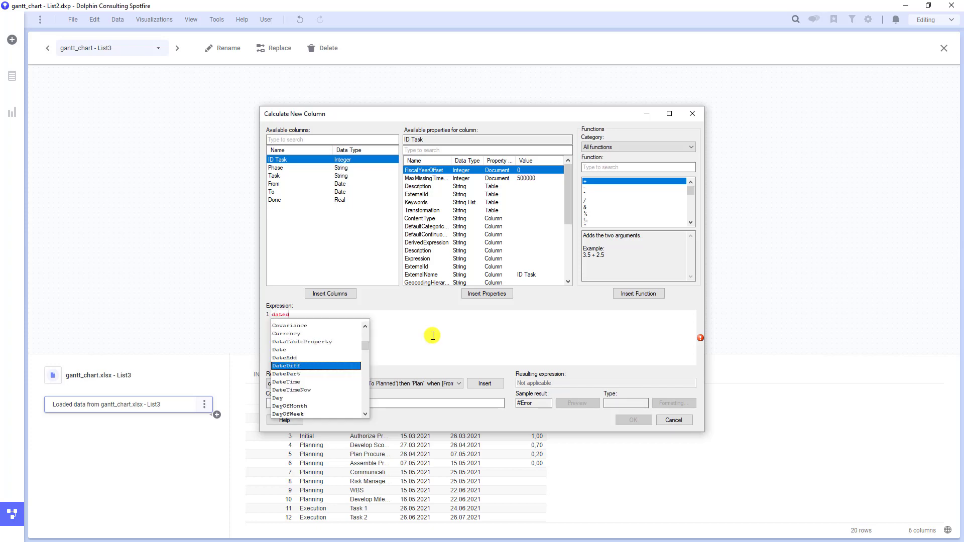
key(Return)
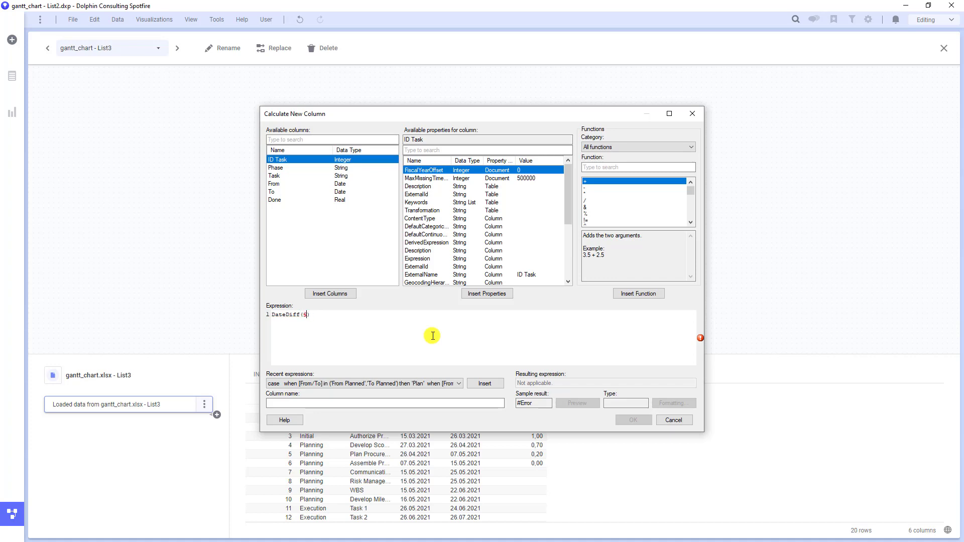
text('')
text(dd)
text(,)
text([)
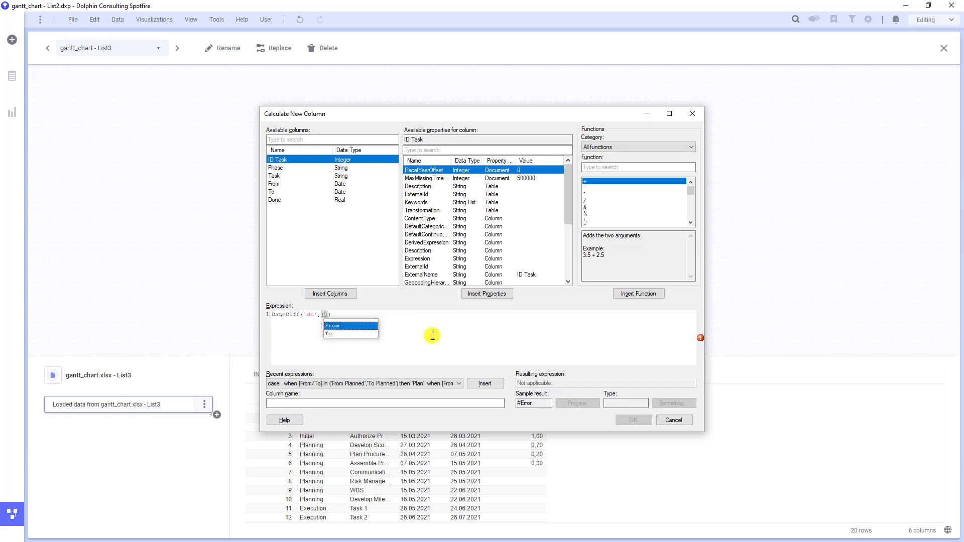
key(Return)
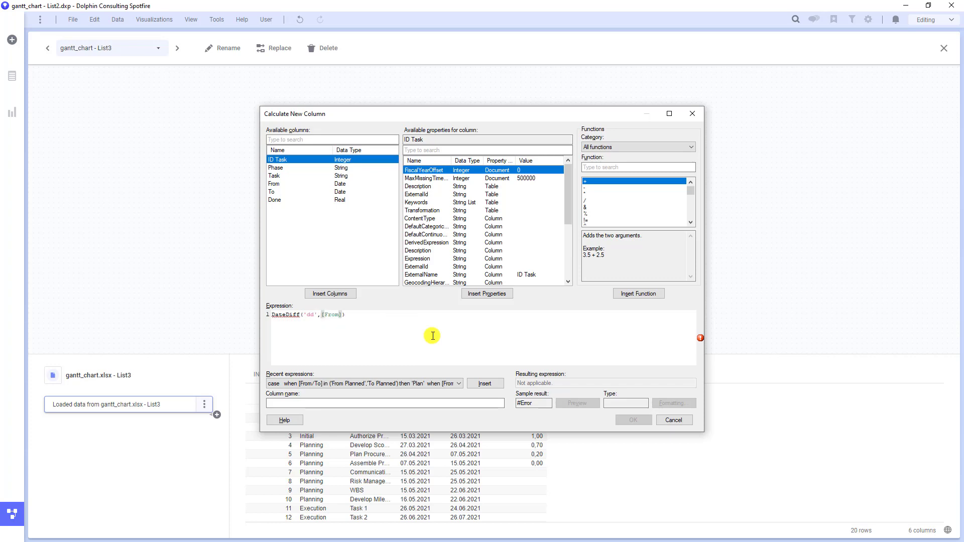
text(,[)
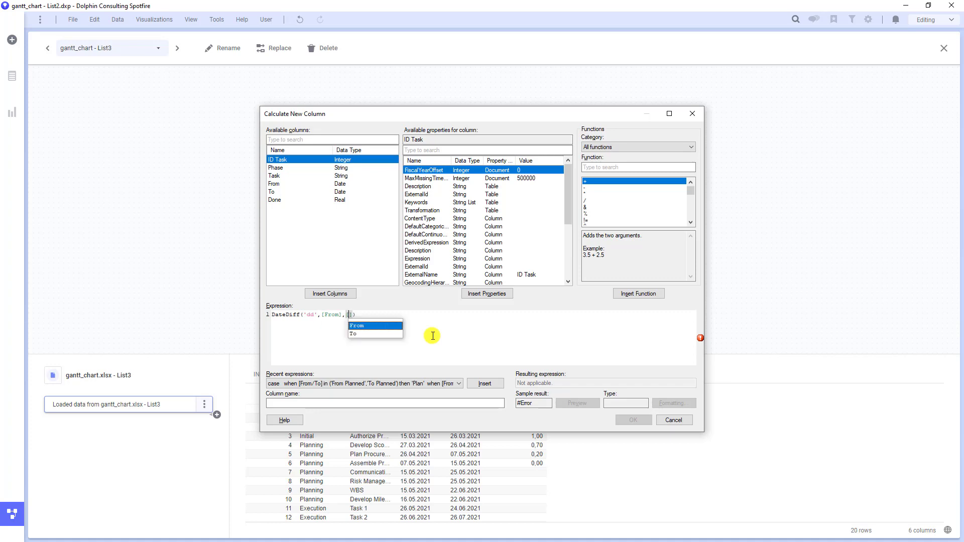
key(Down)
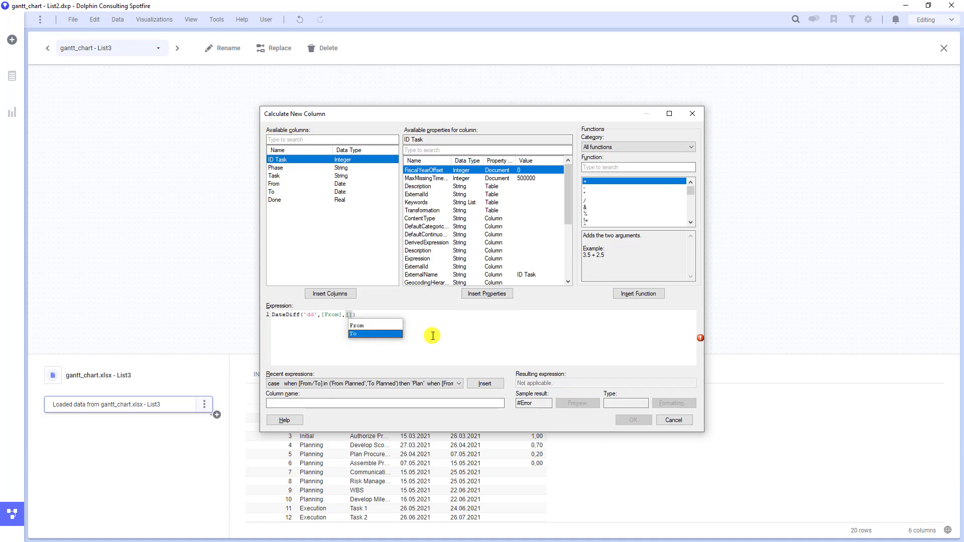
key(Return)
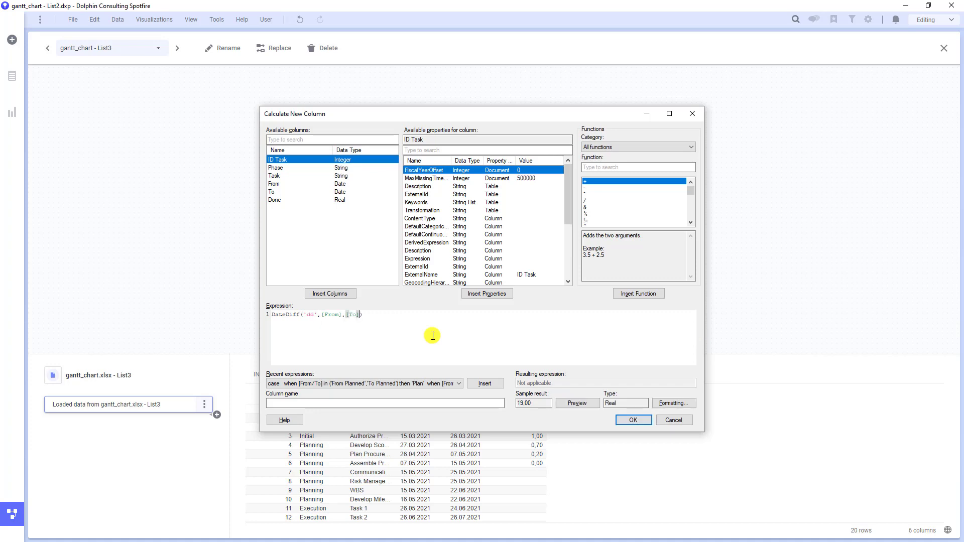
Name the calculated column Number of Days and add it to the transformations.
click(380, 406)
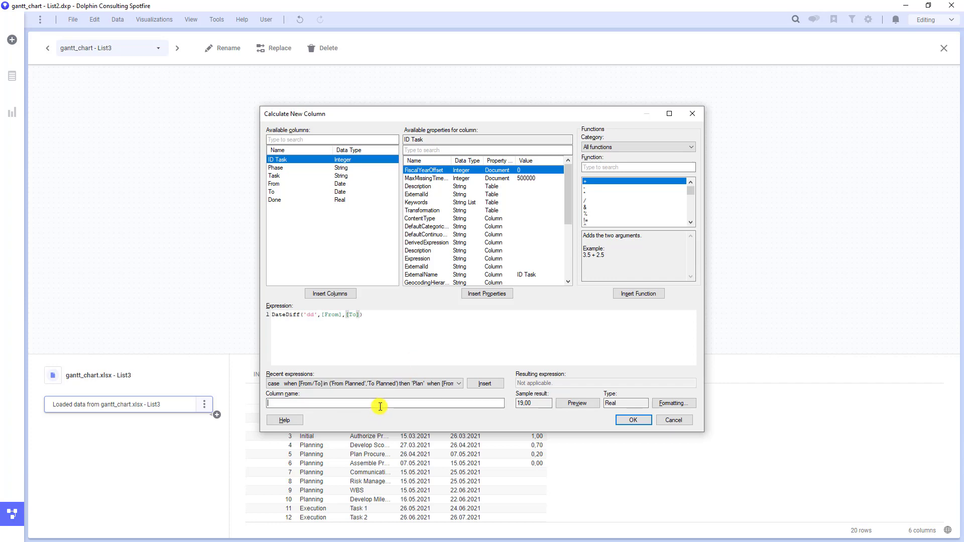
text(Number of Days)
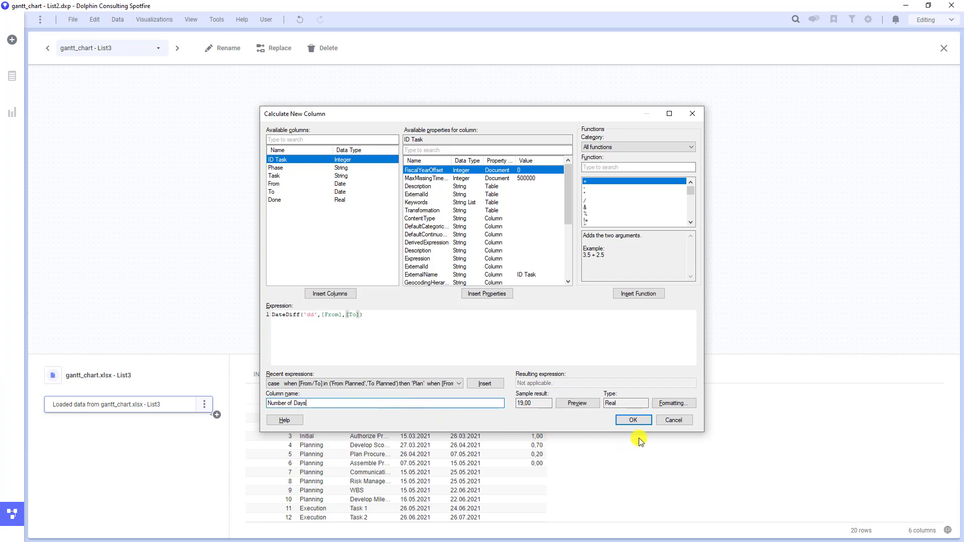
click(634, 421)
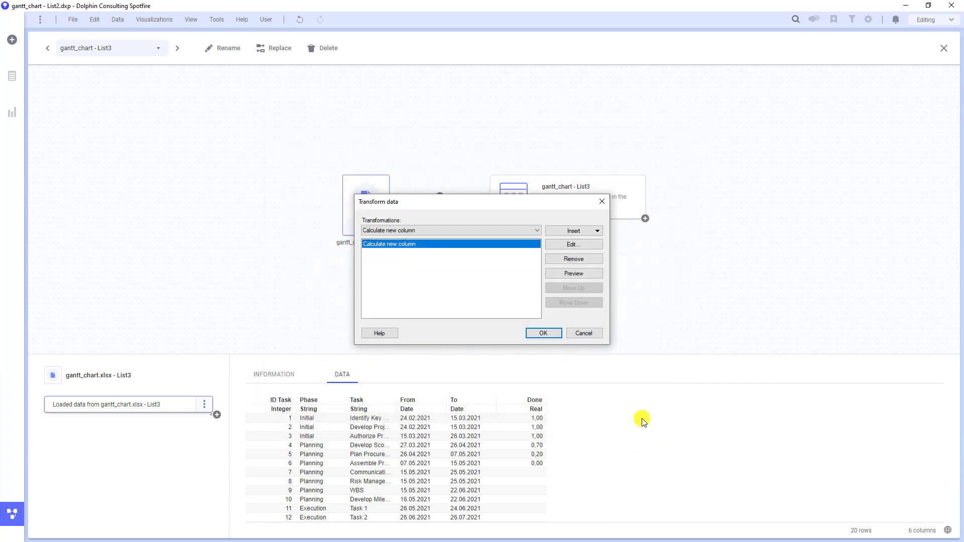
Insert a second Calculate new column transformation after the first, with the expression [Number of Days] * [Done].
click(596, 231)
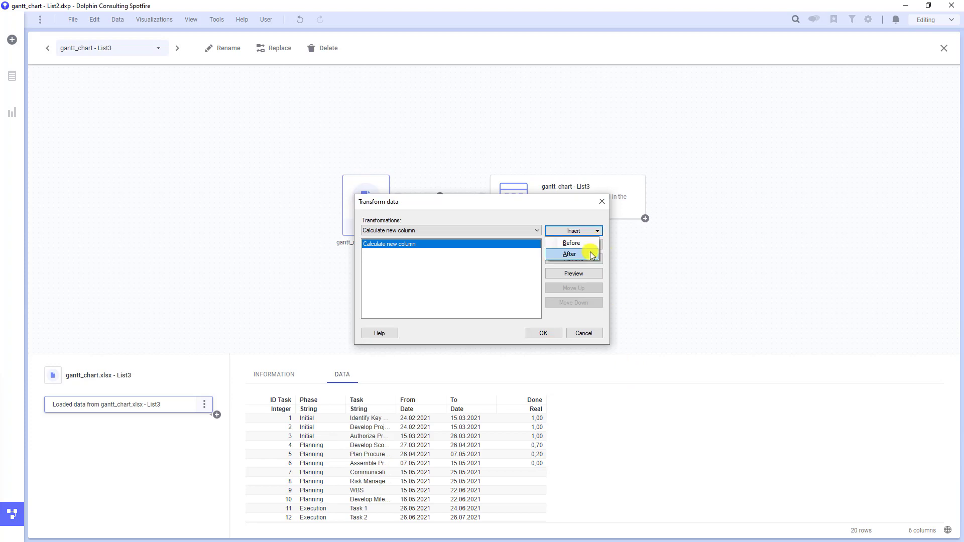
click(591, 256)
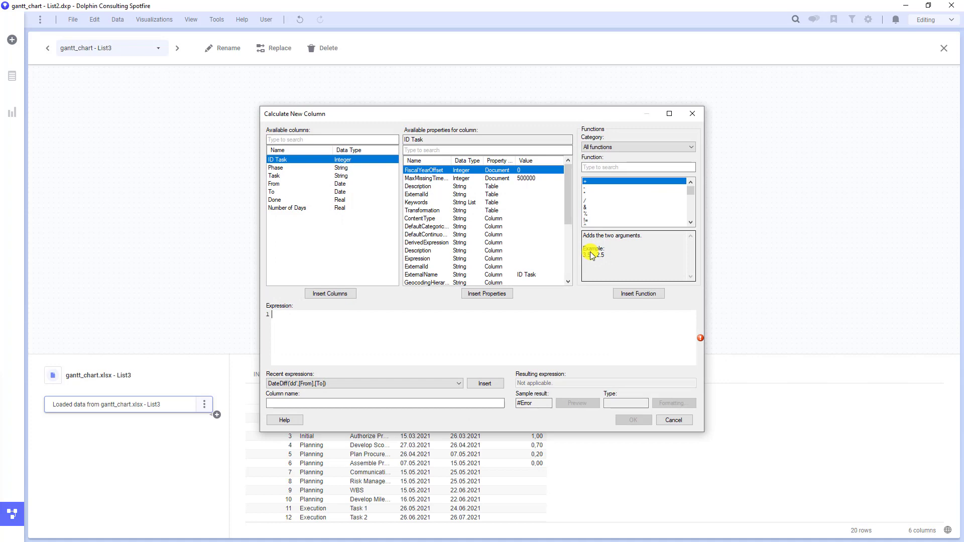
click(418, 324)
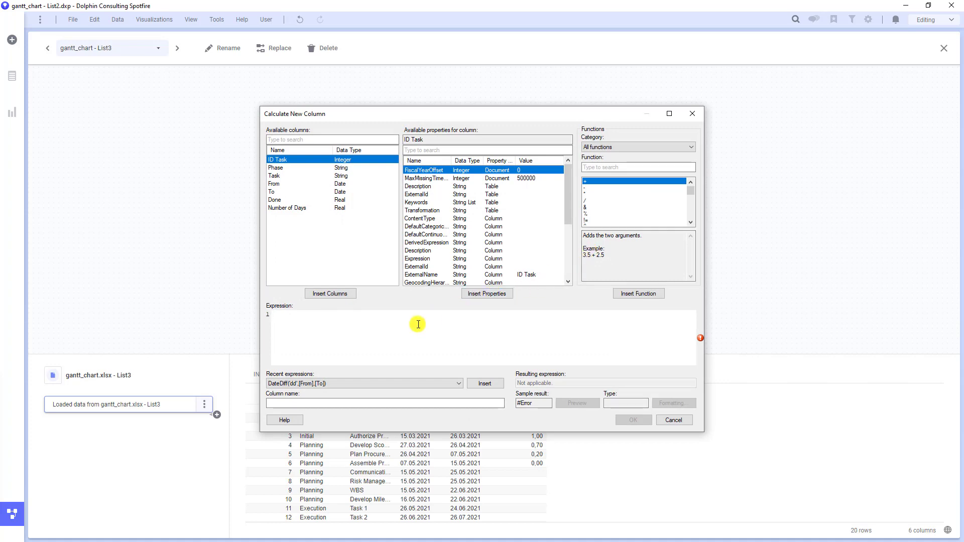
text([)
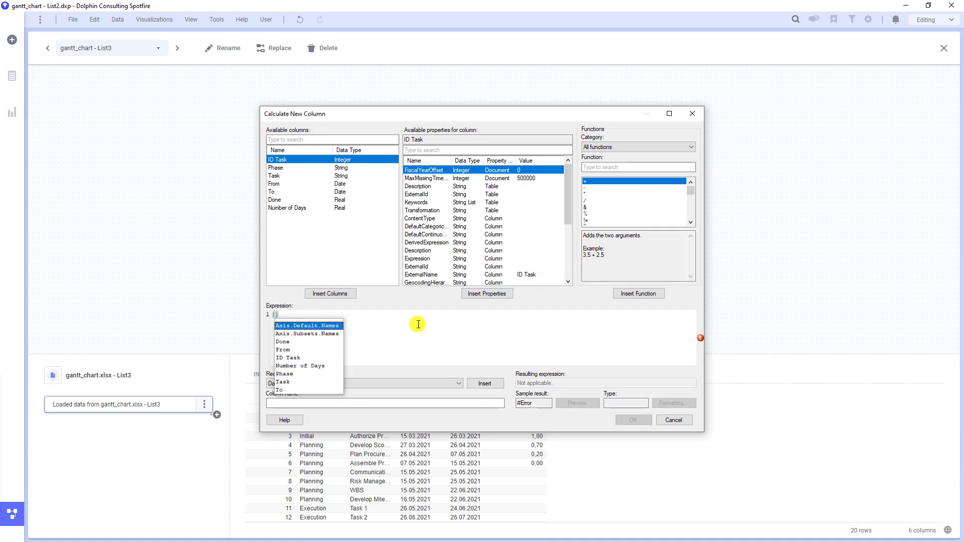
text(Number of Days)
key(Return)
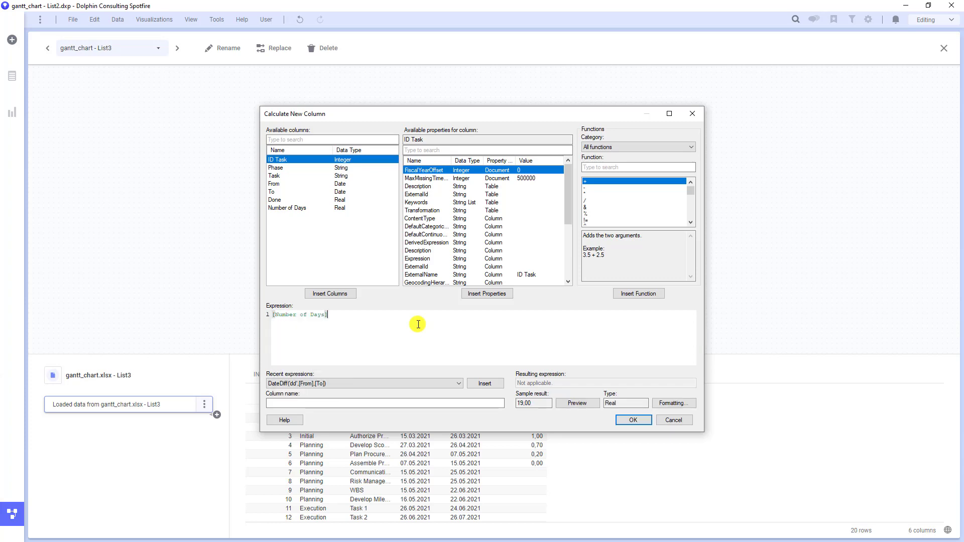
text(* [)
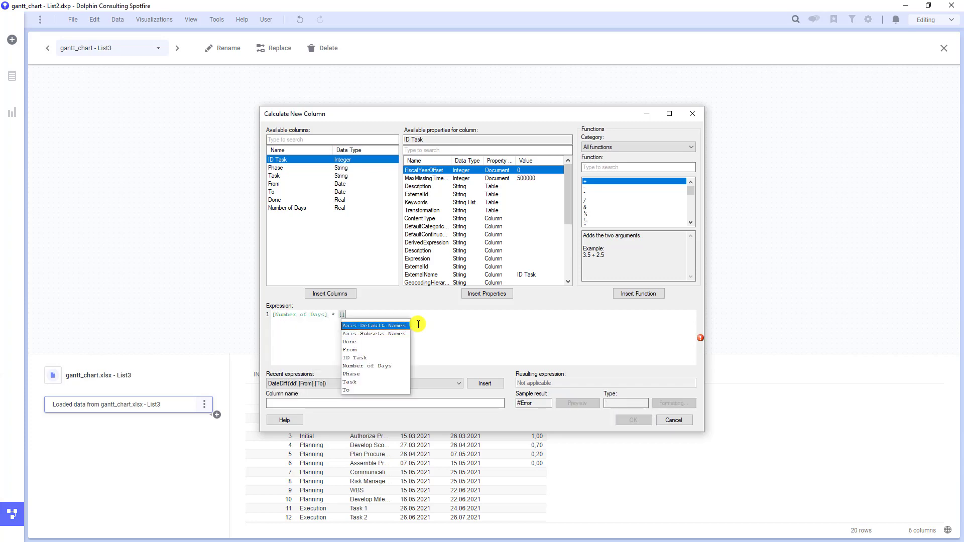
key(Escape)
text(do)
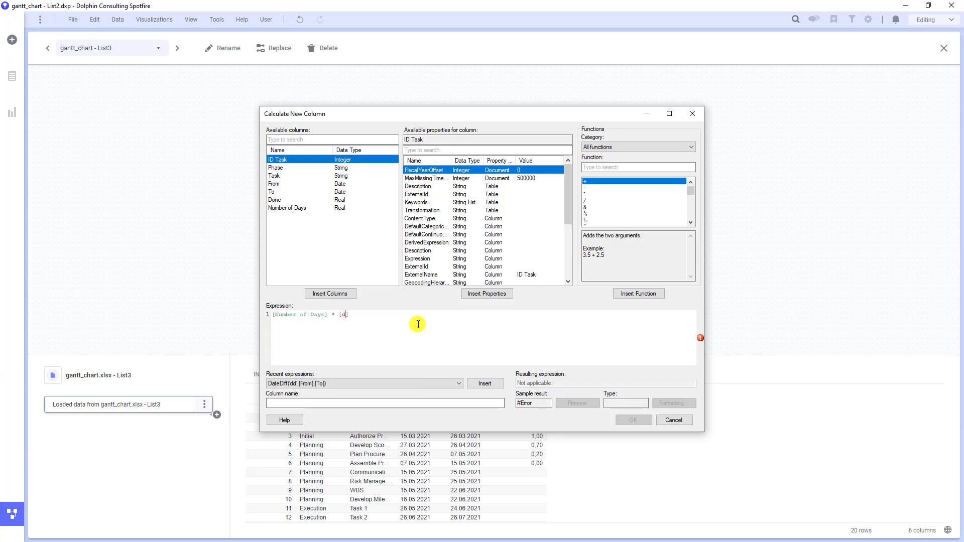
key(Return)
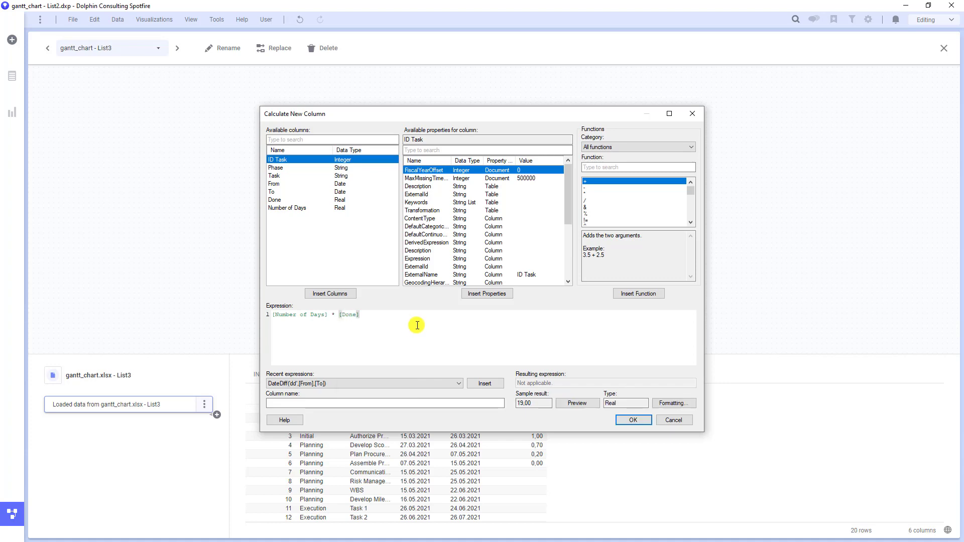
Name the second calculated column Number of Days Completed and add it to the transformations.
click(371, 403)
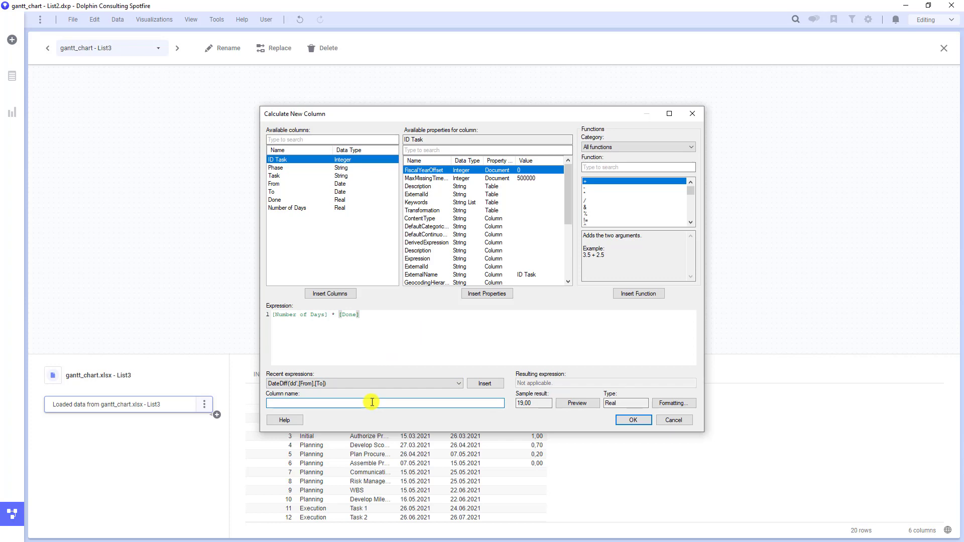
text(Number of Days Completed)
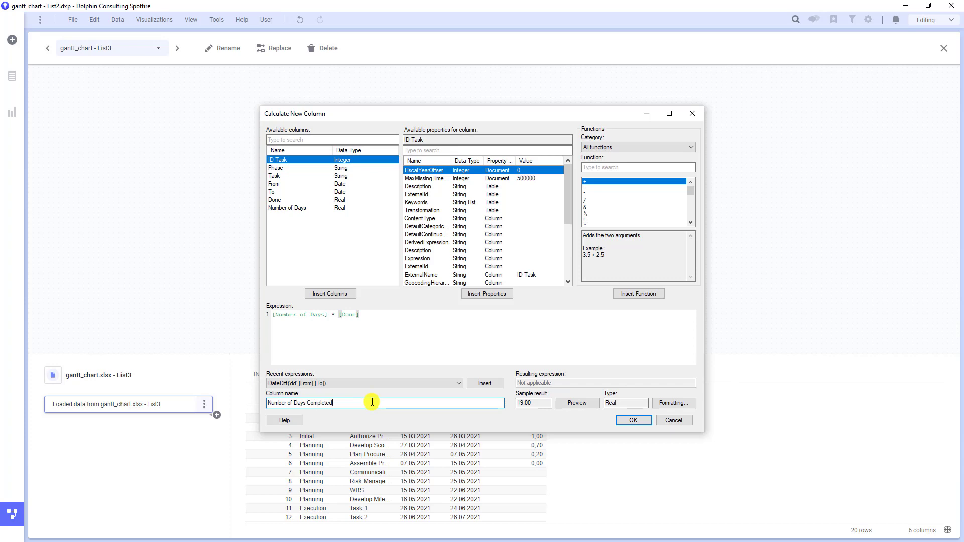
click(640, 423)
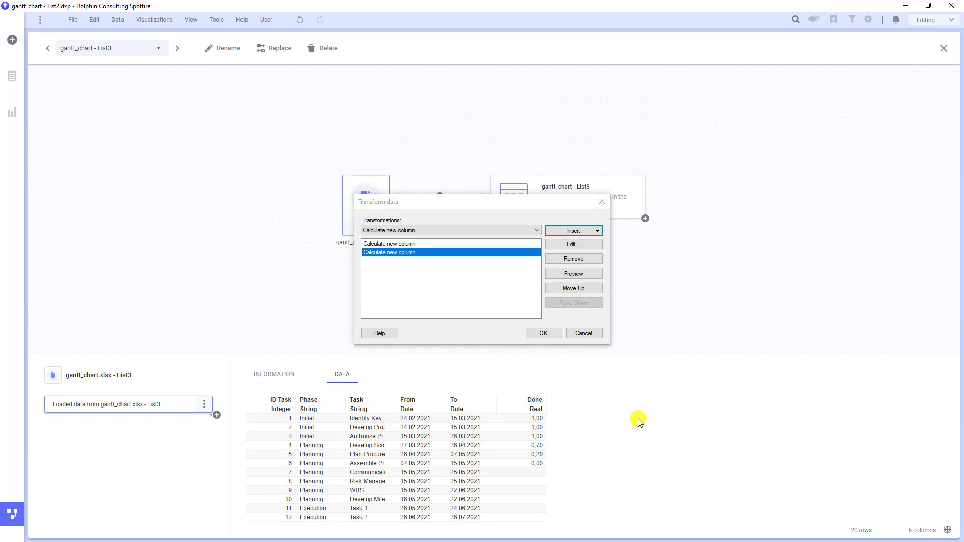
Insert a third Calculate new column transformation after the second and begin its expression with the DateAdd function using the 'dd' interval.
click(575, 232)
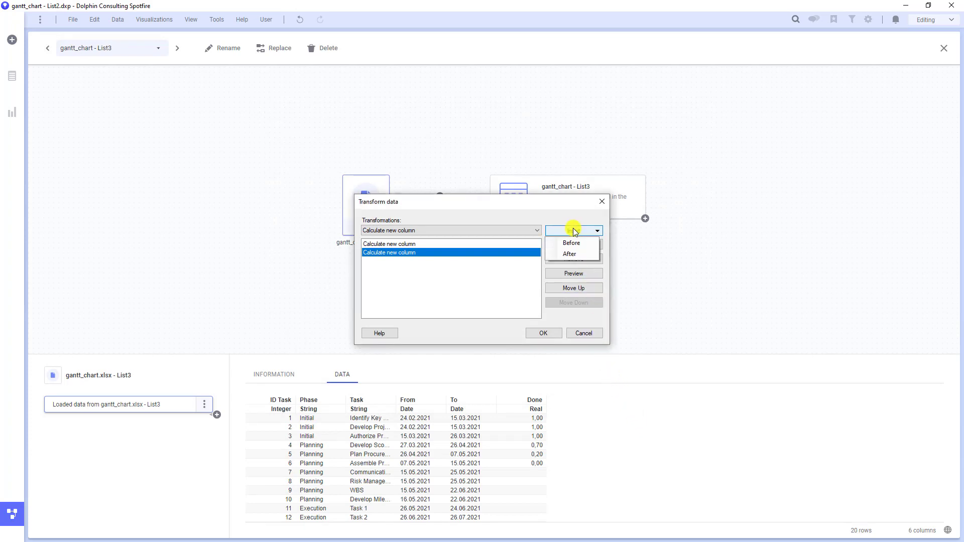
click(575, 255)
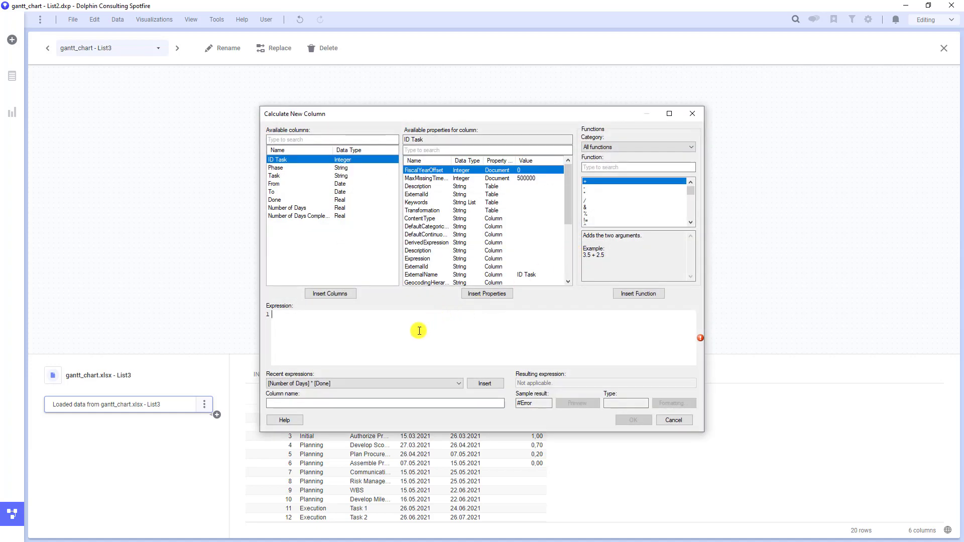
text(Dat)
key(Down)
key(Down)
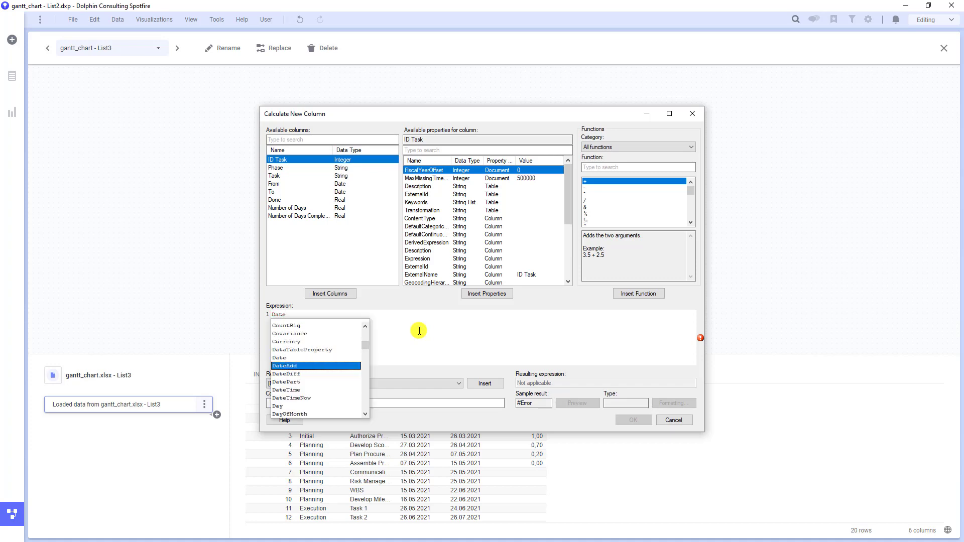
key(Return)
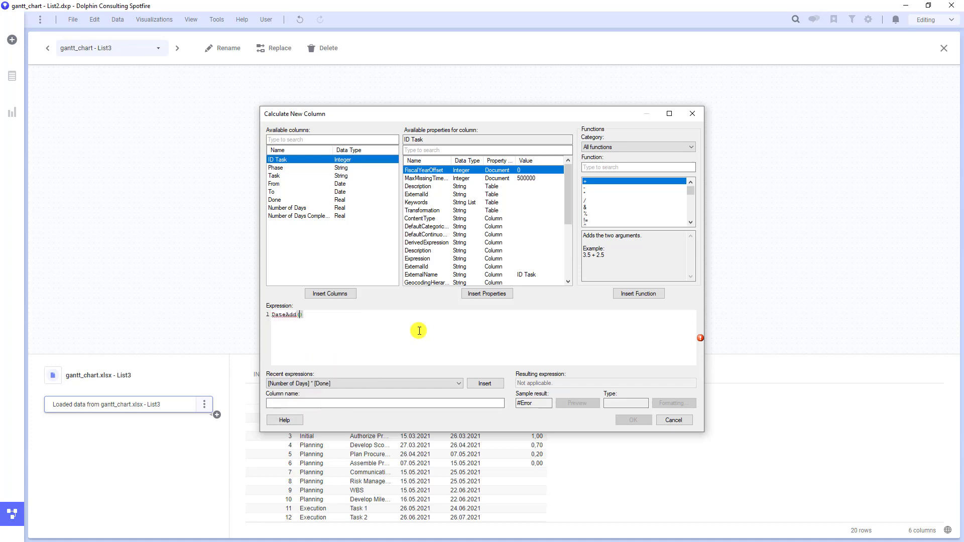
text(')
text(dd)
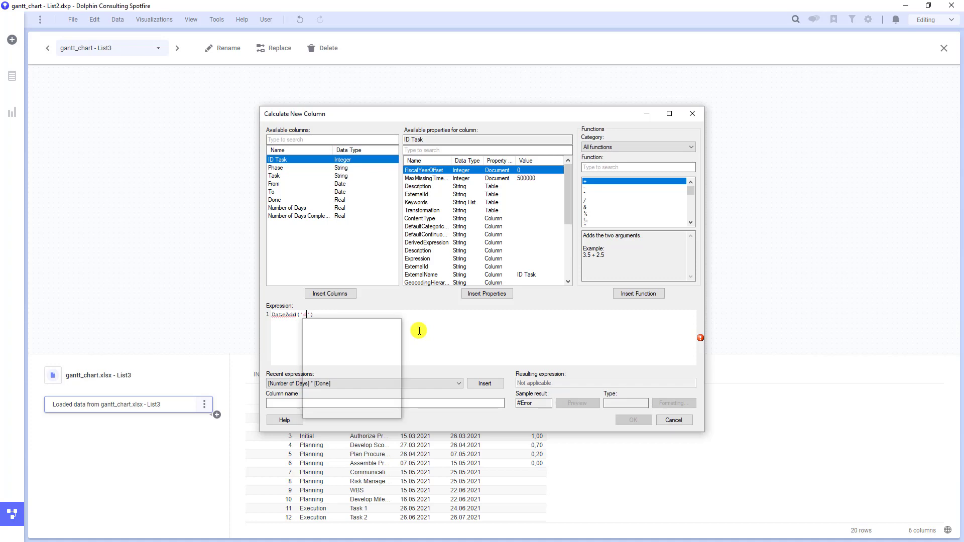
text(')
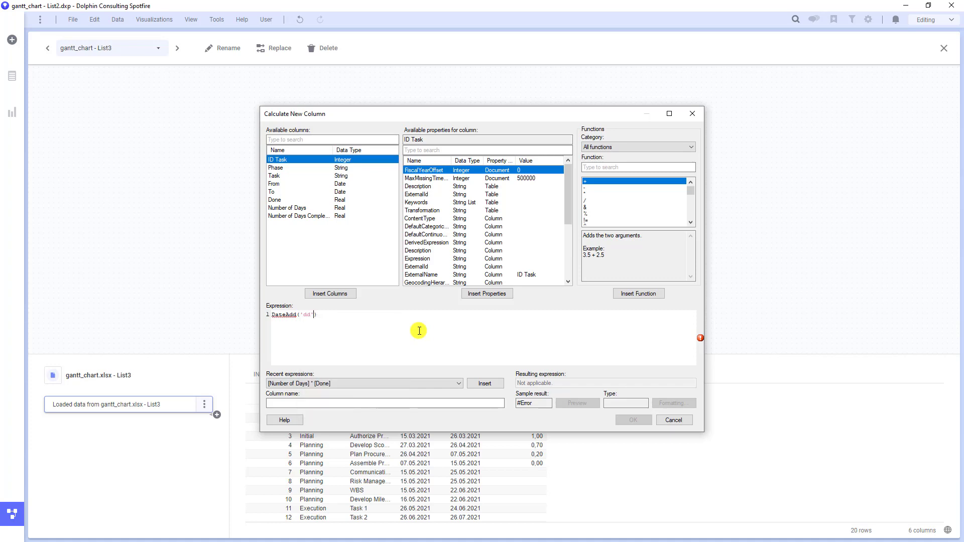
Complete the DateAdd arguments with [Number of Days Completed] and [From].
text(,[num)
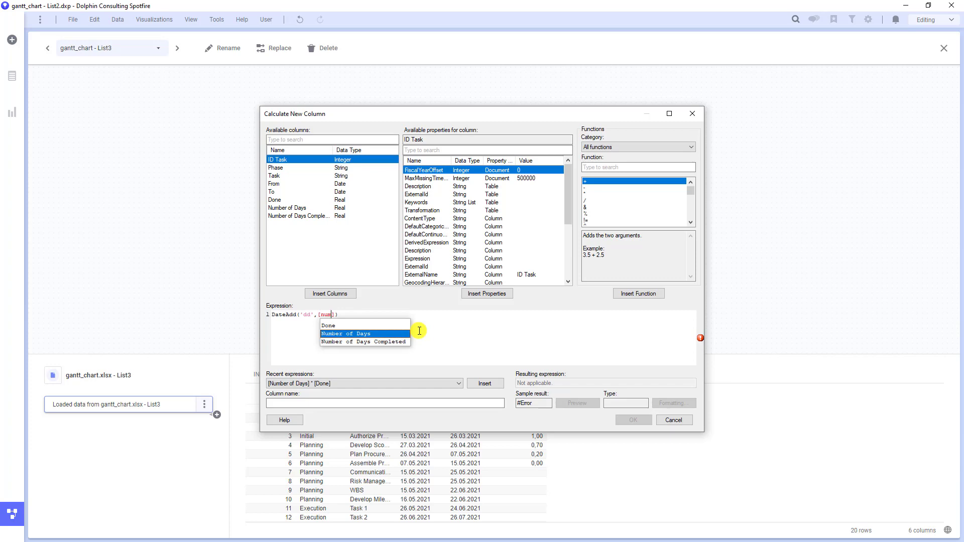
key(Down)
key(Return)
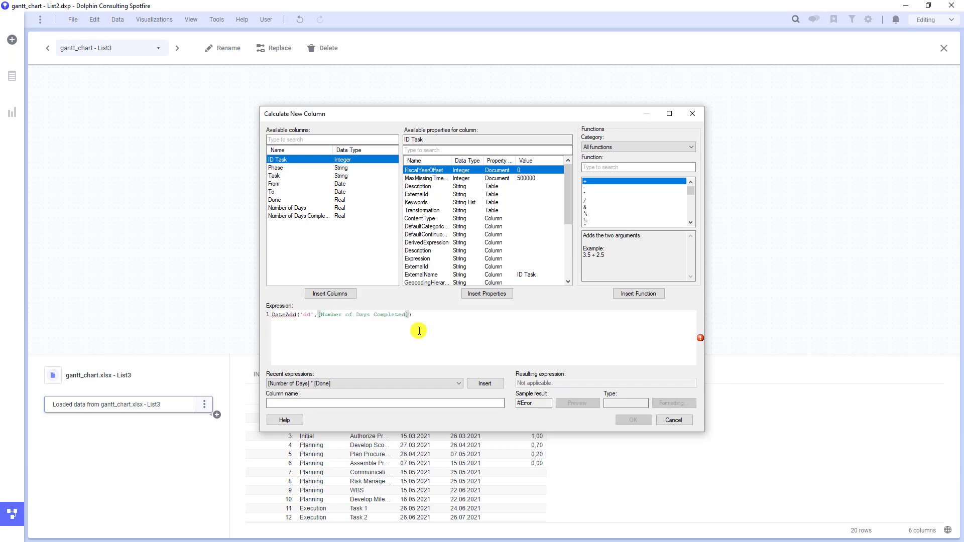
text(,[)
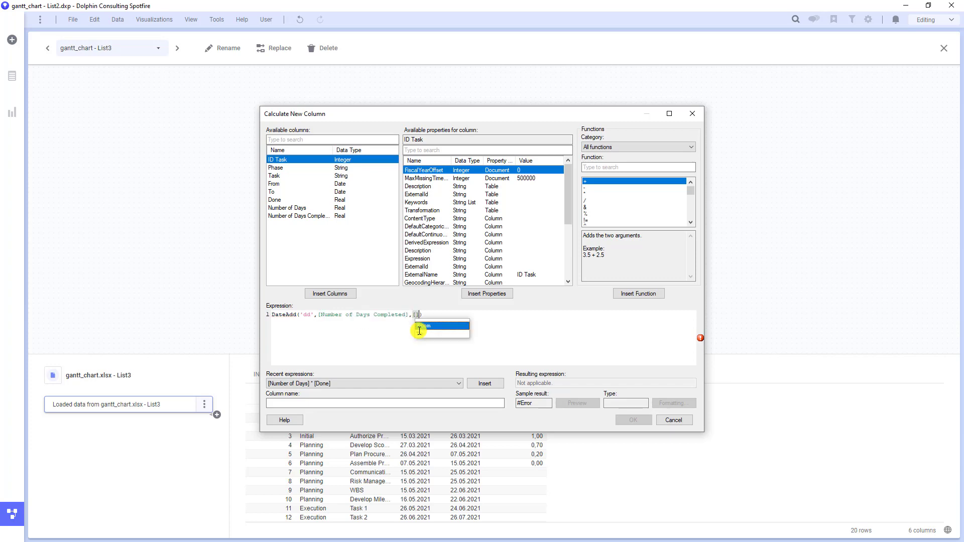
key(Escape)
text(from)
key(Return)
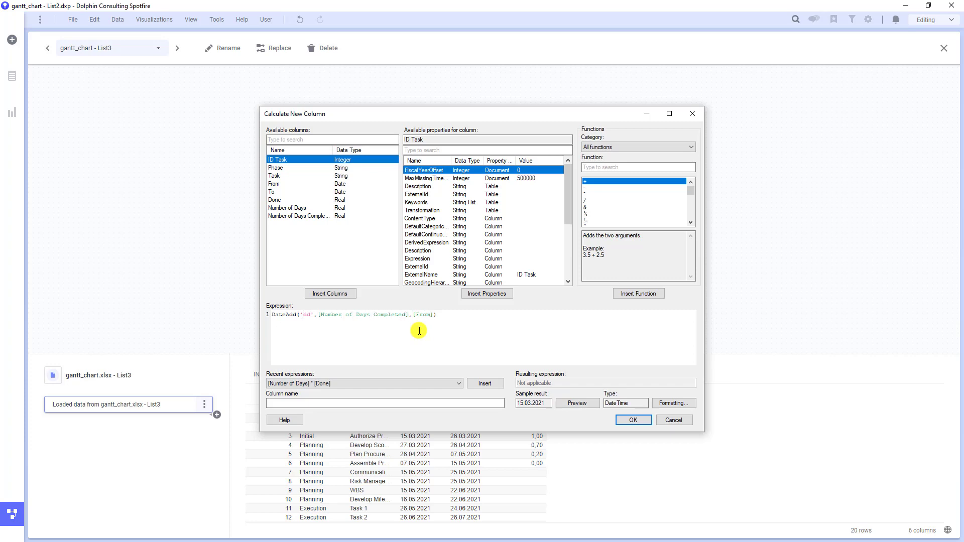
Put the condition case when [Number of Days Completed] is null in front of the DateAdd function.
text(case)
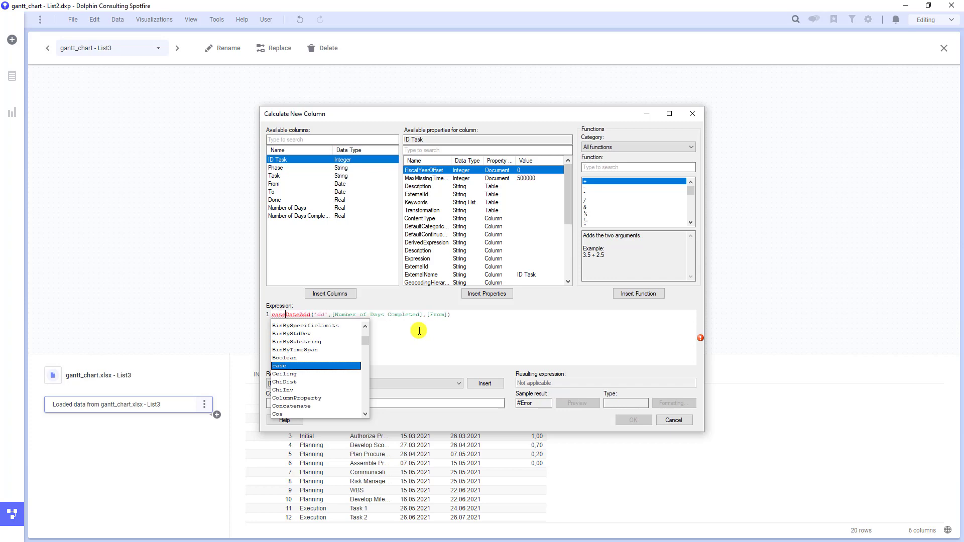
text( when )
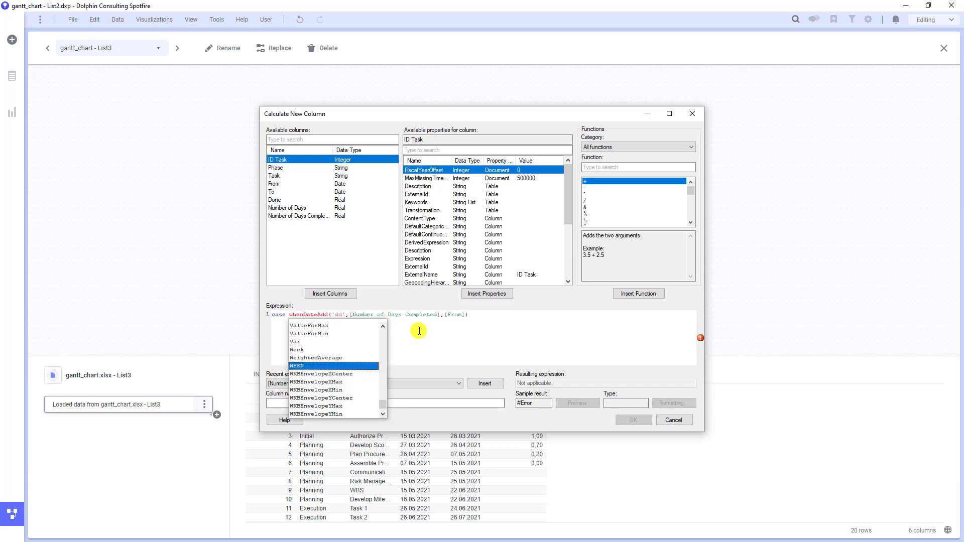
text([)
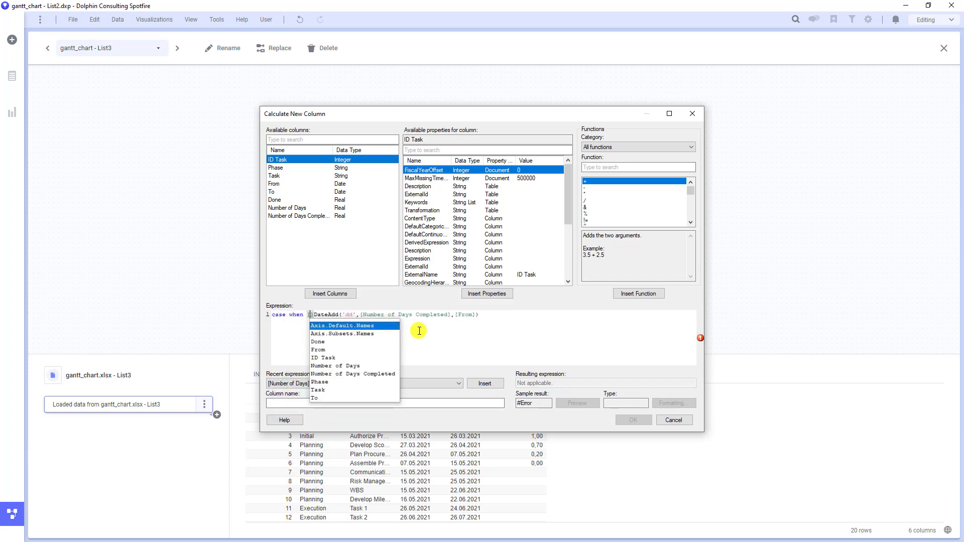
text(num)
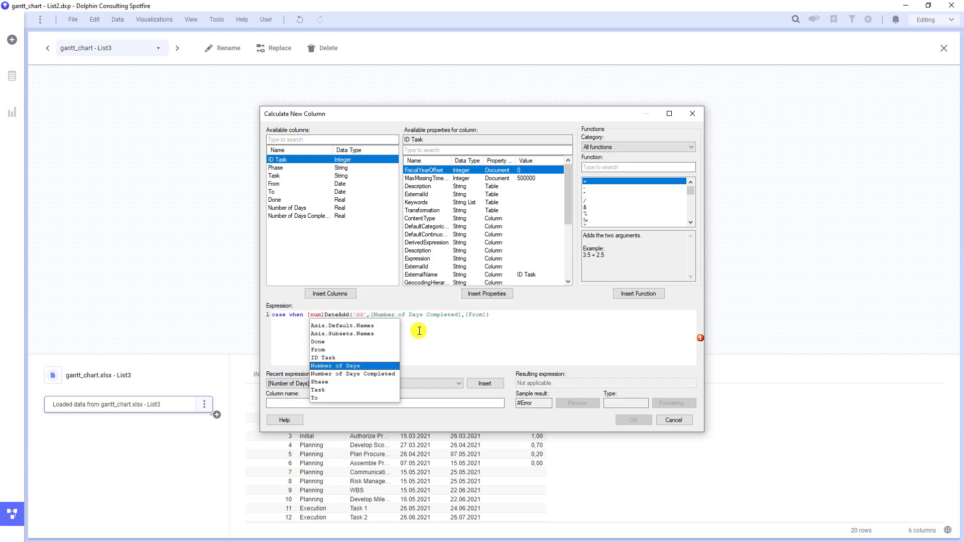
key(Down)
key(Return)
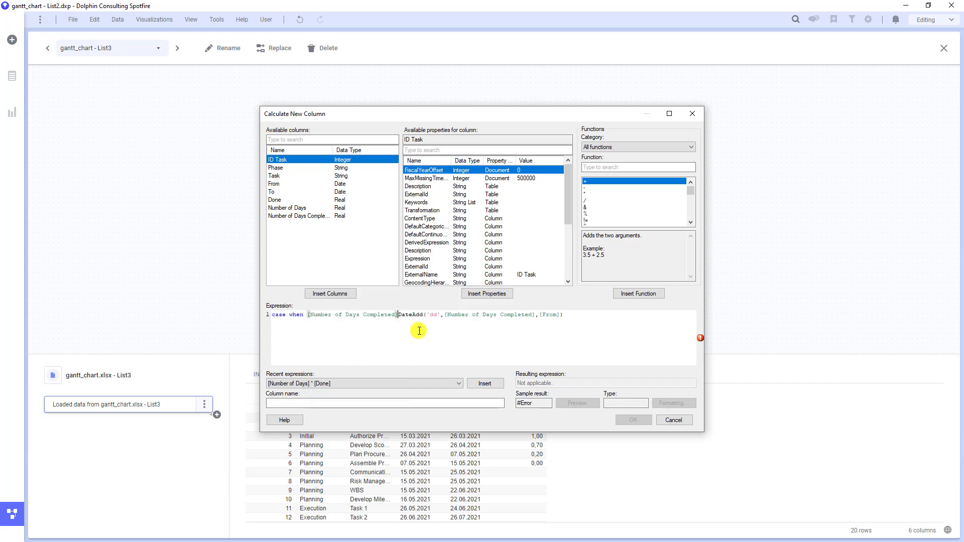
text(is nu)
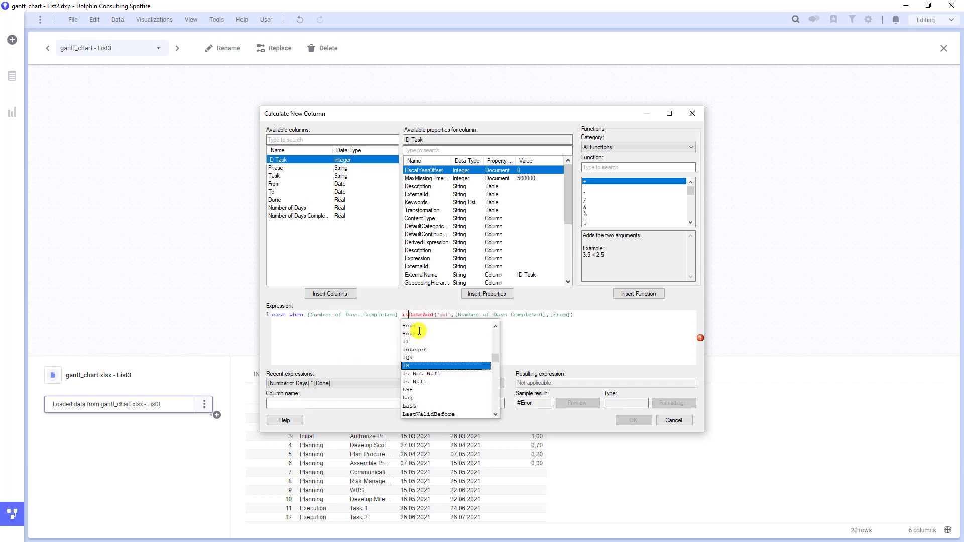
text(ll)
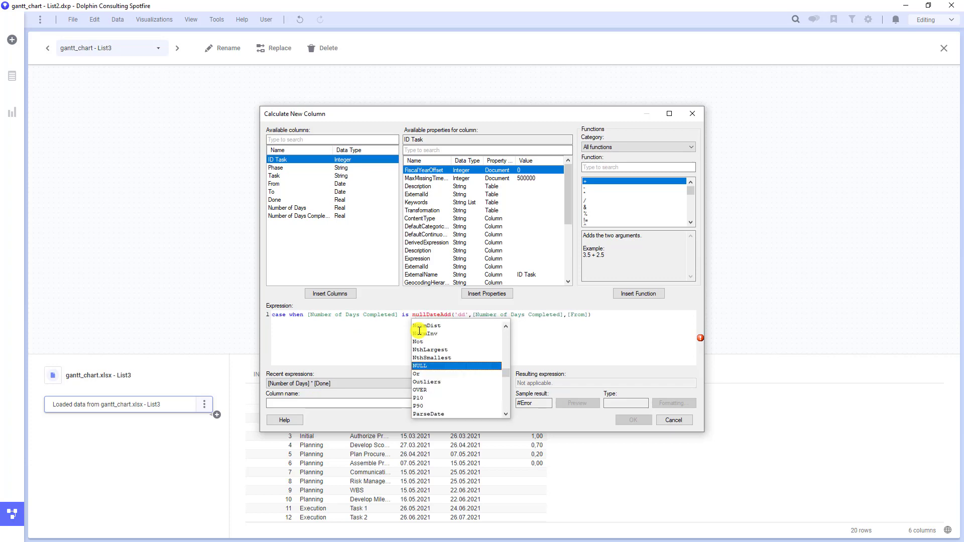
Extend the case condition with or [Number of Days Completed]=0.
text( or )
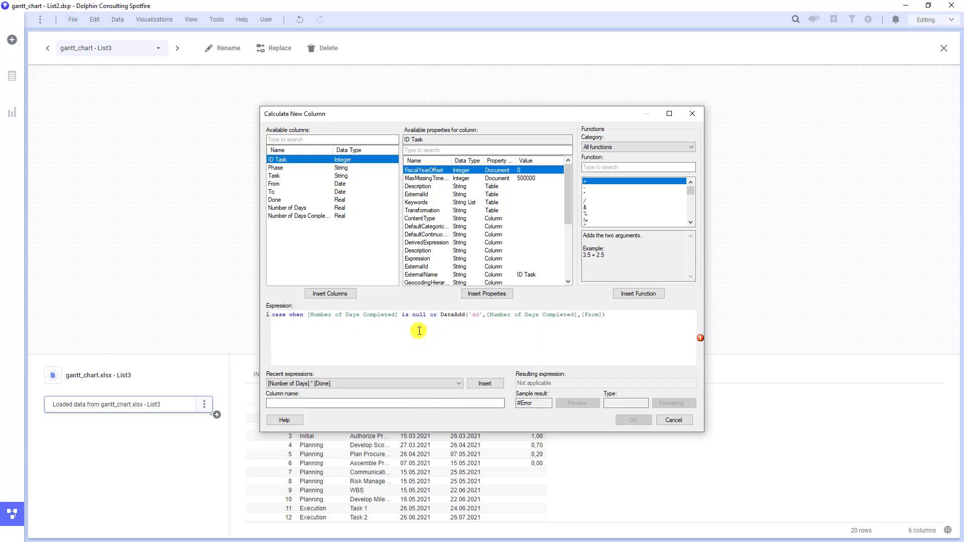
text([n)
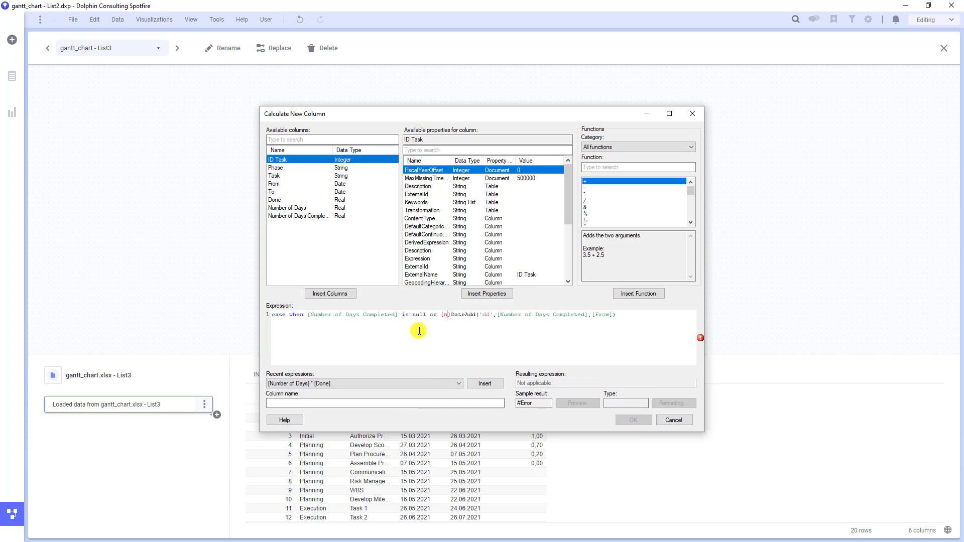
text(um)
key(Down)
key(Return)
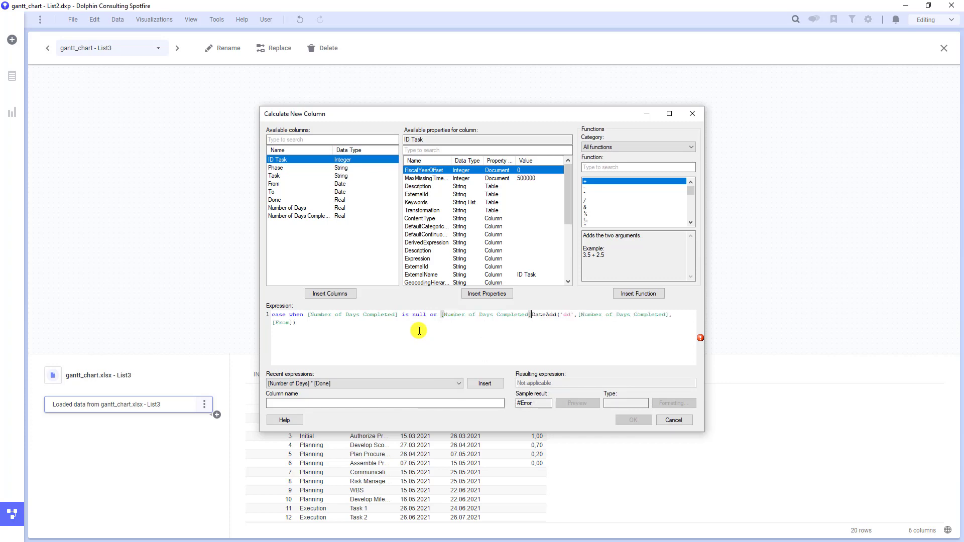
text(=0)
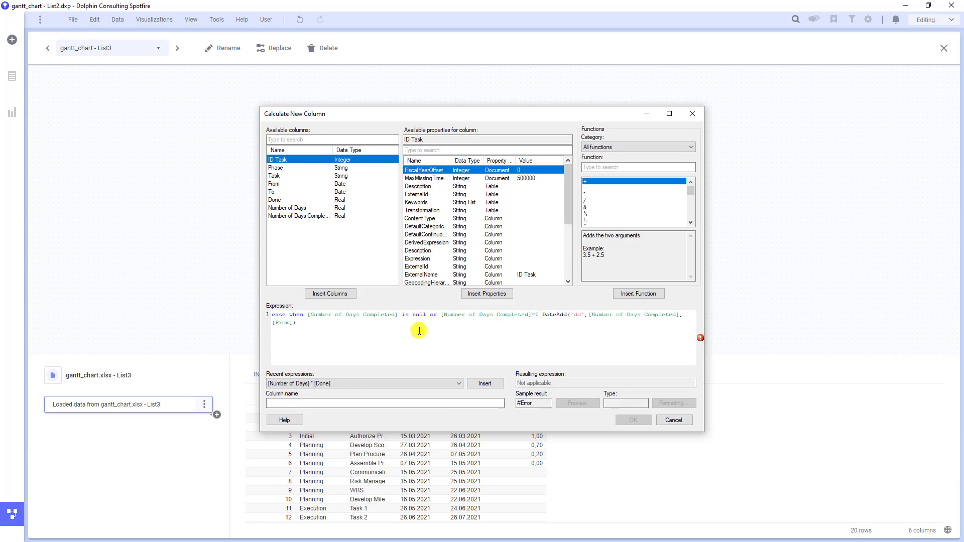
Complete the case expression with then null else before the DateAdd function and end after it.
text( then null)
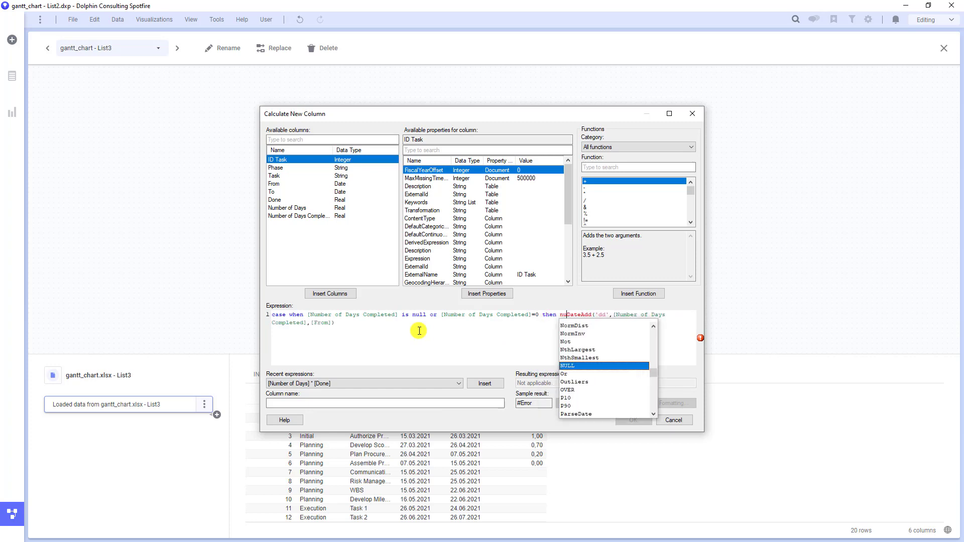
text( else)
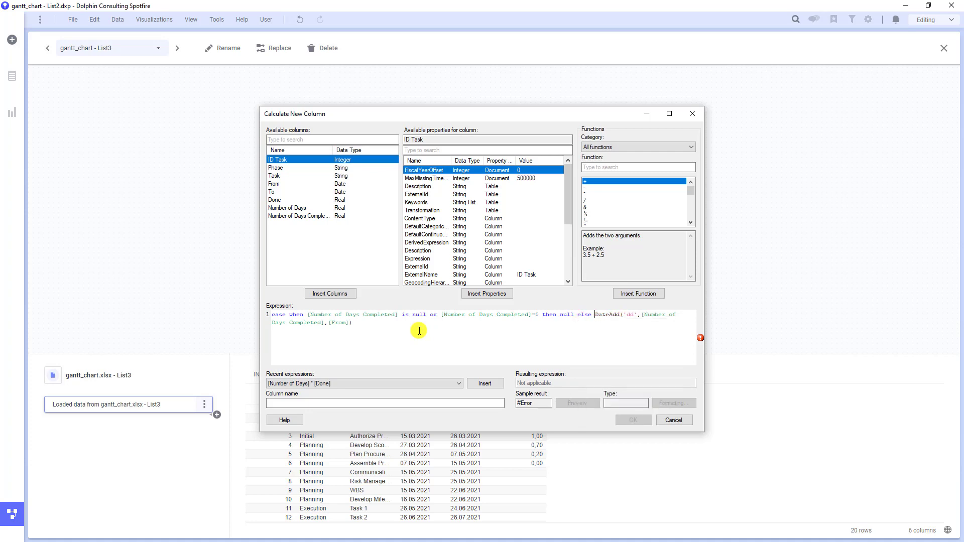
click(419, 330)
text(end)
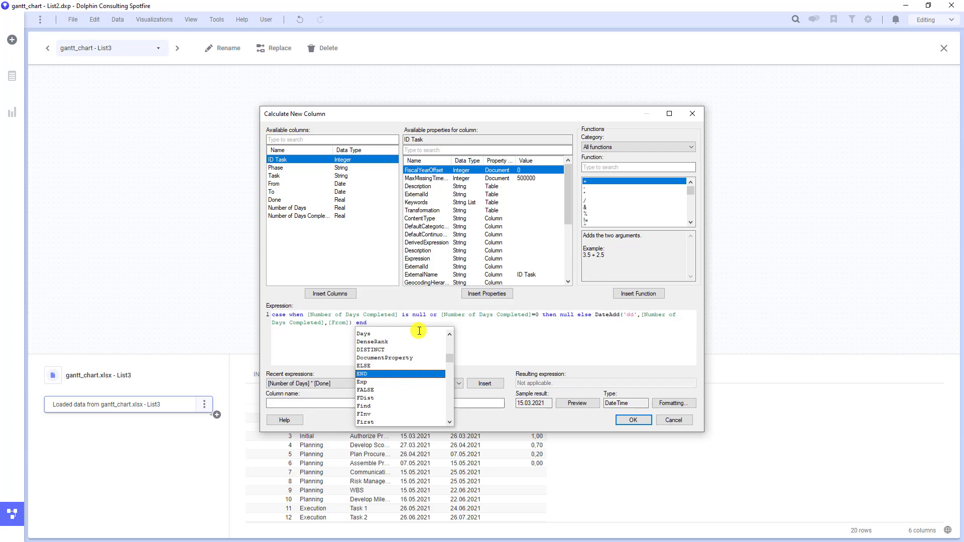
Name the third calculated column Completed Date and add it to the transformations.
click(302, 403)
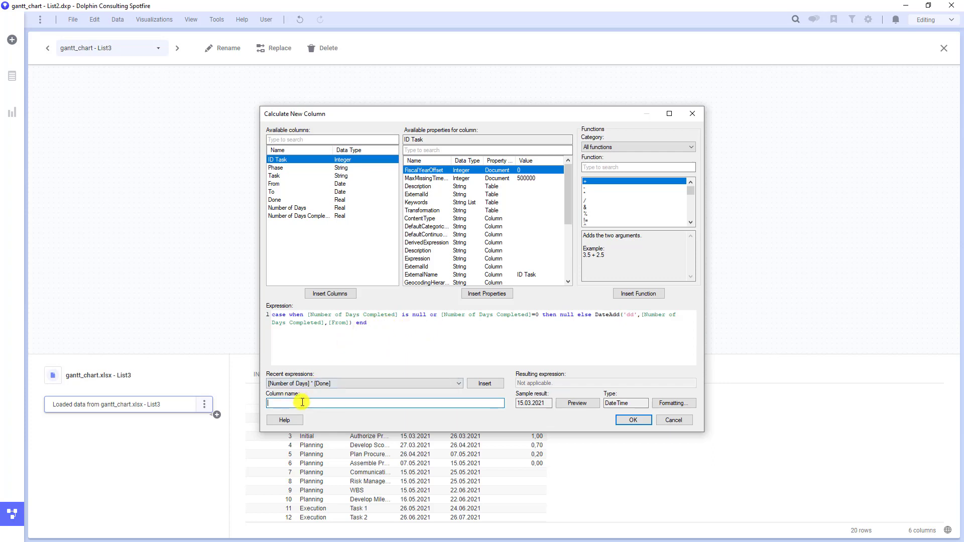
text(Completed Date)
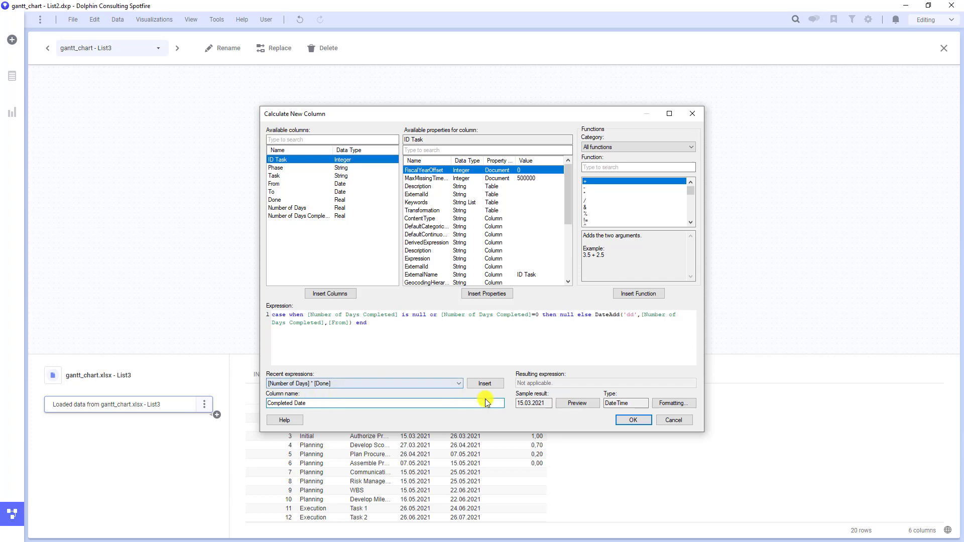
click(631, 421)
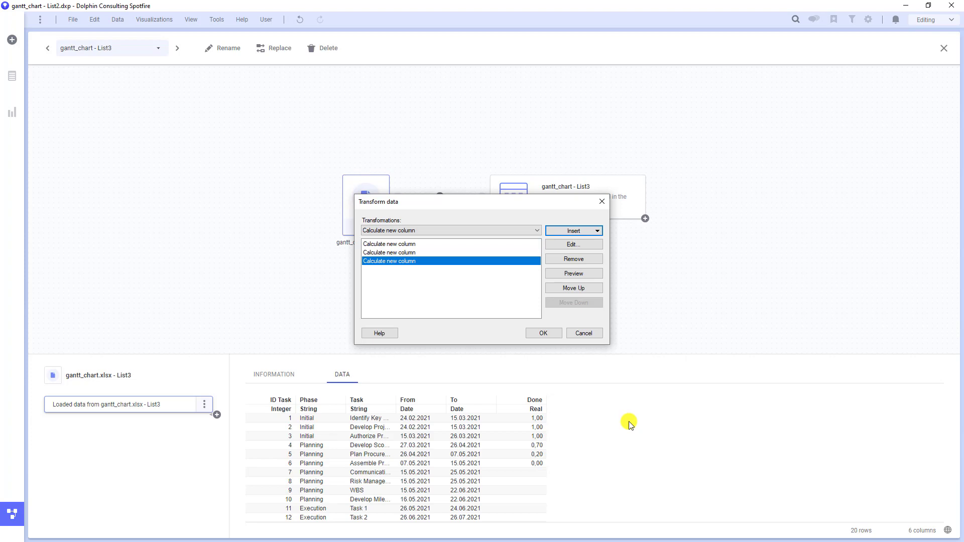
Insert a fourth Calculate new column transformation after the third, reusing the recent case expression with its DateAdd part replaced by [From].
click(590, 236)
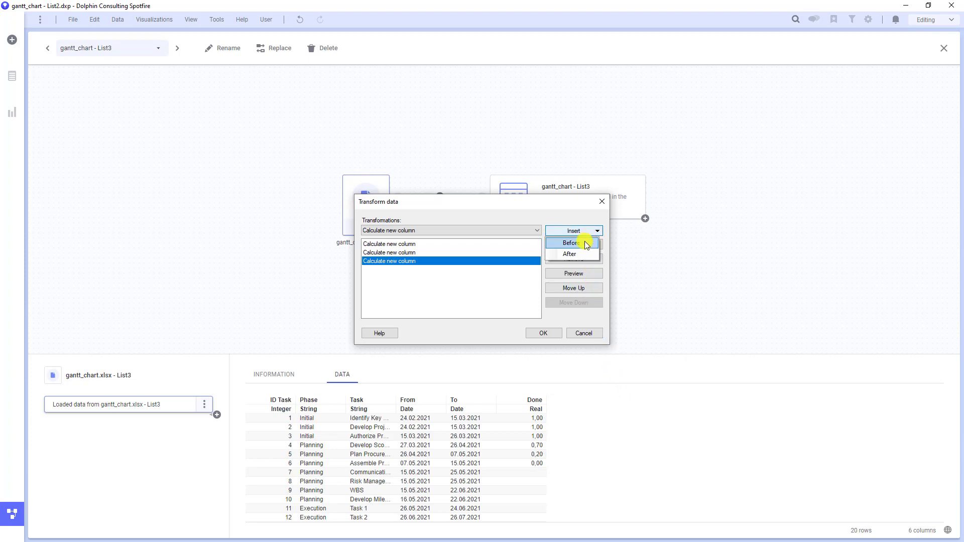
click(580, 252)
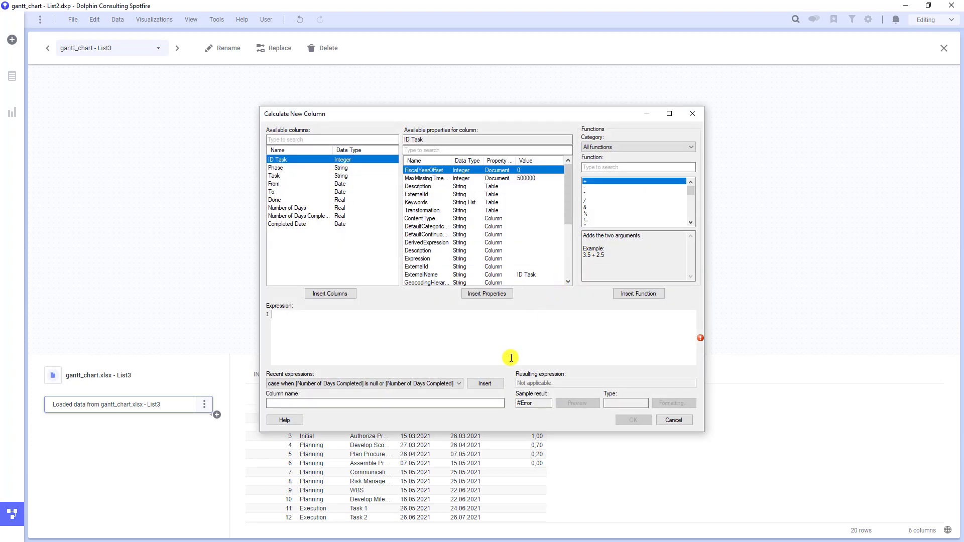
click(494, 384)
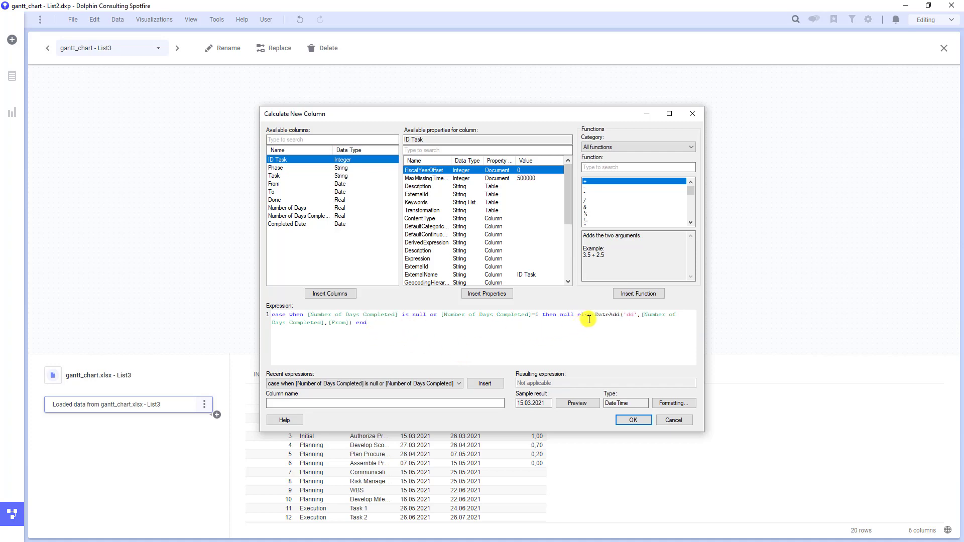
drag(588, 314, 355, 322)
text([)
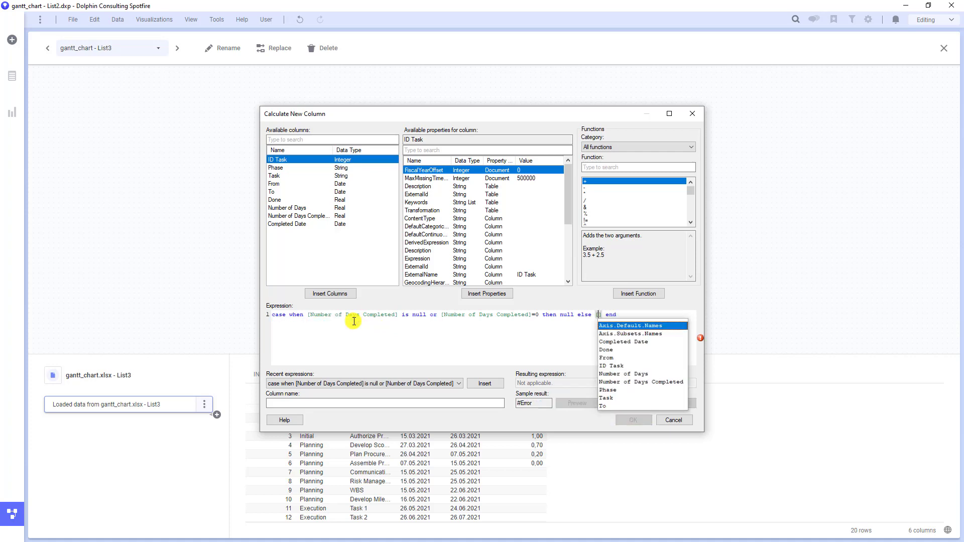
text(F)
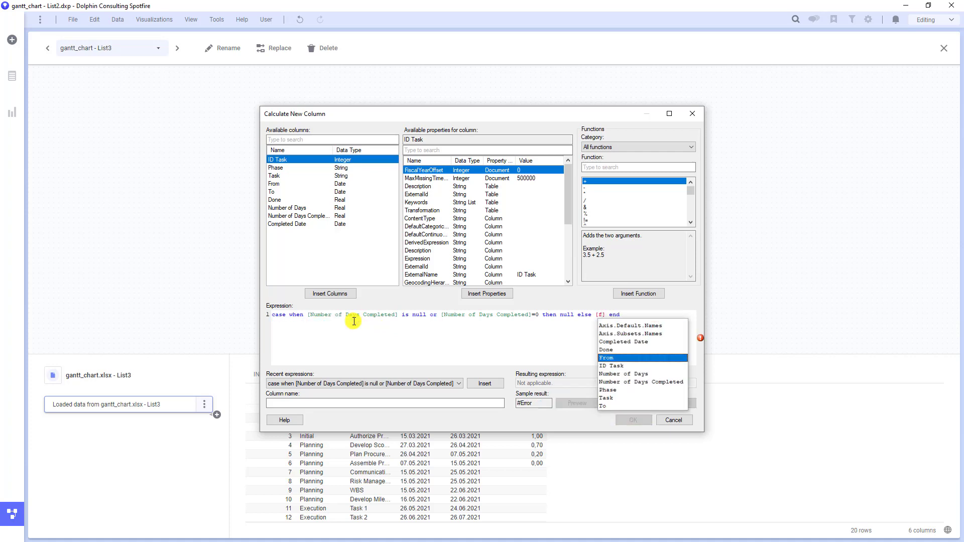
key(Return)
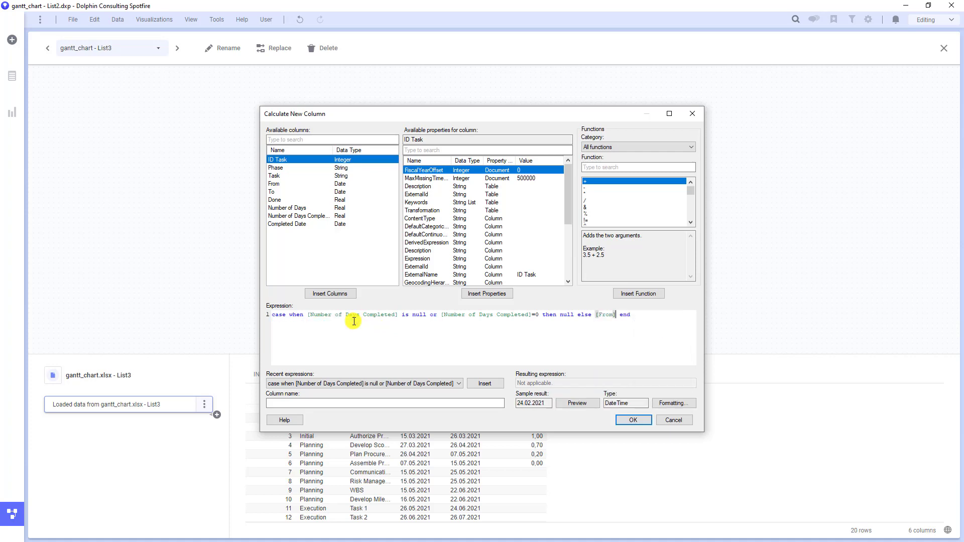
Name the fourth calculated column Beginning of Completed Date and add it to the transformations.
click(348, 402)
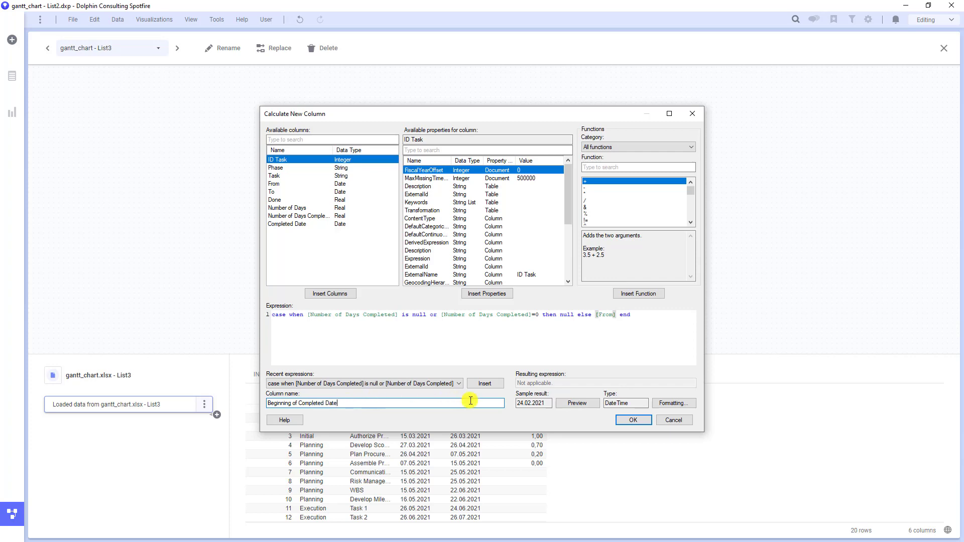
click(636, 420)
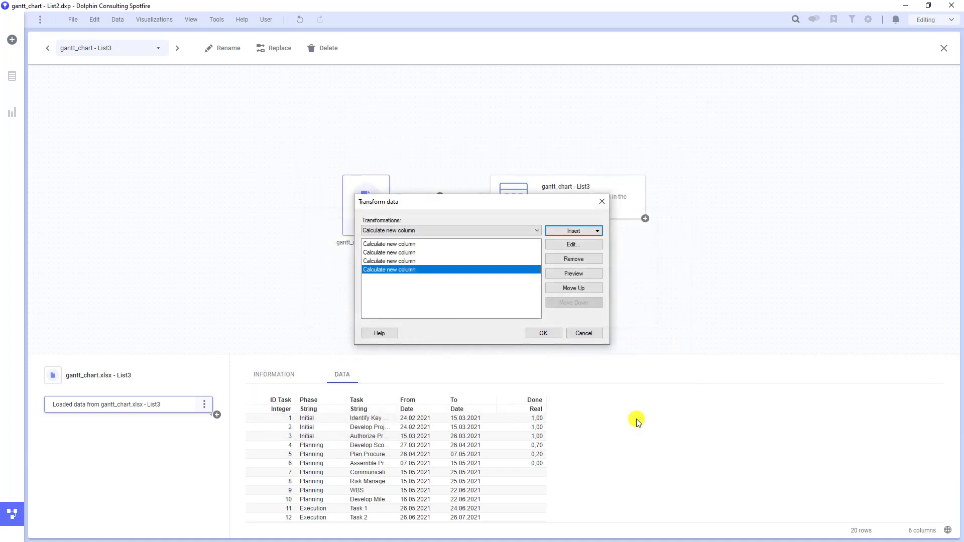
Insert an Unpivot transformation after the four calculated columns of the List3 data.
click(583, 231)
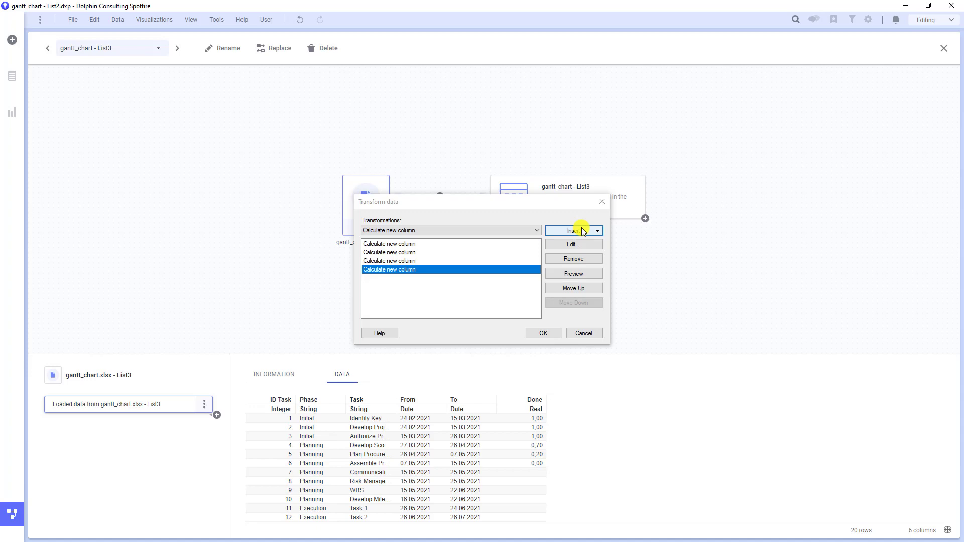
click(537, 231)
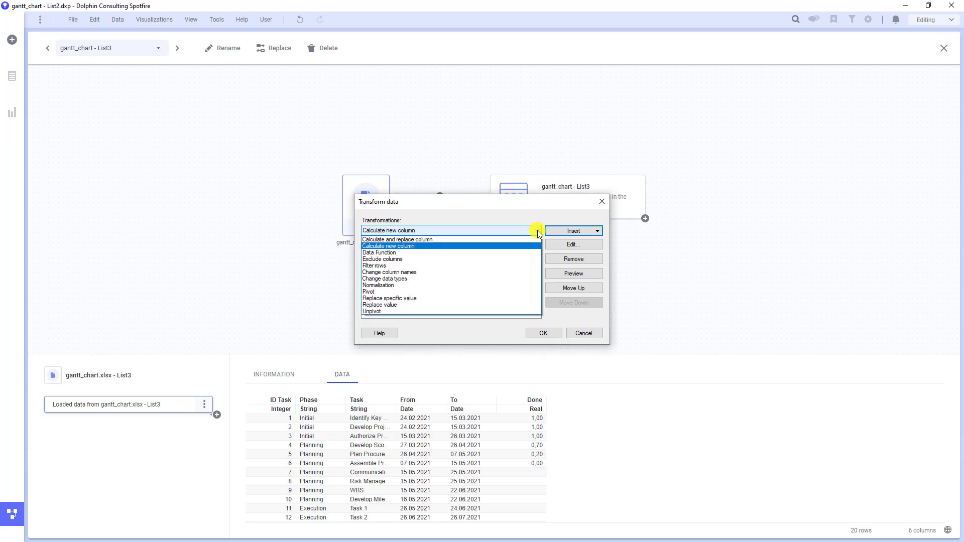
click(513, 310)
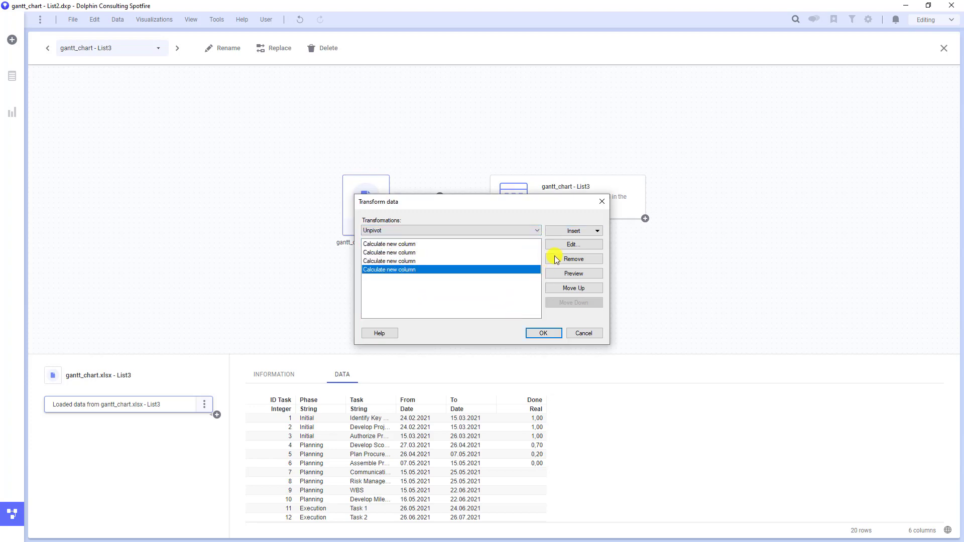
click(595, 233)
click(580, 255)
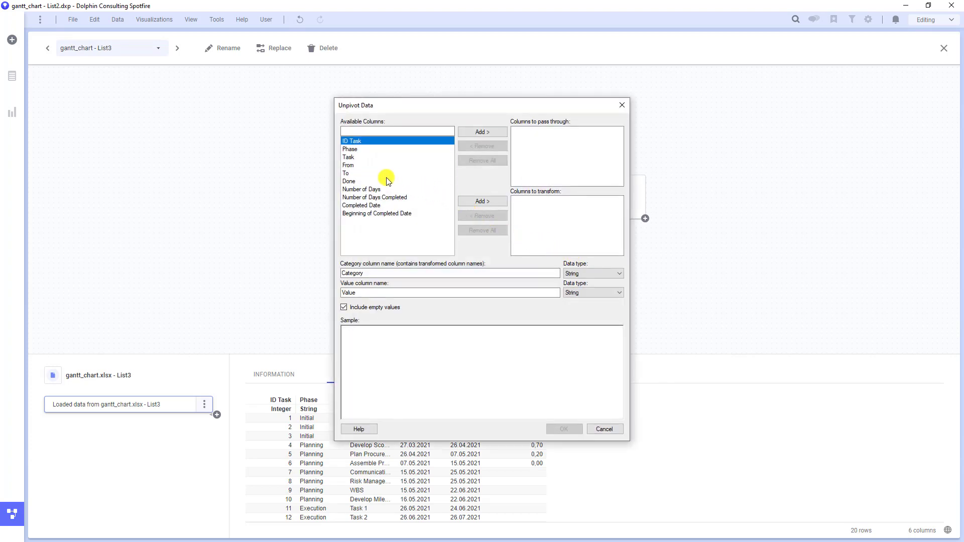
Set From, To, Completed Date and Beginning of Completed Date as the columns to transform in the unpivot.
click(359, 173)
click(357, 165)
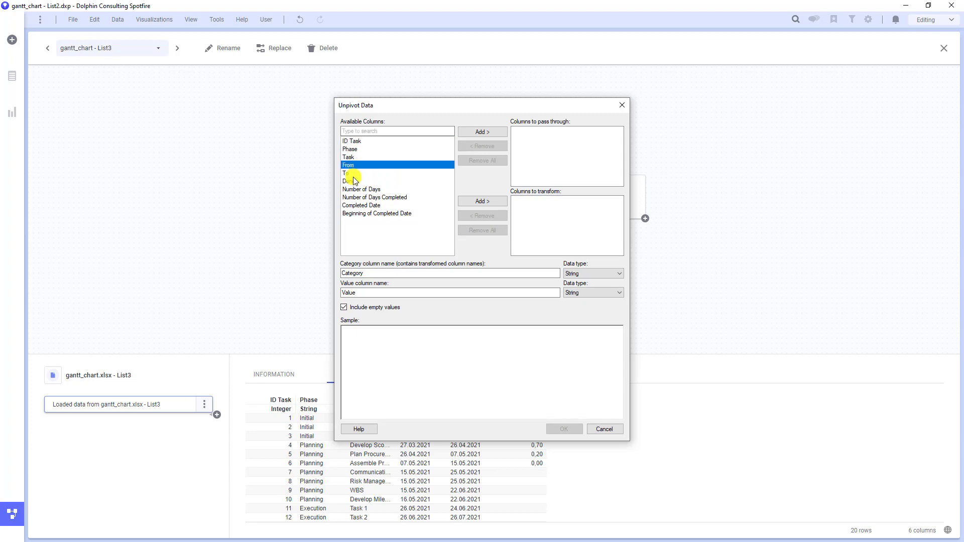
shift+click(355, 174)
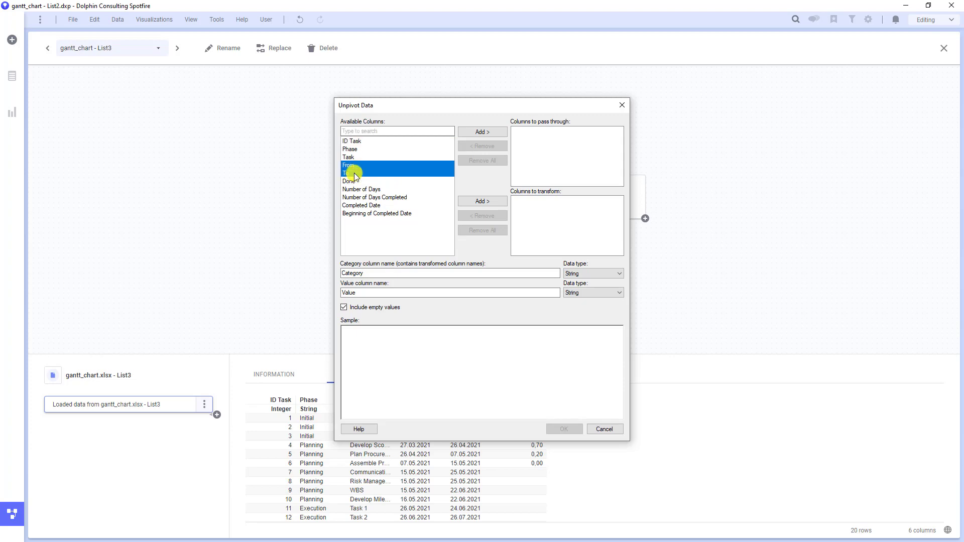
ctrl+click(360, 205)
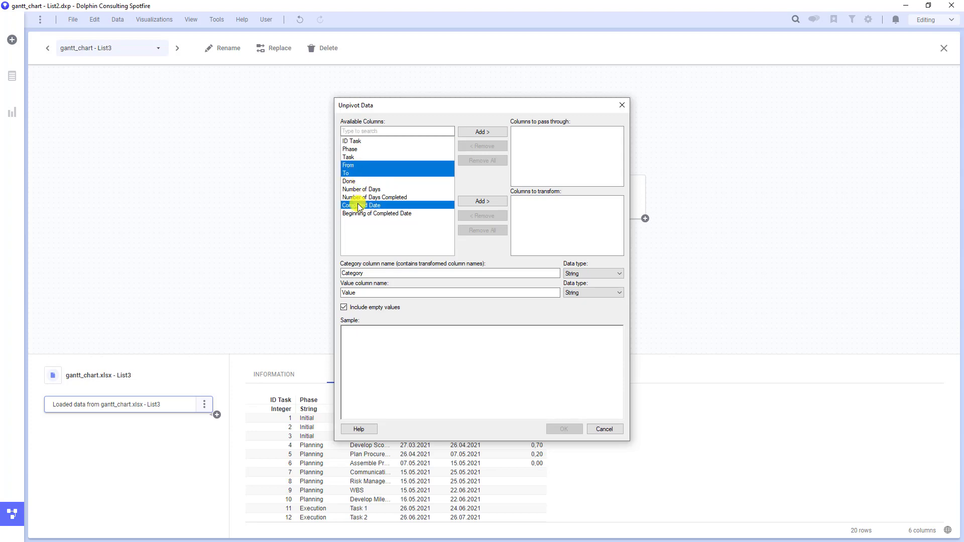
ctrl+click(360, 215)
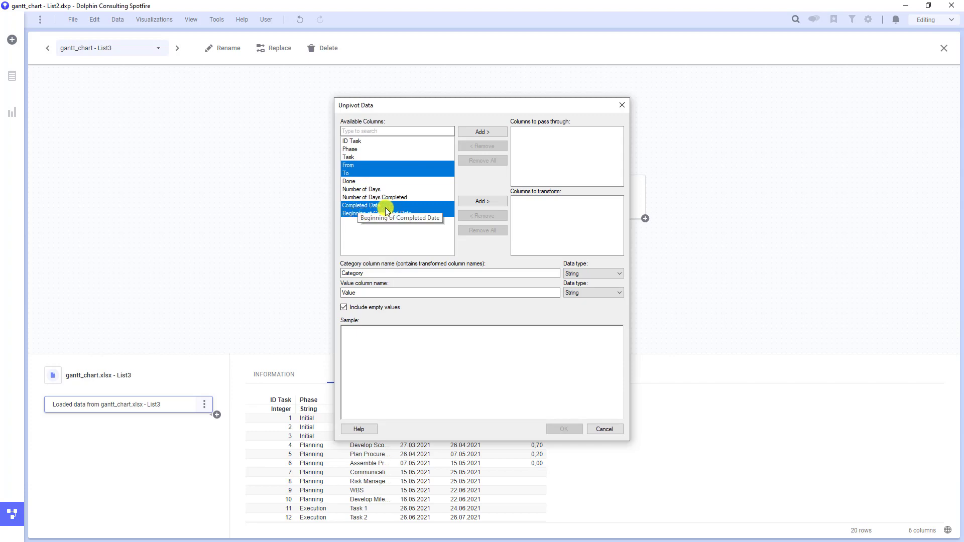
click(472, 202)
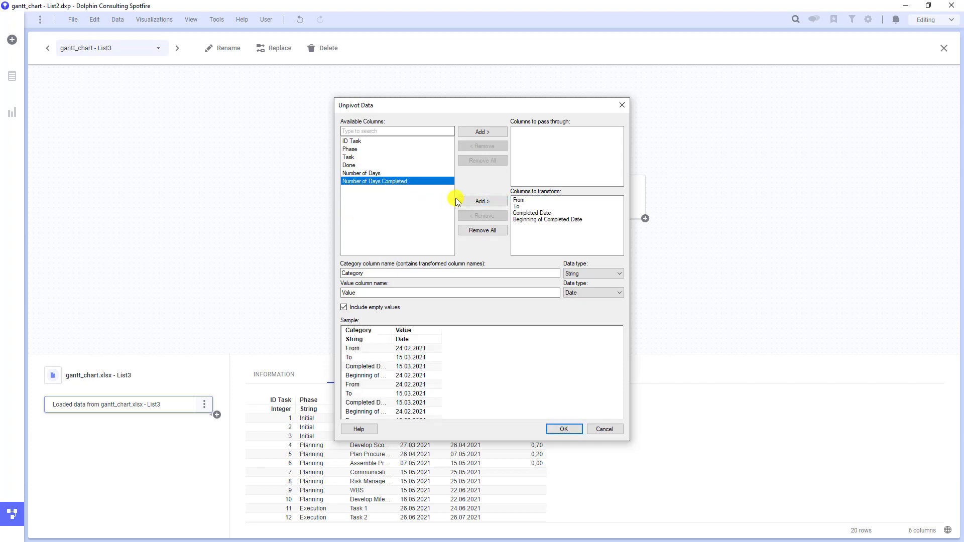
Pass ID Task, Phase, Task, Done, Number of Days and Number of Days Completed through the unpivot.
click(368, 149)
ctrl+click(367, 141)
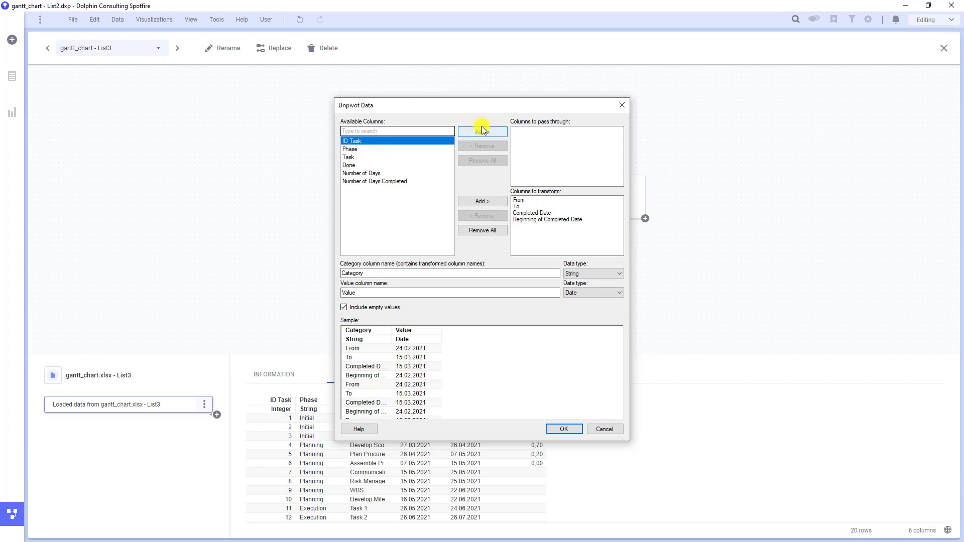
click(482, 131)
click(483, 132)
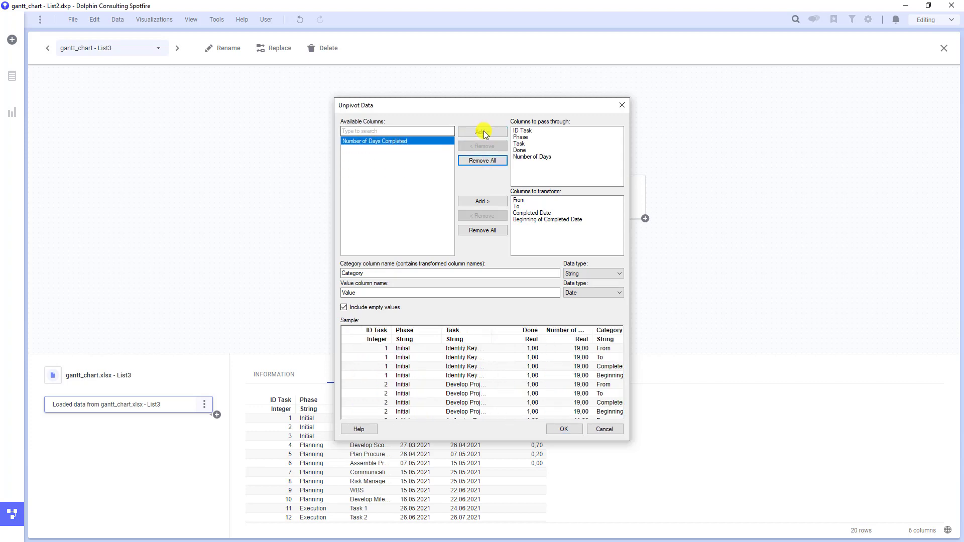
click(483, 132)
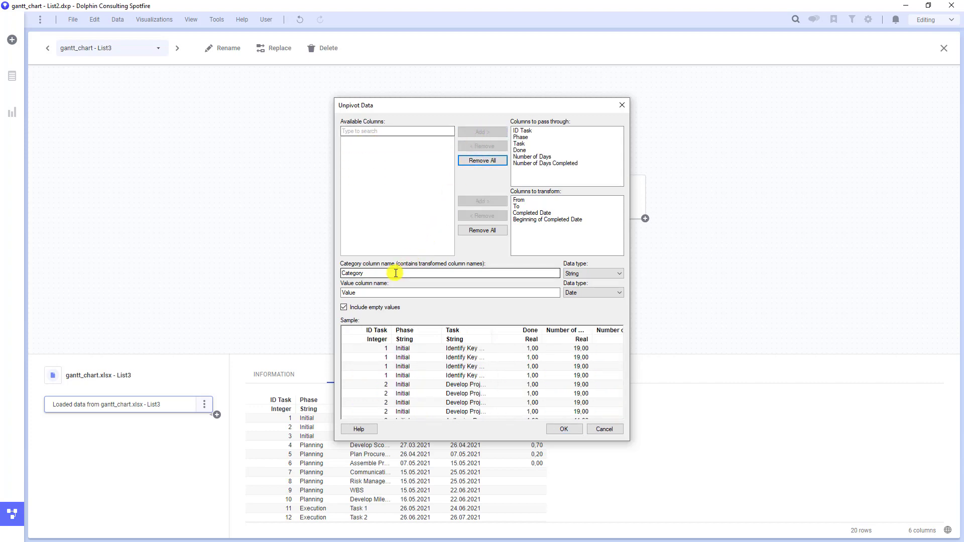
Name the unpivot's category column From/To and its value column Date, and apply all transformations to the List3 data.
drag(396, 273, 324, 271)
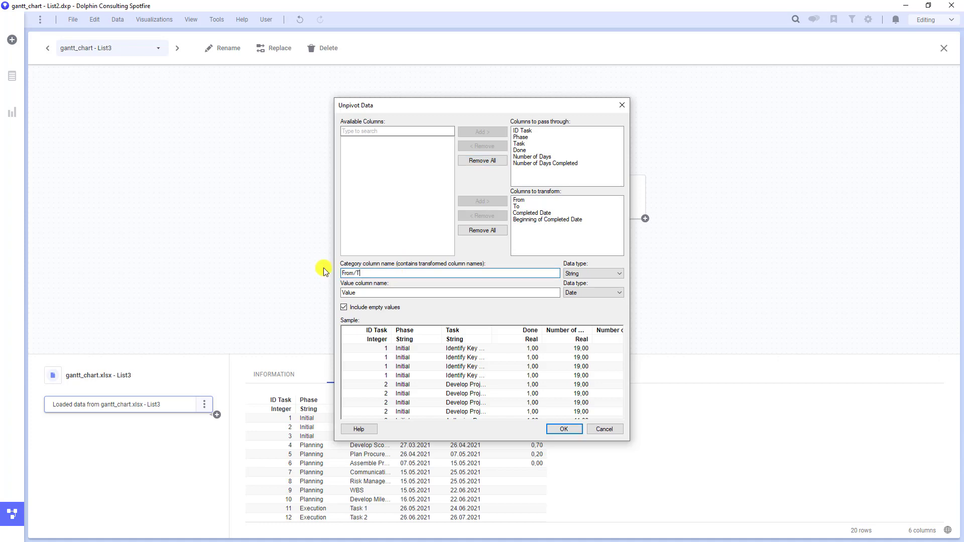
key(Tab)
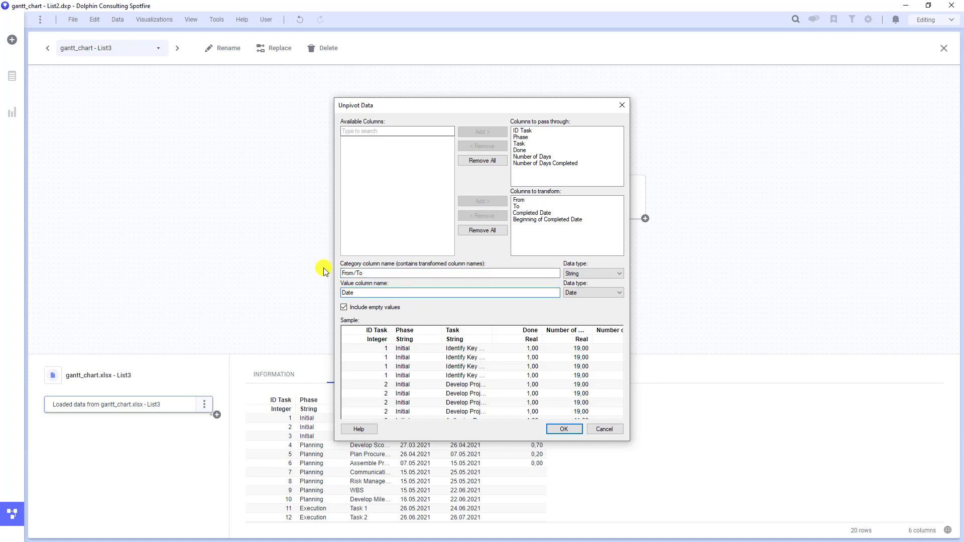
click(551, 431)
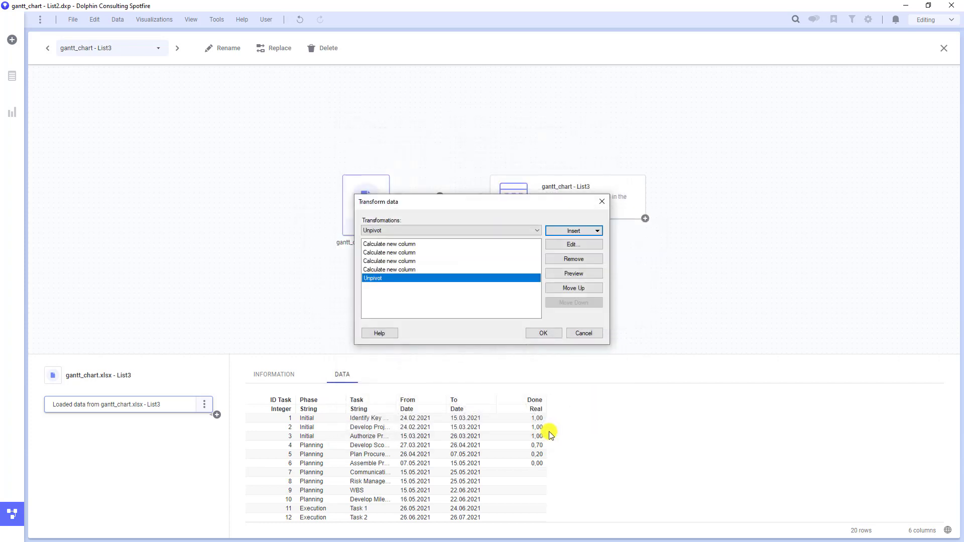
click(542, 335)
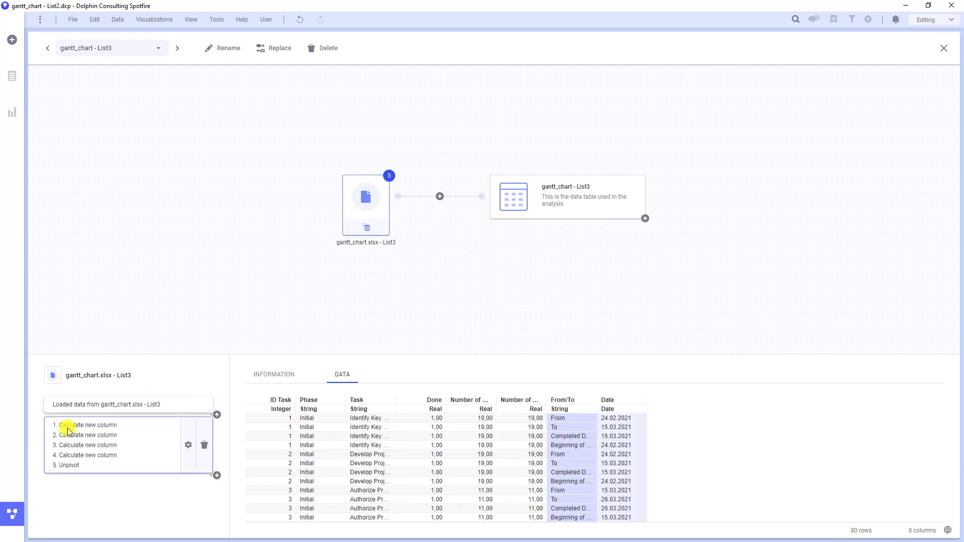
Leave the data canvas and create a new page containing a scatter plot.
click(10, 516)
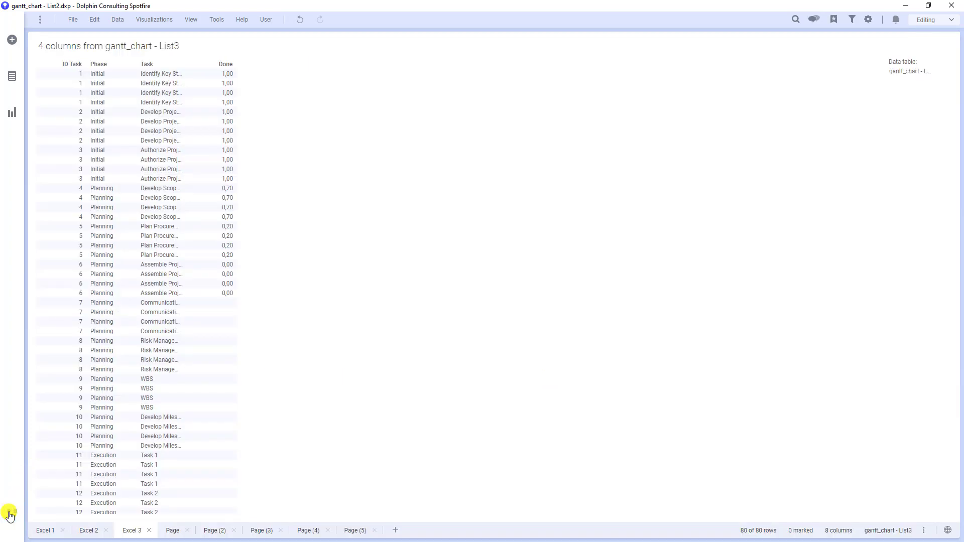
click(396, 531)
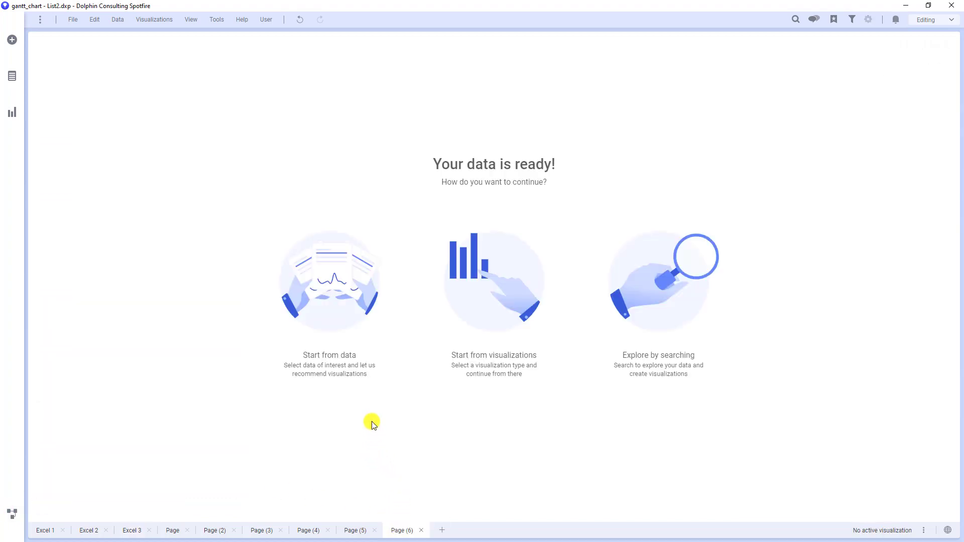
click(484, 327)
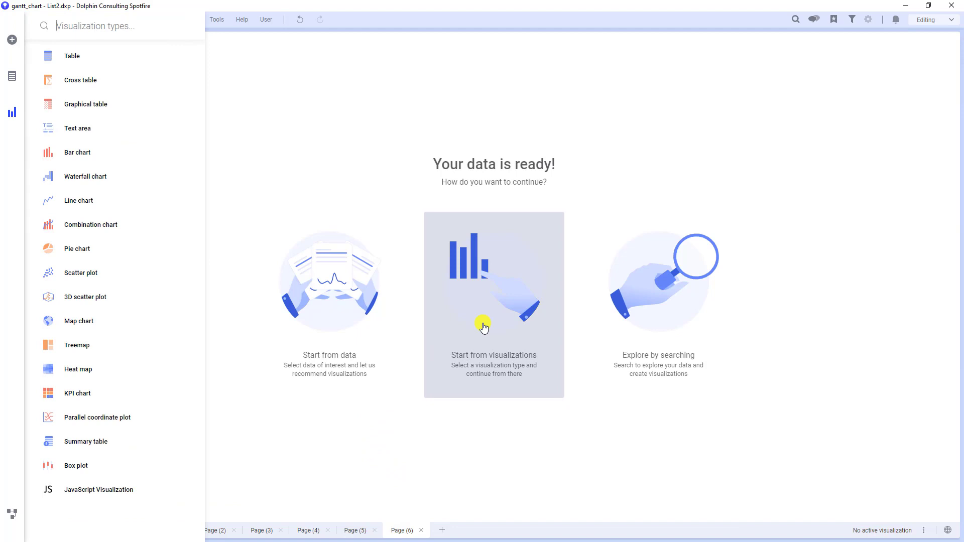
text(sc)
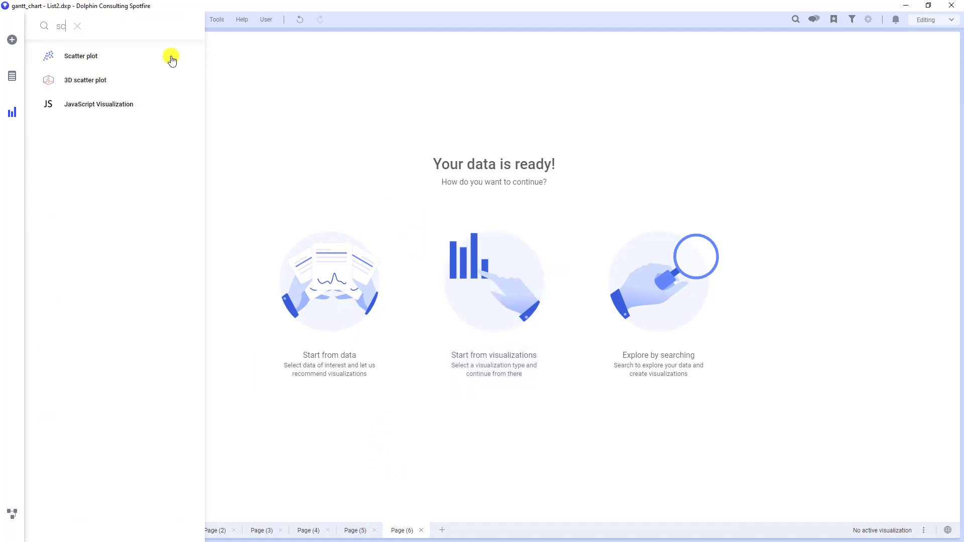
click(94, 56)
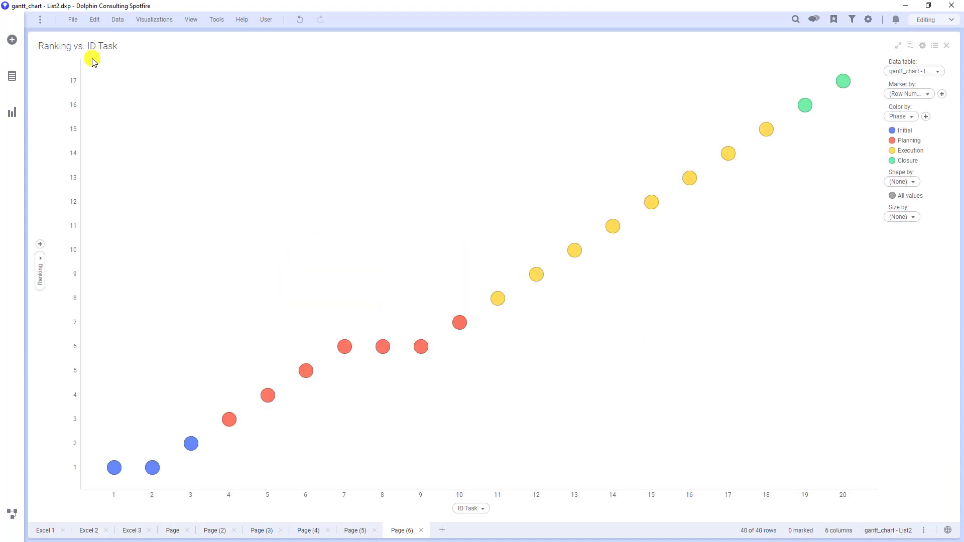
Copy the expression of the Ranking calculated column from the column properties of gantt_chart - List2.
click(117, 20)
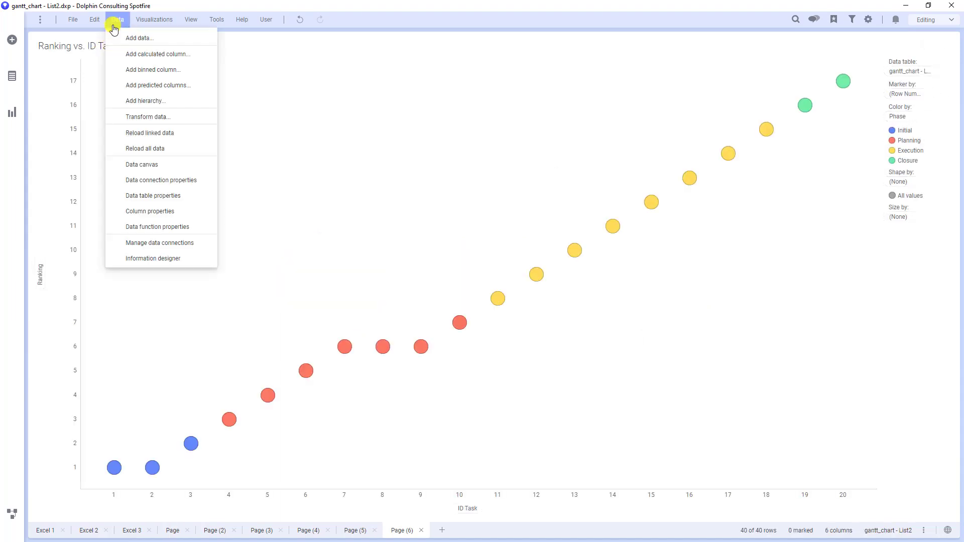
click(119, 211)
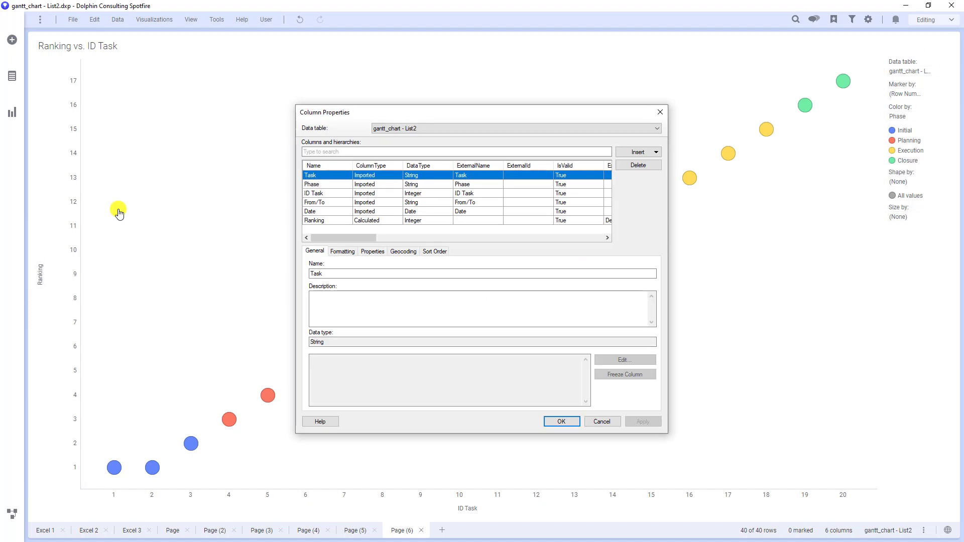
click(335, 220)
drag(411, 358, 276, 343)
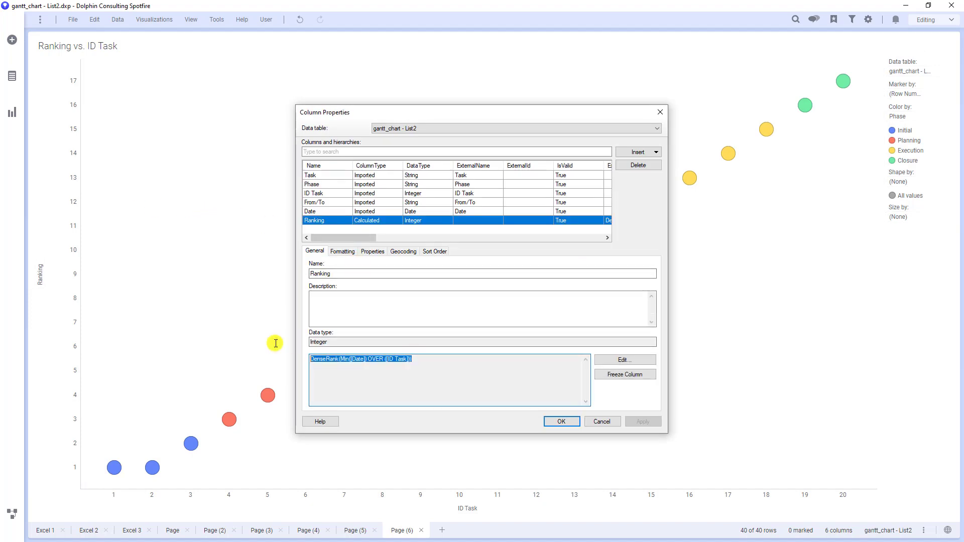
Insert a calculated column named Ranking in gantt_chart - List3 with the expression DenseRank(Min([Date]) OVER ([ID Task])), and apply the column properties.
click(454, 128)
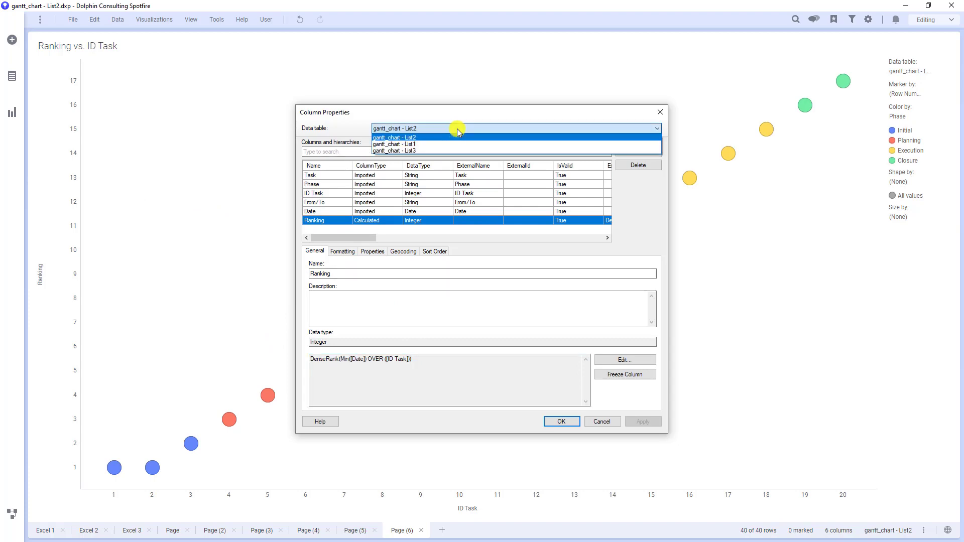
click(453, 152)
scroll(451, 178, down, 1)
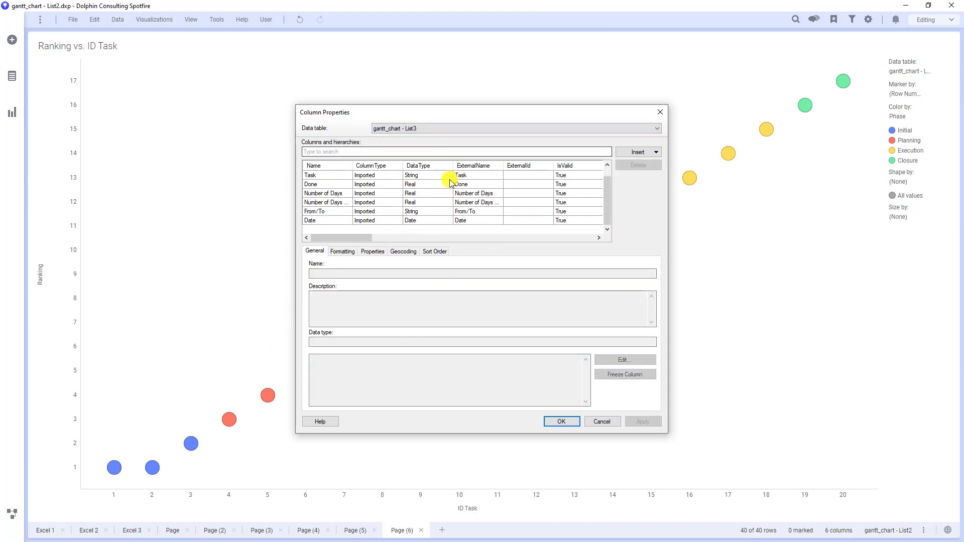
scroll(452, 179, up, 1)
click(628, 152)
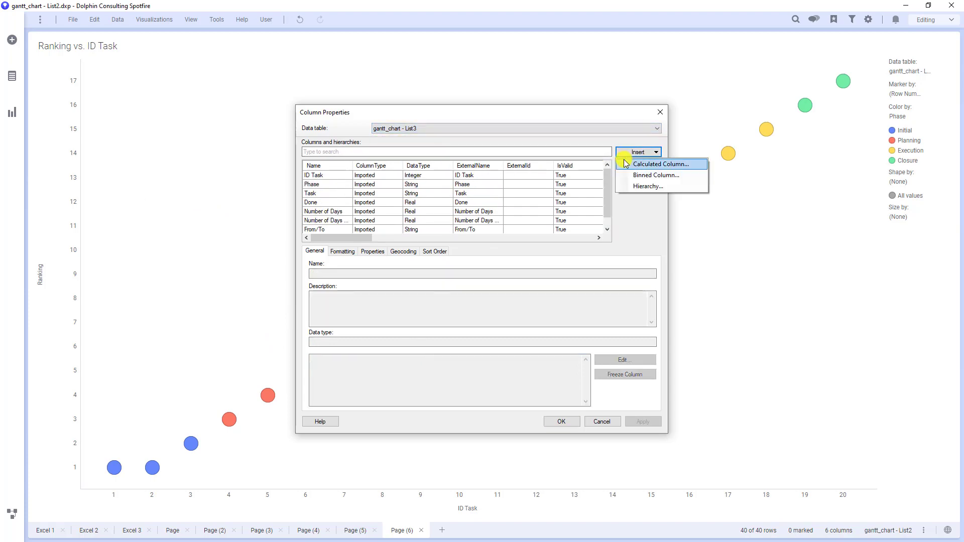
click(648, 164)
click(324, 410)
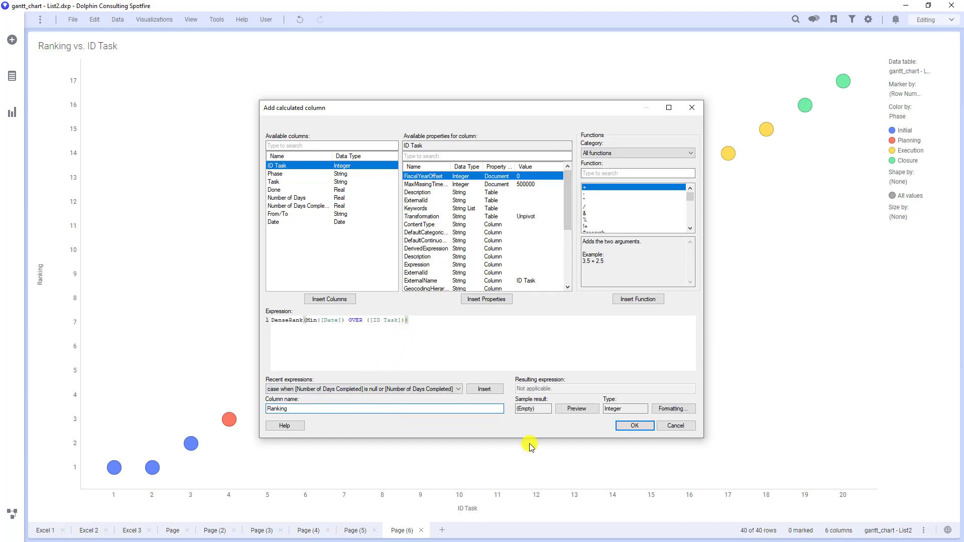
click(634, 426)
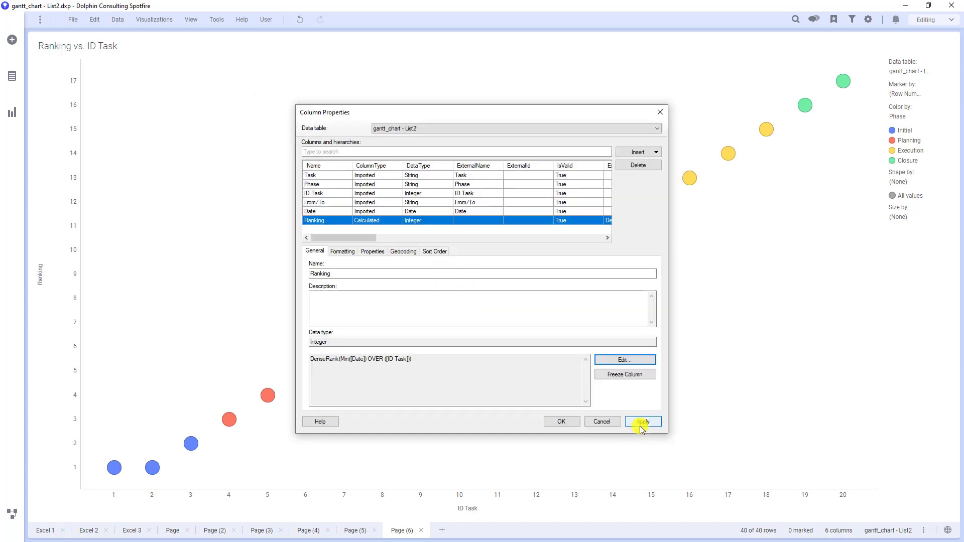
click(640, 425)
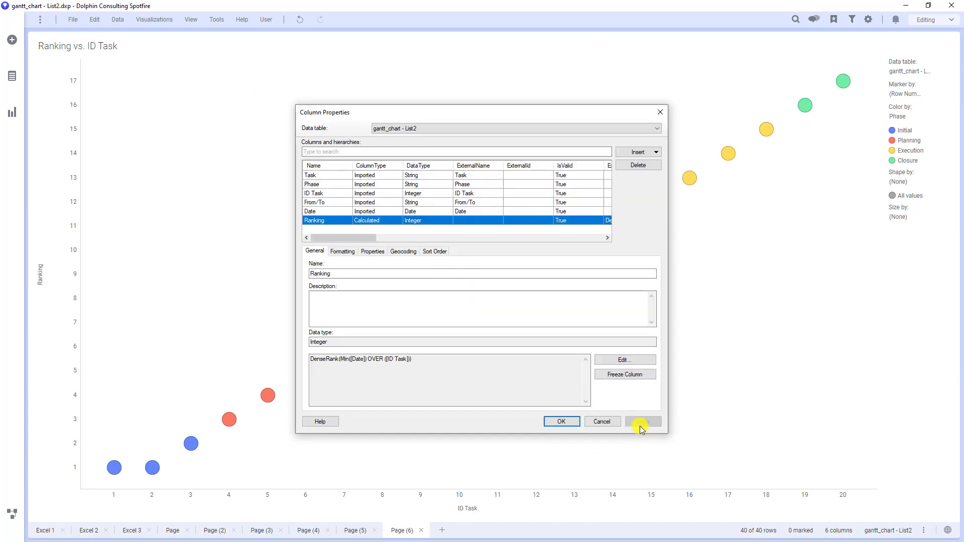
click(563, 422)
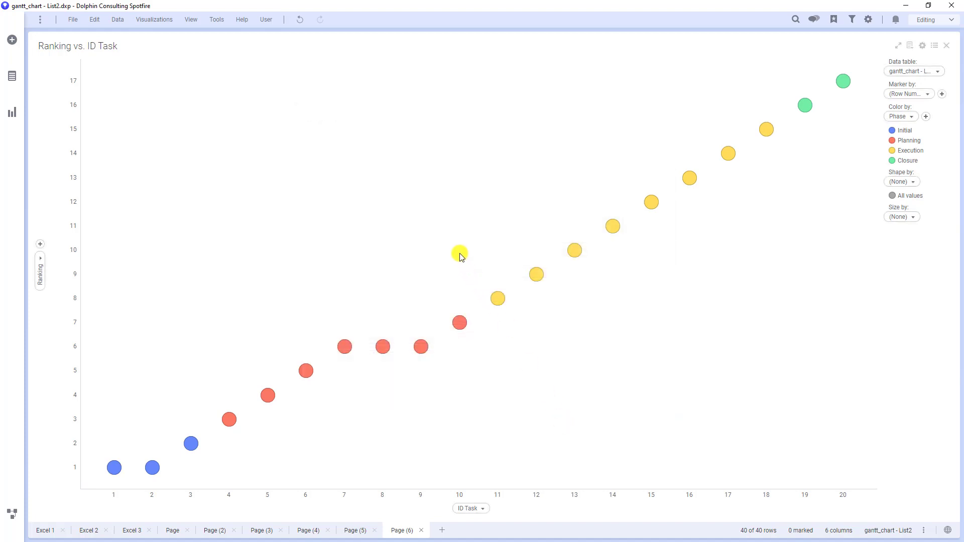
Set the new scatter plot's data table to gantt_chart - List3 in its properties.
right_click(461, 256)
click(518, 508)
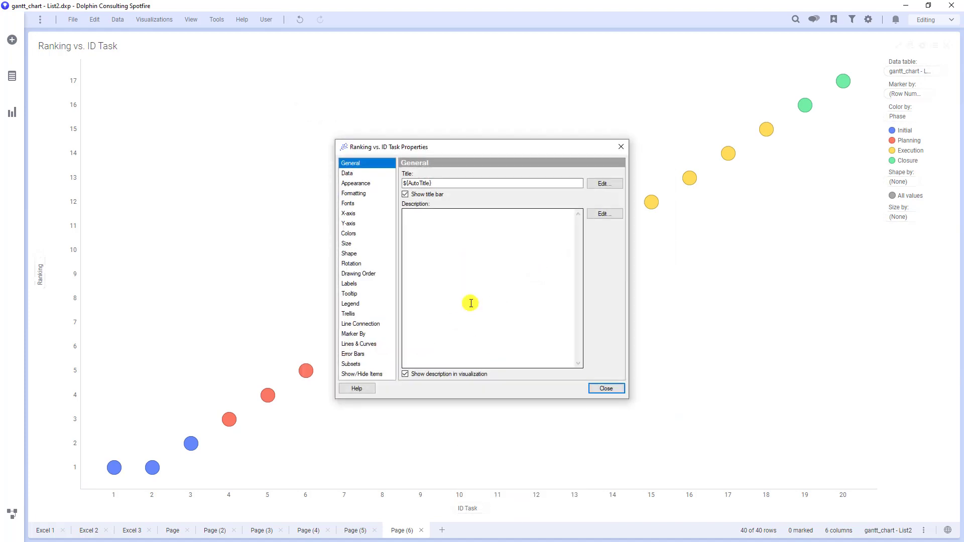
click(384, 175)
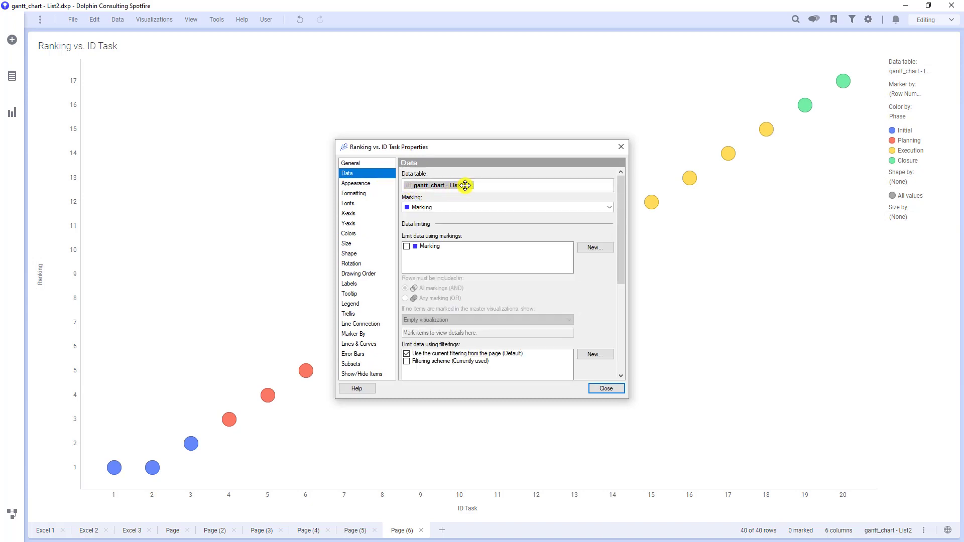
click(467, 186)
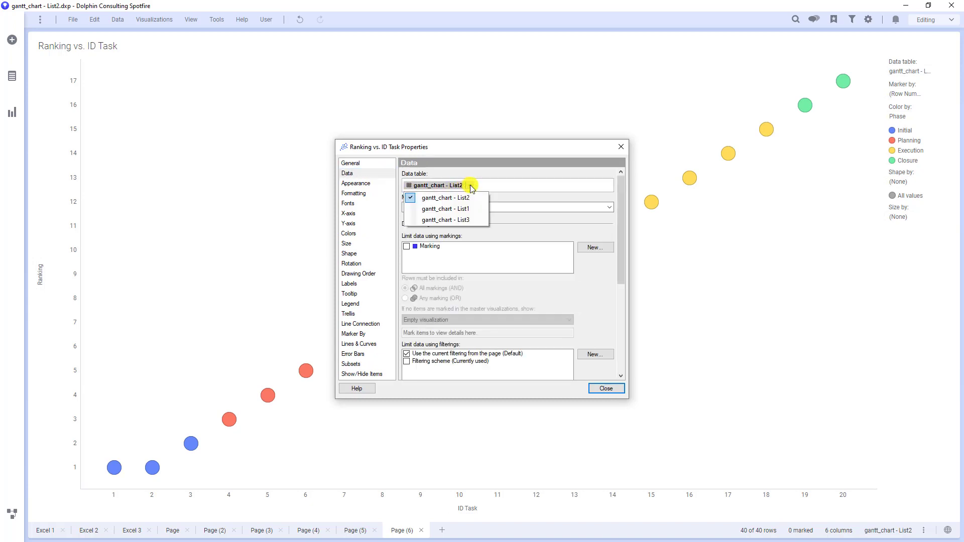
click(475, 222)
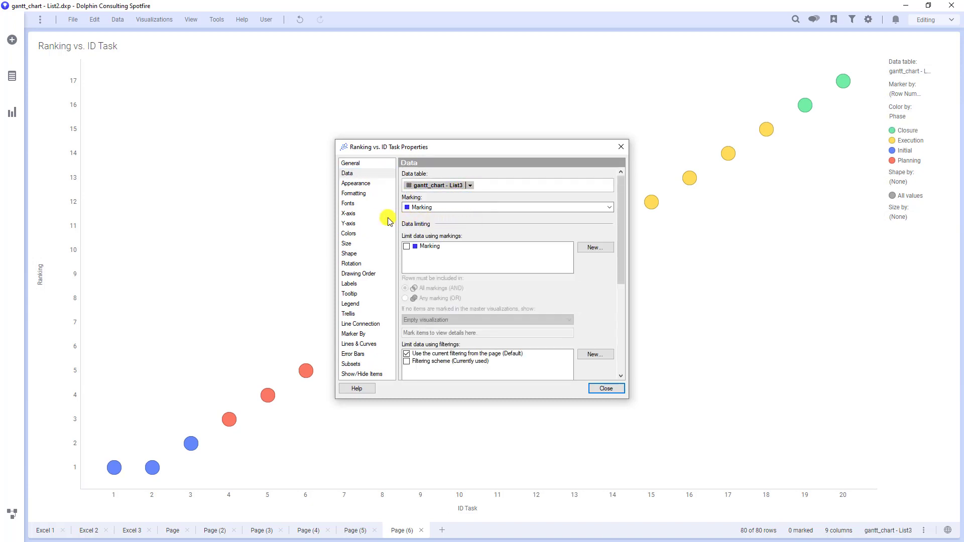
Set the scatter plot's X-axis to the Date column.
click(357, 213)
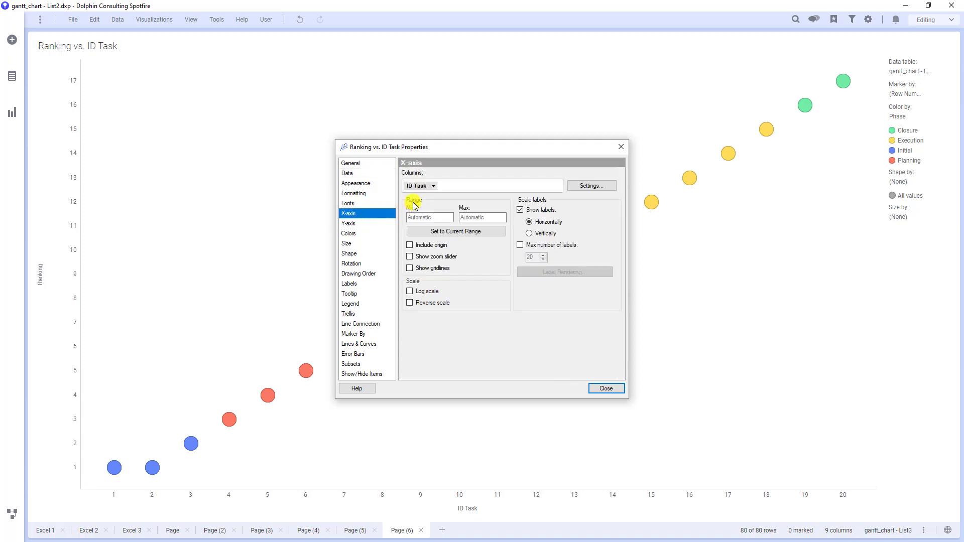
click(435, 186)
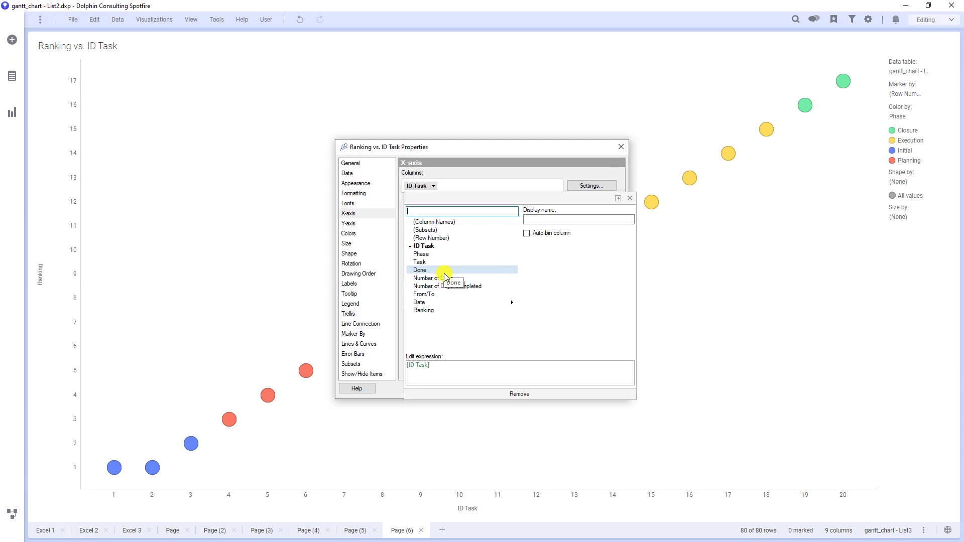
mouse_move(502, 302)
click(532, 304)
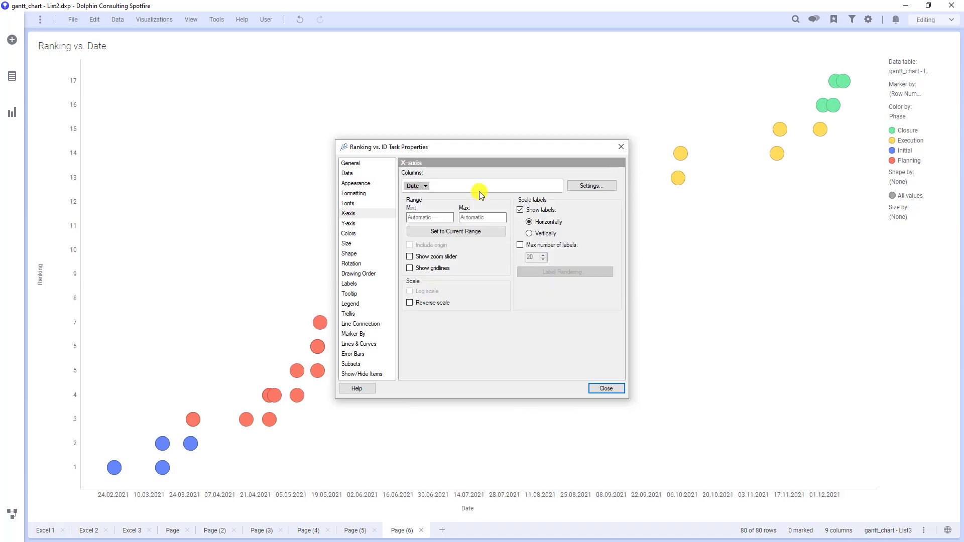
Add the Task column after Ranking on the scatter plot's Y-axis.
click(372, 224)
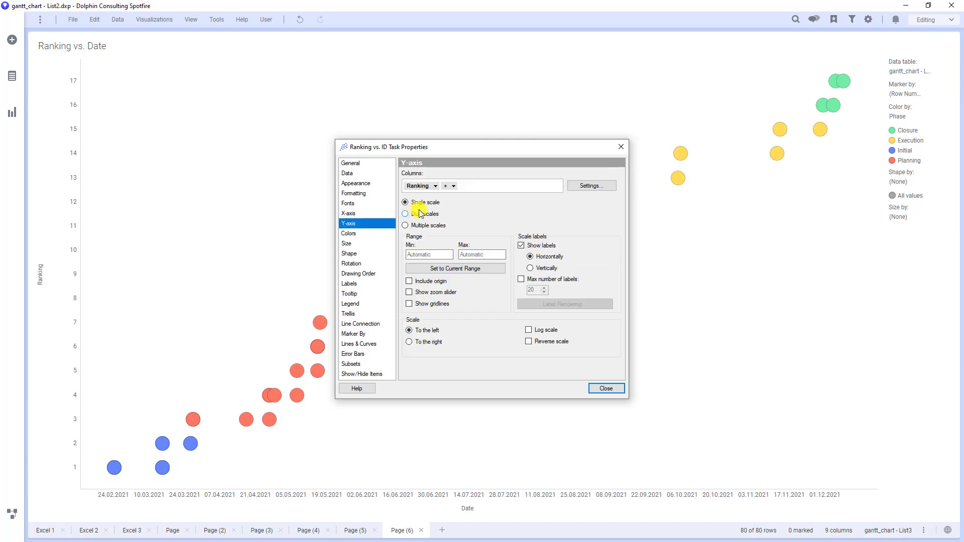
click(446, 187)
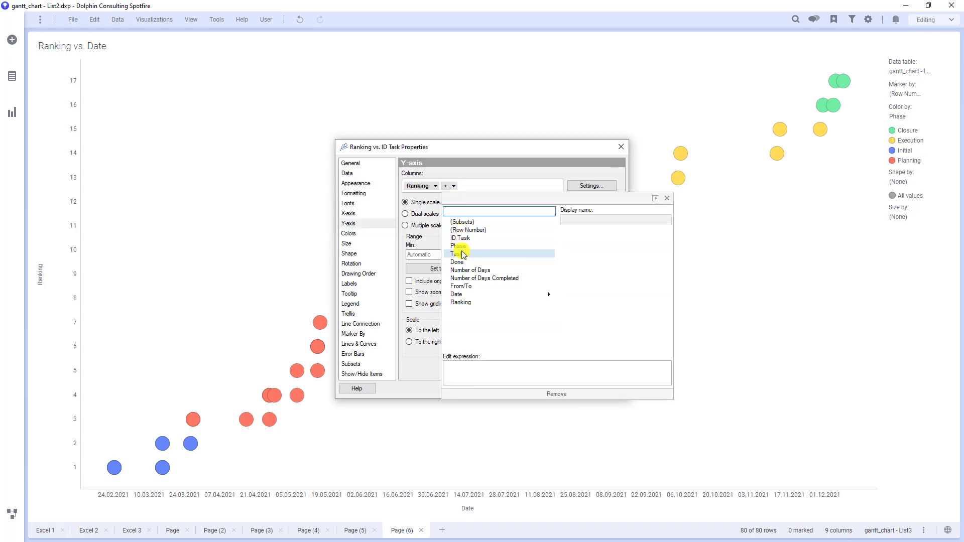
click(462, 254)
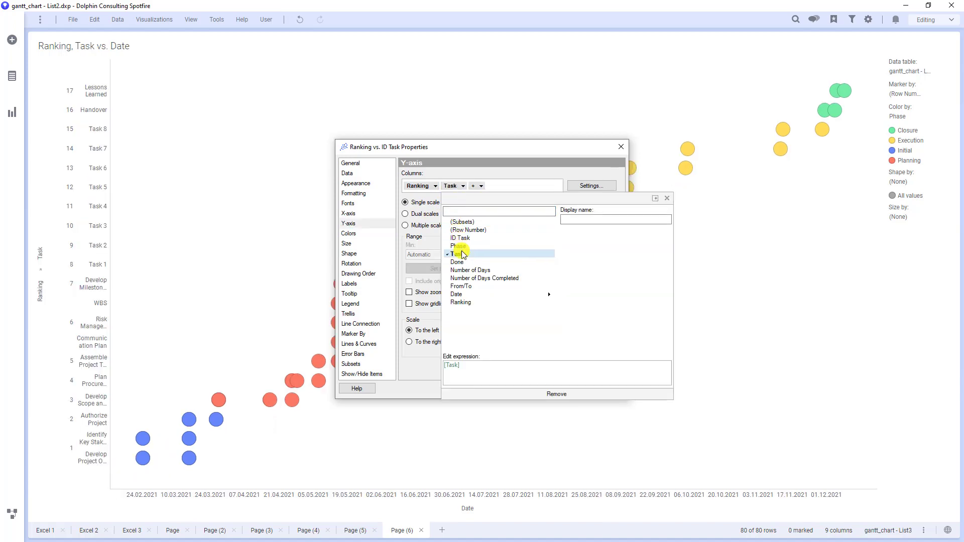
click(519, 192)
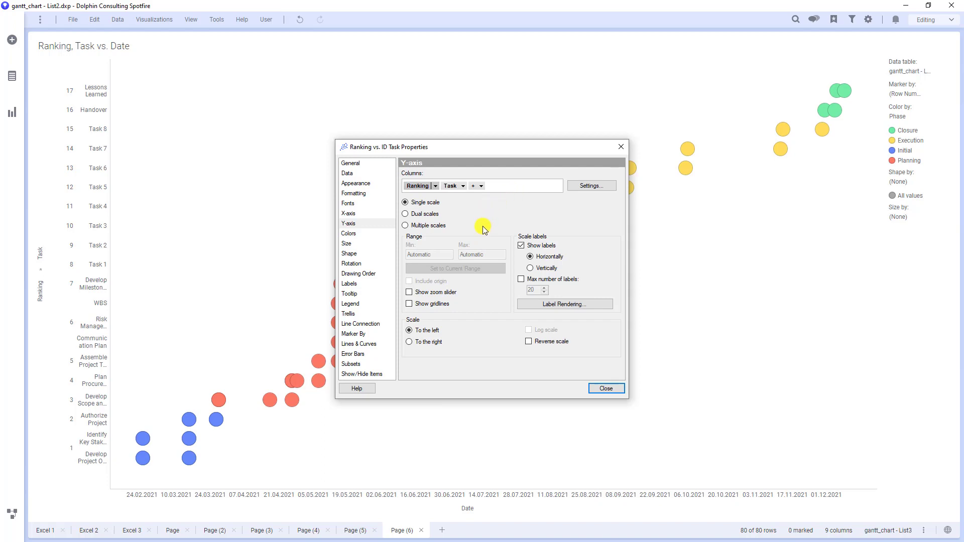
Render the Y-axis Ranking labels as Image from URL at the smallest max size, and reverse the Y-axis scale.
click(536, 299)
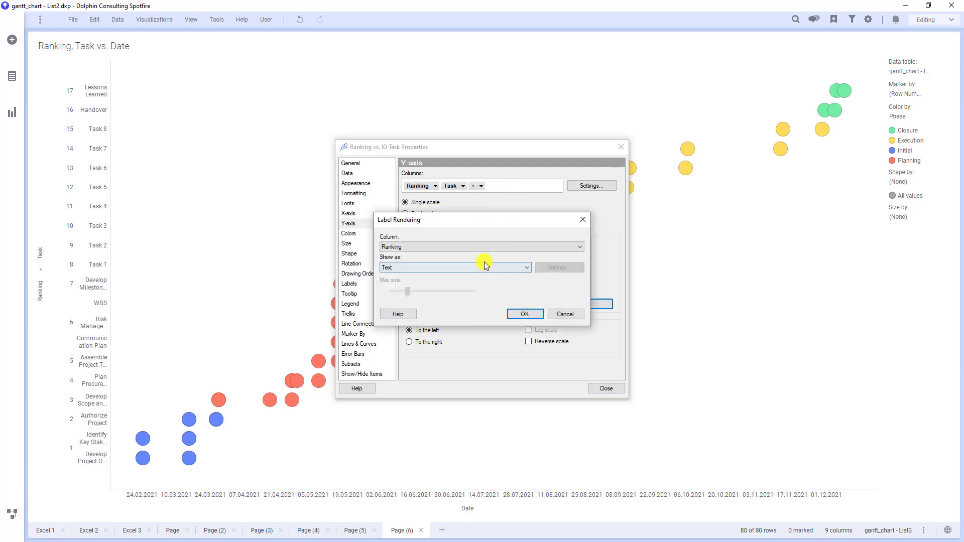
click(498, 267)
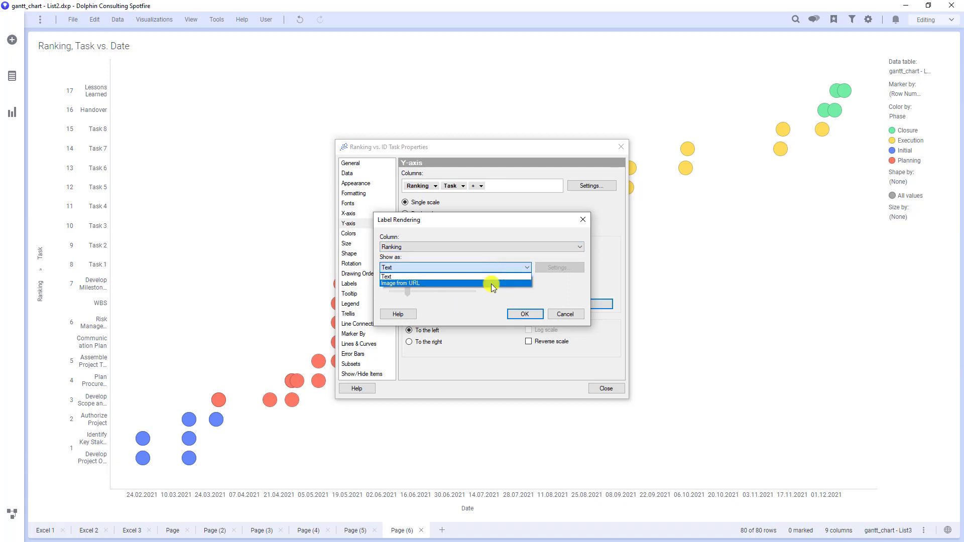
click(497, 277)
drag(421, 293, 391, 292)
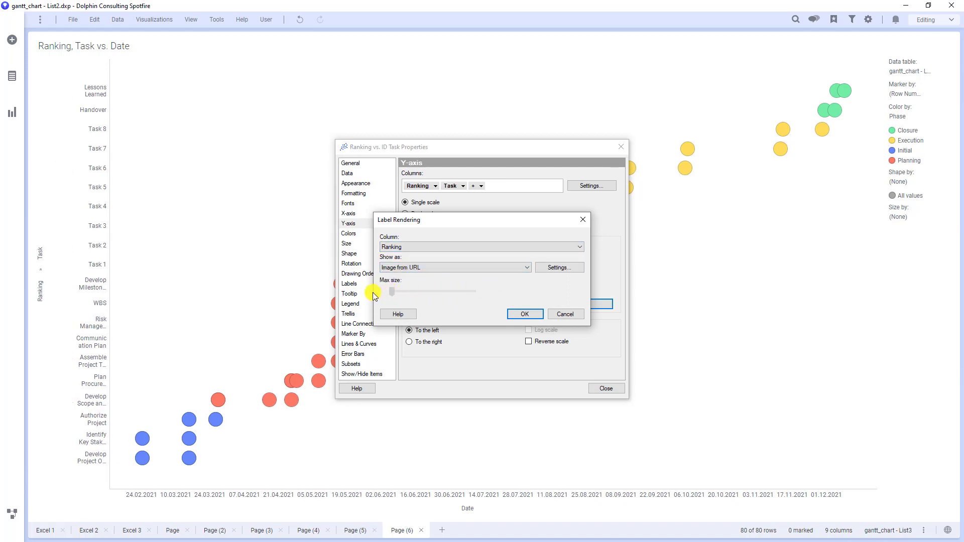
click(525, 315)
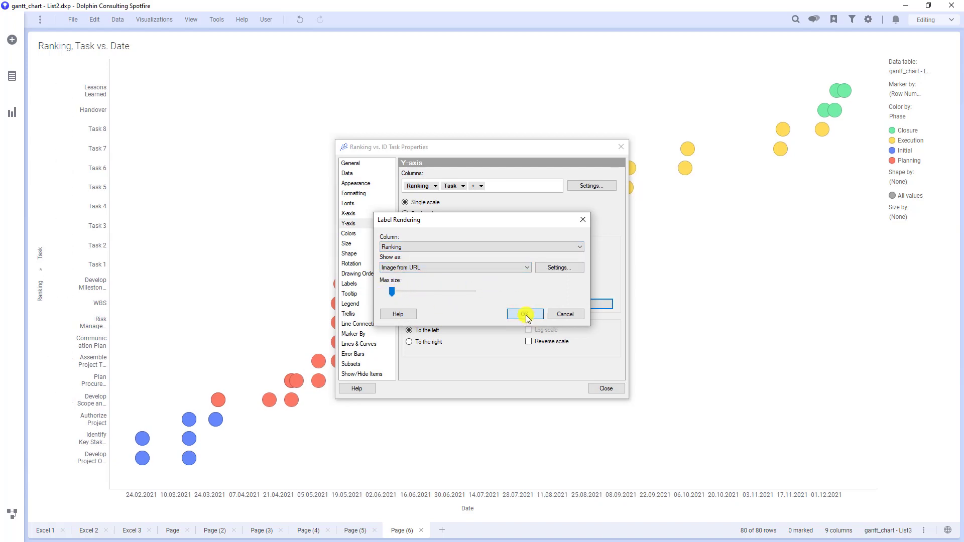
click(527, 341)
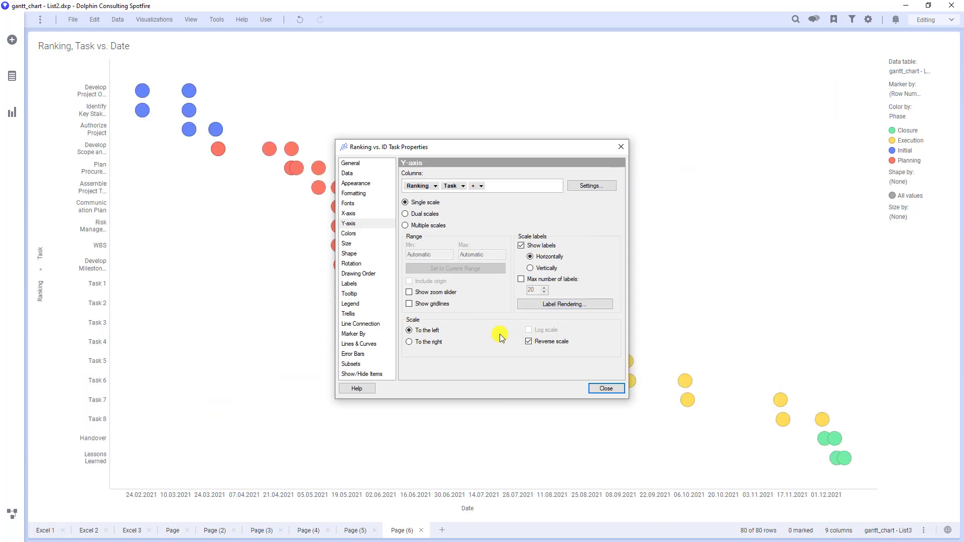
Color the scatter plot's markers by the From/To column instead of Phase.
click(369, 234)
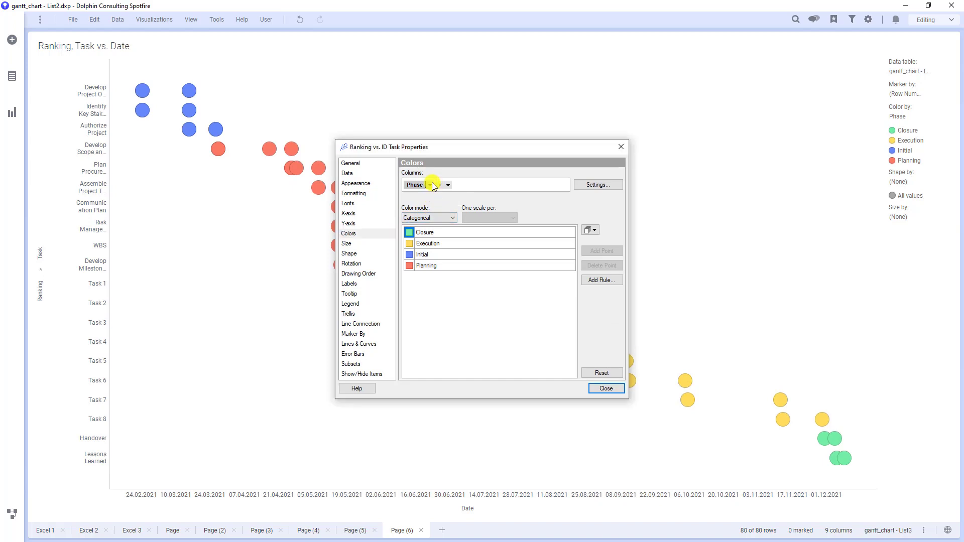
click(433, 186)
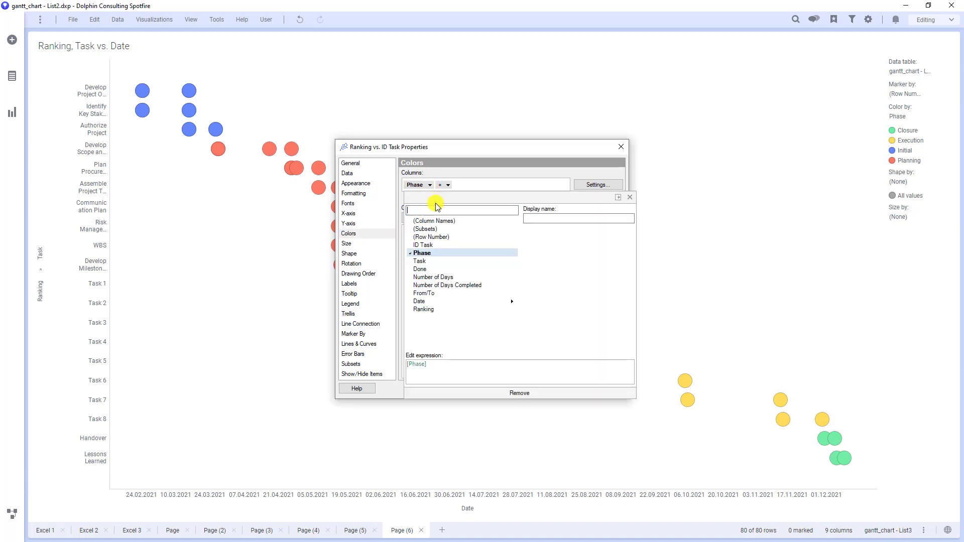
click(447, 296)
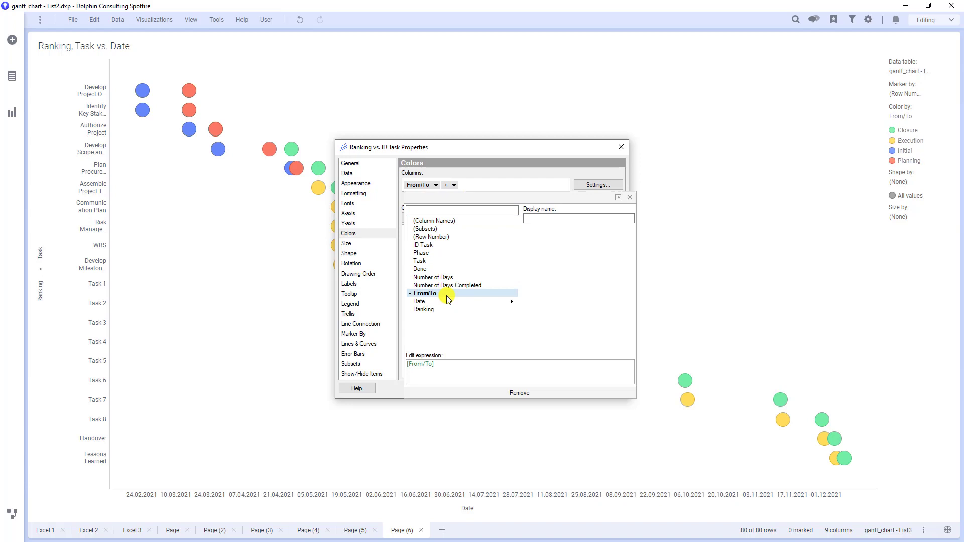
click(516, 188)
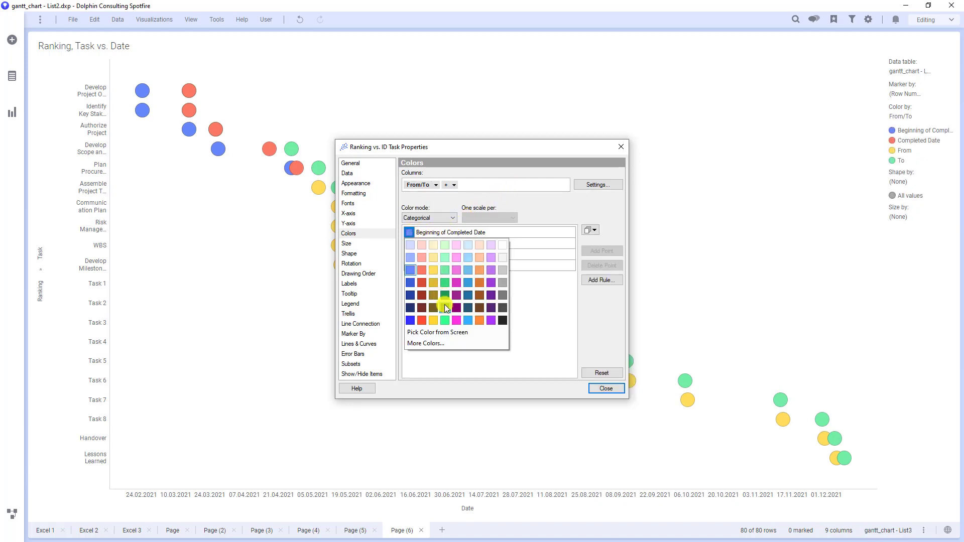
Color Beginning of Completed Date and Completed Date dark green, and From and To light green.
click(445, 306)
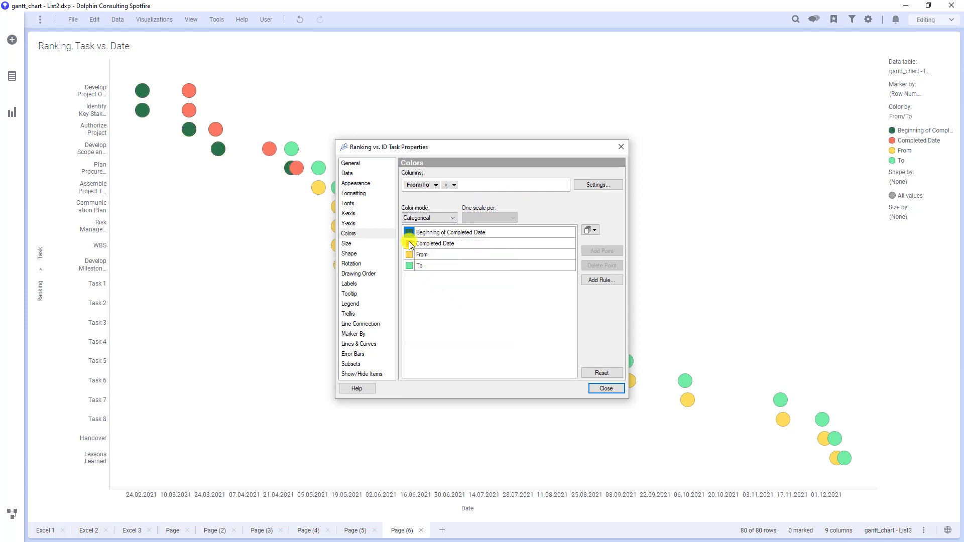
click(411, 244)
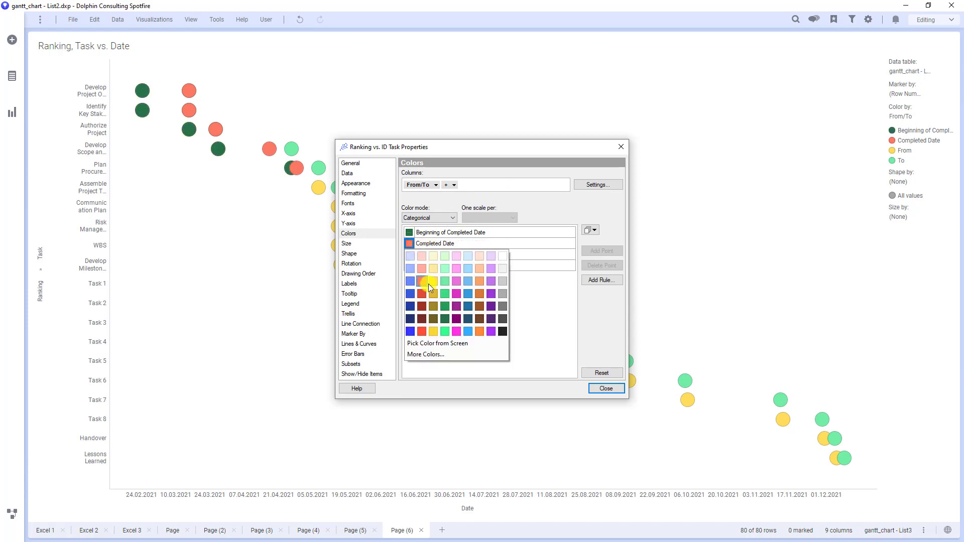
click(445, 318)
click(413, 256)
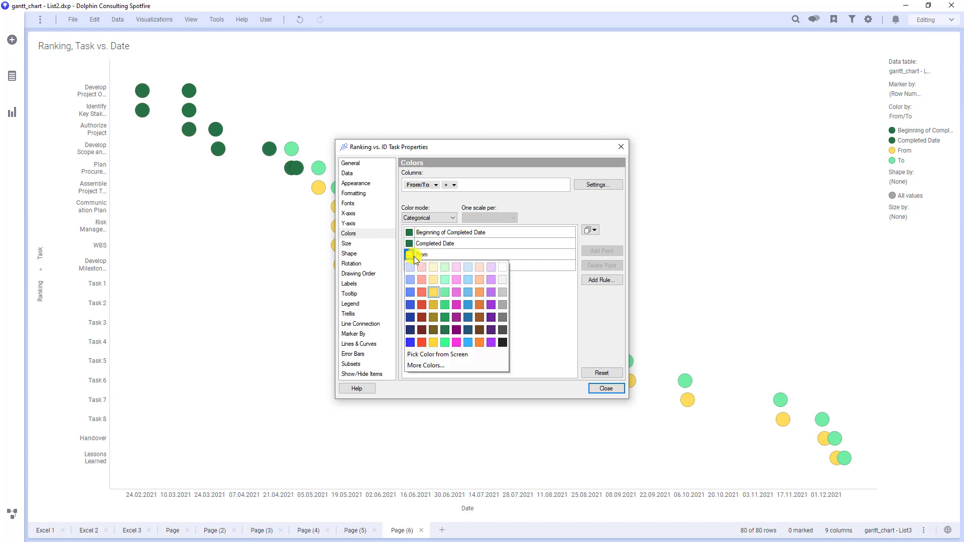
click(441, 278)
click(413, 266)
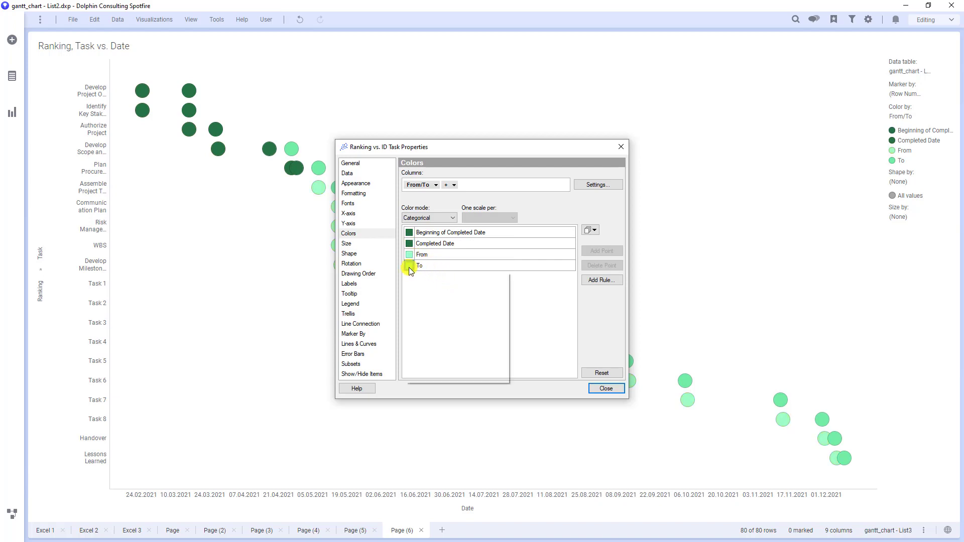
click(441, 280)
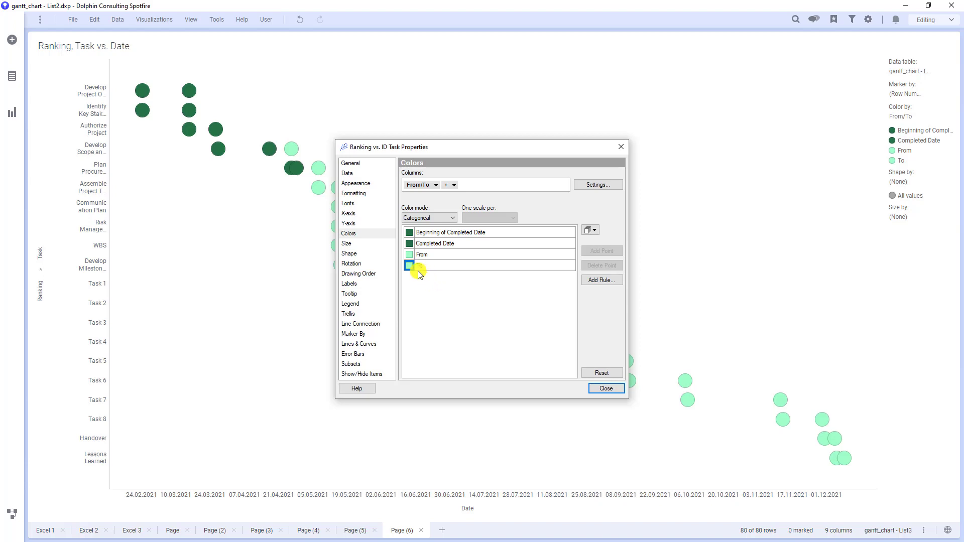
Set the markers' drawing order to the From/To column and reverse the drawing order.
click(377, 275)
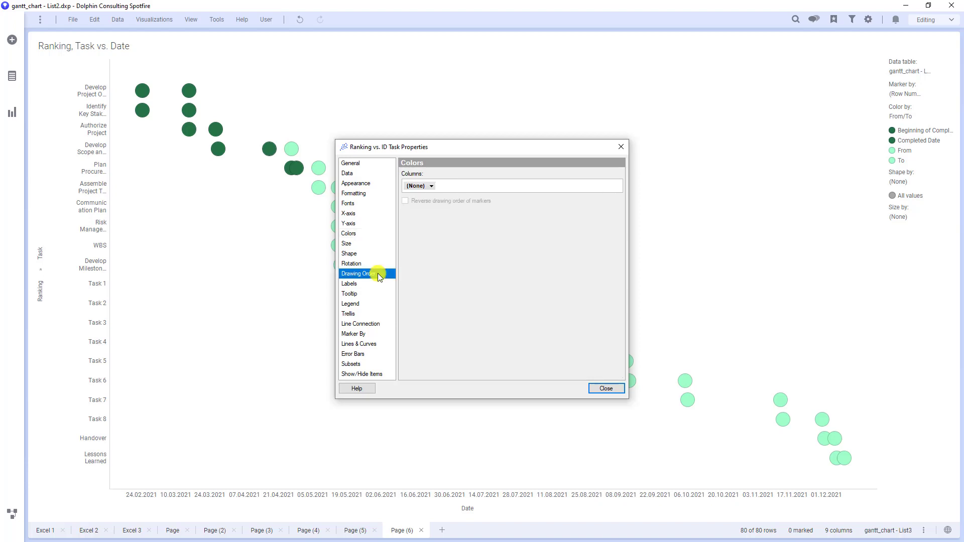
click(431, 186)
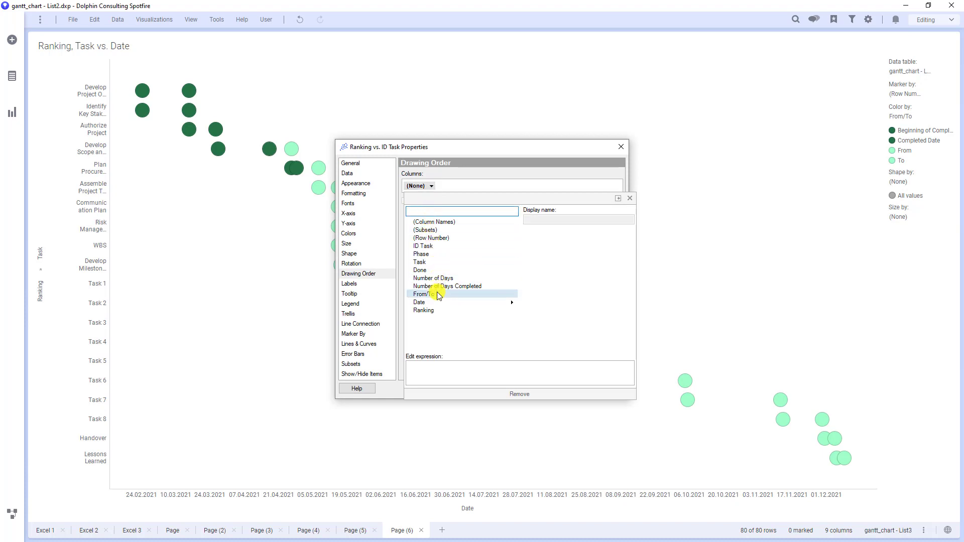
click(438, 295)
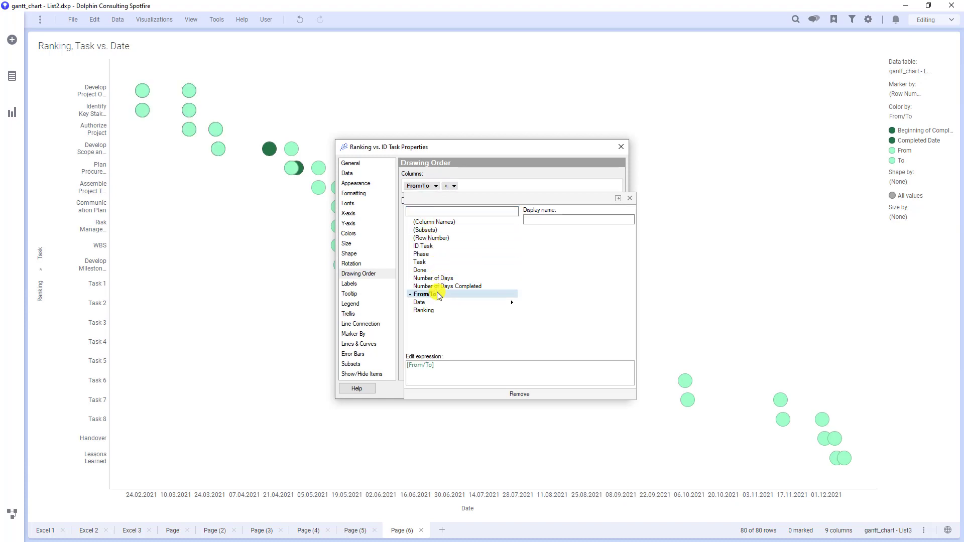
click(503, 186)
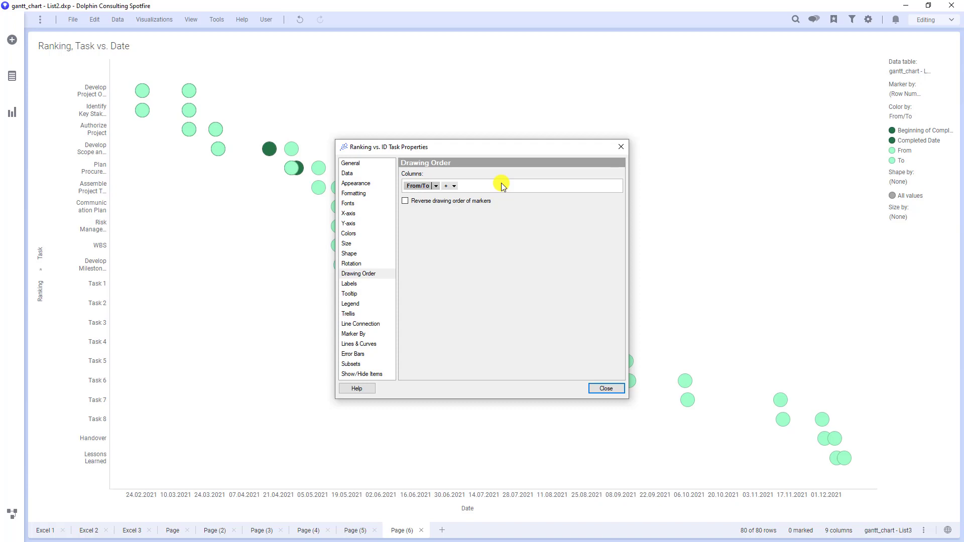
click(477, 202)
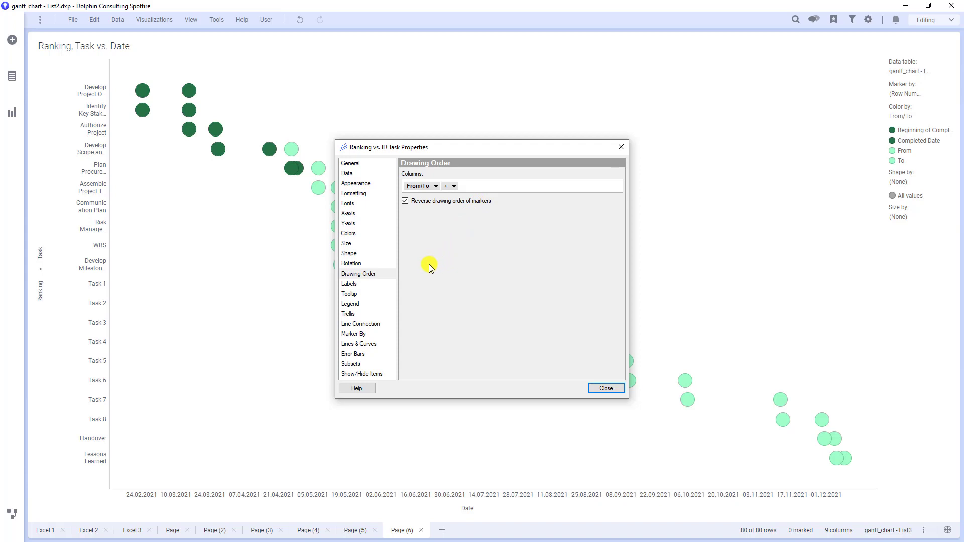
Reduce the marker size, close the properties, and widen the Y-axis label area so the task names fit.
click(374, 245)
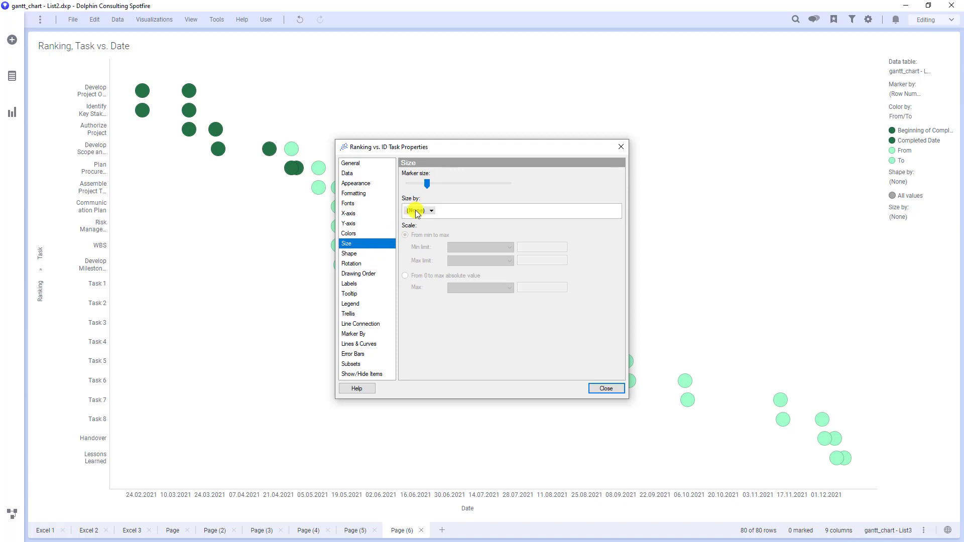
drag(426, 184, 422, 187)
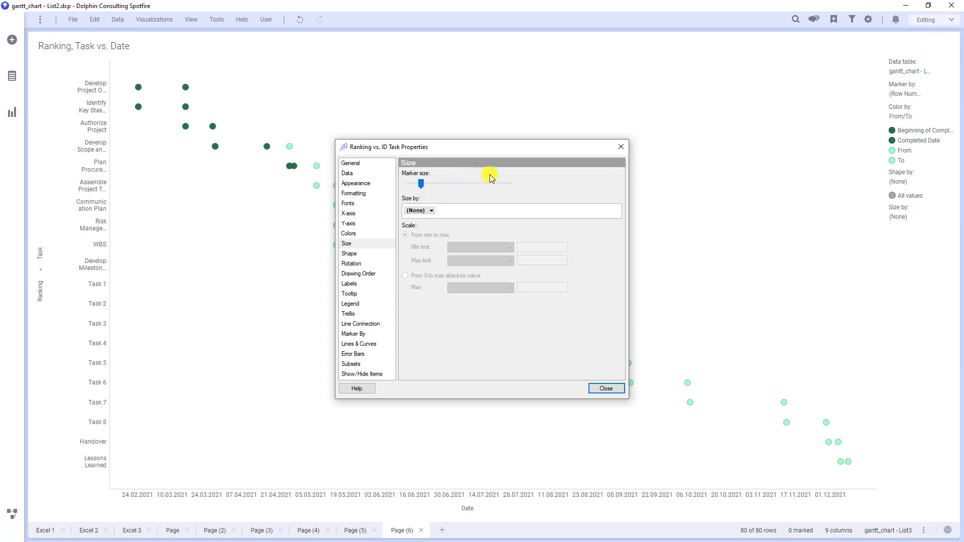
click(621, 147)
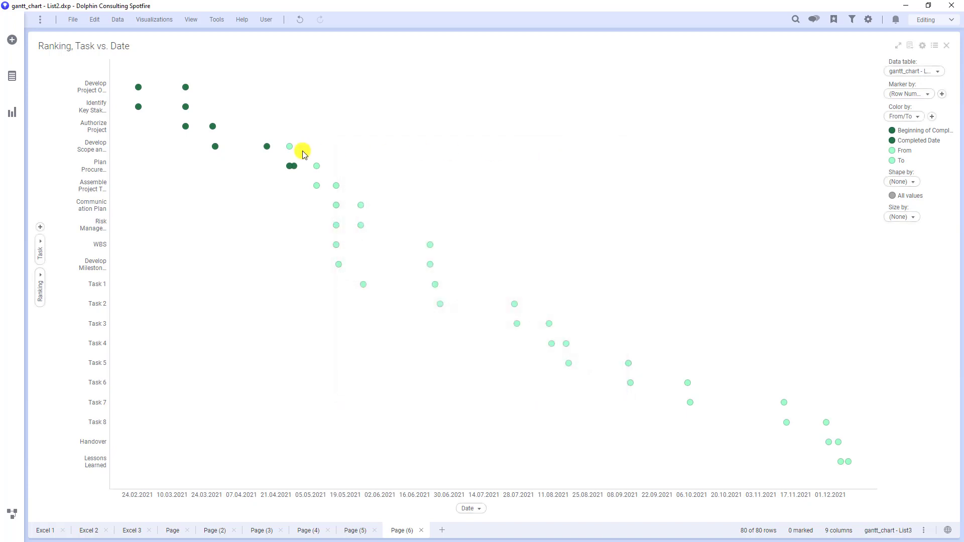
drag(112, 149, 149, 153)
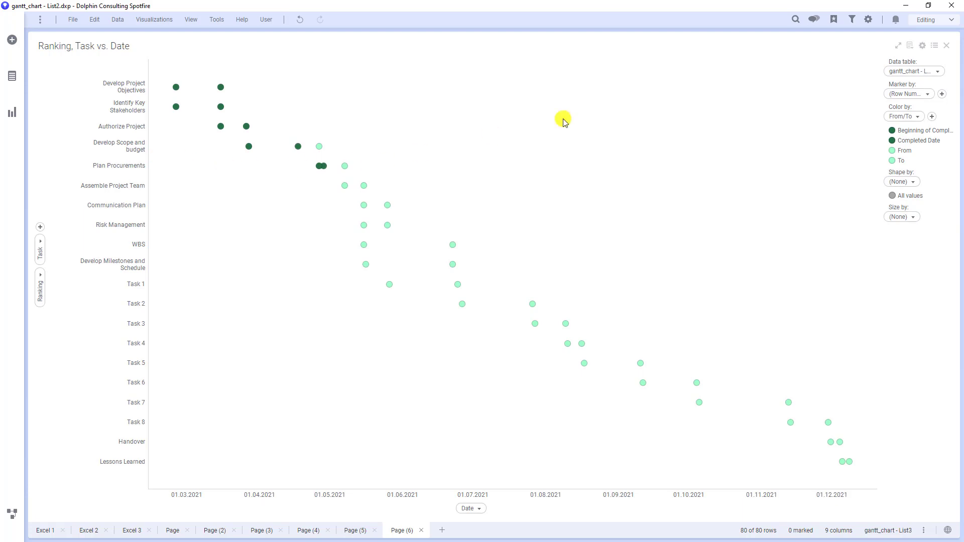
Add line connections with a separate line per ID Task to the scatter plot, and set their width to 5.
click(923, 46)
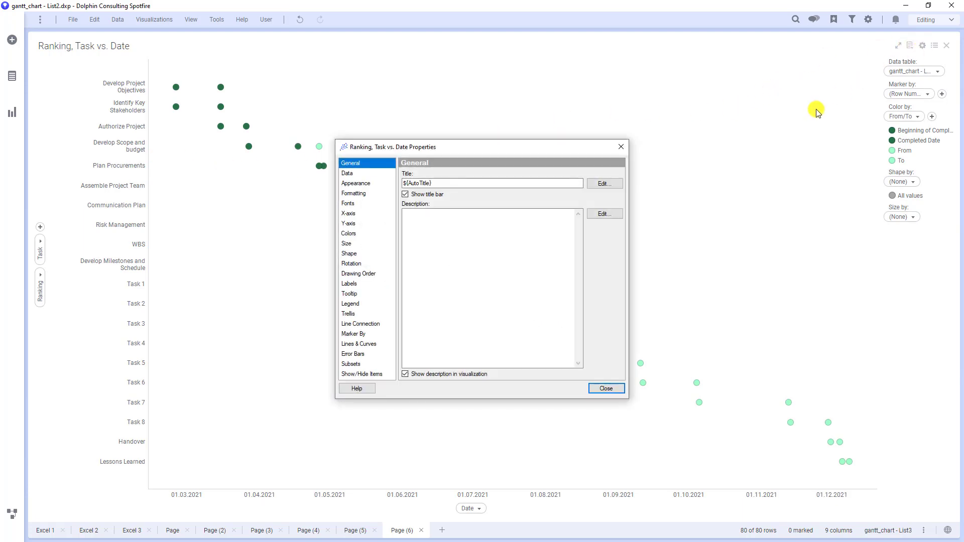
click(374, 324)
click(432, 186)
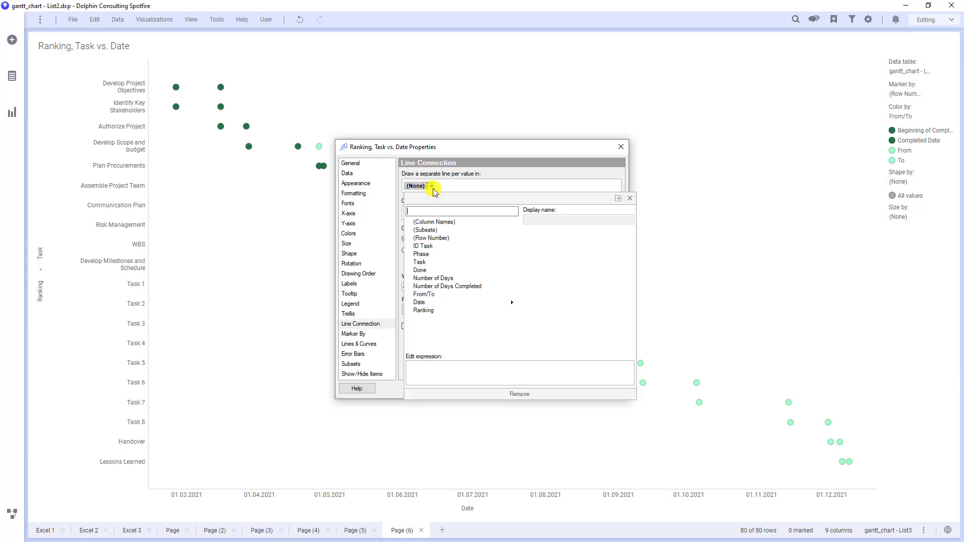
click(446, 246)
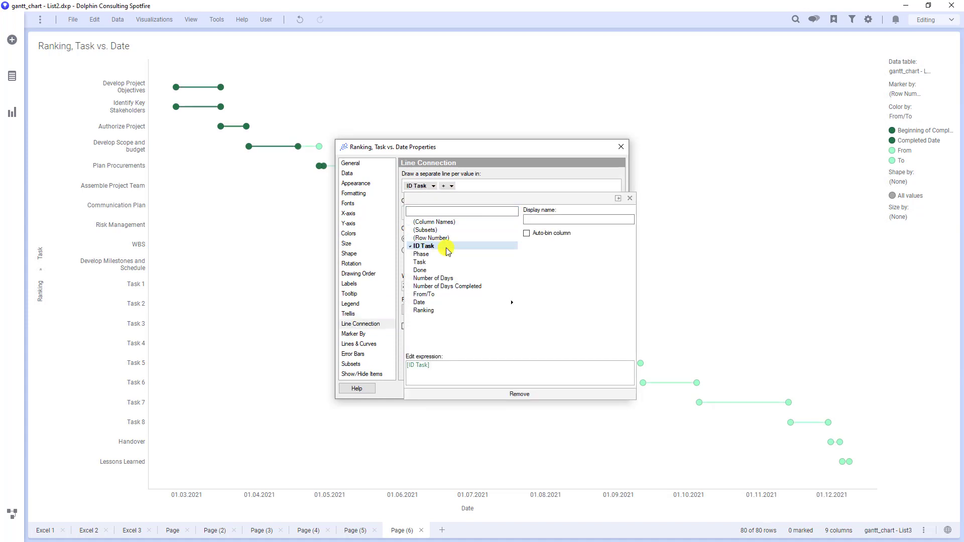
click(504, 186)
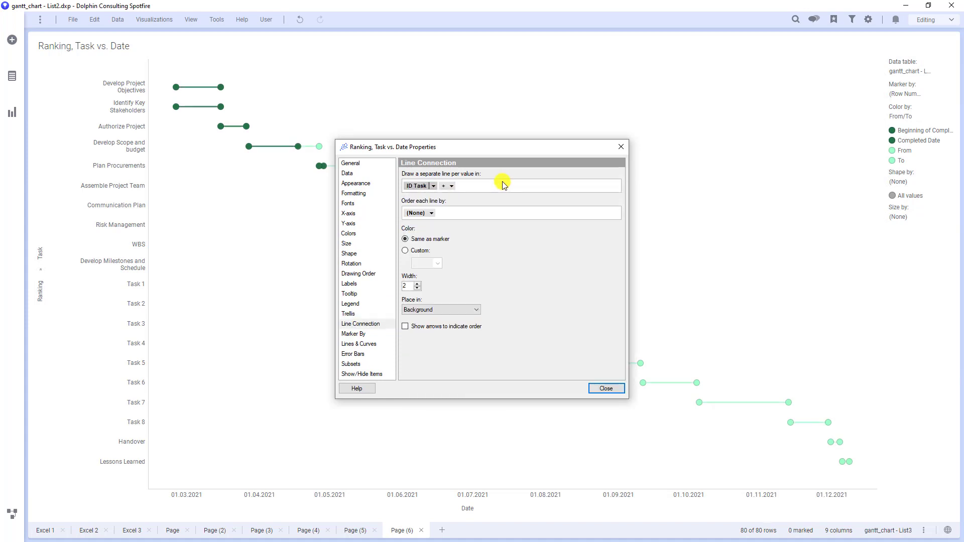
click(419, 283)
click(418, 283)
click(419, 284)
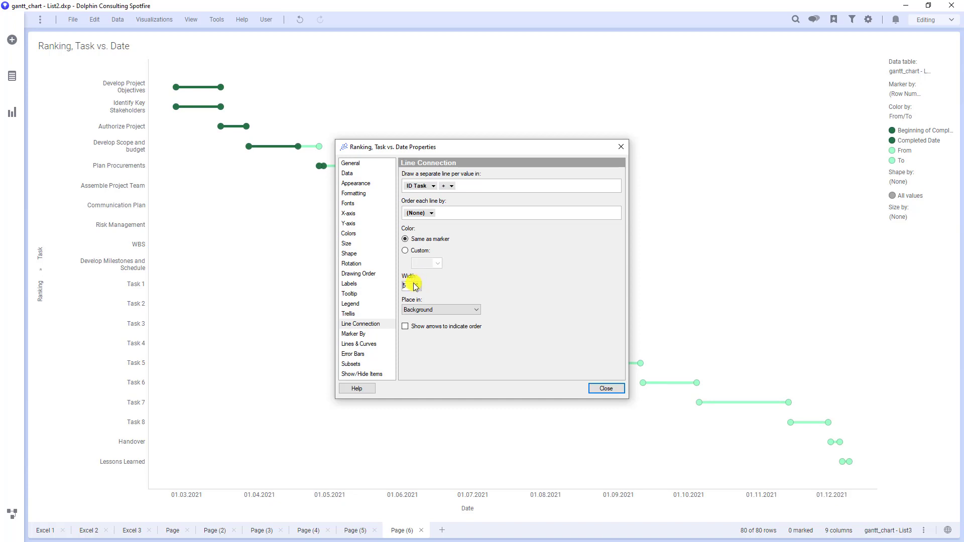
Add a vertical straight line to the scatter plot and base its position on a custom expression.
click(408, 285)
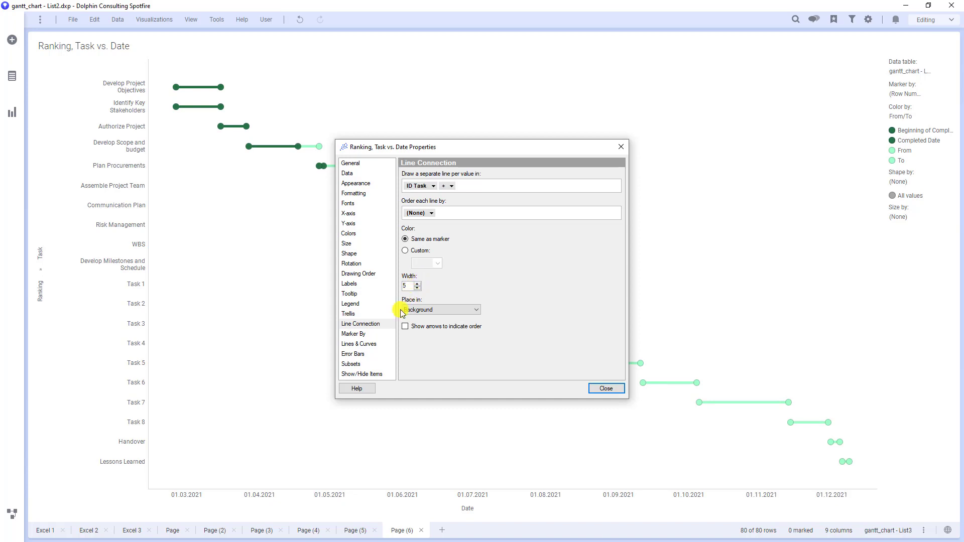
click(384, 344)
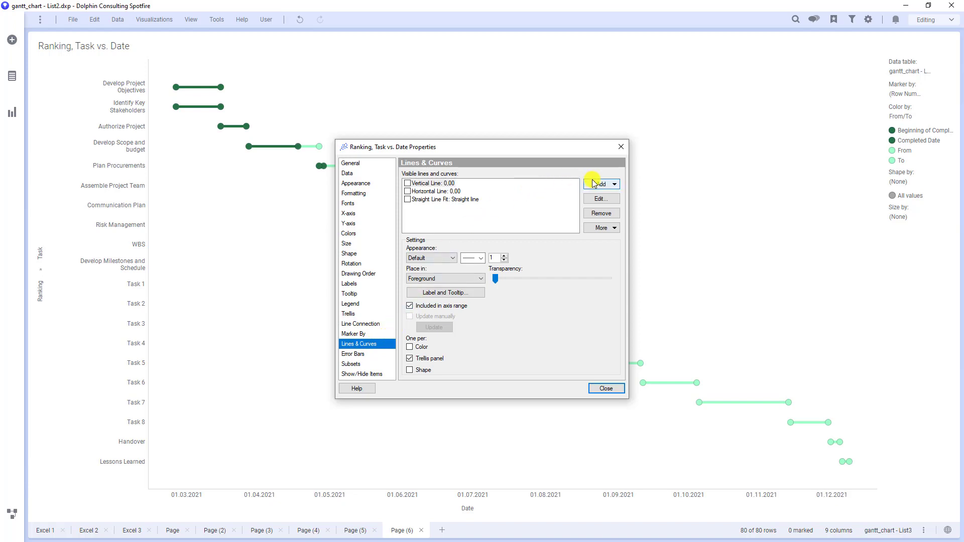
click(593, 183)
mouse_move(602, 207)
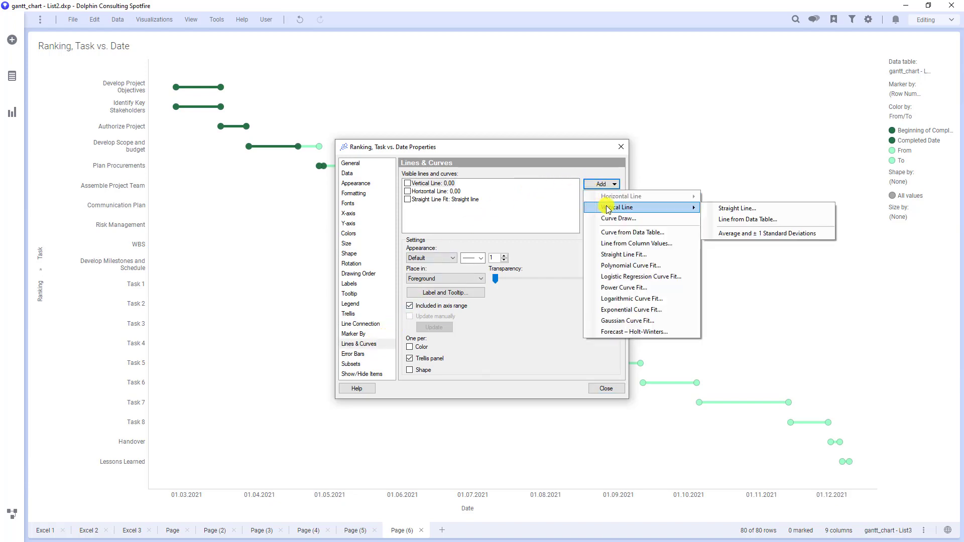
click(724, 209)
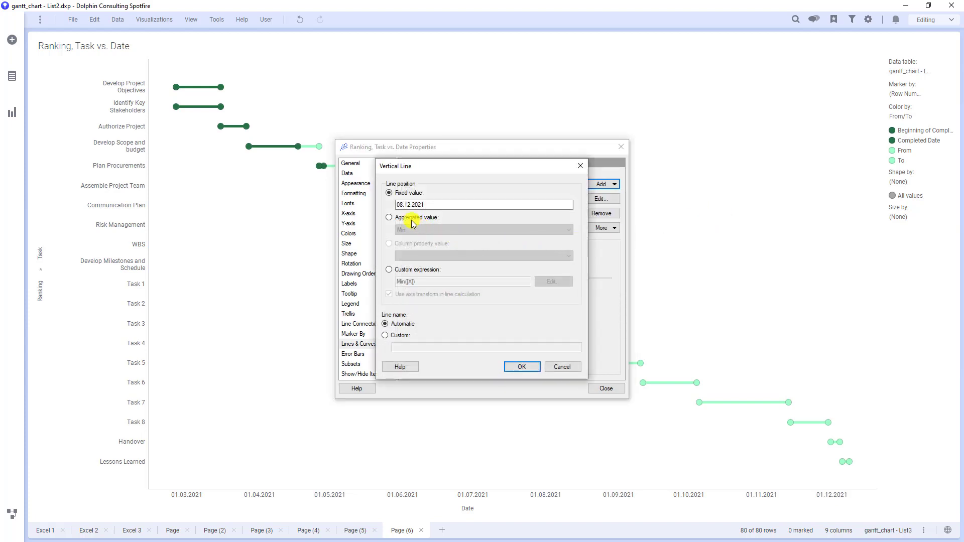
click(397, 271)
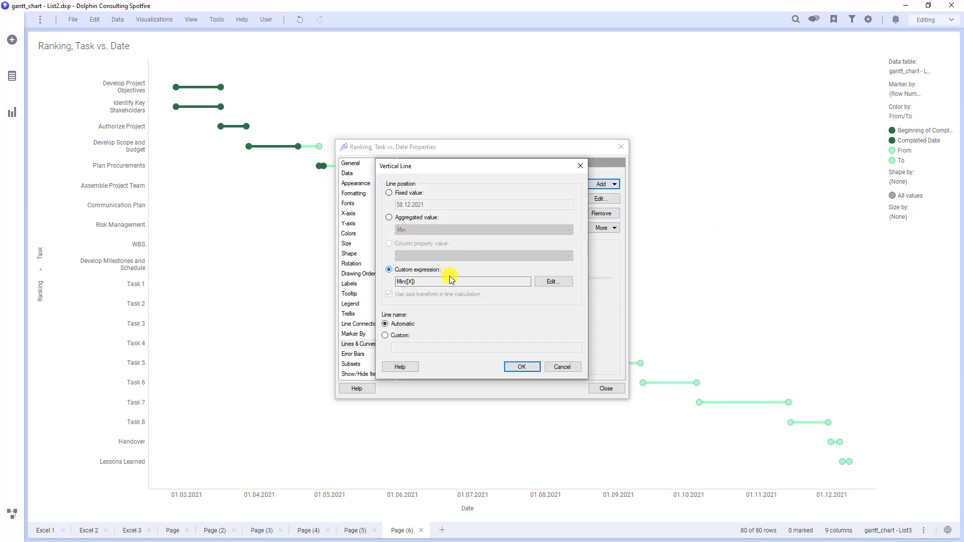
click(554, 282)
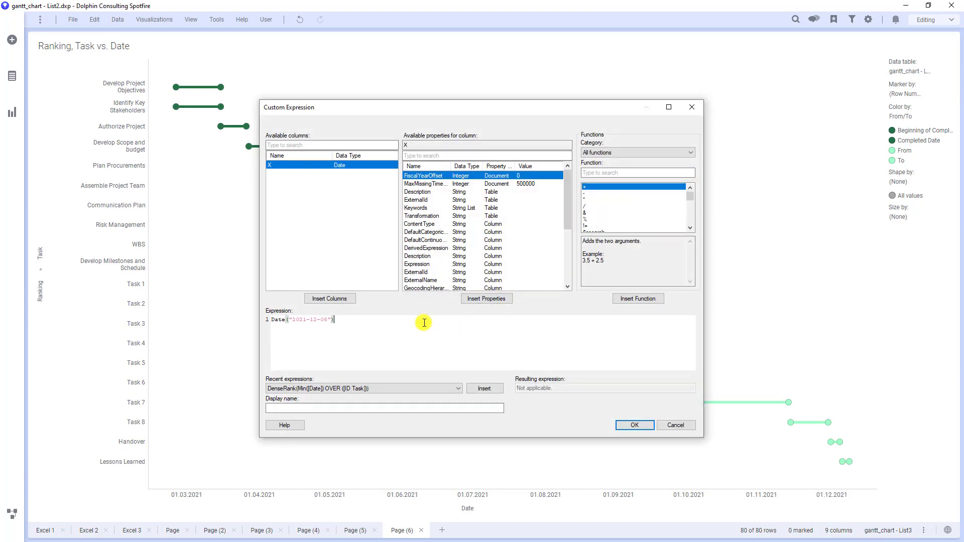
Set the vertical line's expression to Today() with the display name Today, and accept the line.
drag(422, 321, 270, 320)
text(t)
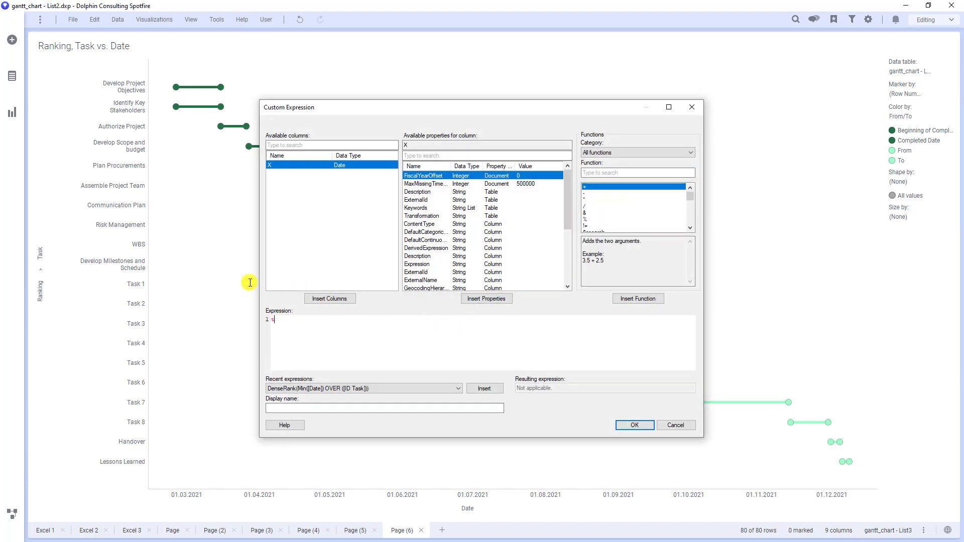
text(oday())
click(279, 409)
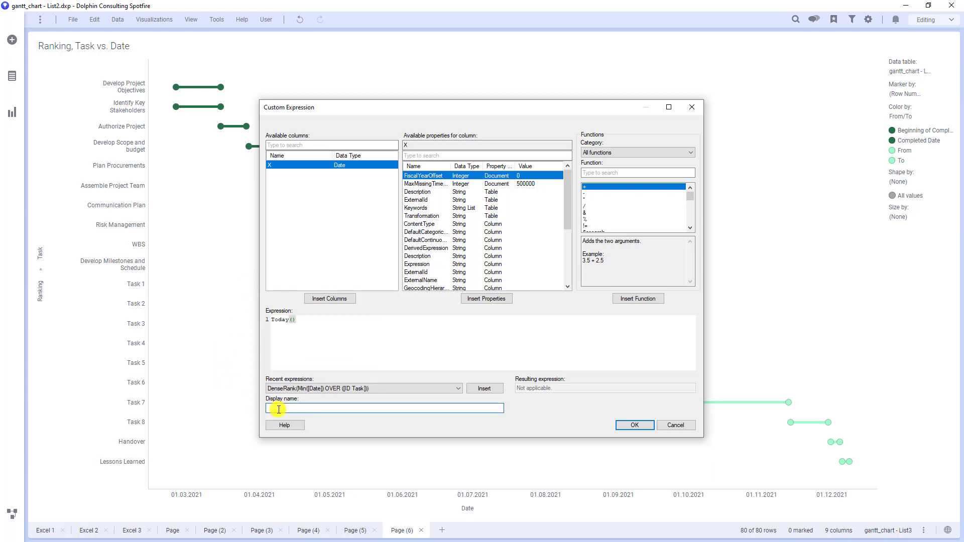
text(Today)
key(Return)
click(518, 365)
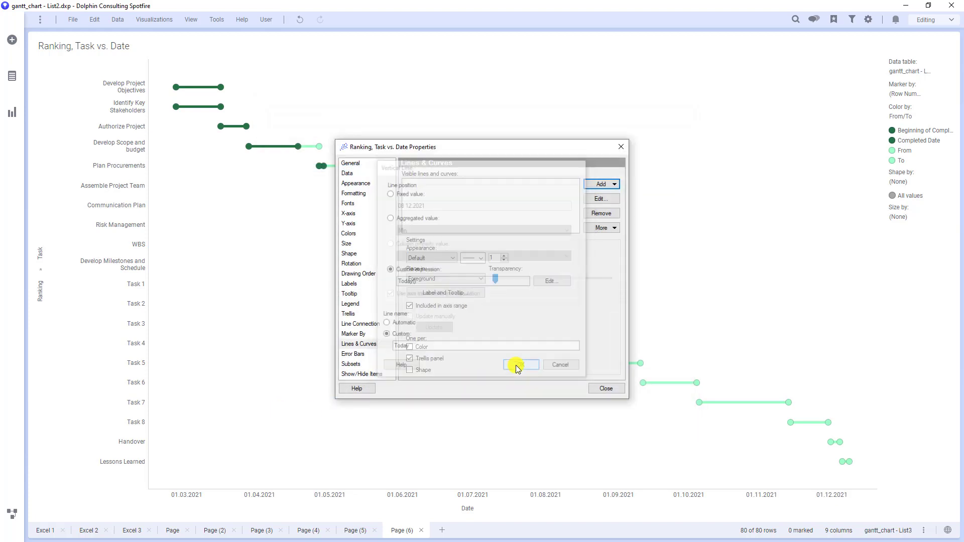
Format the Today line as dashed with a width of 2 and a blue color.
click(480, 258)
click(475, 295)
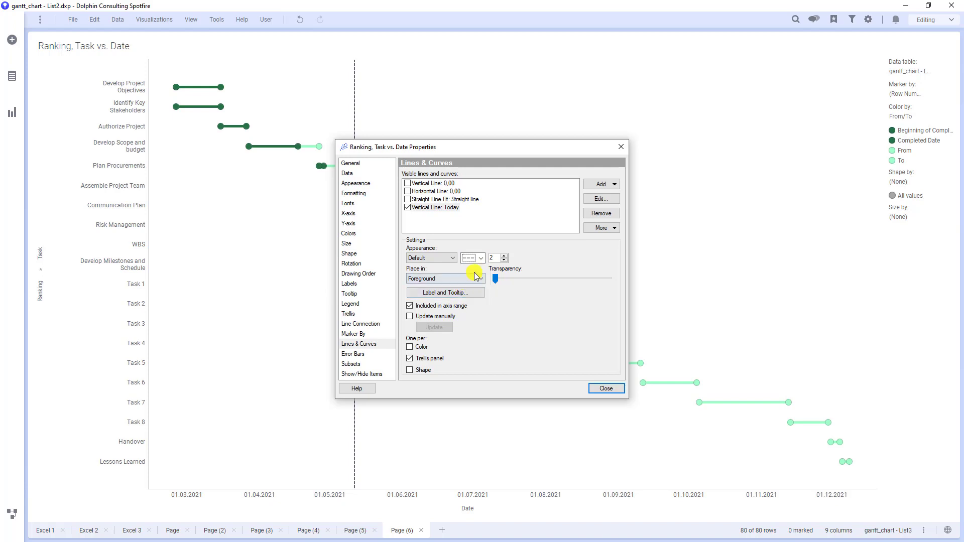
click(432, 257)
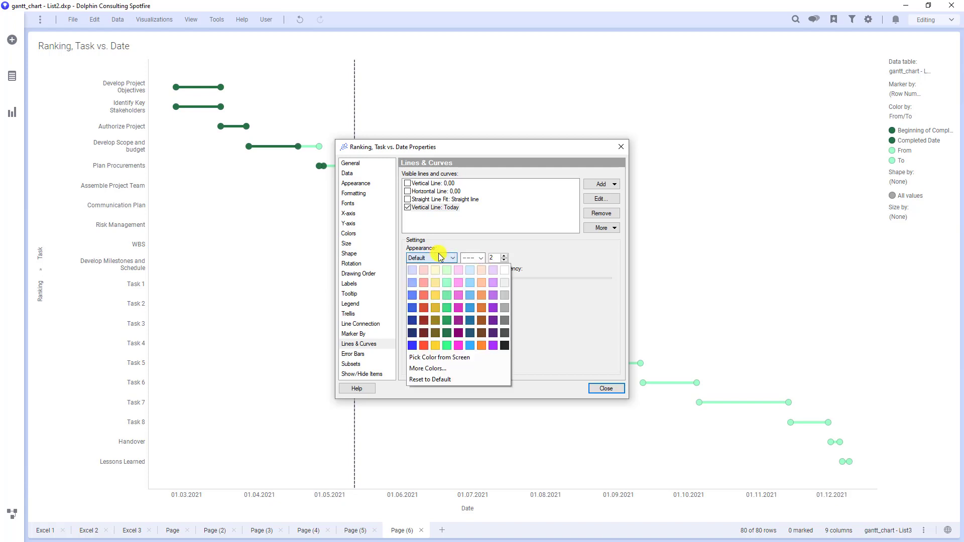
click(412, 295)
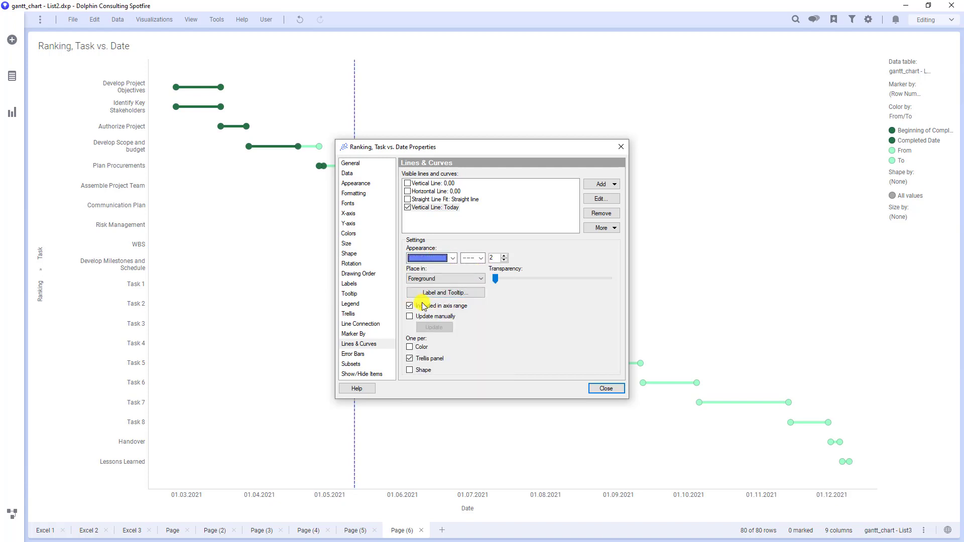
Show the curve name as a label on the Today line.
click(452, 291)
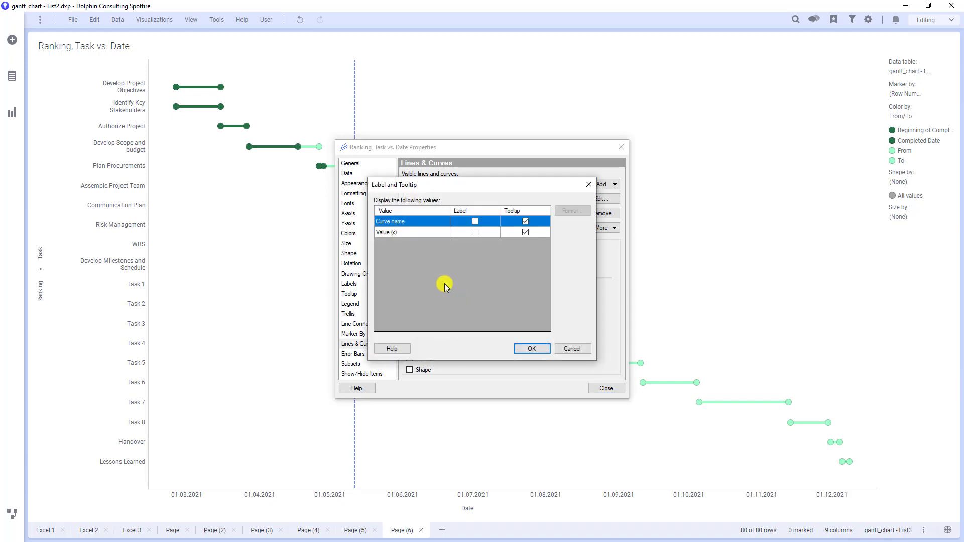
click(475, 221)
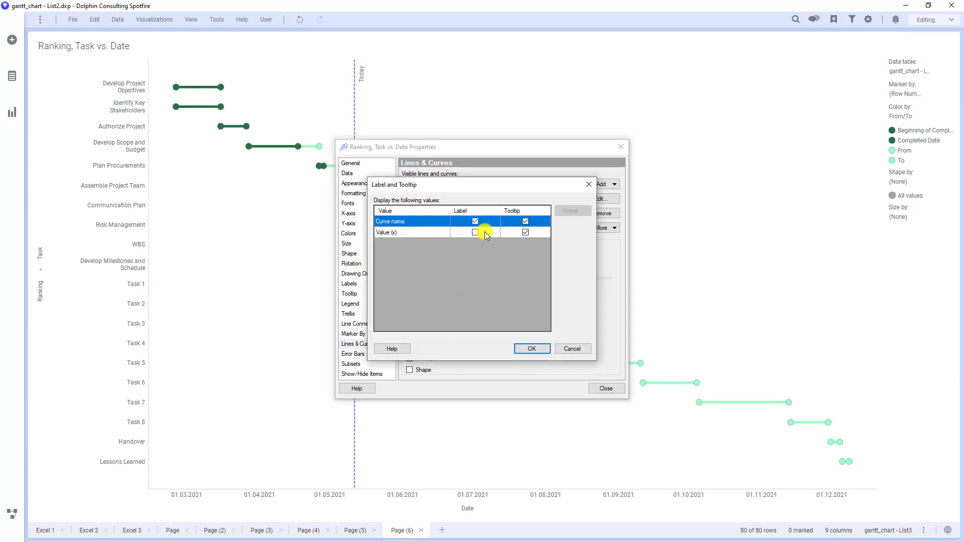
click(531, 348)
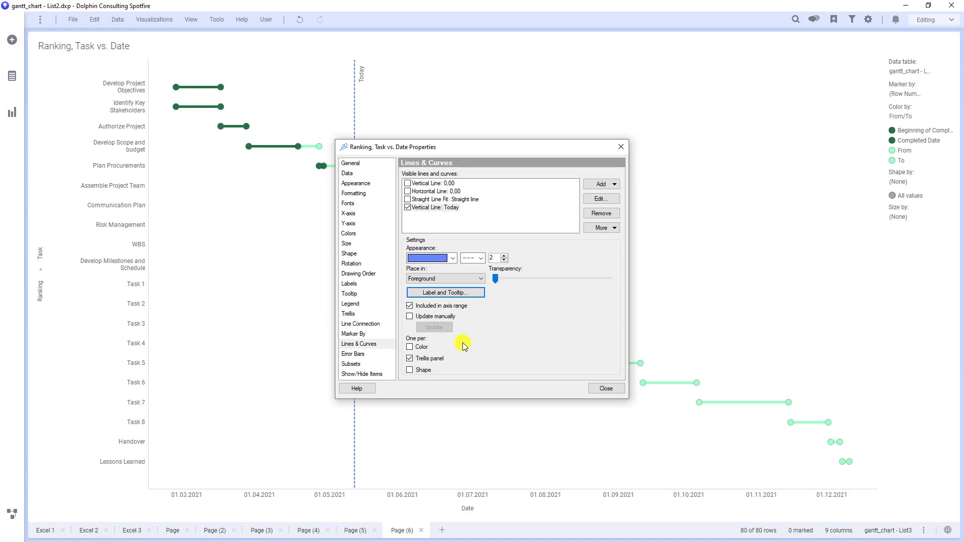
Label the markers by the expression case when [From/To]='Completed Date' then [Done] else null end, and close the properties.
click(351, 286)
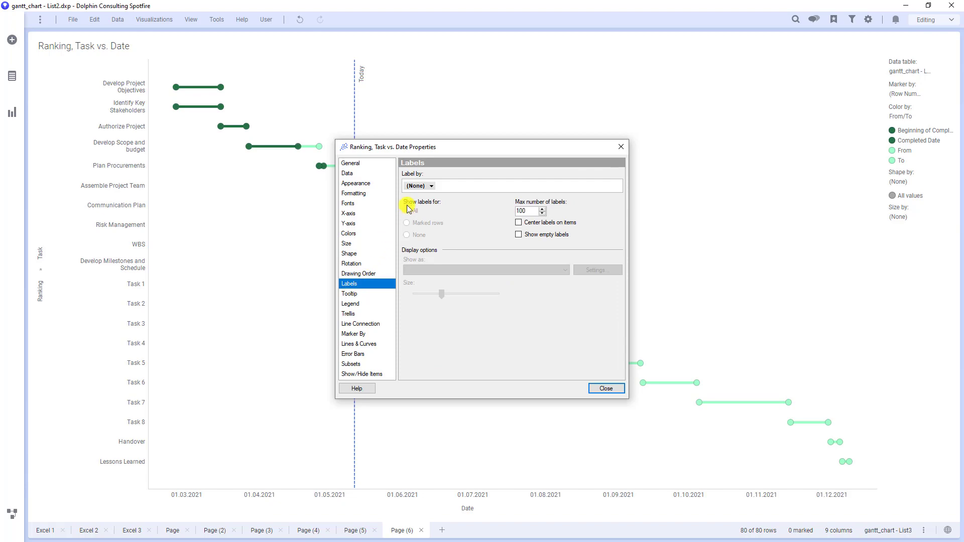
click(417, 185)
click(452, 197)
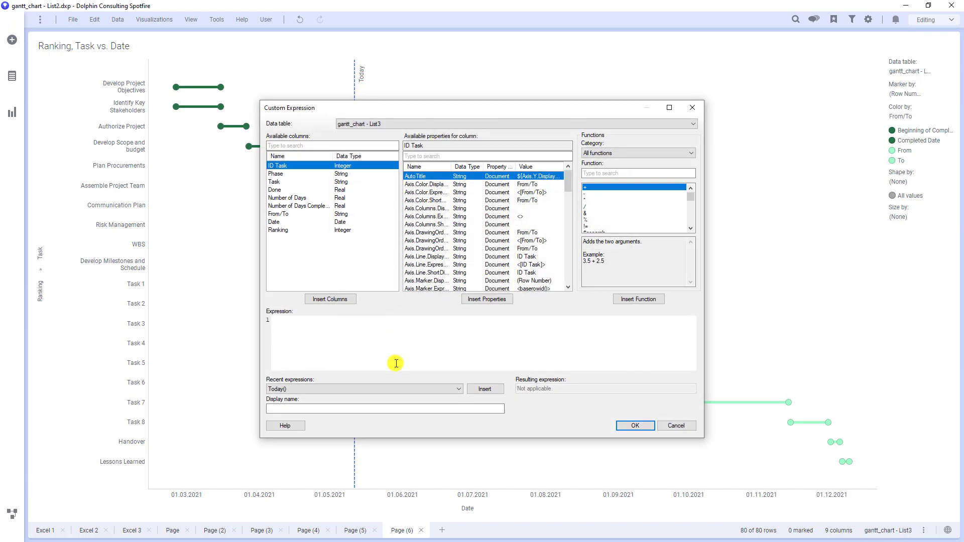
text(case whe)
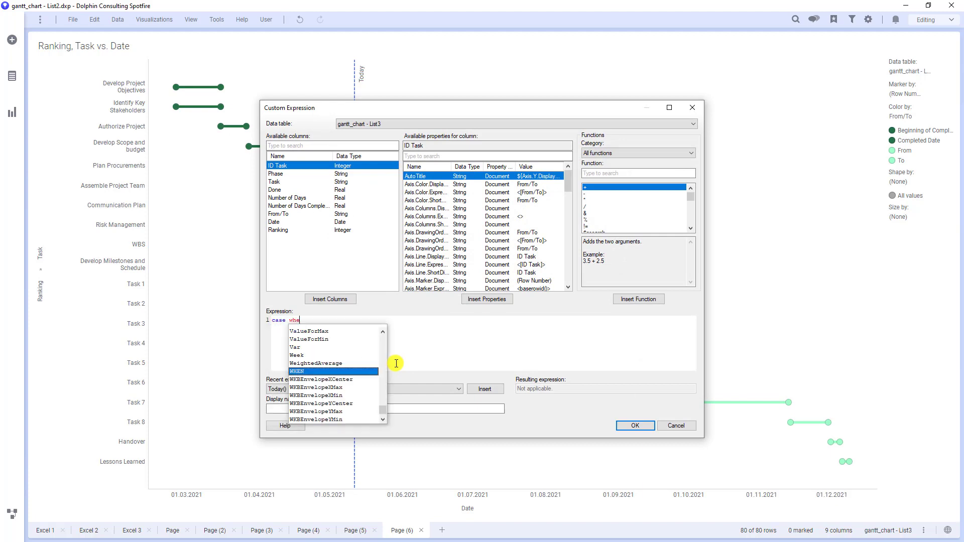
text(n [From/To])
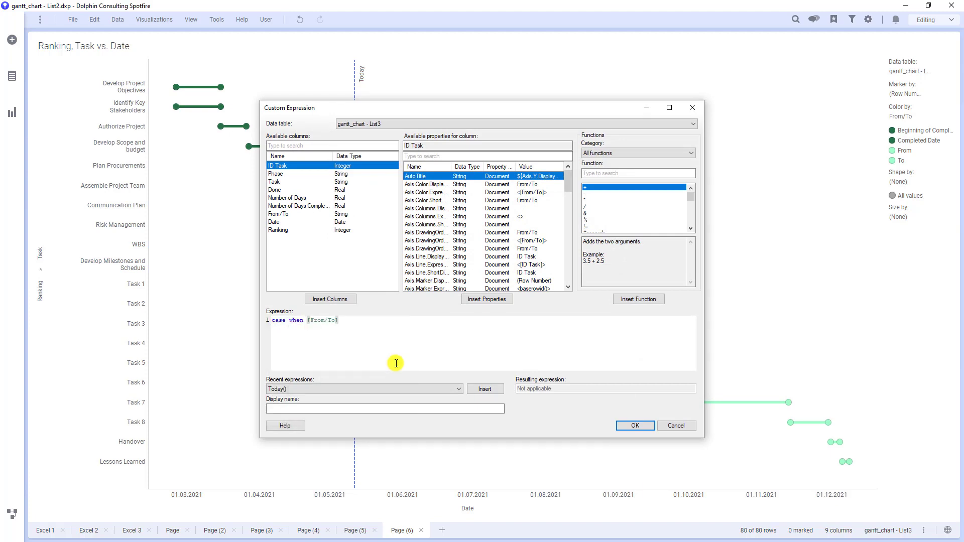
text(='Com)
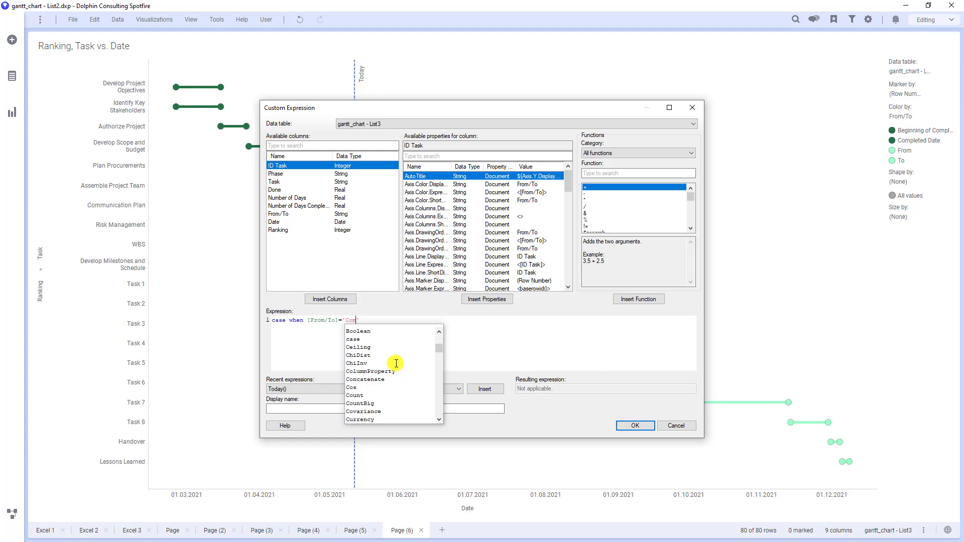
text(pleted D)
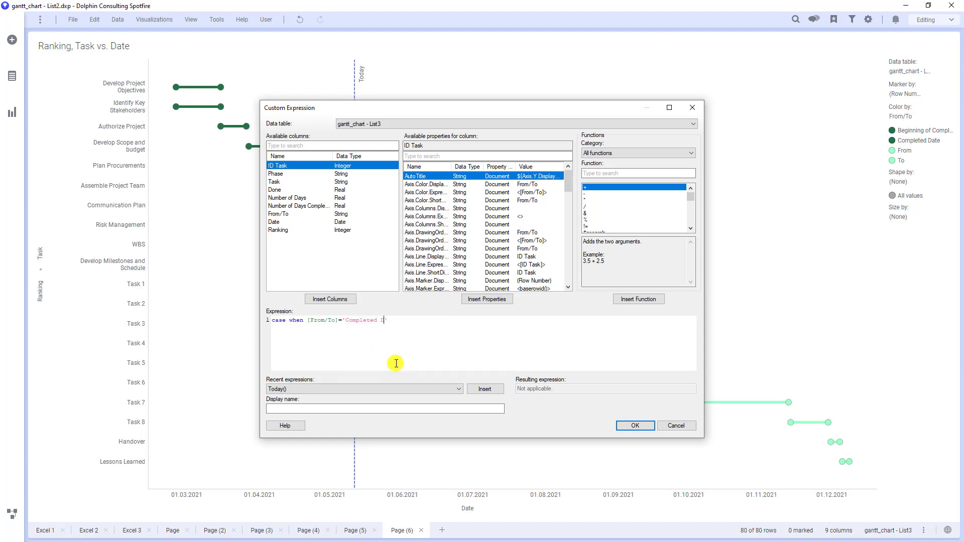
text(ate' then )
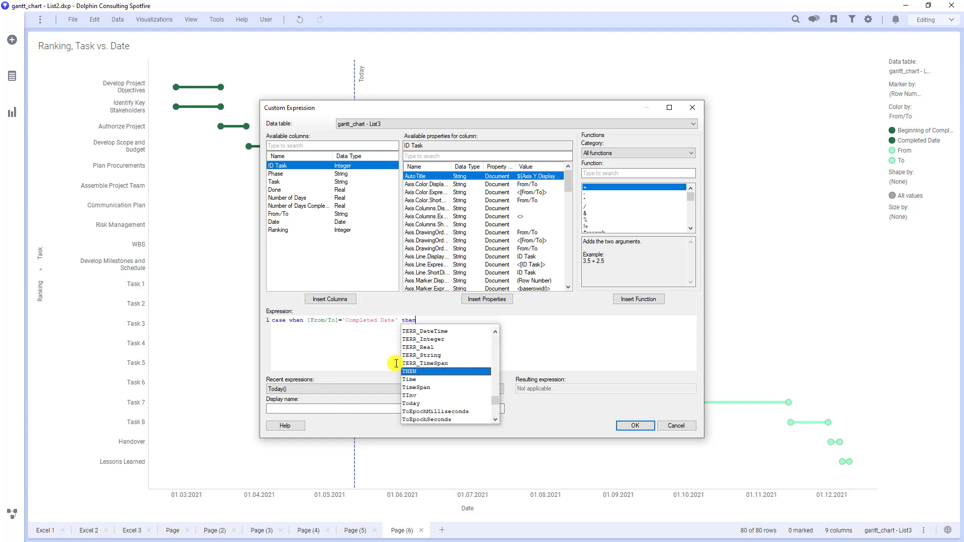
text([din)
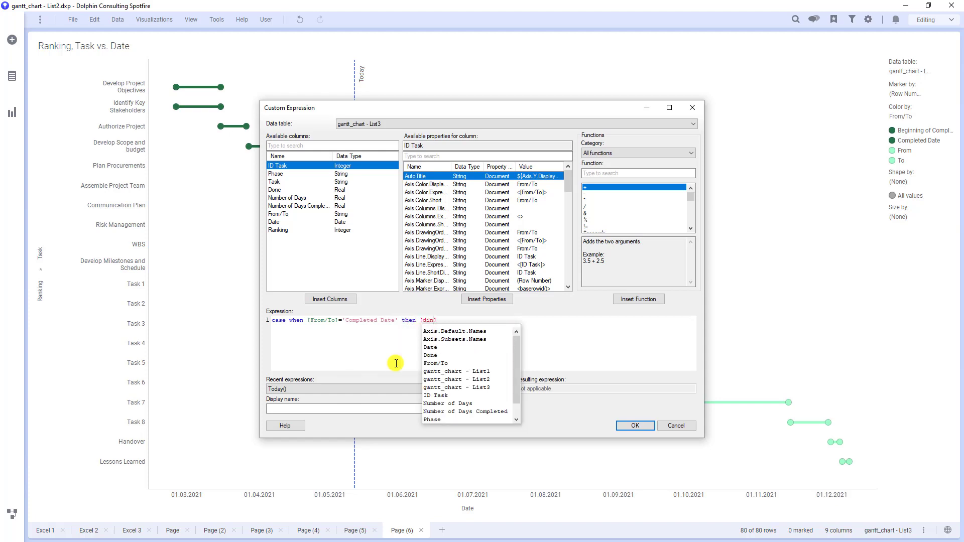
key(BackSpace)
key(BackSpace)
text(one)
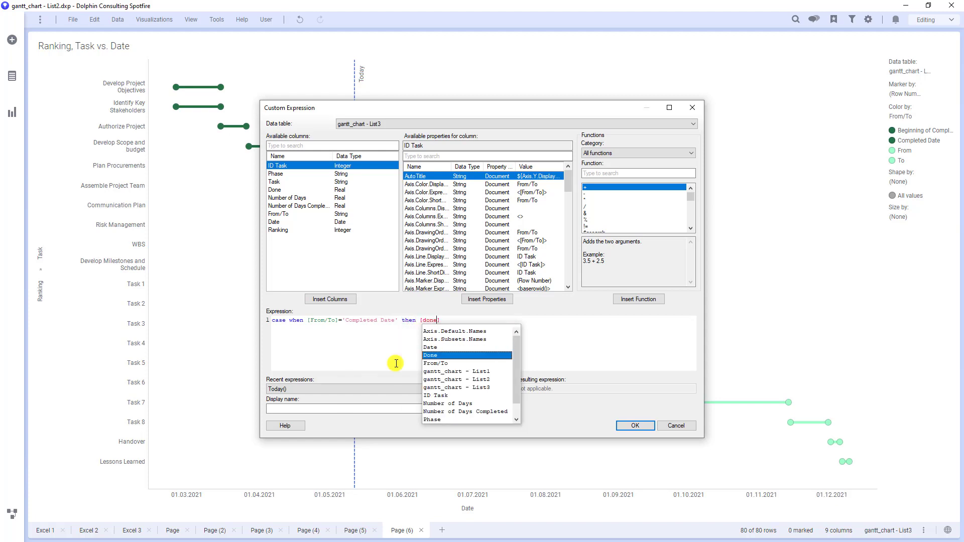
key(Return)
text(else )
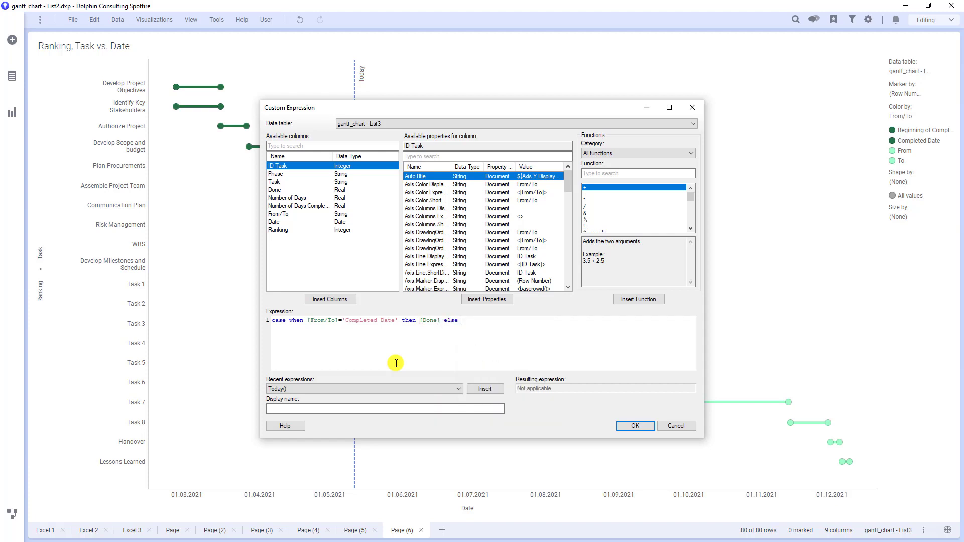
text(null end)
click(635, 426)
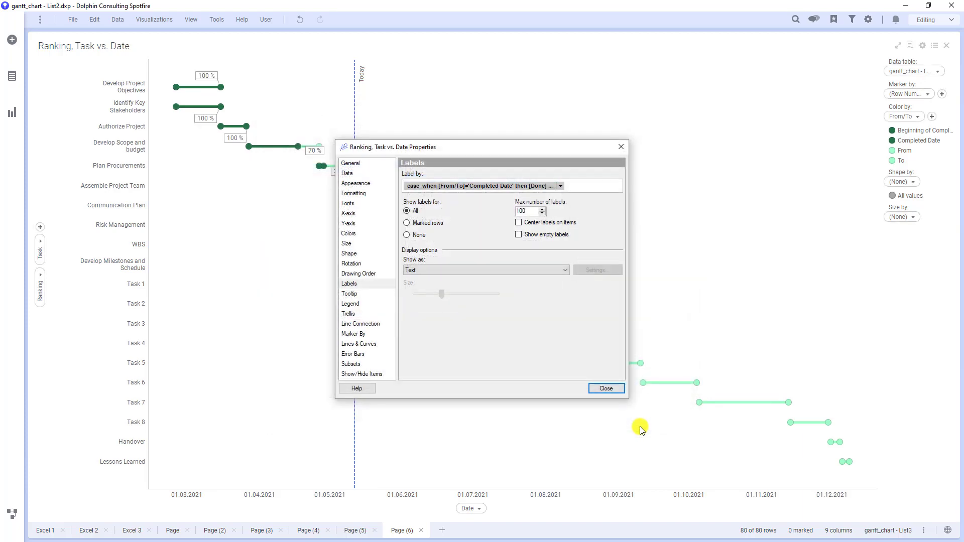
click(617, 393)
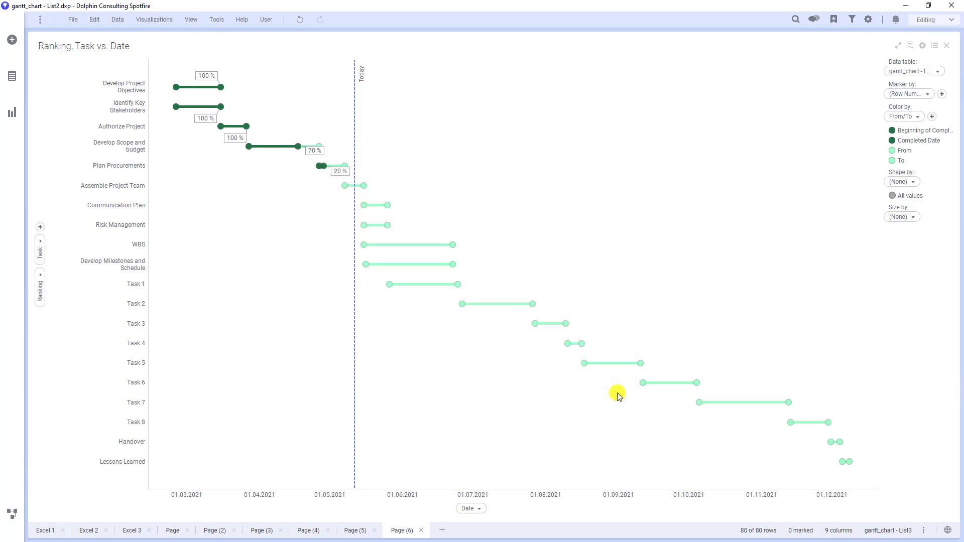